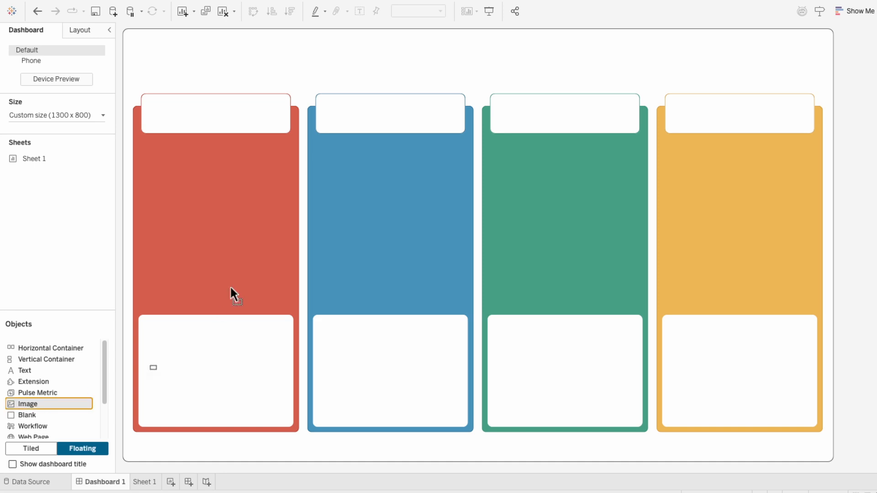
Step: Add Google Gradient Icon.png as a floating fitted image and shrink it into the dashboard's upper-left corner above the red column
{"action": "left_click", "coordinate": [500, 193]}
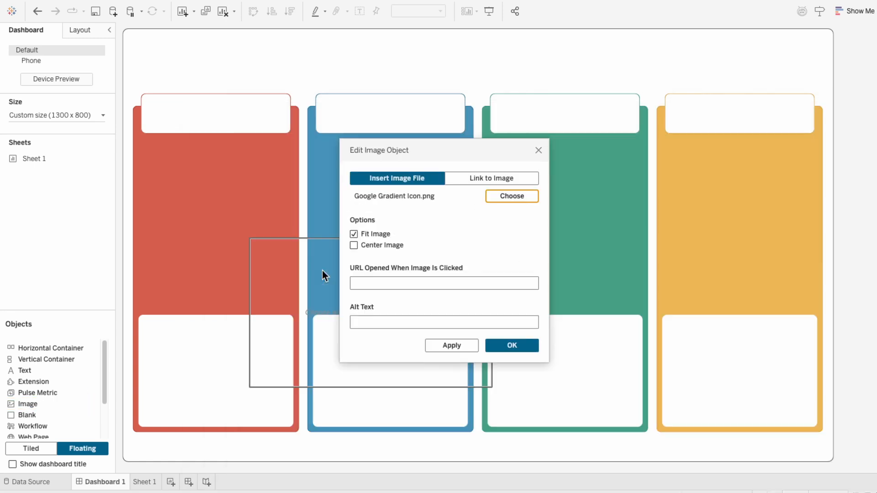
{"action": "left_click", "coordinate": [512, 345]}
{"action": "left_click_drag", "start_coordinate": [368, 234], "coordinate": [251, 31]}
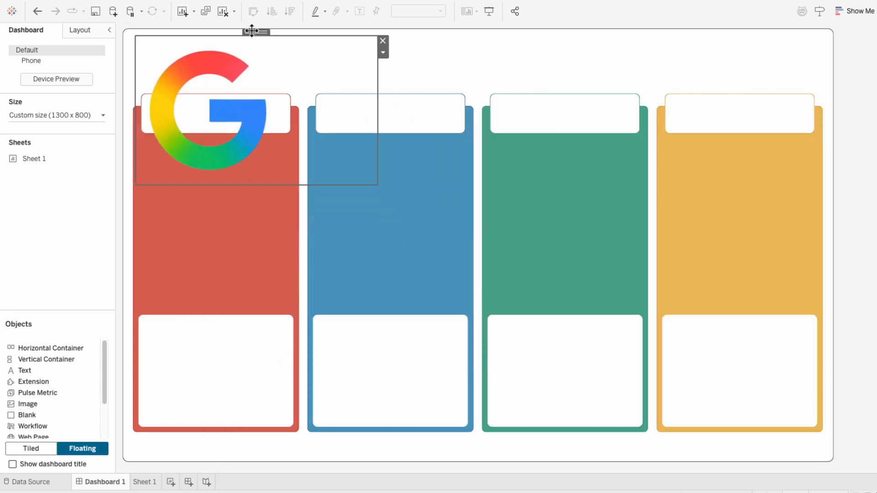
{"action": "left_click_drag", "start_coordinate": [376, 185], "coordinate": [199, 85]}
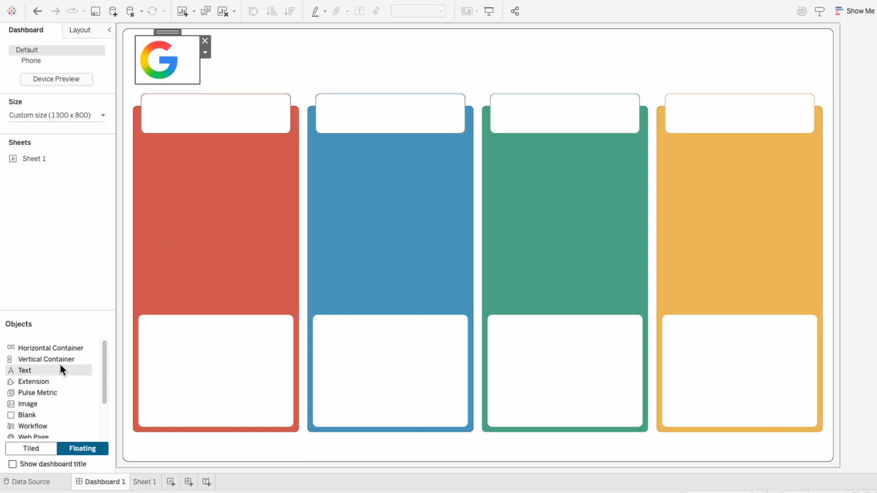
Step: Add a floating text object reading "oogle Segment Comparison Scorecard" with a second line "Based on fictional financial data from Alphabet Inc."
{"action": "left_click_drag", "start_coordinate": [59, 363], "coordinate": [292, 177]}
{"action": "type", "text": "oogle Segment Compari"}
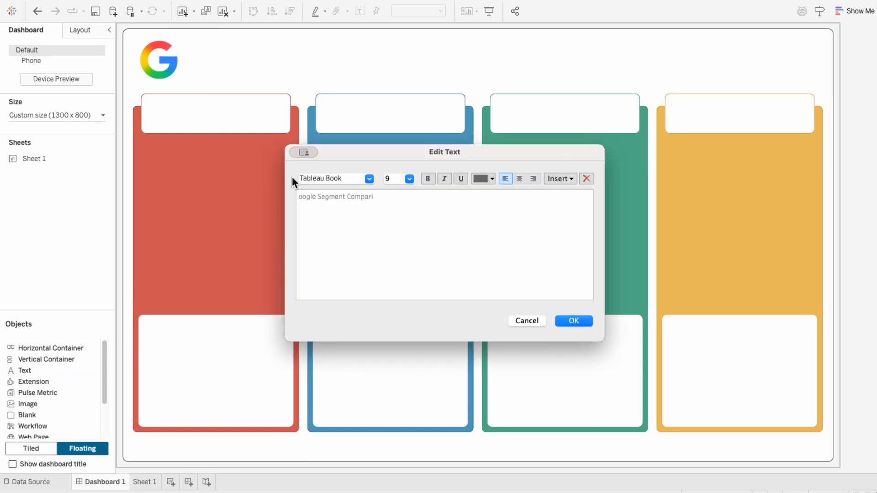
{"action": "type", "text": "son Scorecard"}
{"action": "key", "text": "Return"}
{"action": "type", "text": "Based on fictional financial data from Alphabet Inc"}
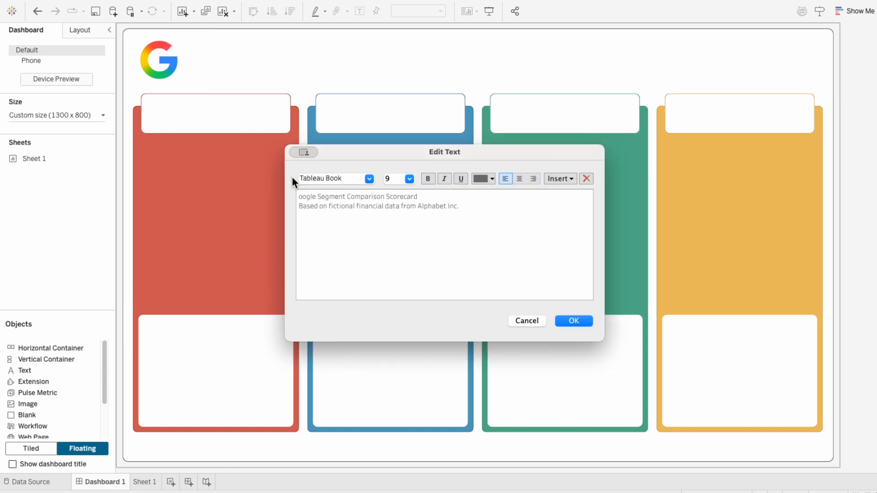
{"action": "type", "text": "."}
Step: Set all the title text to Tableau Regular, size 11
{"action": "key", "text": "super+a"}
{"action": "left_click", "coordinate": [369, 179]}
{"action": "left_click", "coordinate": [334, 188]}
{"action": "left_click", "coordinate": [410, 179]}
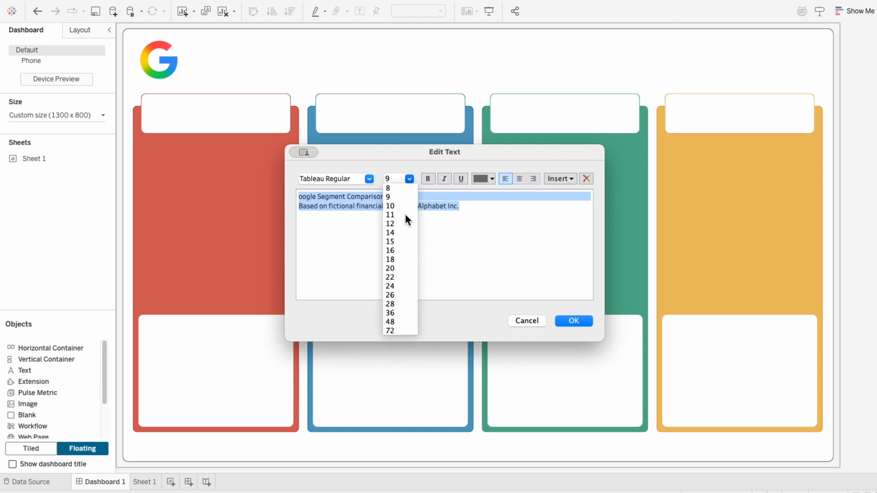
{"action": "left_click", "coordinate": [402, 205]}
Step: Set the title's first line to size 26 in dark grey
{"action": "left_click", "coordinate": [465, 197]}
{"action": "triple_click", "coordinate": [466, 197]}
{"action": "left_click", "coordinate": [410, 179]}
{"action": "left_click", "coordinate": [400, 295]}
{"action": "left_click", "coordinate": [483, 179]}
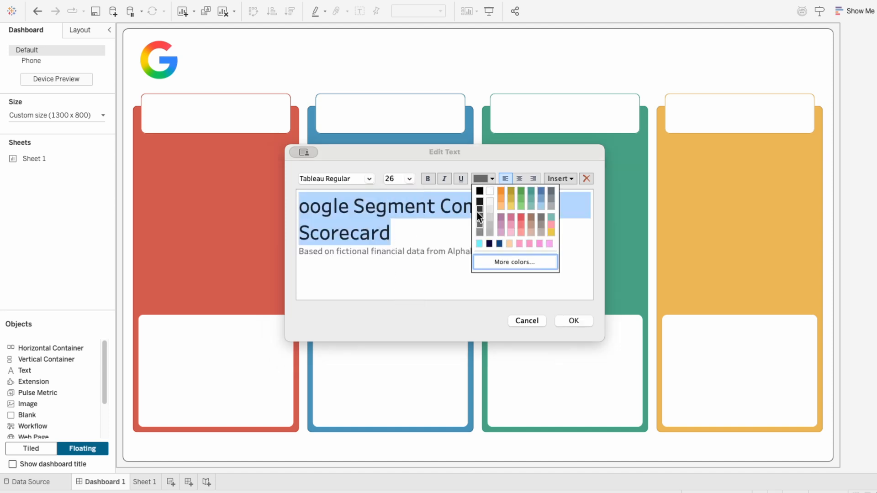
{"action": "left_click", "coordinate": [476, 211]}
Step: Color the letters of "oogle" red, yellow, green, blue and red, and make the word bold
{"action": "left_click_drag", "start_coordinate": [299, 207], "coordinate": [312, 206]}
{"action": "left_click", "coordinate": [484, 178]}
{"action": "left_click", "coordinate": [479, 244]}
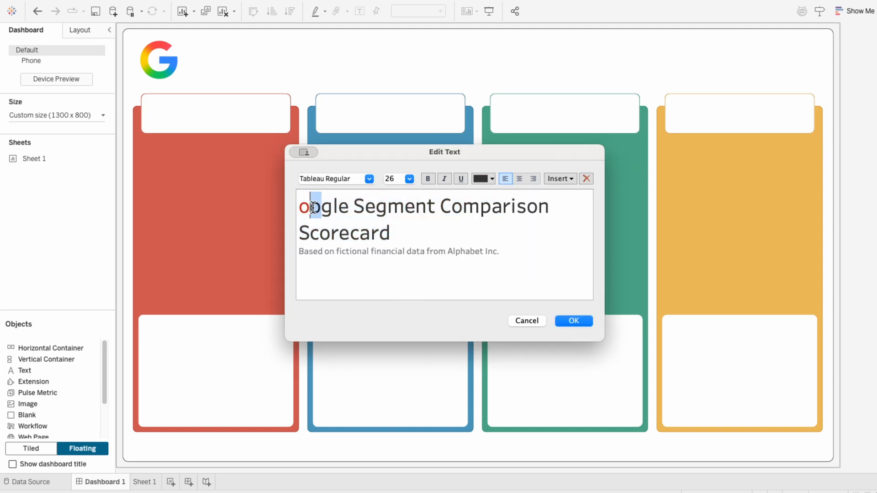
{"action": "left_click", "coordinate": [483, 178]}
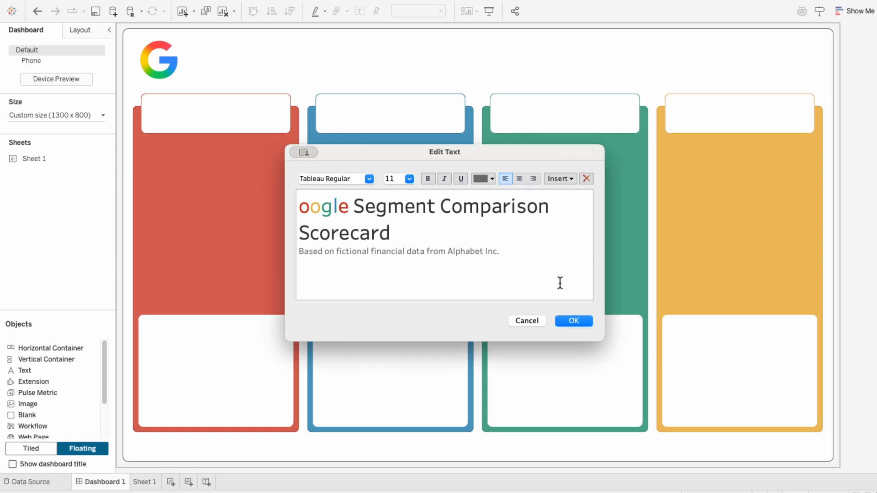
{"action": "double_click", "coordinate": [325, 206]}
{"action": "left_click", "coordinate": [428, 178]}
{"action": "left_click", "coordinate": [532, 275]}
{"action": "left_click", "coordinate": [574, 320]}
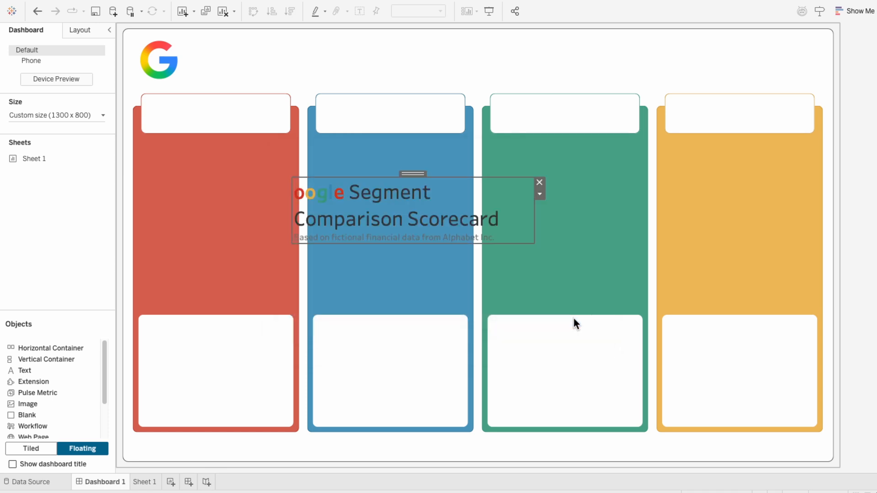
Step: Move the title text beside the Google logo and widen it so the title fits on one line
{"action": "left_click_drag", "start_coordinate": [415, 174], "coordinate": [306, 37]}
{"action": "left_click_drag", "start_coordinate": [426, 79], "coordinate": [440, 90]}
{"action": "left_click", "coordinate": [854, 240]}
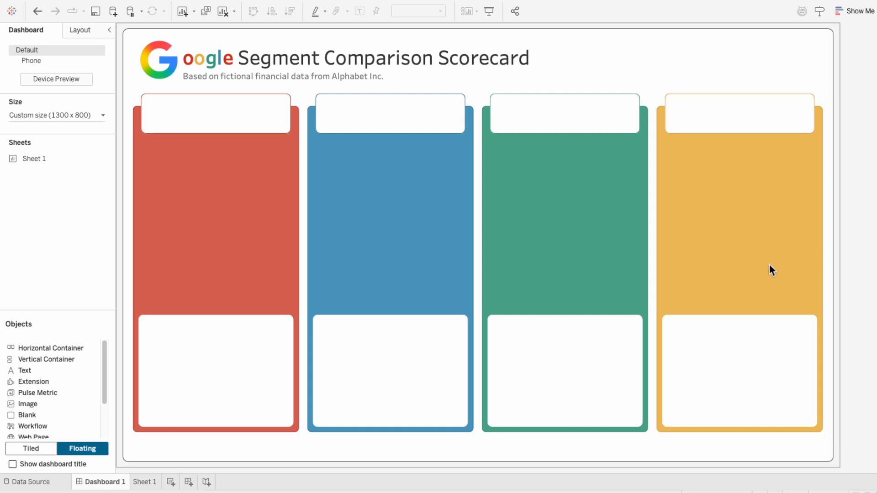
Step: Add another floating text object reading "Google Search & Other"
{"action": "left_click_drag", "start_coordinate": [50, 372], "coordinate": [332, 222]}
{"action": "type", "text": "G"}
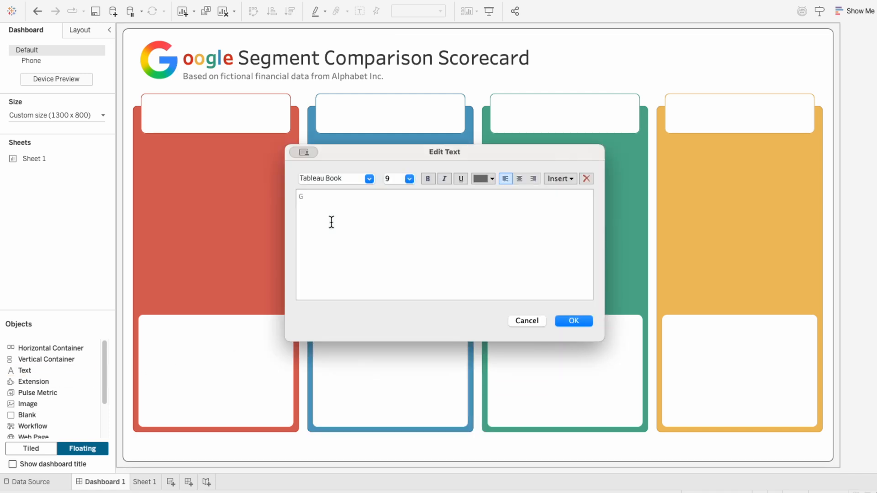
{"action": "type", "text": "oogle Search & Other"}
Step: Format the segment heading as red Tableau Semibold, size 18, and place it in the red column's header box
{"action": "key", "text": "super+a"}
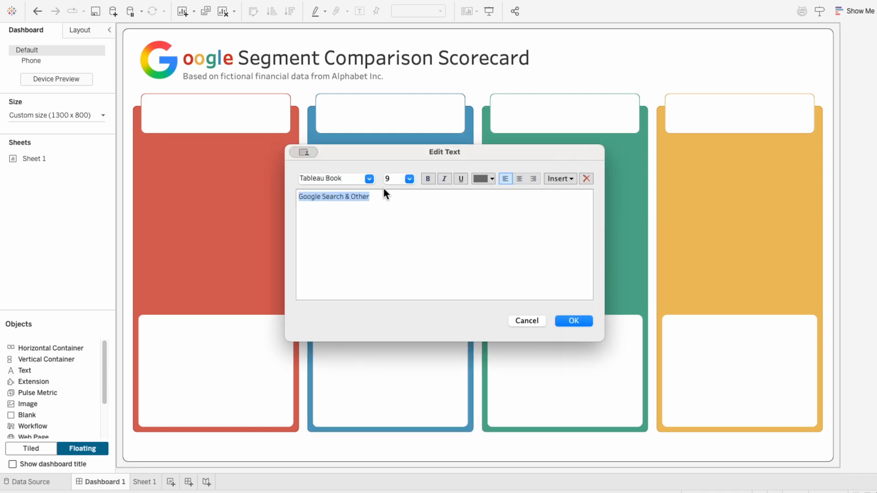
{"action": "left_click", "coordinate": [370, 179]}
{"action": "left_click", "coordinate": [364, 277]}
{"action": "left_click", "coordinate": [410, 179]}
{"action": "left_click", "coordinate": [391, 256]}
{"action": "left_click", "coordinate": [483, 179]}
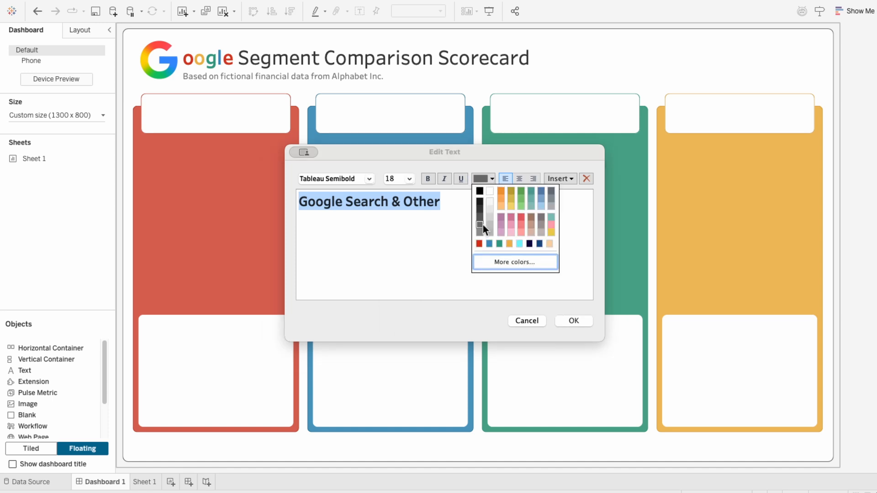
{"action": "left_click", "coordinate": [484, 225]}
{"action": "left_click", "coordinate": [575, 322]}
{"action": "left_click_drag", "start_coordinate": [402, 219], "coordinate": [220, 95]}
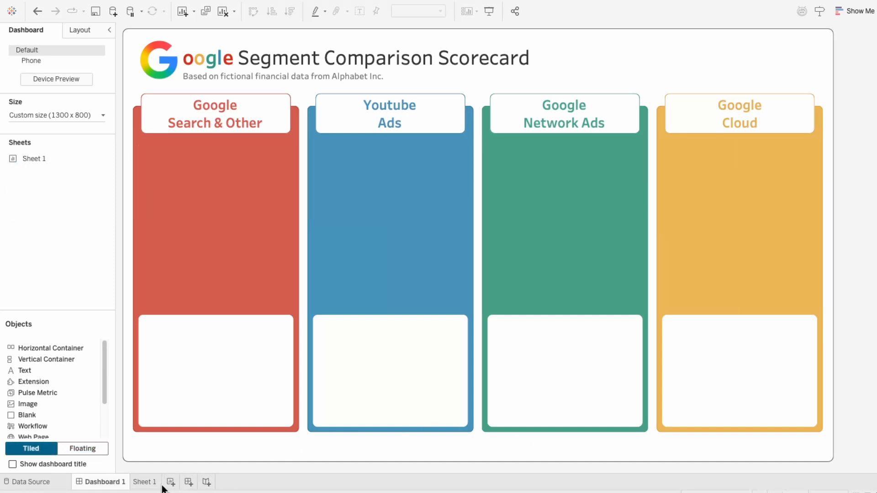
Step: Open Sheet 1 and rename it Revenue
{"action": "left_click", "coordinate": [150, 483]}
{"action": "double_click", "coordinate": [145, 482]}
{"action": "type", "text": "Revenue"}
{"action": "key", "text": "Return"}
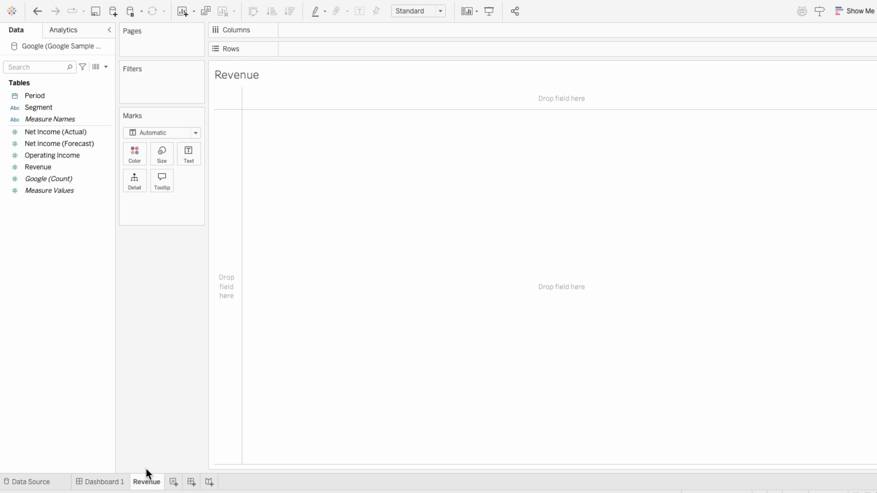
Step: Break the Revenue sheet into columns by Segment and show the sum of Revenue as text
{"action": "left_click_drag", "start_coordinate": [76, 108], "coordinate": [332, 29]}
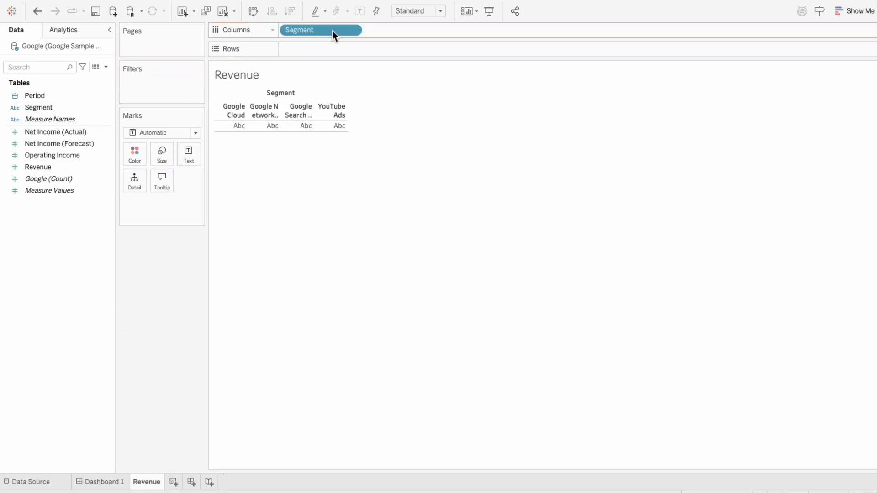
{"action": "left_click_drag", "start_coordinate": [49, 167], "coordinate": [130, 207]}
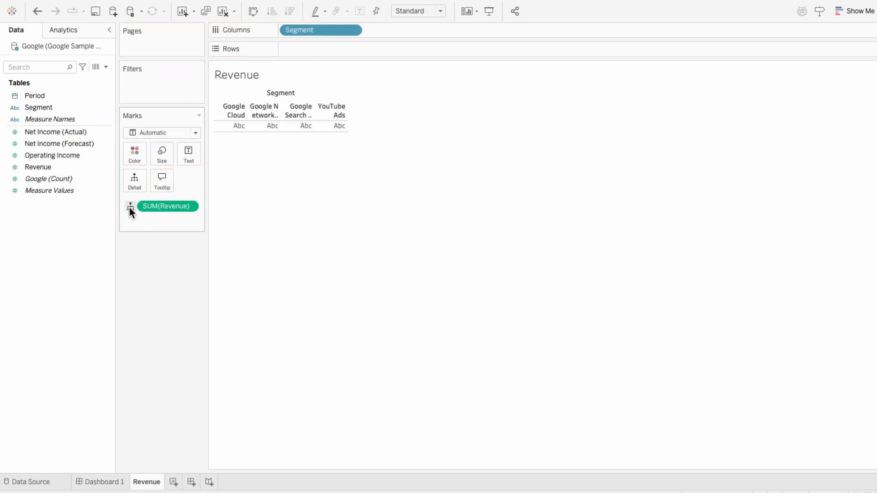
{"action": "left_click", "coordinate": [130, 207]}
{"action": "left_click", "coordinate": [138, 238]}
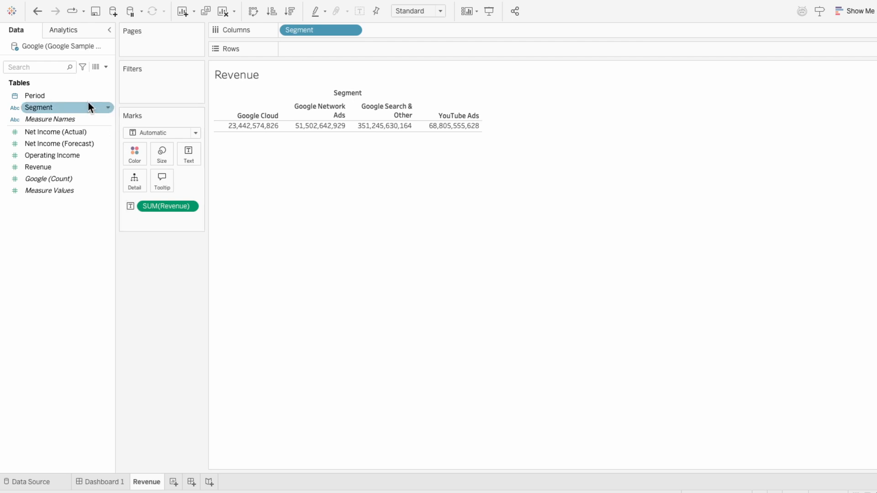
Step: Filter the Revenue sheet on Period using a relative date filter
{"action": "left_click_drag", "start_coordinate": [86, 97], "coordinate": [146, 92]}
{"action": "left_click", "coordinate": [402, 160]}
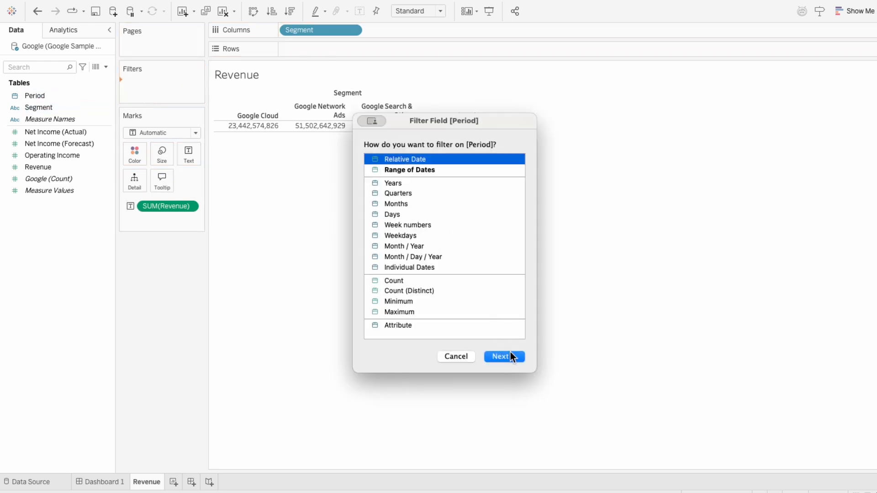
{"action": "left_click", "coordinate": [511, 353]}
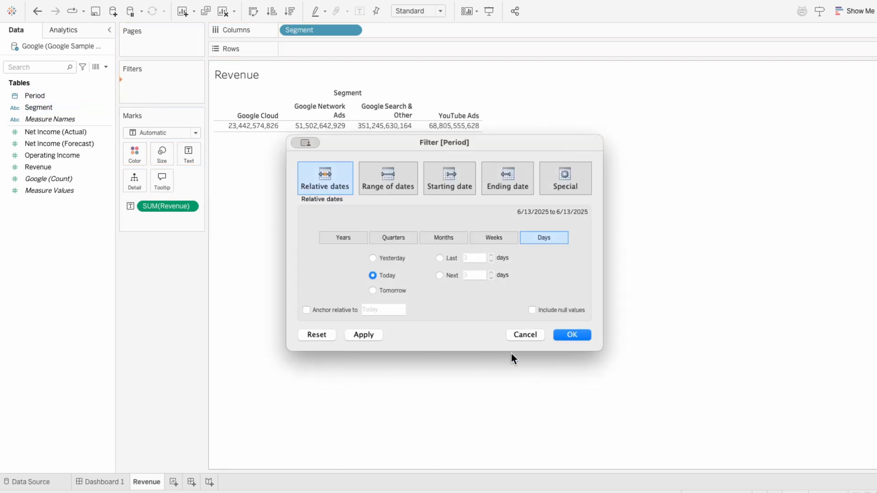
{"action": "left_click", "coordinate": [579, 335]}
Step: Format the revenue sum as custom currency in billions (B) with one decimal place
{"action": "right_click", "coordinate": [168, 206]}
{"action": "left_click", "coordinate": [181, 246]}
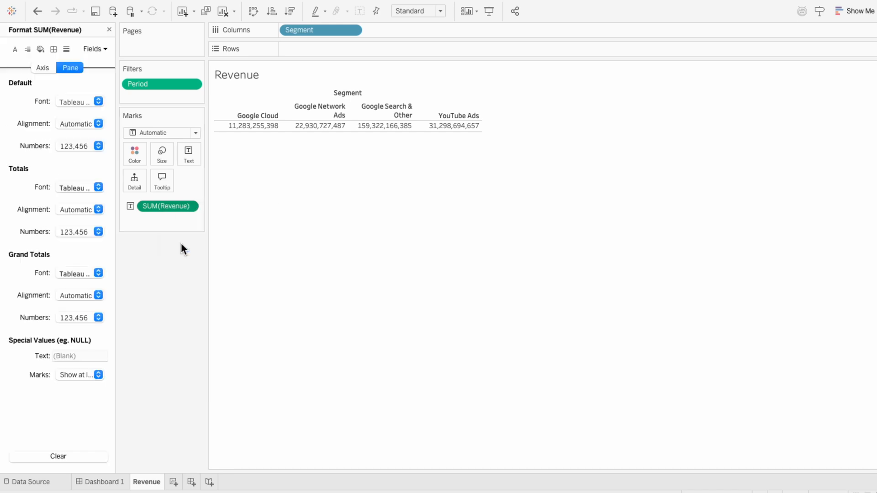
{"action": "left_click", "coordinate": [82, 144]}
{"action": "left_click", "coordinate": [92, 206]}
{"action": "left_click", "coordinate": [201, 246]}
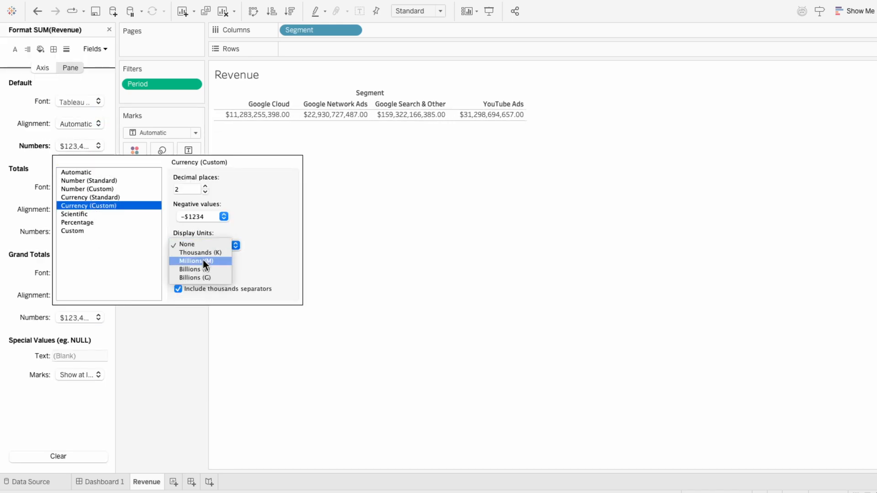
{"action": "left_click", "coordinate": [203, 269]}
{"action": "left_click", "coordinate": [206, 192]}
{"action": "left_click", "coordinate": [371, 225]}
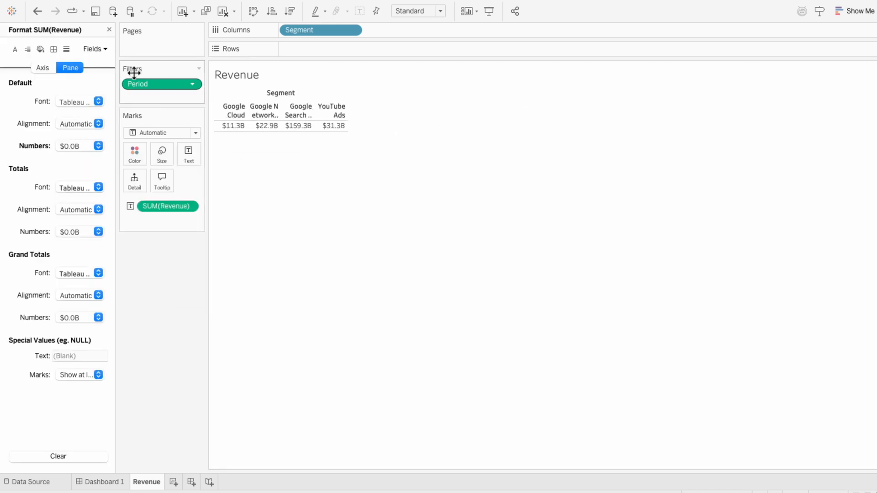
{"action": "left_click", "coordinate": [109, 30]}
Step: Widen the table's columns and add a "Revenue" line above the revenue sum in the text label
{"action": "mouse_move", "coordinate": [348, 127]}
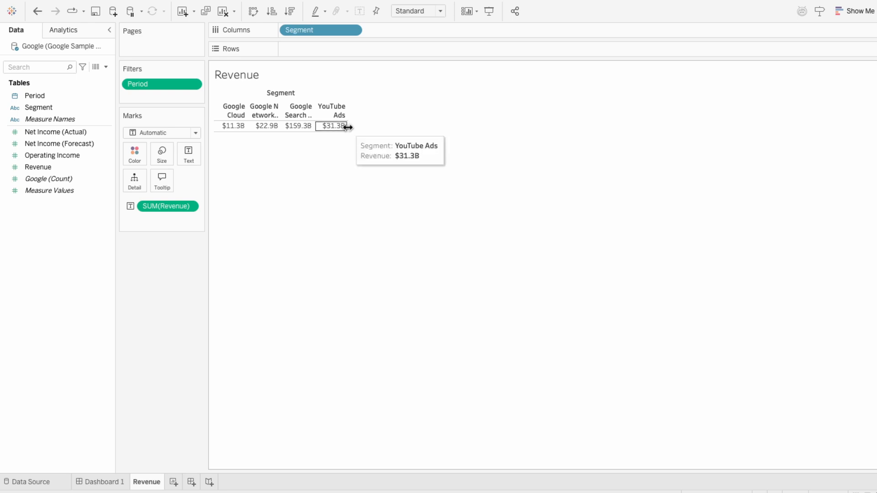
{"action": "left_click_drag", "start_coordinate": [348, 127], "coordinate": [497, 127]}
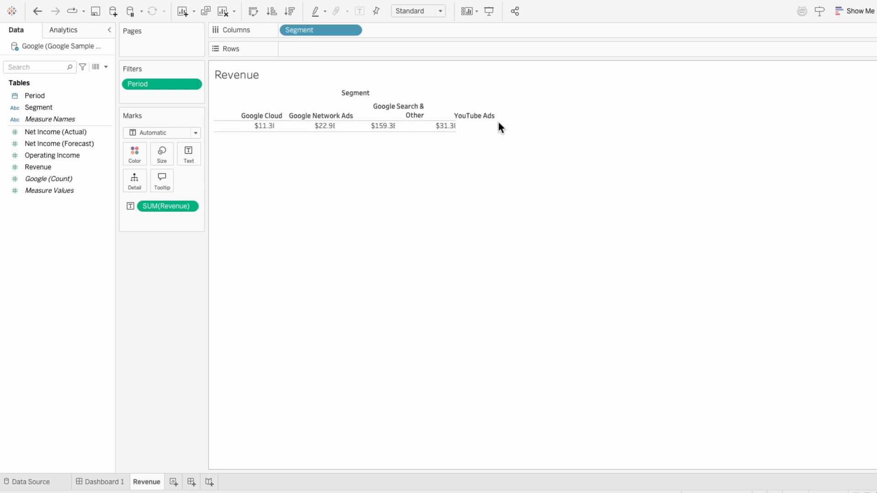
{"action": "left_click", "coordinate": [191, 152]}
{"action": "left_click", "coordinate": [290, 182]}
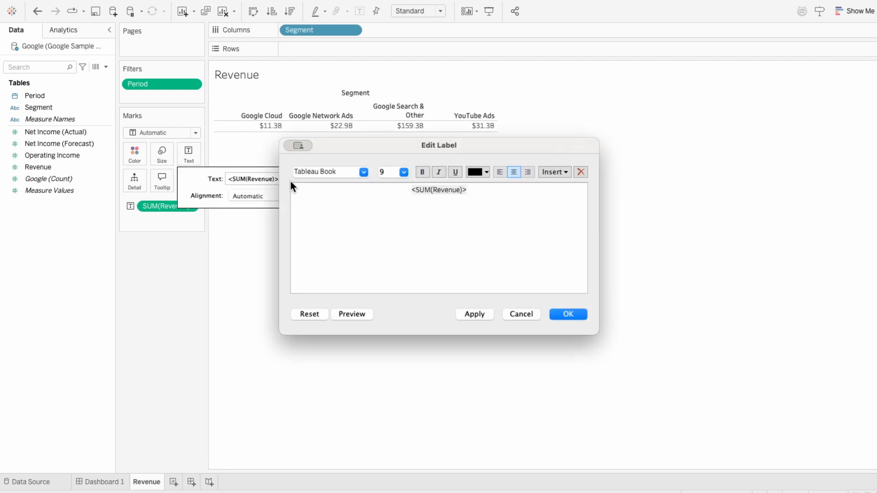
{"action": "type", "text": "Revenue"}
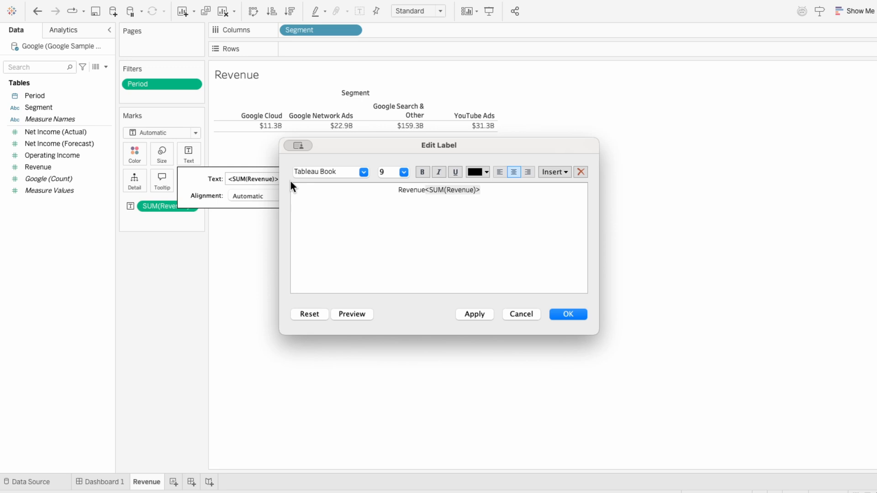
{"action": "key", "text": "Return"}
Step: Left-align the whole label and set its font to Tableau Medium
{"action": "key", "text": "ctrl+a"}
{"action": "left_click", "coordinate": [500, 171]}
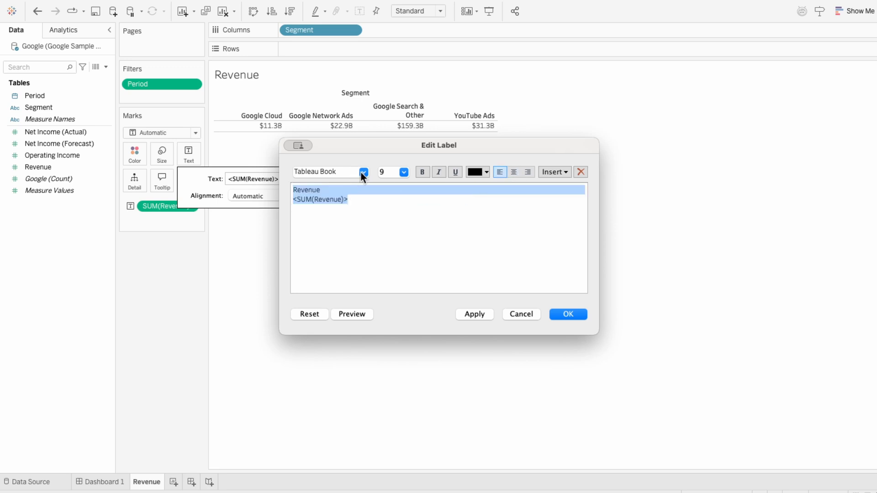
{"action": "left_click", "coordinate": [363, 172]}
{"action": "left_click", "coordinate": [354, 255]}
Step: Set the label's "Revenue" caption to size 11 and the revenue sum to size 16
{"action": "double_click", "coordinate": [335, 188]}
{"action": "left_click", "coordinate": [404, 172]}
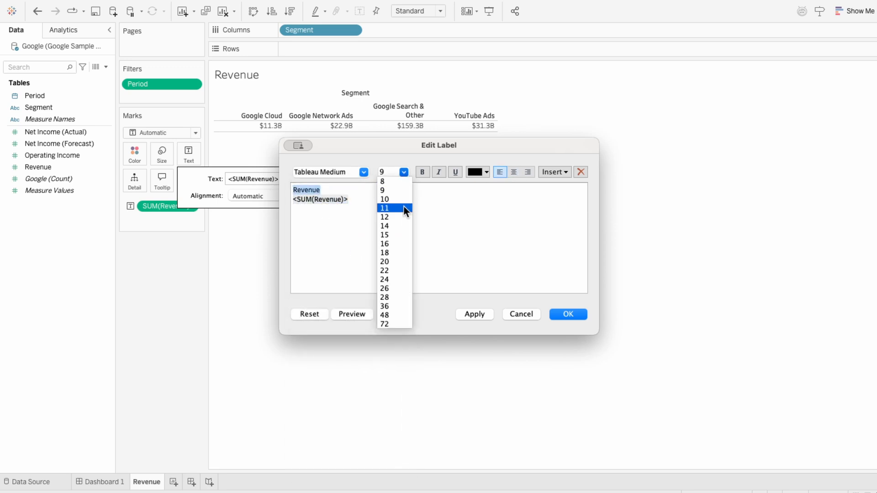
{"action": "left_click", "coordinate": [404, 206]}
{"action": "triple_click", "coordinate": [396, 204]}
{"action": "left_click", "coordinate": [404, 172]}
{"action": "left_click", "coordinate": [393, 241]}
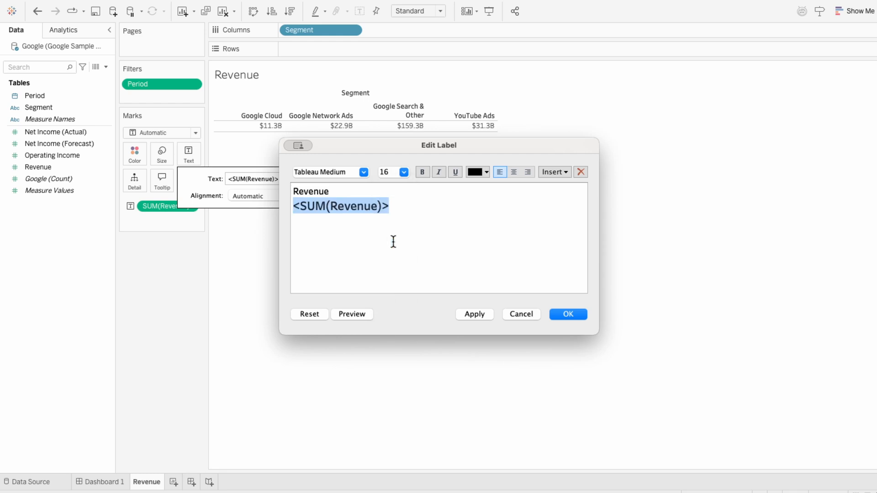
Step: Indent the revenue sum with a leading space, make it bold, and apply the label
{"action": "key", "text": "Left"}
{"action": "left_click_drag", "start_coordinate": [408, 205], "coordinate": [293, 205]}
{"action": "key", "text": "ctrl+b"}
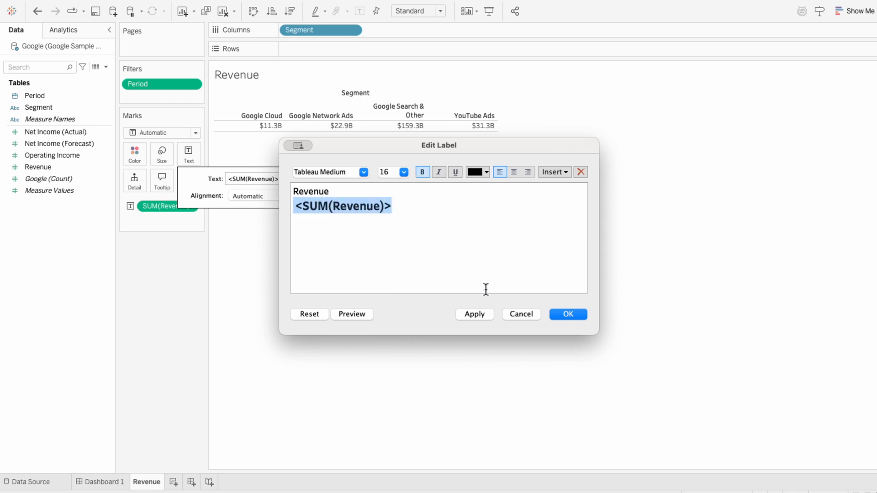
{"action": "left_click", "coordinate": [568, 314]}
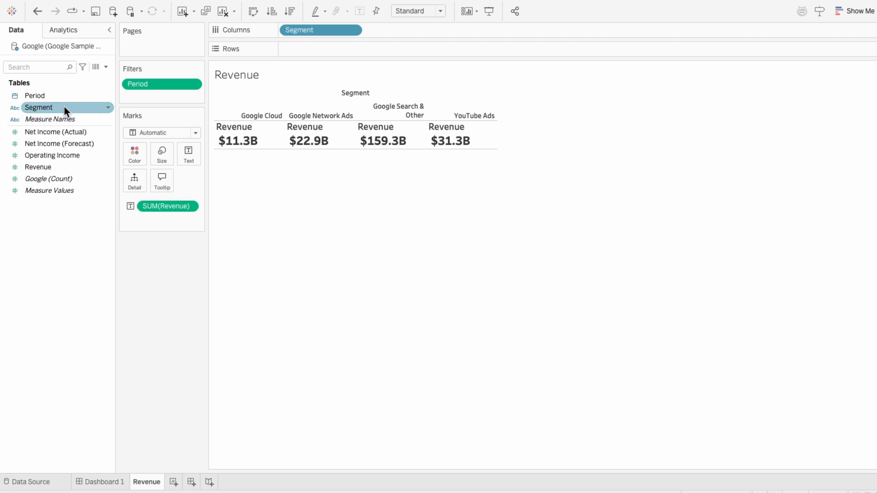
Step: Color the Revenue sheet's marks by Segment and choose the Google Colors palette for editing the segment colors
{"action": "left_click_drag", "start_coordinate": [64, 108], "coordinate": [131, 154]}
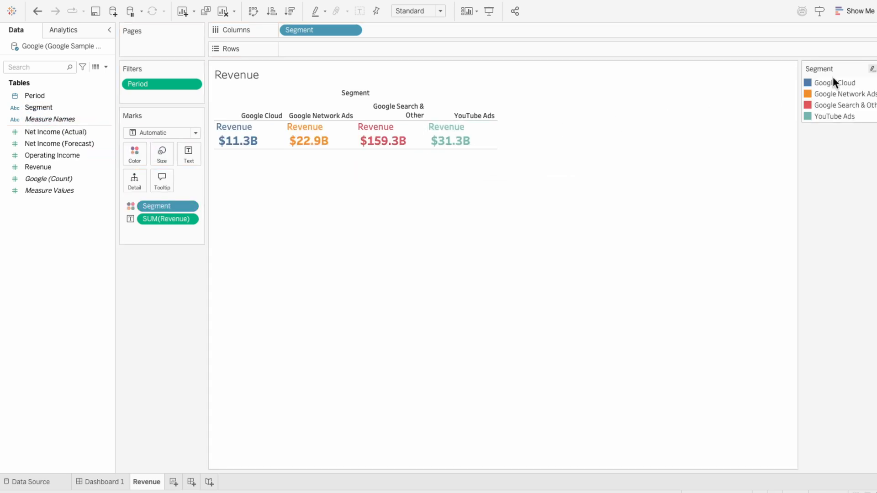
{"action": "left_click", "coordinate": [873, 68]}
{"action": "left_click", "coordinate": [846, 81]}
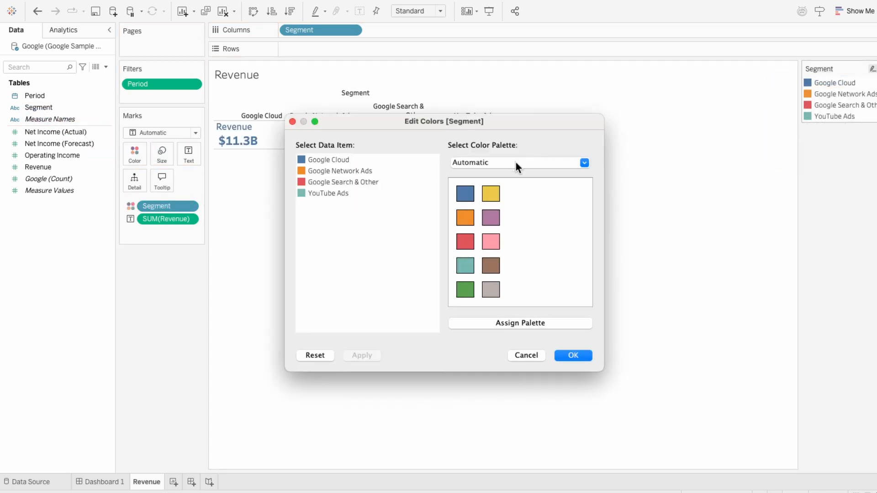
{"action": "left_click", "coordinate": [516, 163]}
{"action": "left_click", "coordinate": [495, 426]}
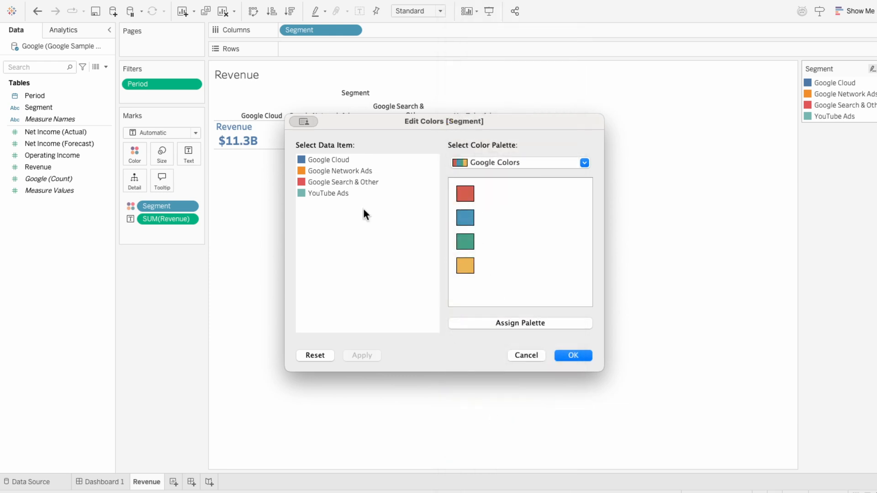
Step: Assign yellow to Google Cloud, green to Google Network Ads and blue to YouTube Ads, and apply the segment colors
{"action": "left_click", "coordinate": [333, 160]}
{"action": "left_click", "coordinate": [465, 266]}
{"action": "left_click", "coordinate": [340, 171]}
{"action": "left_click", "coordinate": [466, 242]}
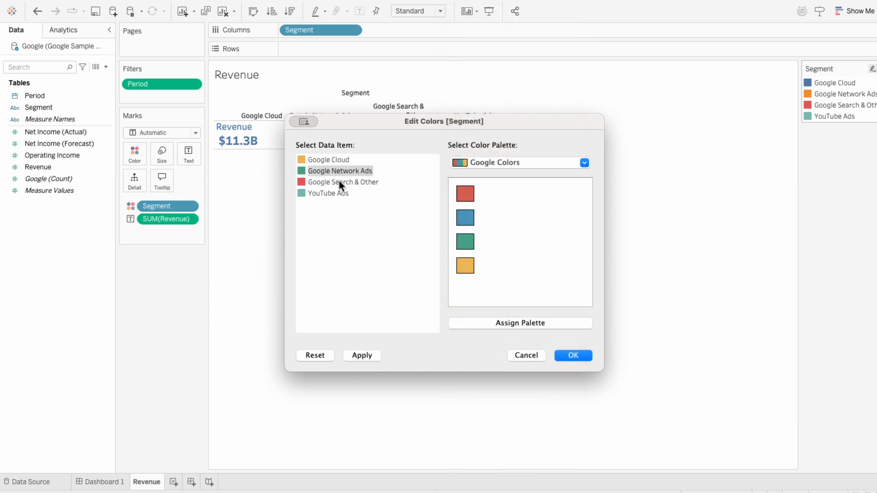
{"action": "left_click", "coordinate": [339, 182]}
{"action": "left_click", "coordinate": [346, 194]}
{"action": "left_click", "coordinate": [465, 217]}
{"action": "left_click", "coordinate": [574, 355]}
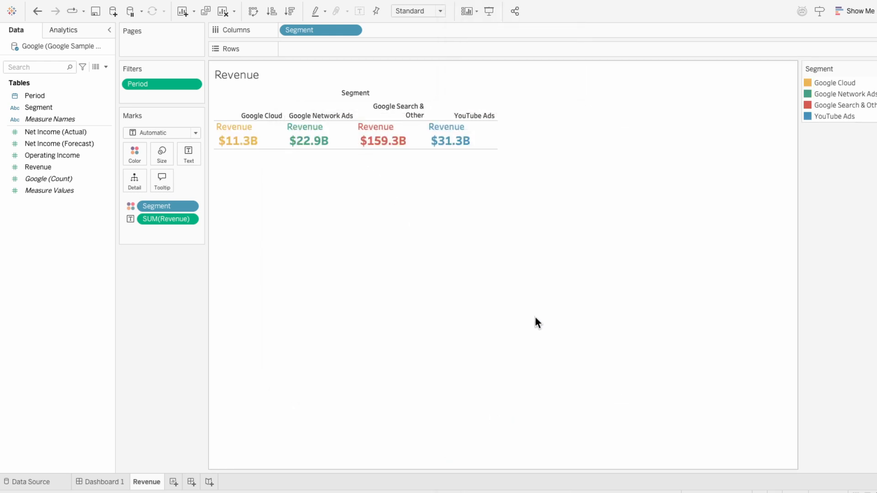
Step: Sort the Segment columns by revenue in descending order
{"action": "right_click", "coordinate": [321, 30]}
{"action": "left_click", "coordinate": [334, 76]}
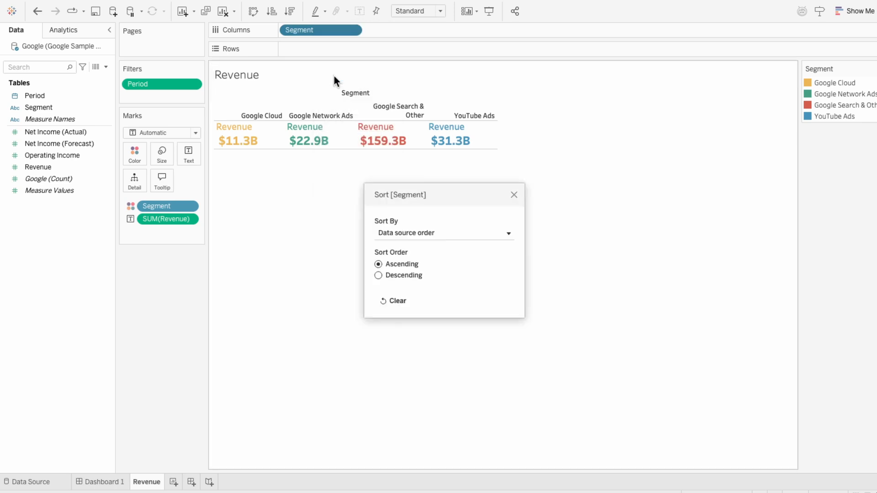
{"action": "left_click", "coordinate": [420, 231]}
{"action": "left_click", "coordinate": [422, 270]}
{"action": "mouse_move", "coordinate": [421, 278]}
{"action": "left_mouse_down"}
{"action": "mouse_move", "coordinate": [424, 242]}
{"action": "mouse_move", "coordinate": [426, 276]}
{"action": "left_mouse_up"}
{"action": "left_click", "coordinate": [514, 195]}
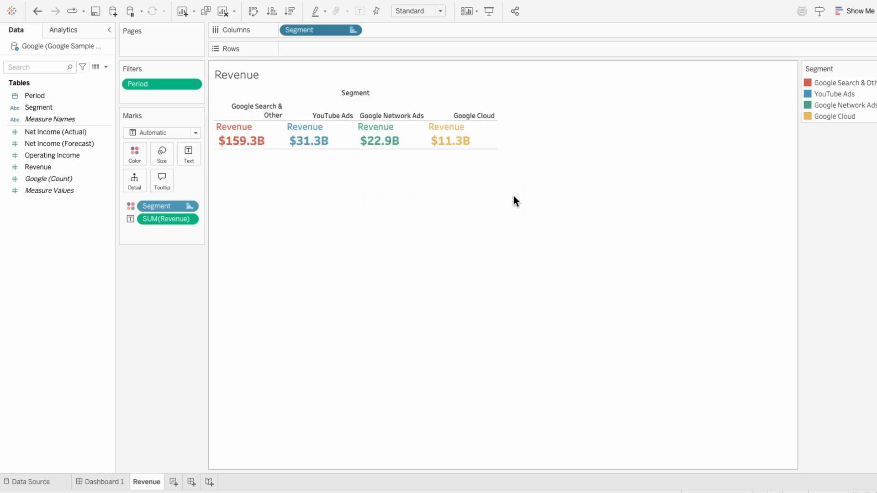
Step: Hide the segment headers above the revenue figures
{"action": "left_click", "coordinate": [369, 105]}
{"action": "right_click", "coordinate": [369, 106]}
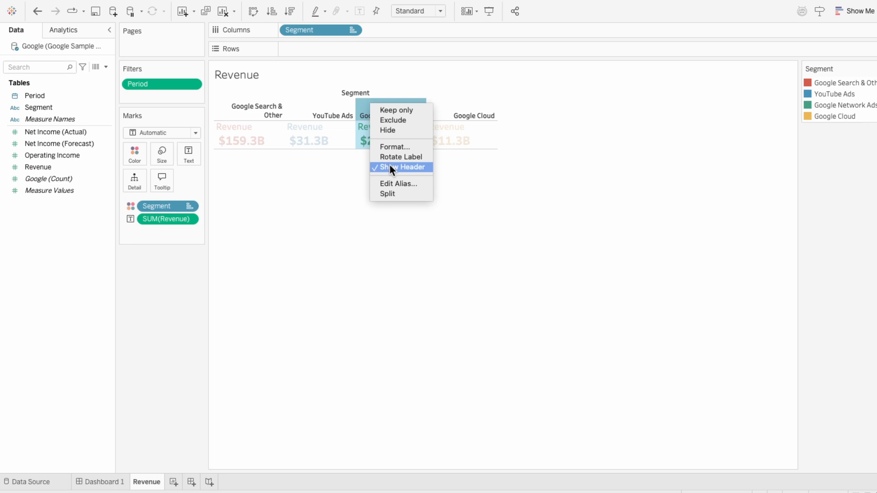
{"action": "left_click", "coordinate": [390, 167]}
{"action": "left_click", "coordinate": [390, 171]}
Step: Set the Revenue sheet's worksheet shading and its row divider pane border to None, and close the formatting options
{"action": "right_click", "coordinate": [369, 105]}
{"action": "left_click", "coordinate": [380, 145]}
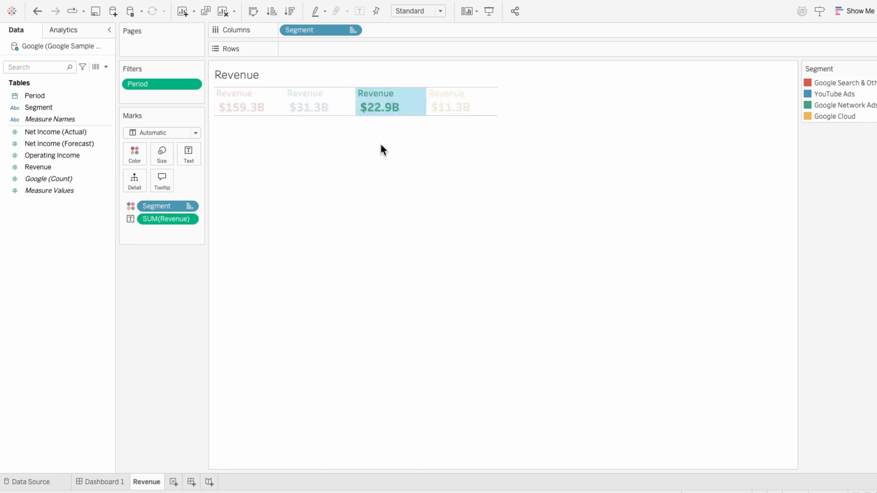
{"action": "left_click", "coordinate": [40, 49]}
{"action": "left_click", "coordinate": [75, 101]}
{"action": "left_click", "coordinate": [75, 121]}
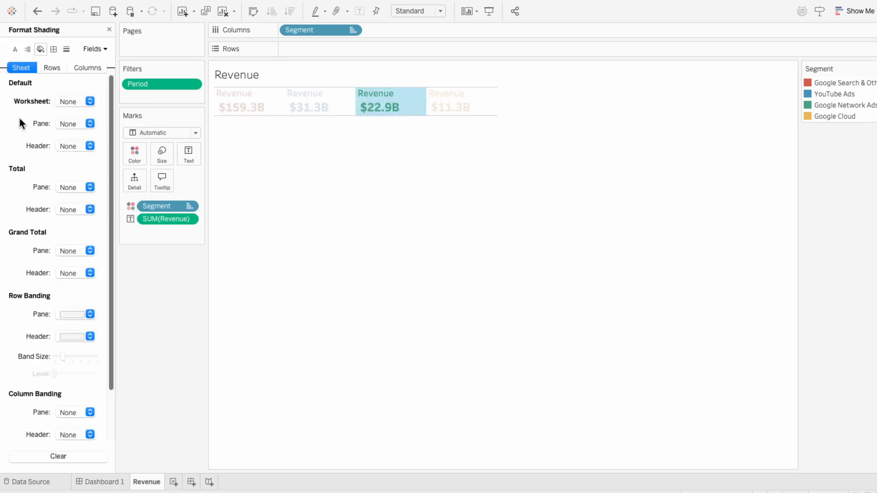
{"action": "left_click", "coordinate": [53, 48]}
{"action": "left_click", "coordinate": [57, 314]}
{"action": "left_click", "coordinate": [94, 333]}
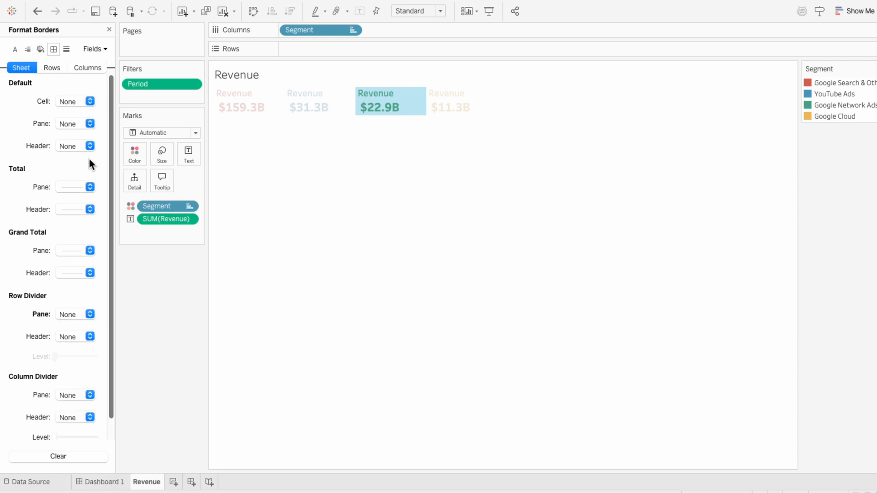
{"action": "left_click", "coordinate": [109, 29]}
{"action": "left_click", "coordinate": [359, 240]}
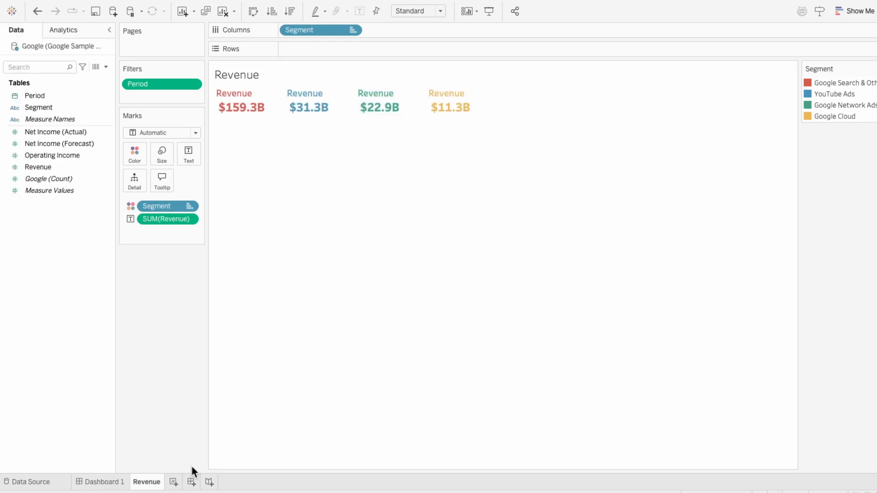
Step: Add a new worksheet and name it AC1
{"action": "left_click", "coordinate": [175, 483]}
{"action": "double_click", "coordinate": [176, 483]}
{"action": "type", "text": "AOI"}
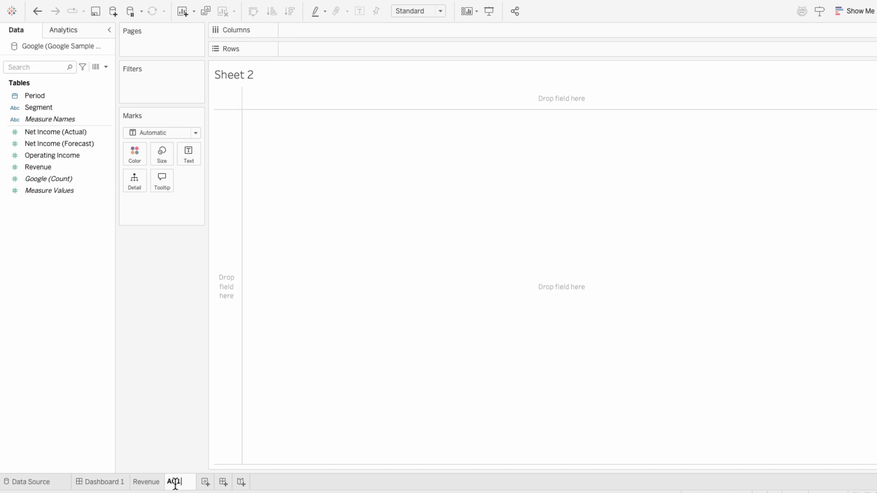
{"action": "key", "text": "Return"}
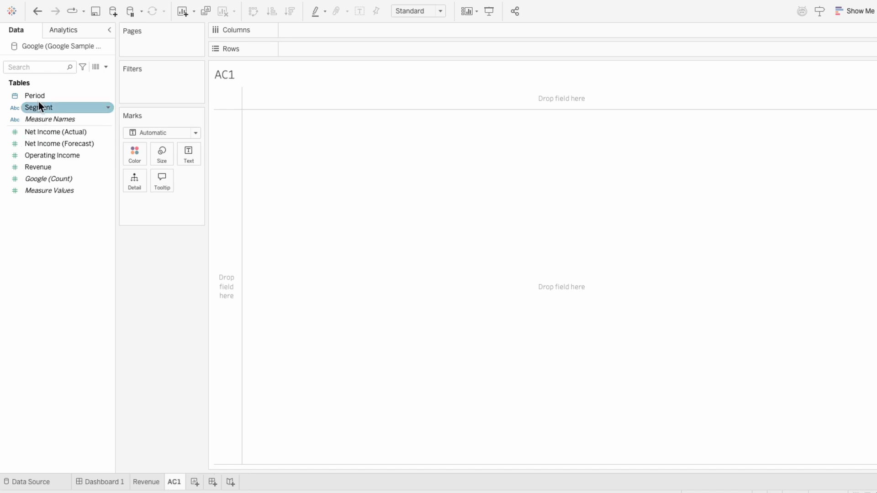
Step: Plot the sum of Revenue by continuous quarter of Period as an area chart
{"action": "left_click_drag", "start_coordinate": [39, 101], "coordinate": [301, 34]}
{"action": "right_click", "coordinate": [301, 34]}
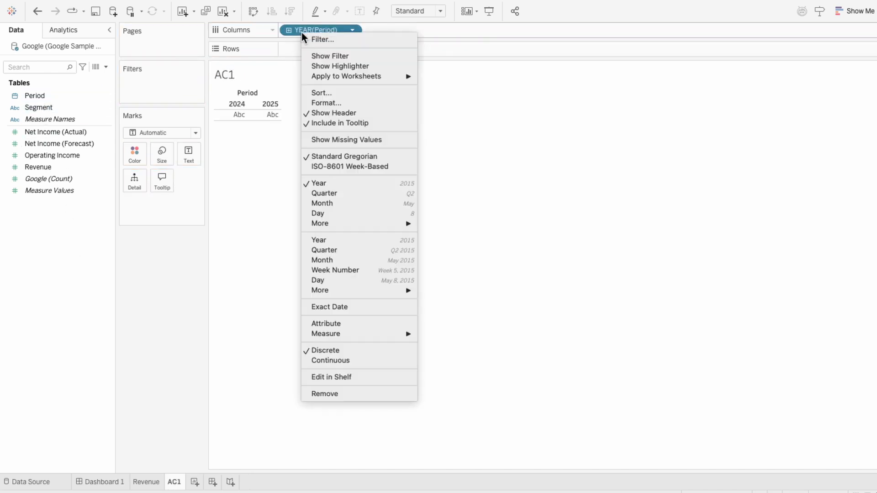
{"action": "left_click", "coordinate": [303, 251]}
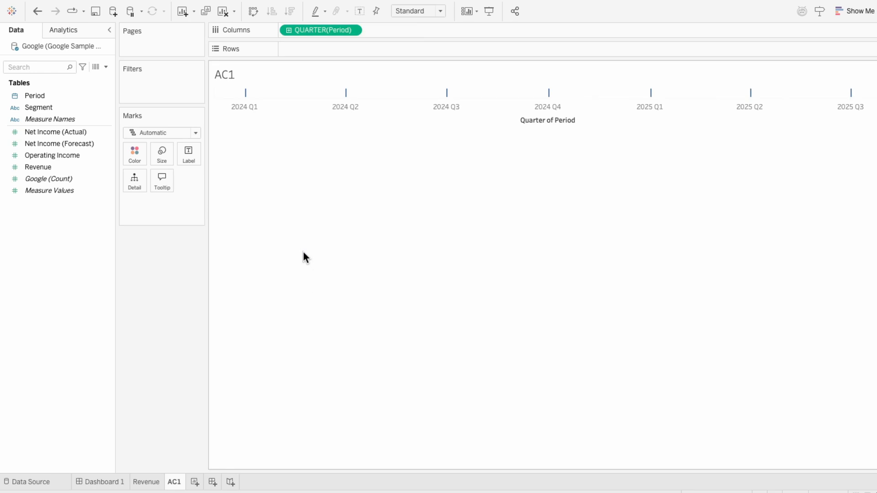
{"action": "left_click_drag", "start_coordinate": [40, 168], "coordinate": [287, 51]}
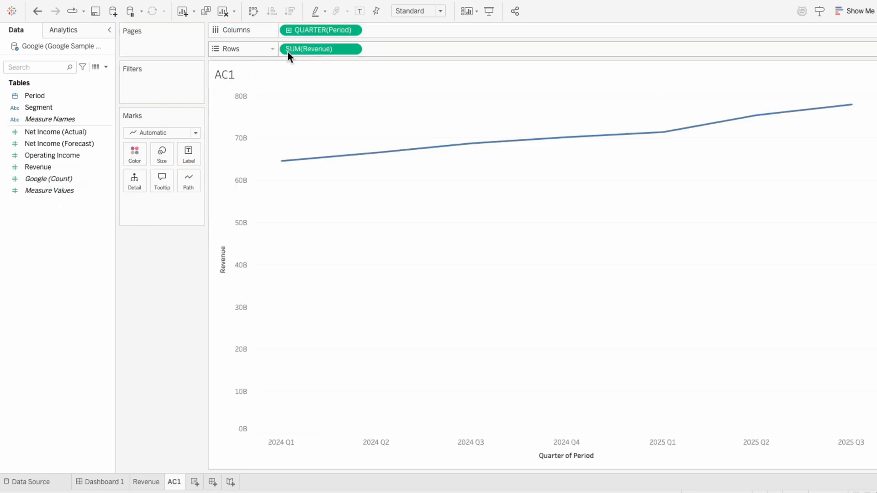
{"action": "left_click", "coordinate": [157, 136]}
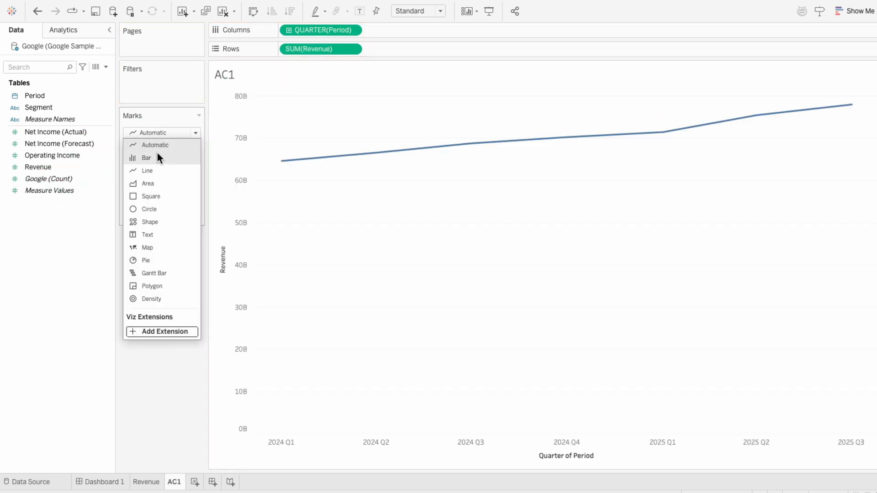
{"action": "left_click", "coordinate": [158, 183]}
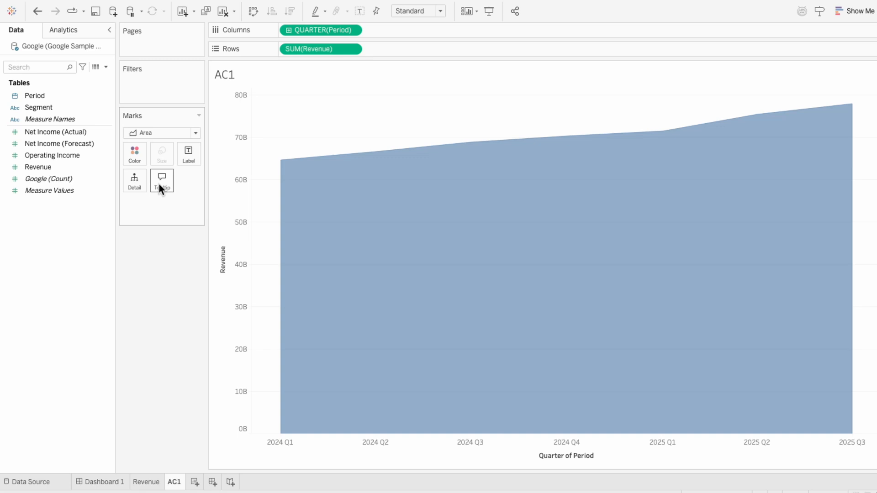
Step: Color the area chart red at 25% opacity and give it a matching red border
{"action": "left_click", "coordinate": [136, 155]}
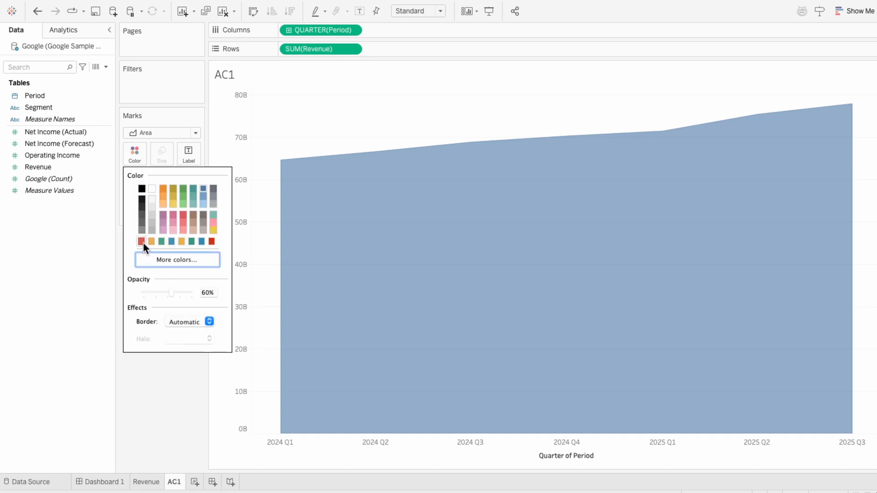
{"action": "left_click", "coordinate": [204, 293]}
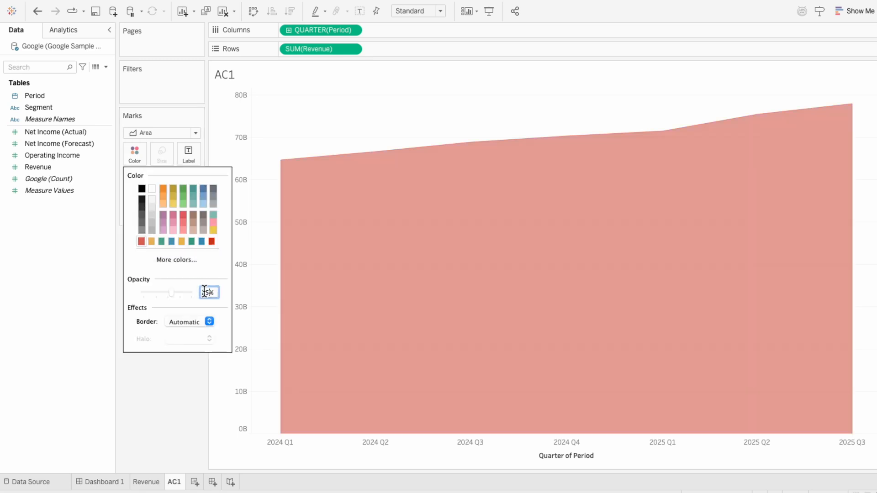
{"action": "left_click", "coordinate": [187, 322]}
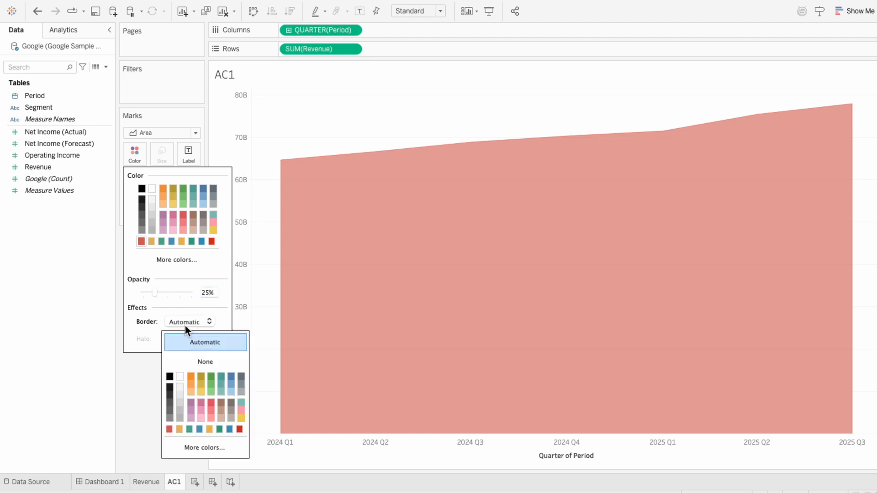
{"action": "left_click", "coordinate": [169, 429]}
{"action": "left_click", "coordinate": [119, 396]}
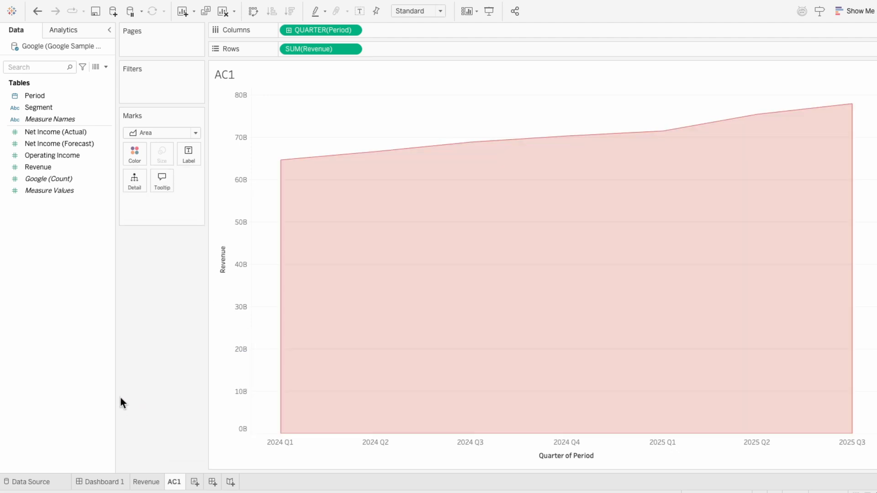
Step: Hide the revenue axis and set the grid lines, zero lines, axis rulers and axis ticks to None
{"action": "right_click", "coordinate": [232, 290]}
{"action": "left_click", "coordinate": [259, 351]}
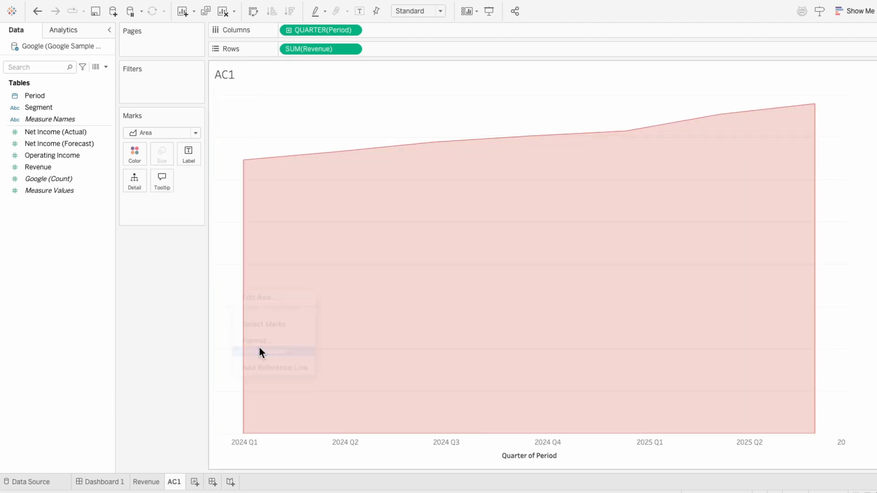
{"action": "right_click", "coordinate": [277, 106]}
{"action": "left_click", "coordinate": [295, 150]}
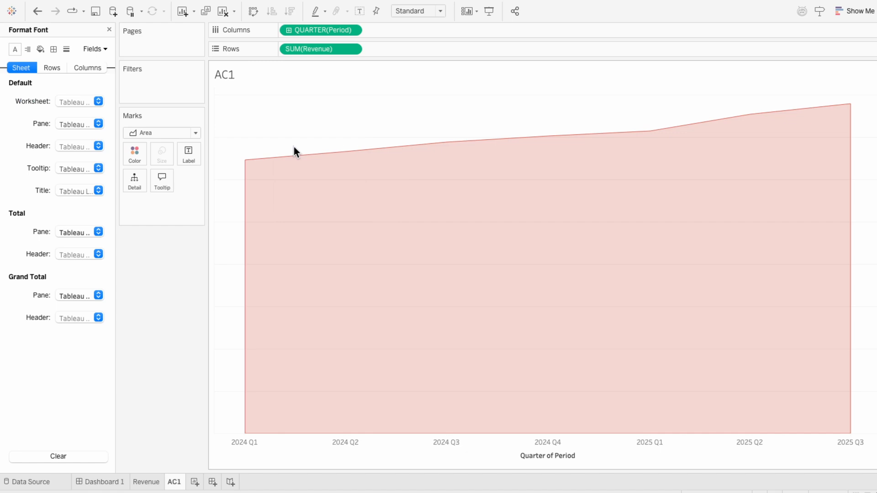
{"action": "left_click", "coordinate": [67, 50]}
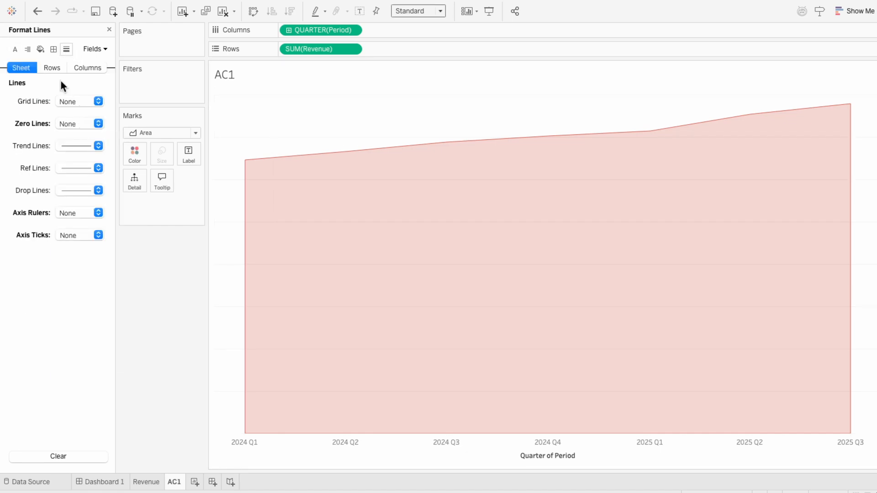
{"action": "left_click", "coordinate": [108, 29]}
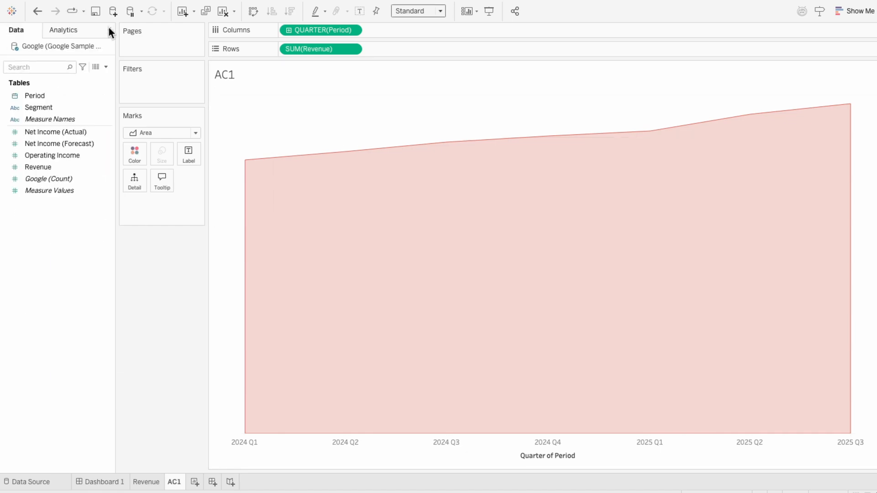
Step: Hide the quarter axis and filter the chart to the Google Search & Other segment
{"action": "right_click", "coordinate": [343, 445]}
{"action": "left_click", "coordinate": [358, 419]}
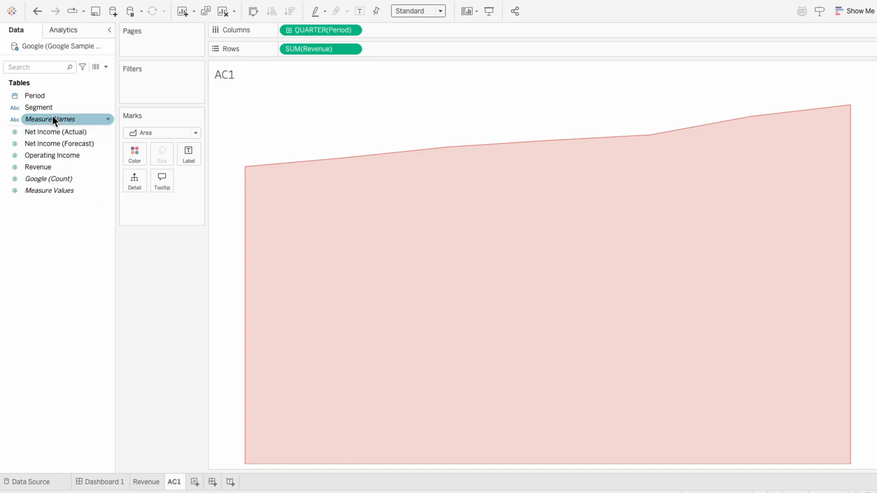
{"action": "left_click_drag", "start_coordinate": [46, 110], "coordinate": [138, 88]}
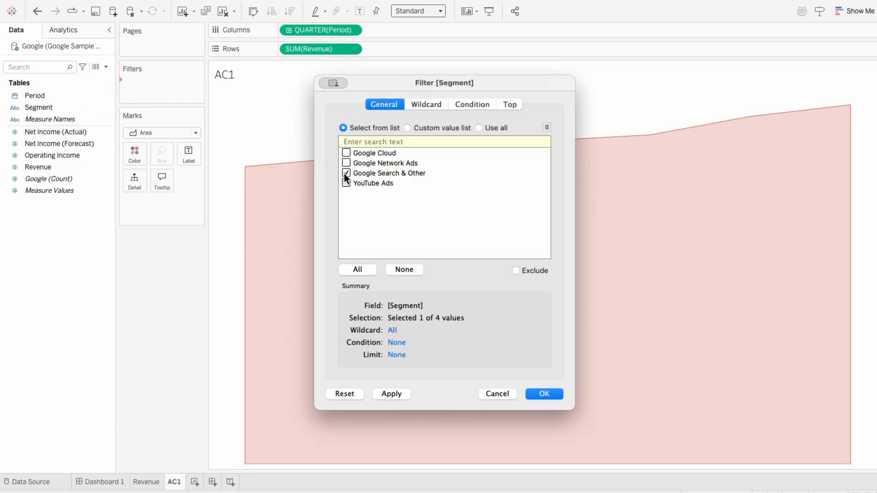
{"action": "left_click", "coordinate": [548, 395]}
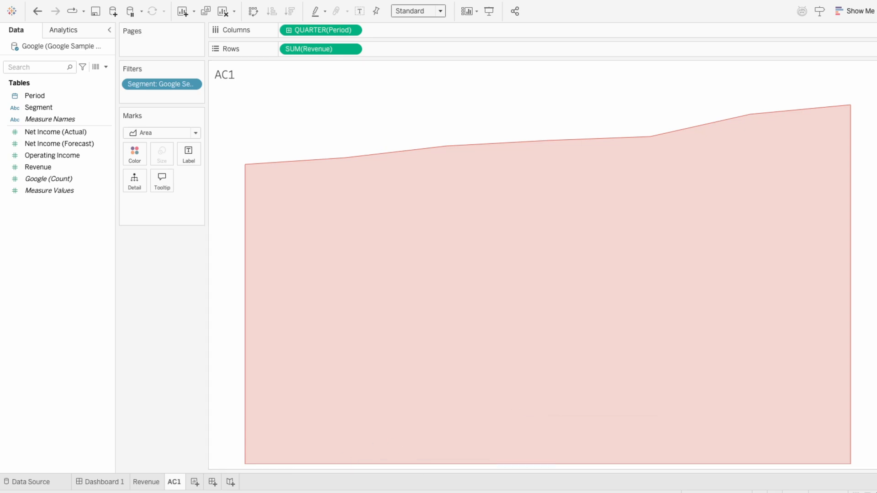
Step: Duplicate the AC1 worksheet and name the copy AC2
{"action": "right_click", "coordinate": [174, 487]}
{"action": "left_click", "coordinate": [194, 385]}
{"action": "double_click", "coordinate": [213, 483]}
{"action": "type", "text": "AC2"}
{"action": "key", "text": "Return"}
Step: Change the AC2 segment filter to show only YouTube Ads
{"action": "right_click", "coordinate": [177, 82]}
{"action": "left_click", "coordinate": [187, 87]}
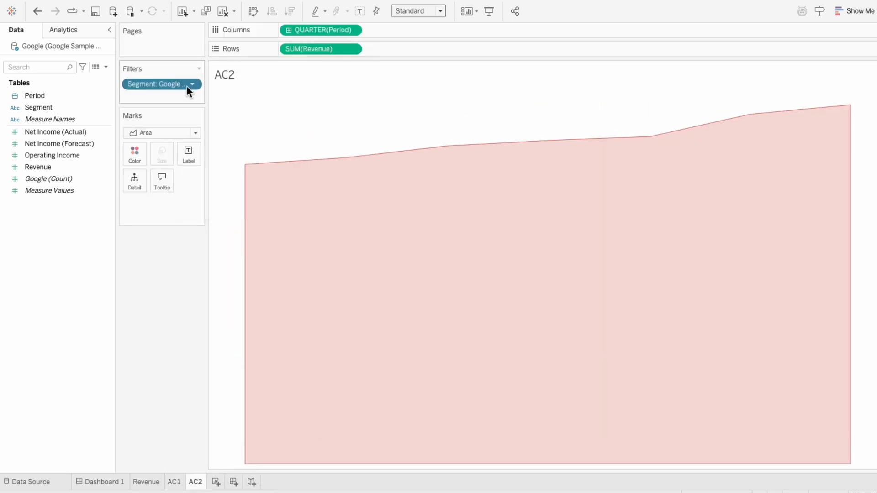
{"action": "left_click", "coordinate": [346, 173]}
{"action": "left_click", "coordinate": [346, 183]}
{"action": "left_click", "coordinate": [545, 394]}
Step: Recolor the AC2 area chart blue and give it a matching blue border
{"action": "left_click", "coordinate": [135, 153]}
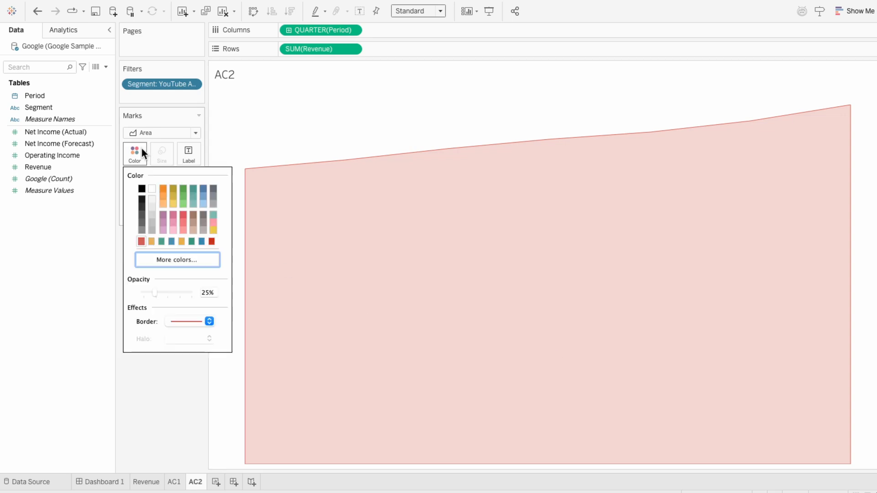
{"action": "left_click", "coordinate": [172, 241]}
{"action": "left_click", "coordinate": [186, 321]}
{"action": "left_click", "coordinate": [173, 429]}
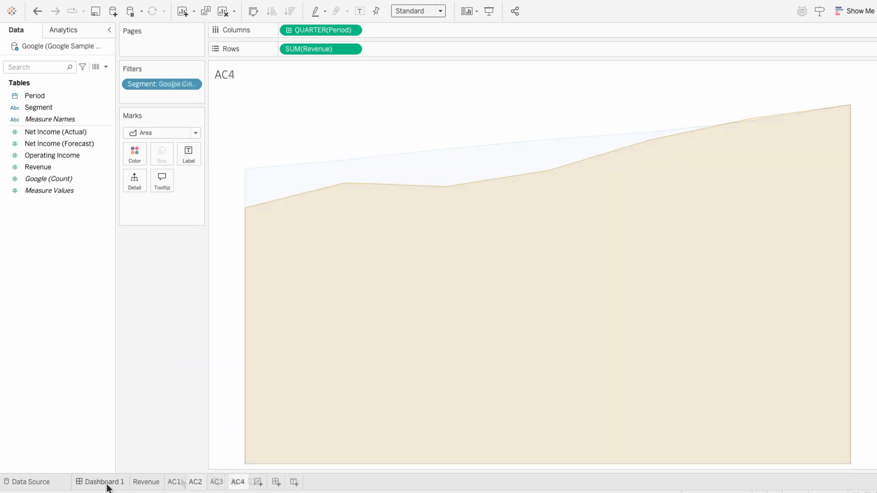
Step: Add the AC1 sheet to Dashboard 1 as a floating chart and hide its title
{"action": "left_click", "coordinate": [107, 485]}
{"action": "double_click", "coordinate": [58, 172]}
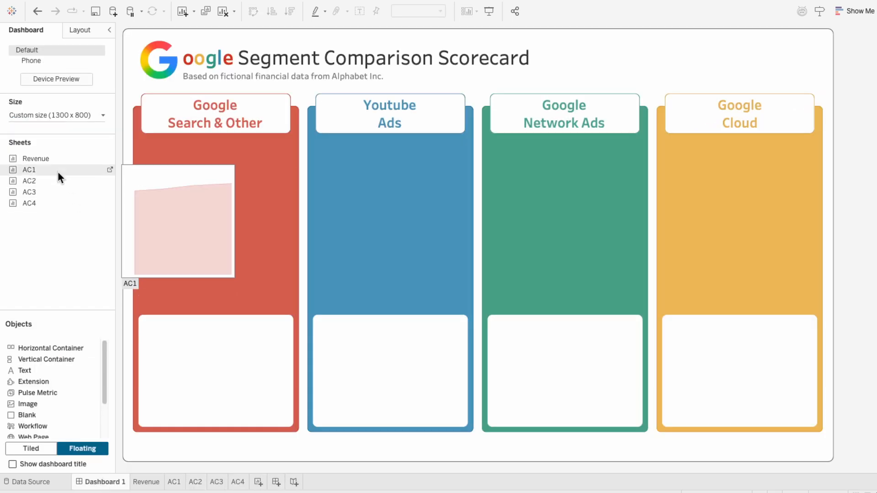
{"action": "right_click", "coordinate": [149, 145]}
{"action": "left_click", "coordinate": [165, 171]}
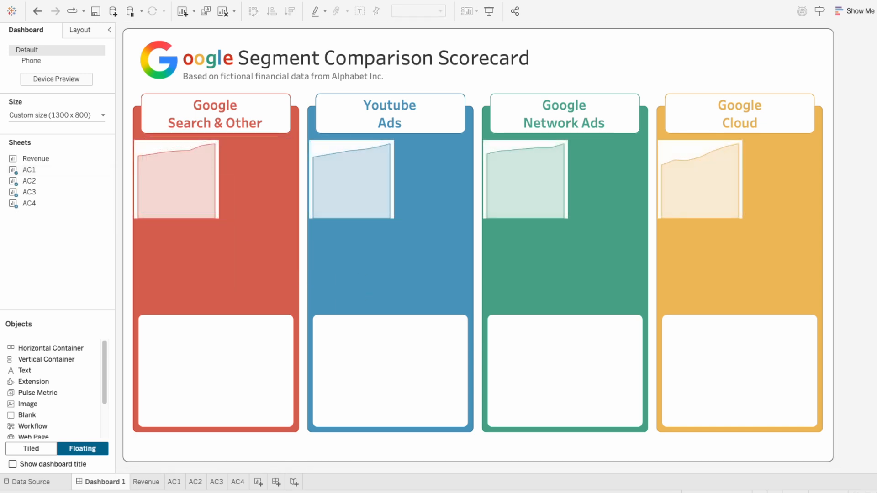
Step: Add the Revenue sheet to the dashboard as a floating object, hide its title and remove its Segment color legend
{"action": "left_click_drag", "start_coordinate": [69, 161], "coordinate": [196, 171]}
{"action": "right_click", "coordinate": [205, 180]}
{"action": "left_click", "coordinate": [229, 205]}
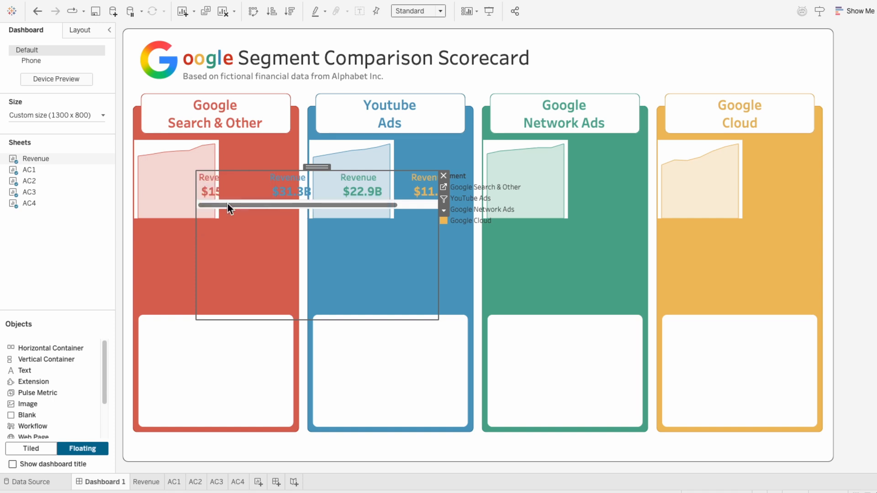
{"action": "left_click", "coordinate": [530, 180]}
{"action": "left_click", "coordinate": [377, 232]}
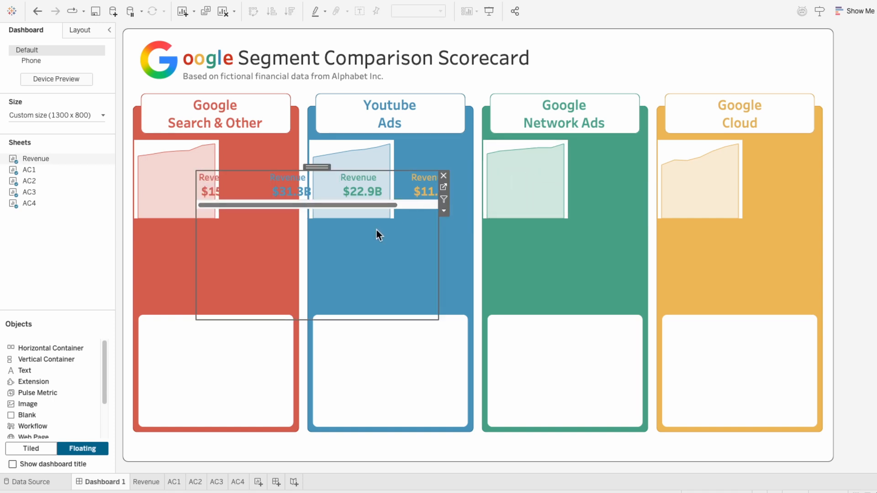
Step: Fit the Revenue sheet to Entire View and stretch it across all four segment cards just below their headings
{"action": "left_click", "coordinate": [419, 11]}
{"action": "left_click", "coordinate": [418, 48]}
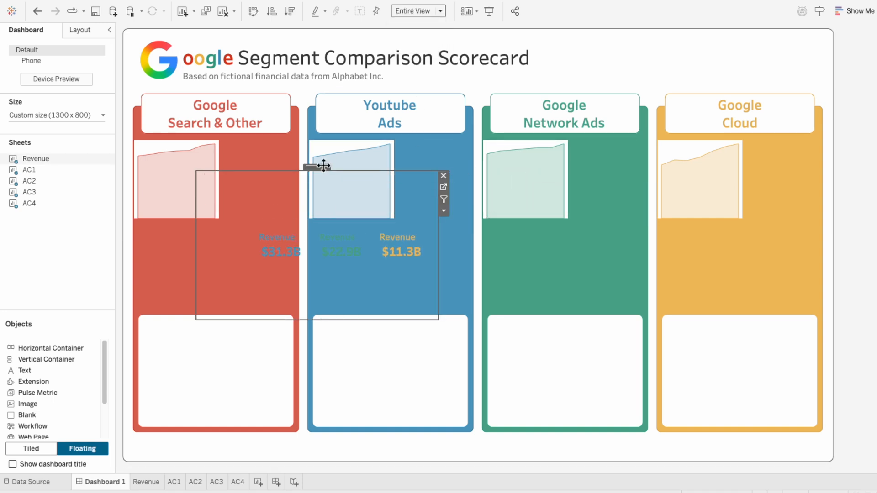
{"action": "left_click_drag", "start_coordinate": [320, 167], "coordinate": [266, 135]}
{"action": "left_click_drag", "start_coordinate": [383, 289], "coordinate": [840, 170]}
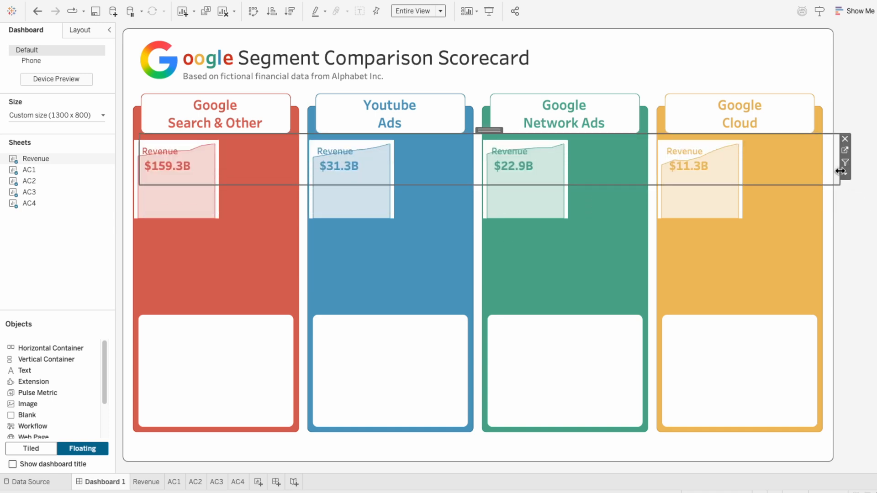
{"action": "left_click", "coordinate": [848, 204]}
Step: On AC1, create a calculated field Axis Cap: (WINDOW_MAX(SUM([Revenue])) - WINDOW_MIN(SUM([Revenue]))) * 2 + WINDOW_MIN(SUM([Revenue]))
{"action": "mouse_move", "coordinate": [680, 190]}
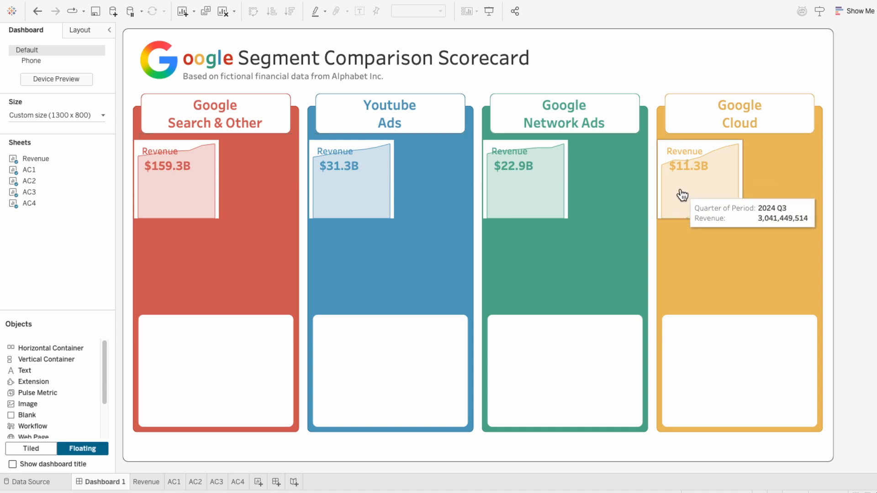
{"action": "left_click", "coordinate": [174, 485]}
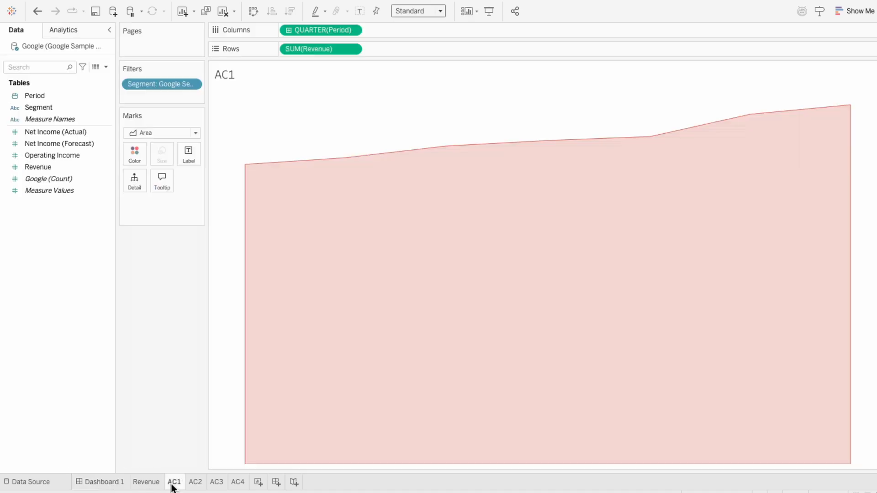
{"action": "left_click", "coordinate": [105, 67]}
{"action": "left_click", "coordinate": [100, 74]}
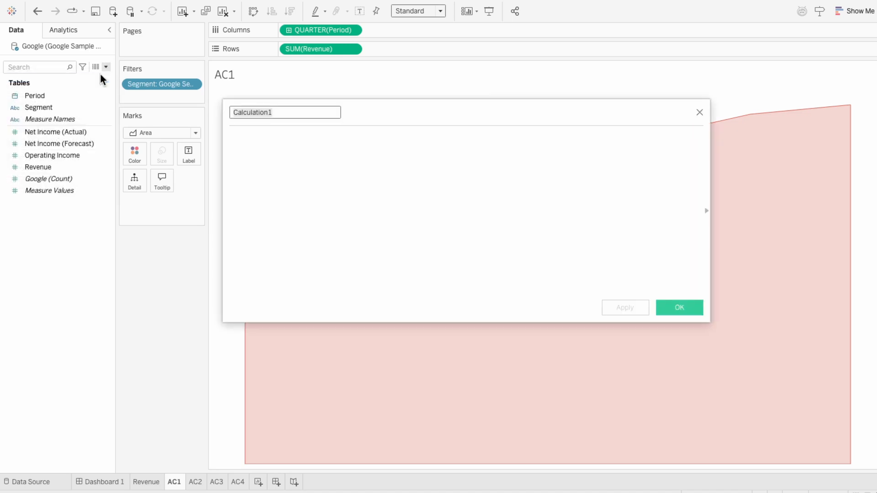
{"action": "type", "text": "Axis"}
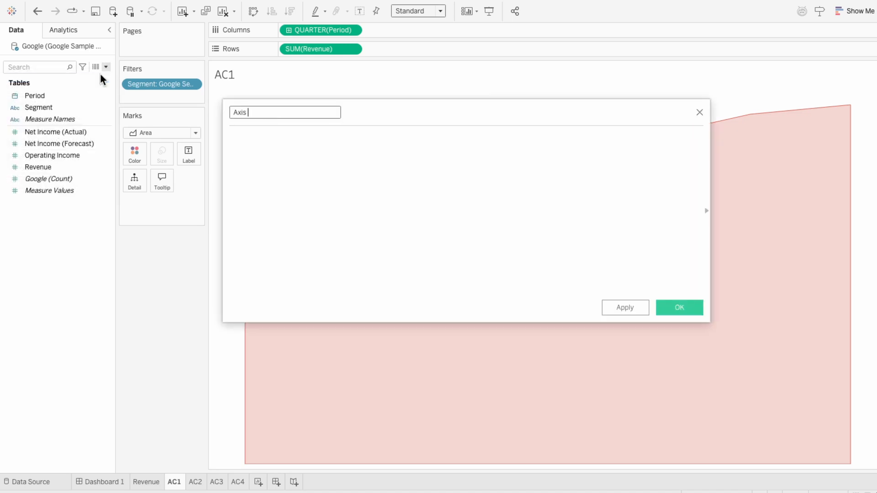
{"action": "type", "text": " Cap"}
{"action": "key", "text": "Tab"}
{"action": "type", "text": "(WINDOW_MAX(SUM([Revenue])) - WINDOW_MIN(SUM([Revenue]))) * 2 + WINDOW_MIN(SUM([Revenue]))"}
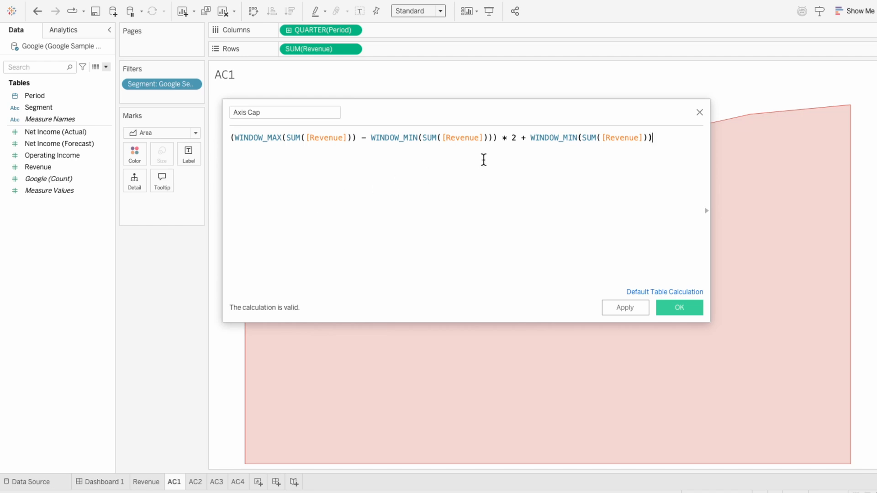
{"action": "double_click", "coordinate": [511, 138]}
{"action": "left_click", "coordinate": [693, 307]}
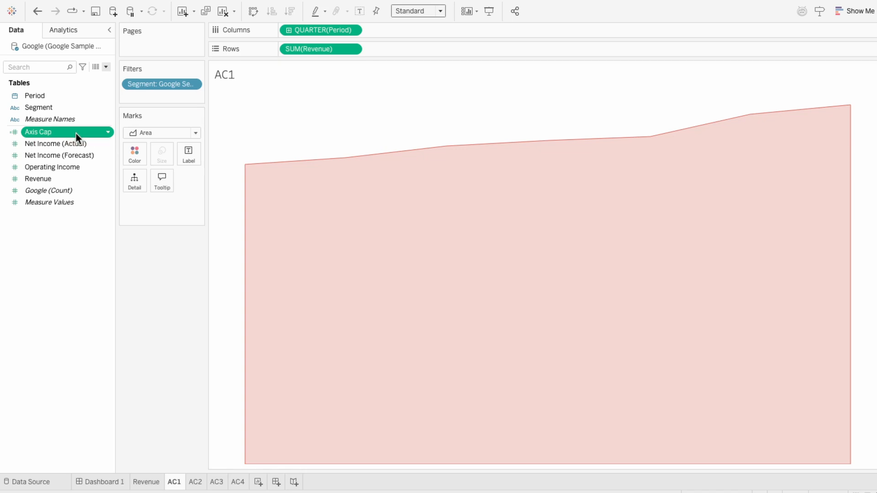
Step: Add Axis Cap to the AC1 chart's detail, make QUARTER(Period) discrete and hide its quarter header
{"action": "left_click_drag", "start_coordinate": [76, 133], "coordinate": [152, 200]}
{"action": "right_click", "coordinate": [300, 31]}
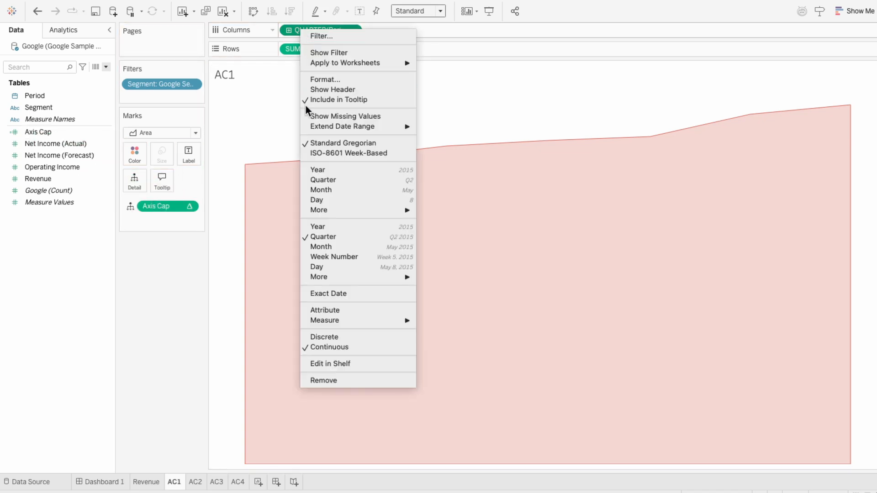
{"action": "left_click", "coordinate": [315, 338]}
{"action": "right_click", "coordinate": [275, 459]}
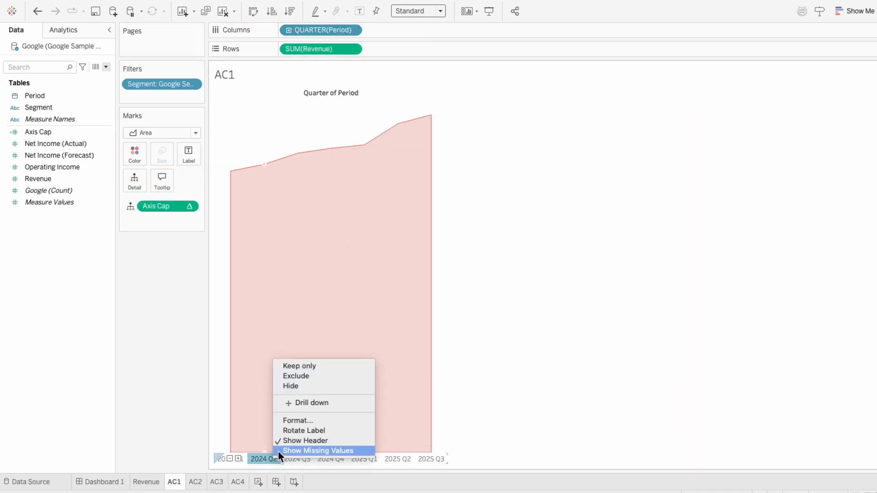
{"action": "left_click", "coordinate": [282, 440]}
Step: Add a reference line to the AC1 chart for the entire table, using the Maximum of Axis Cap
{"action": "left_click", "coordinate": [74, 33]}
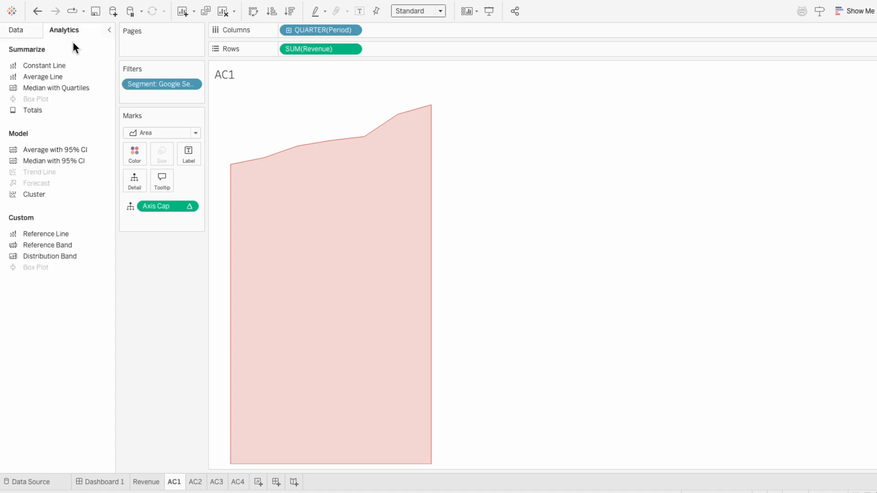
{"action": "left_click_drag", "start_coordinate": [72, 233], "coordinate": [319, 109]}
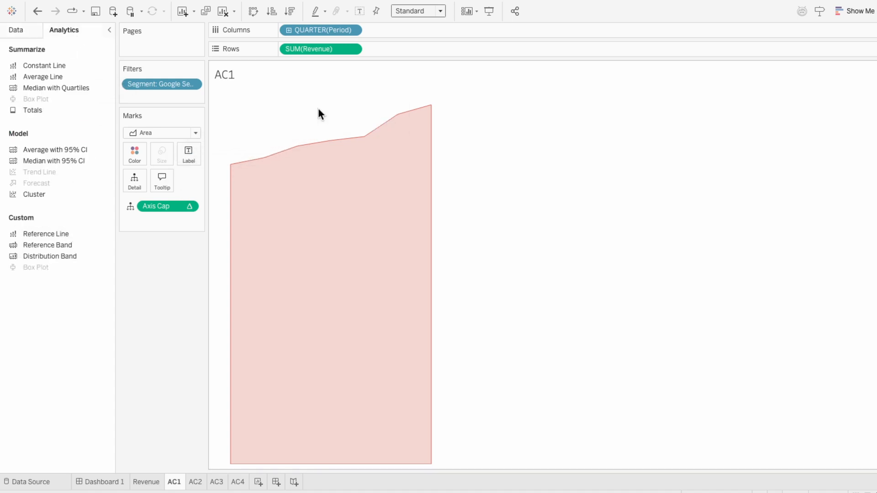
{"action": "left_click", "coordinate": [397, 166]}
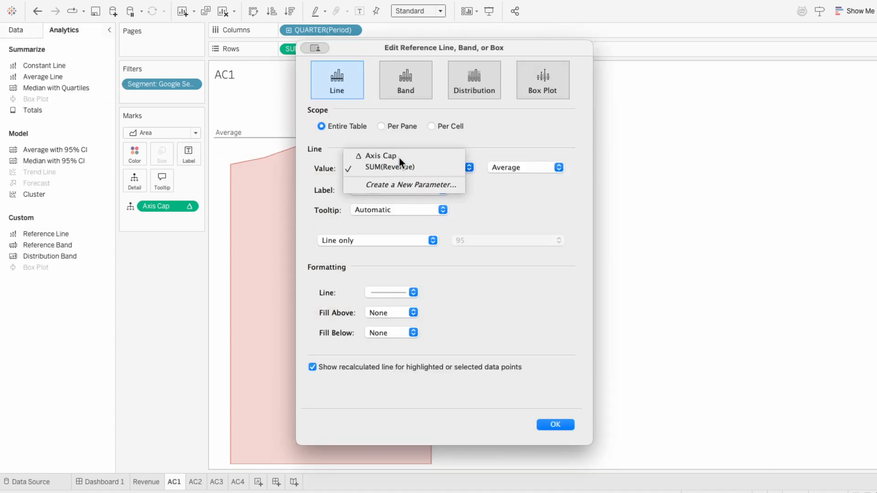
{"action": "left_click", "coordinate": [400, 159]}
{"action": "left_click", "coordinate": [538, 171]}
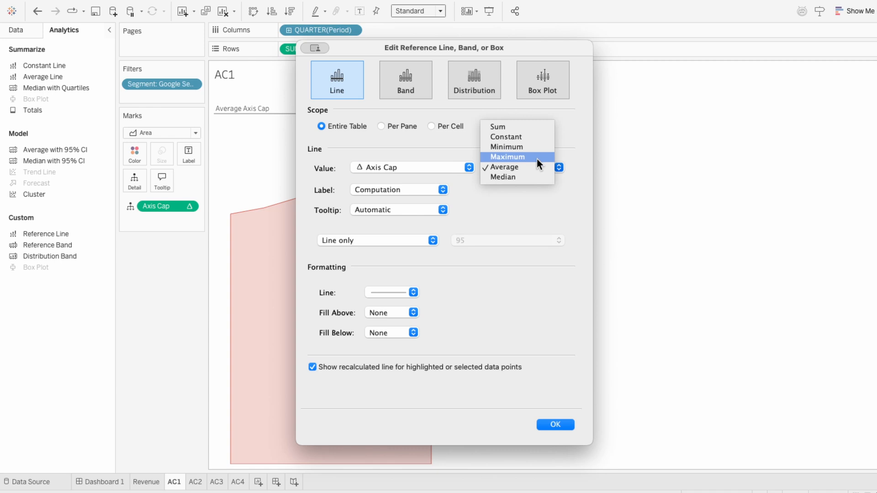
{"action": "left_click", "coordinate": [537, 158]}
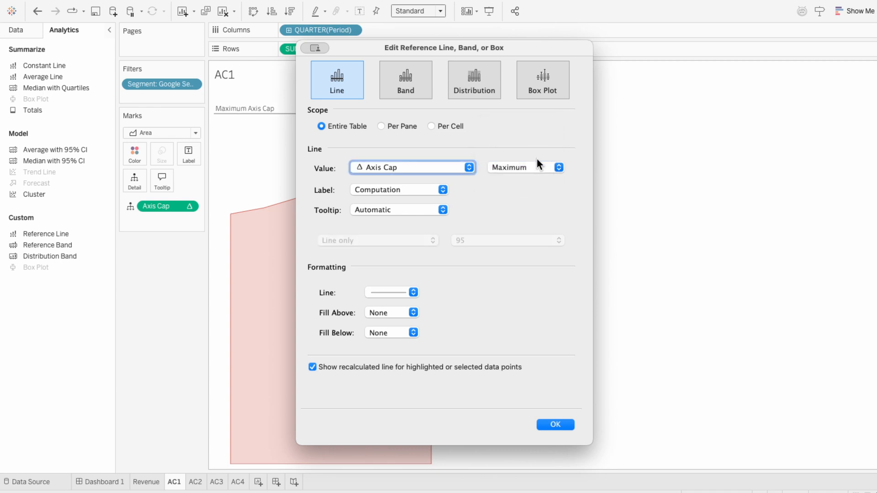
{"action": "left_click", "coordinate": [554, 425]}
Step: Show the AC1 Revenue axis, exclude zero from its automatic range and hide the axis header again
{"action": "right_click", "coordinate": [315, 51]}
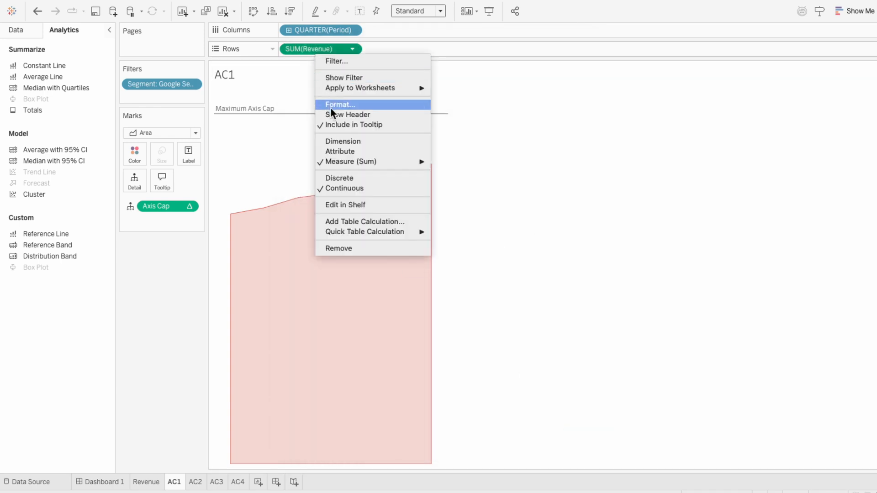
{"action": "left_click", "coordinate": [331, 112]}
{"action": "right_click", "coordinate": [230, 153]}
{"action": "left_click", "coordinate": [235, 159]}
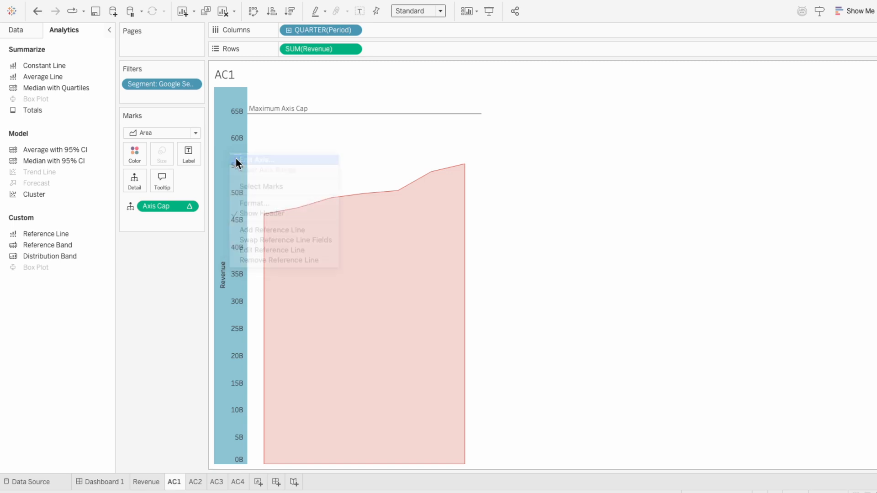
{"action": "left_click", "coordinate": [514, 144]}
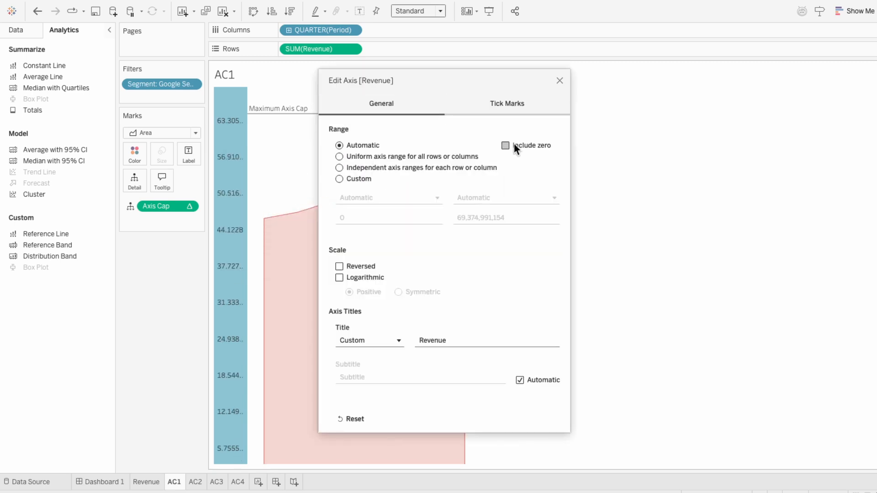
{"action": "left_click", "coordinate": [560, 80]}
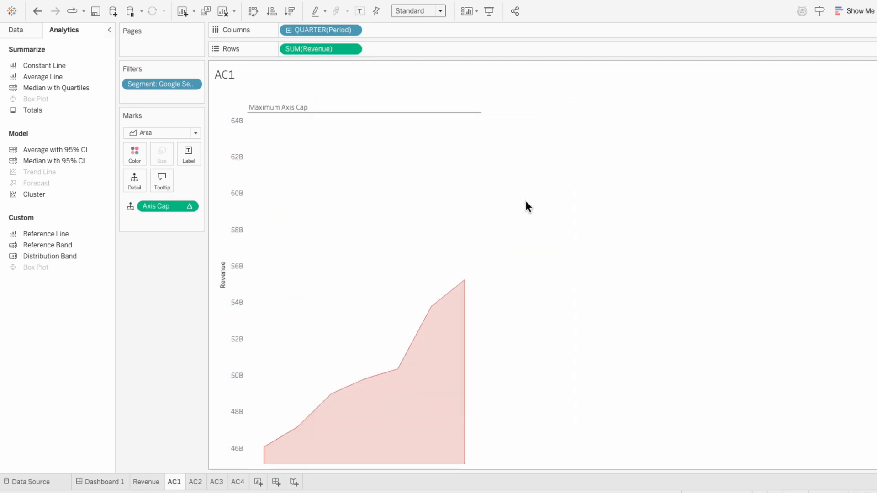
{"action": "right_click", "coordinate": [225, 211]}
{"action": "left_click", "coordinate": [236, 271]}
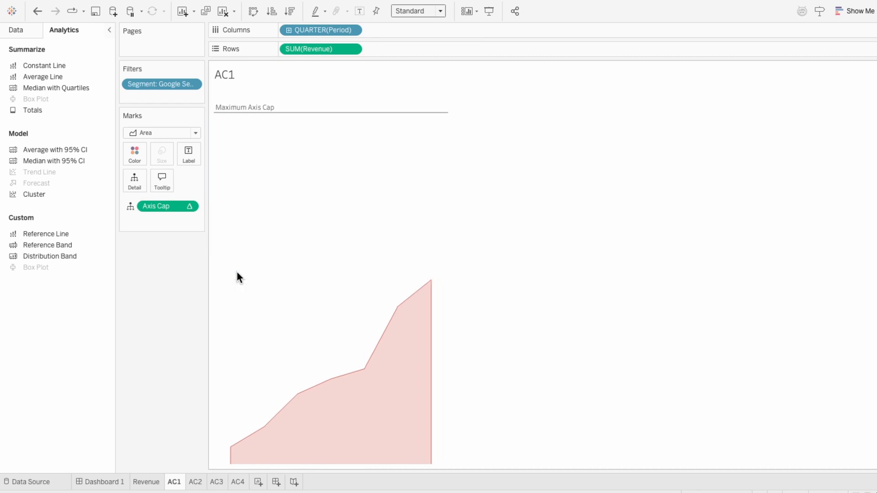
Step: Set the Axis Cap reference line's label, tooltip and line style to None
{"action": "left_click", "coordinate": [267, 112]}
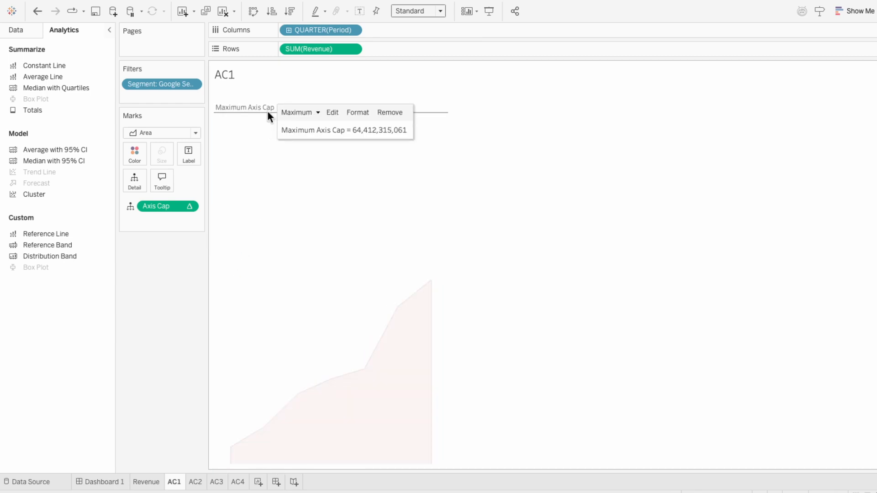
{"action": "left_click", "coordinate": [333, 112]}
{"action": "left_click", "coordinate": [360, 190]}
{"action": "left_click", "coordinate": [364, 169]}
{"action": "left_click", "coordinate": [368, 189]}
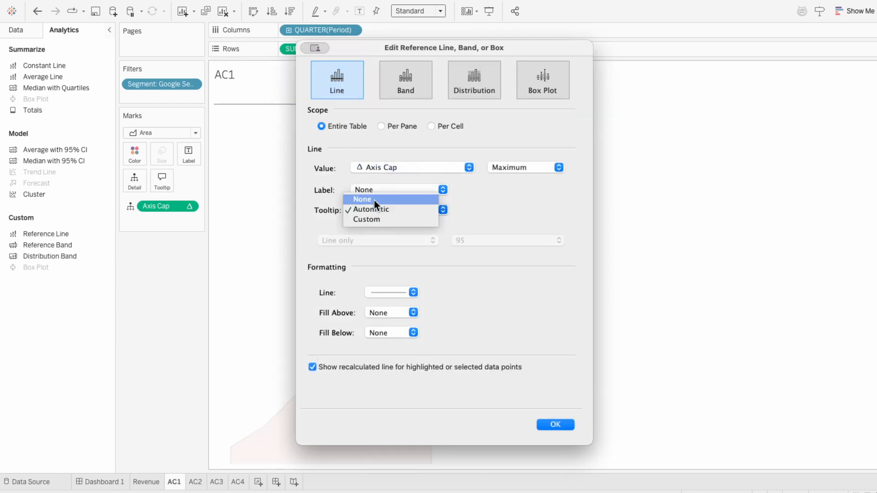
{"action": "left_click", "coordinate": [371, 190]}
{"action": "left_click", "coordinate": [379, 292]}
{"action": "left_click", "coordinate": [403, 309]}
{"action": "left_click", "coordinate": [555, 424]}
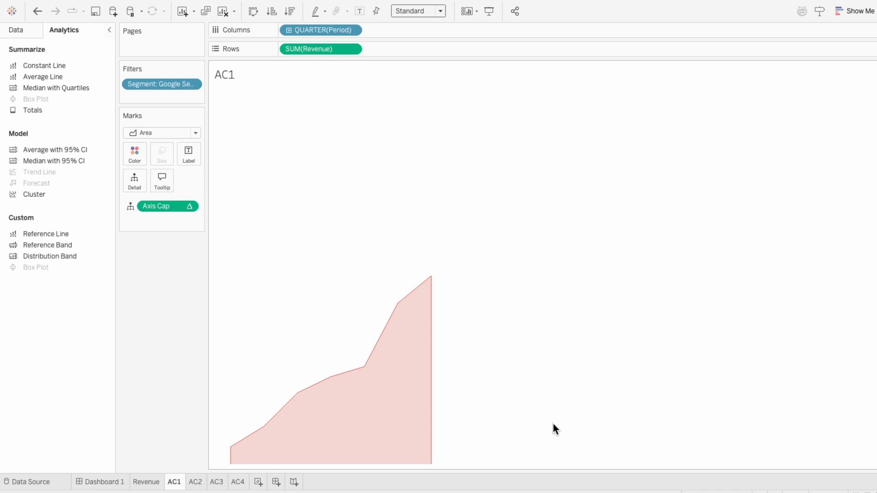
Step: On AC2, add Axis Cap to the chart's detail and make QUARTER(Period) discrete
{"action": "left_click", "coordinate": [193, 485]}
{"action": "left_click", "coordinate": [15, 30]}
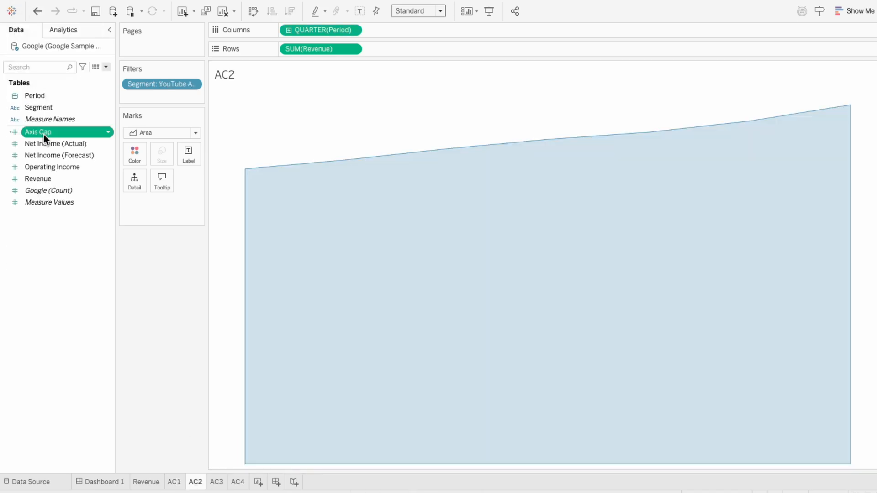
{"action": "left_click_drag", "start_coordinate": [43, 134], "coordinate": [154, 201]}
{"action": "right_click", "coordinate": [331, 29]}
{"action": "left_click", "coordinate": [358, 337]}
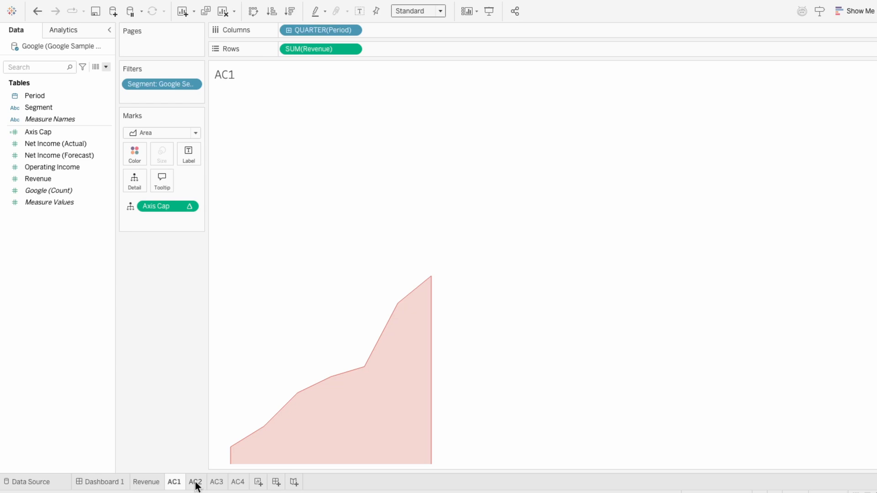
Step: Review the AC2, AC3 and AC4 area charts and check how all four charts fit beneath the revenue figures on Dashboard 1
{"action": "left_click", "coordinate": [196, 484]}
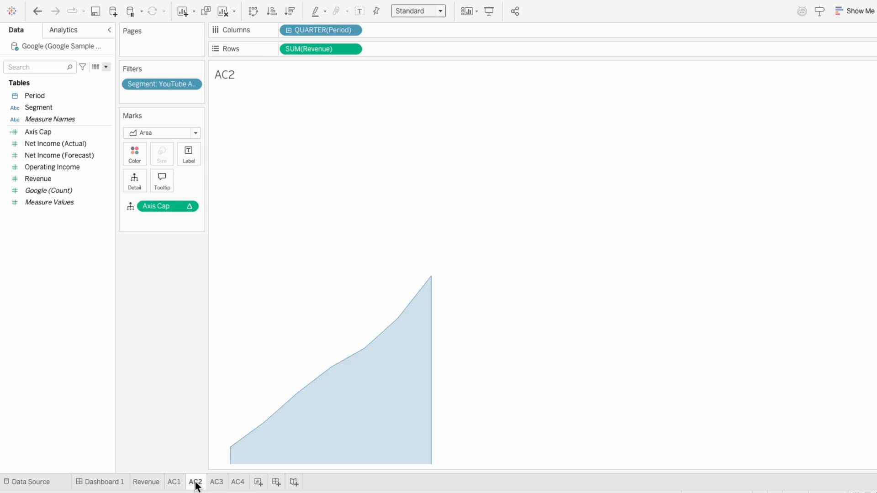
{"action": "left_click", "coordinate": [217, 484]}
{"action": "left_click", "coordinate": [235, 483]}
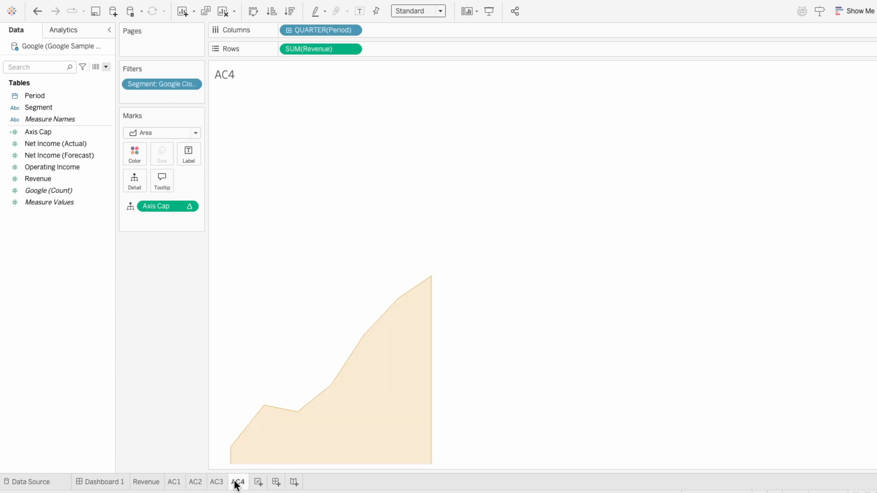
{"action": "left_click", "coordinate": [101, 482]}
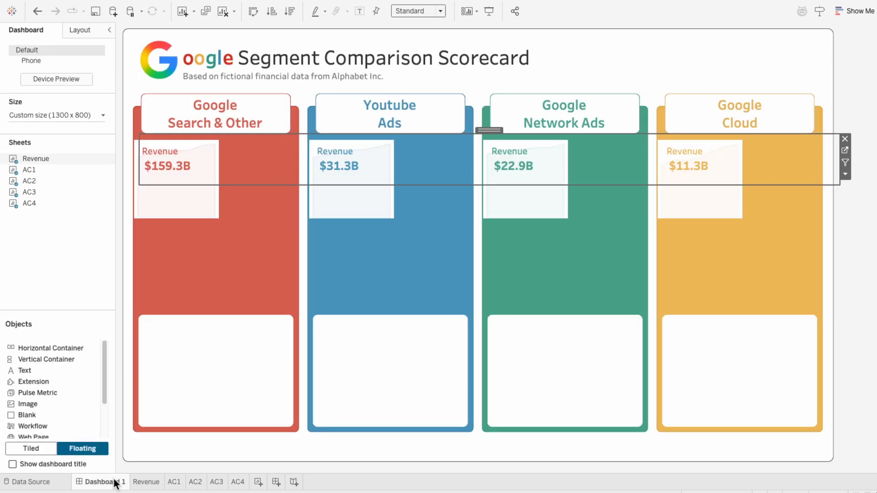
{"action": "mouse_move", "coordinate": [736, 193]}
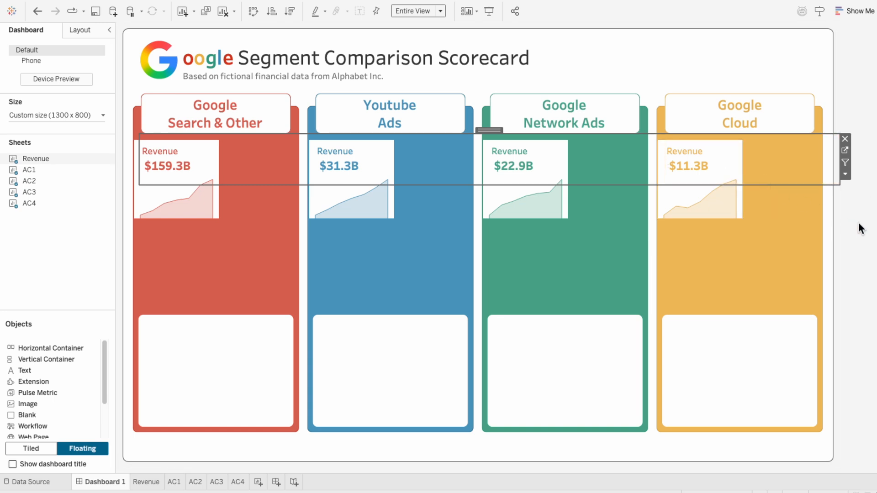
{"action": "left_click", "coordinate": [866, 230]}
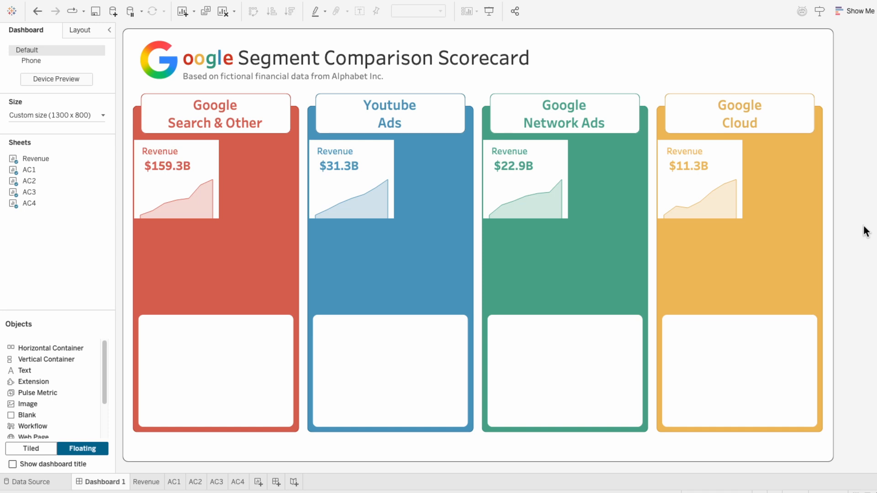
Step: Create a new worksheet and name it Frame
{"action": "left_click", "coordinate": [258, 482]}
{"action": "double_click", "coordinate": [260, 483]}
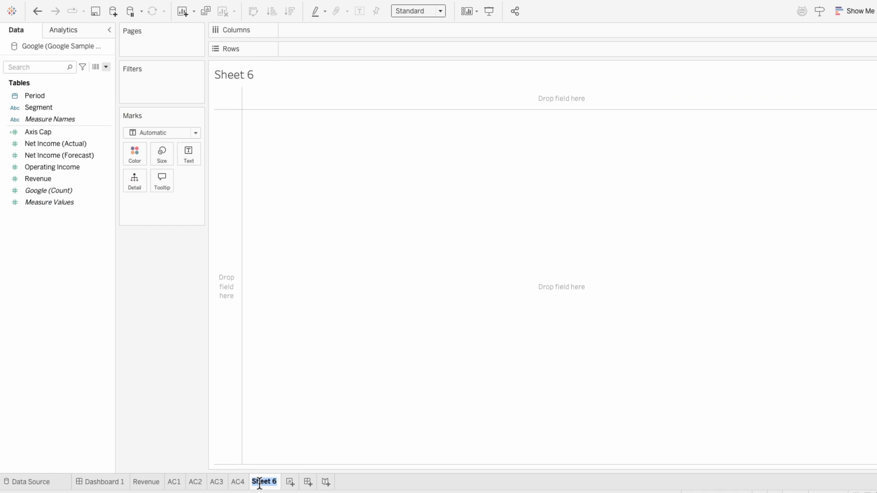
{"action": "type", "text": "Frame"}
{"action": "key", "text": "Return"}
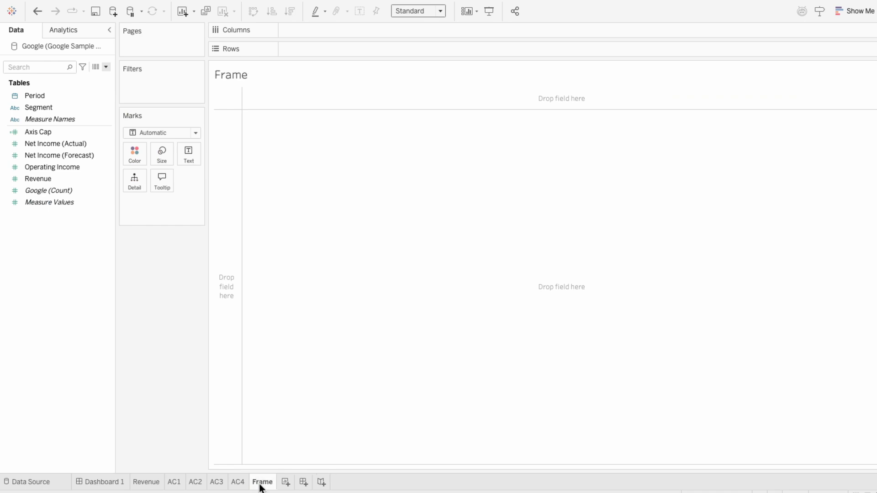
Step: Put Segment on Columns and on Color in the Frame sheet, and set the mark type to Shape
{"action": "left_click", "coordinate": [56, 106]}
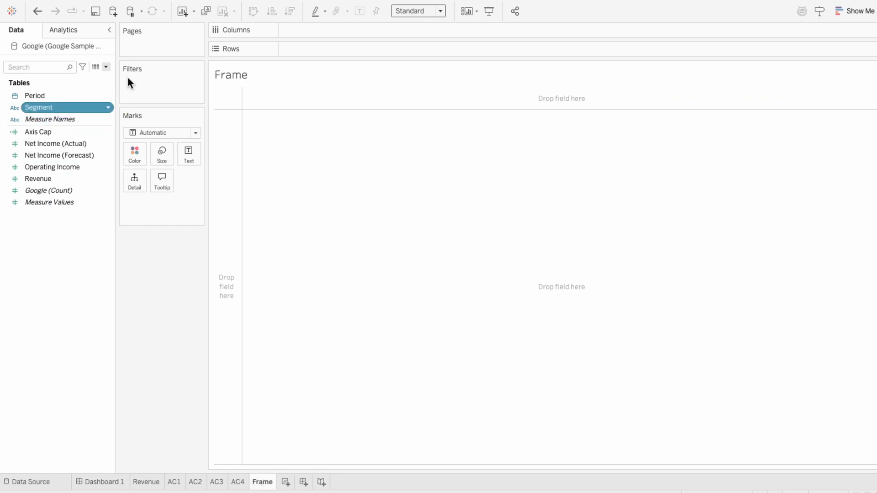
{"action": "left_click_drag", "start_coordinate": [127, 82], "coordinate": [302, 33]}
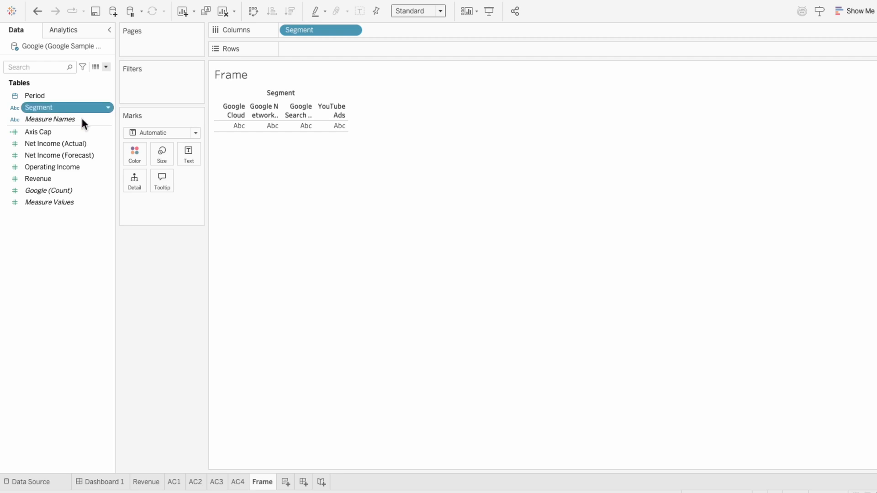
{"action": "left_click_drag", "start_coordinate": [79, 108], "coordinate": [155, 207]}
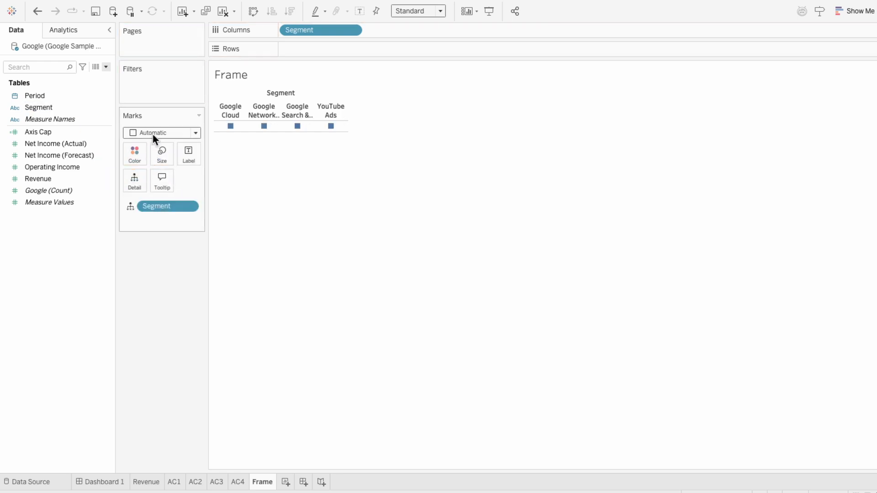
{"action": "left_click", "coordinate": [152, 133]}
{"action": "left_click", "coordinate": [153, 221]}
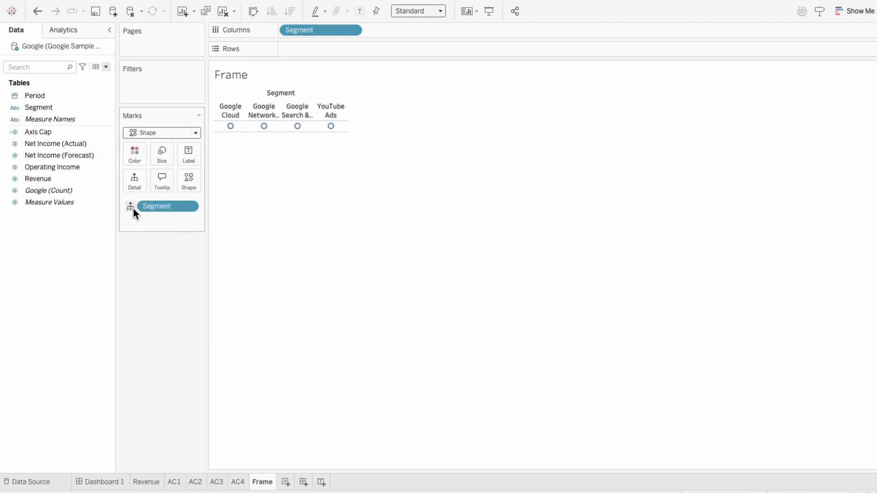
{"action": "left_click", "coordinate": [130, 206]}
{"action": "left_click", "coordinate": [133, 218]}
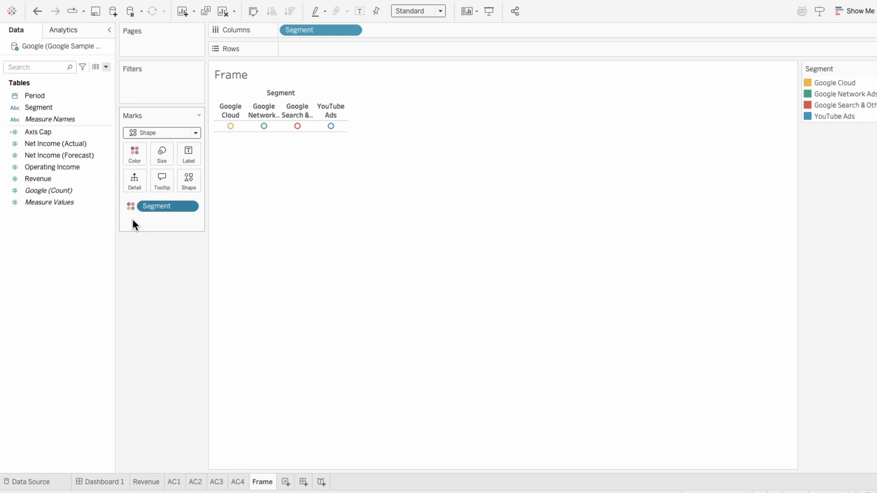
Step: Assign the hollow rounded square from the My Shapes palette as the shape of the marks
{"action": "left_click", "coordinate": [190, 184]}
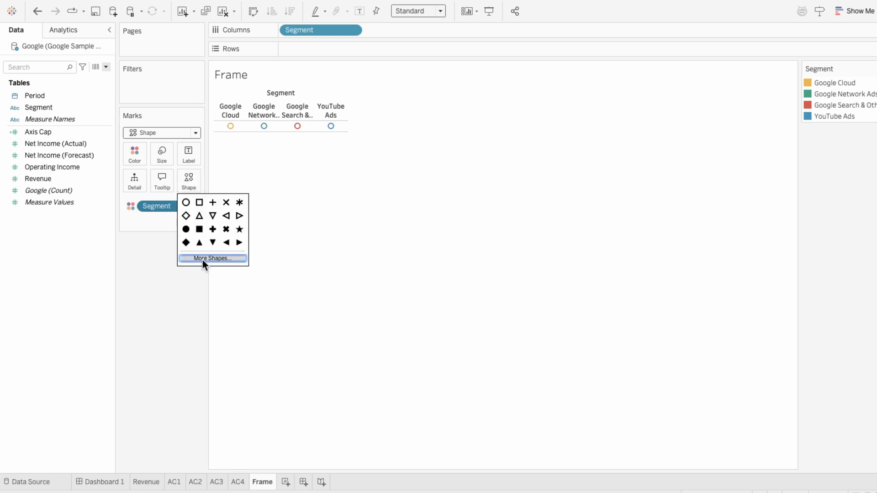
{"action": "left_click", "coordinate": [202, 258]}
{"action": "left_click", "coordinate": [481, 166]}
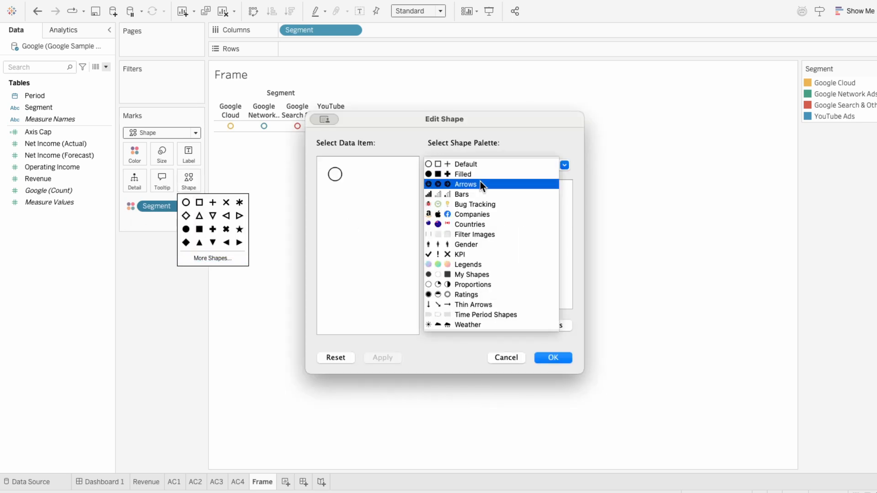
{"action": "left_click", "coordinate": [473, 273]}
{"action": "scroll", "coordinate": [473, 274], "scroll_direction": "down", "scroll_amount": 2}
{"action": "left_click", "coordinate": [335, 175]}
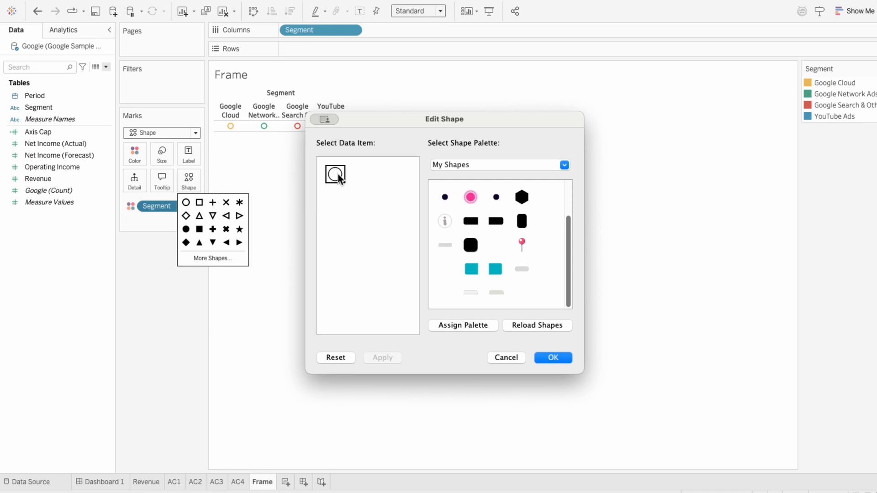
{"action": "left_click", "coordinate": [444, 292]}
{"action": "left_click", "coordinate": [563, 359]}
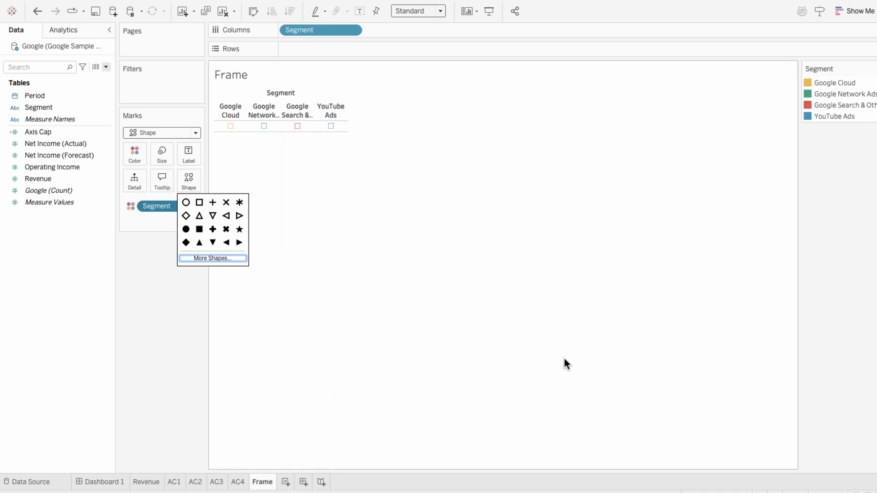
Step: Widen and heighten the view's cells to enlarge the four frames, and hide the Segment headers
{"action": "left_click_drag", "start_coordinate": [348, 128], "coordinate": [667, 132]}
{"action": "left_click_drag", "start_coordinate": [608, 121], "coordinate": [605, 277]}
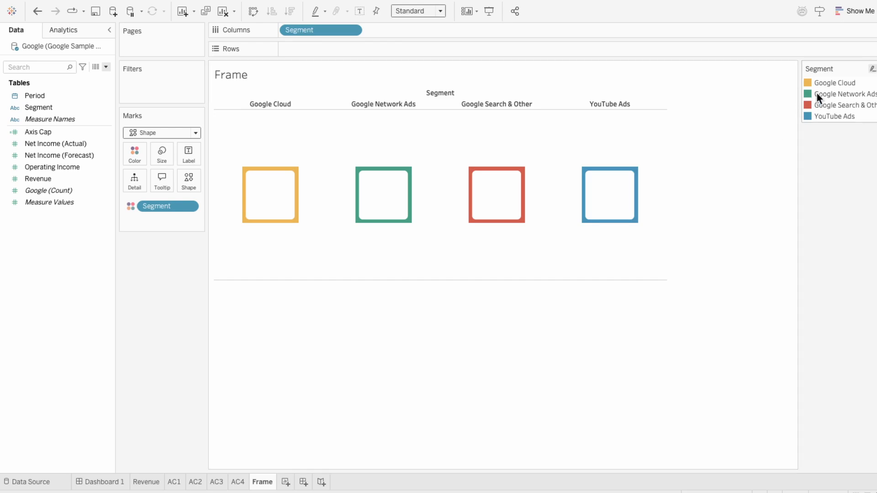
{"action": "right_click", "coordinate": [502, 102]}
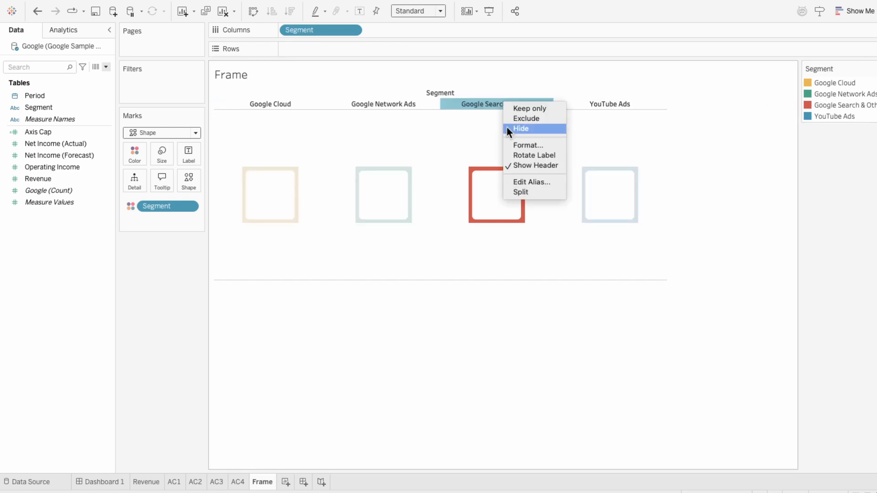
{"action": "left_click", "coordinate": [514, 166]}
Step: Format the Frame sheet with worksheet shading None and the row divider's pane border None
{"action": "right_click", "coordinate": [489, 119]}
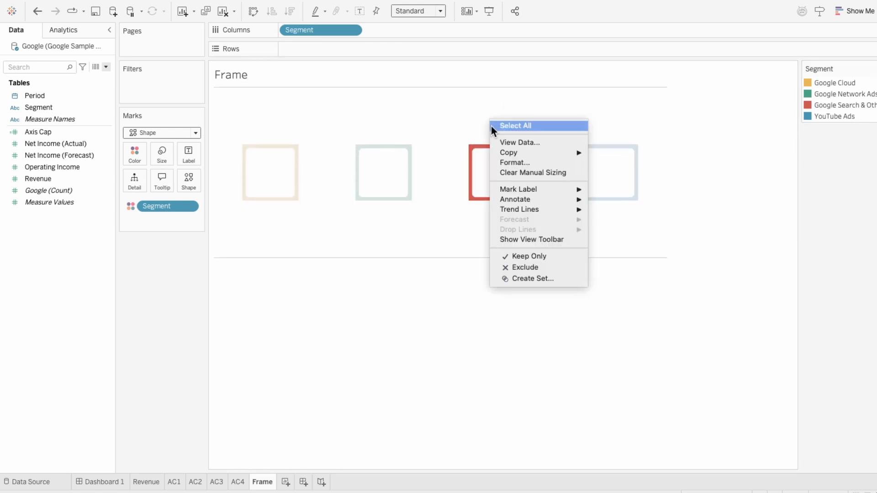
{"action": "left_click", "coordinate": [501, 161]}
{"action": "left_click", "coordinate": [40, 49]}
{"action": "left_click", "coordinate": [21, 67]}
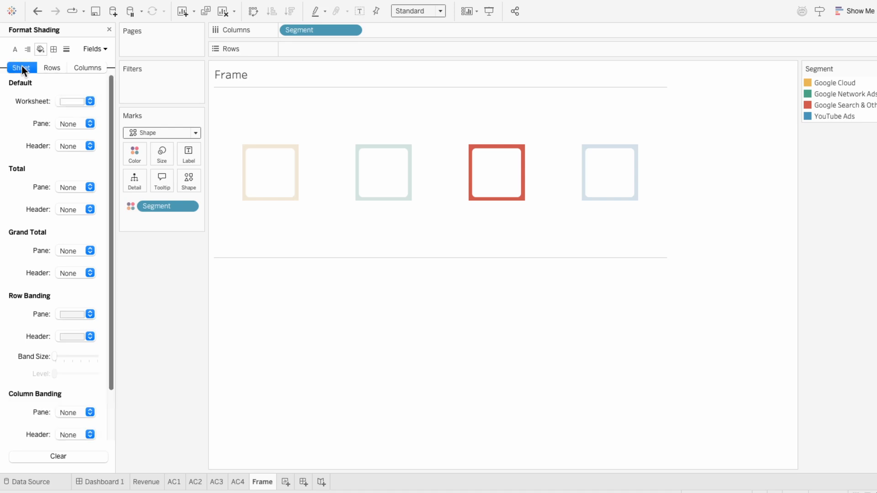
{"action": "left_click", "coordinate": [73, 101]}
{"action": "left_click", "coordinate": [71, 122]}
{"action": "left_click", "coordinate": [54, 49]}
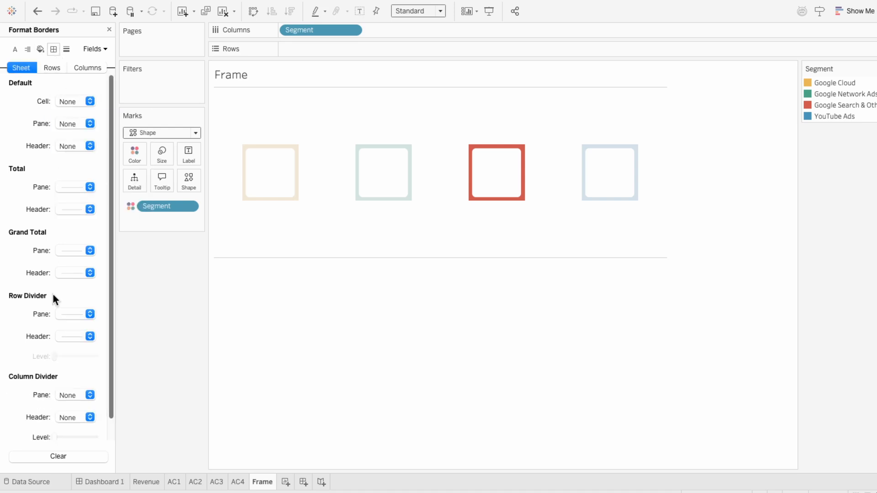
{"action": "left_click", "coordinate": [68, 314]}
{"action": "left_click", "coordinate": [62, 330]}
{"action": "left_click", "coordinate": [359, 246]}
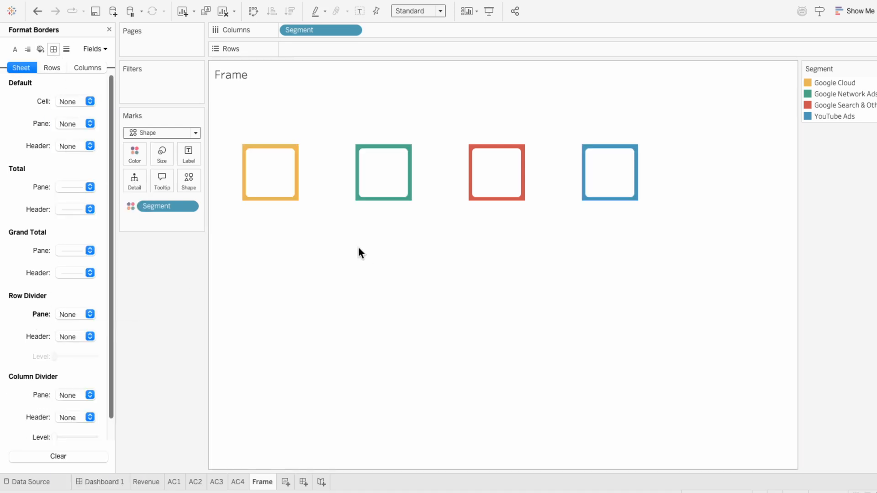
{"action": "left_click", "coordinate": [109, 29]}
Step: Sort Segment manually as Google Search & Other, YouTube Ads, Google Network Ads, Google Cloud
{"action": "right_click", "coordinate": [305, 28]}
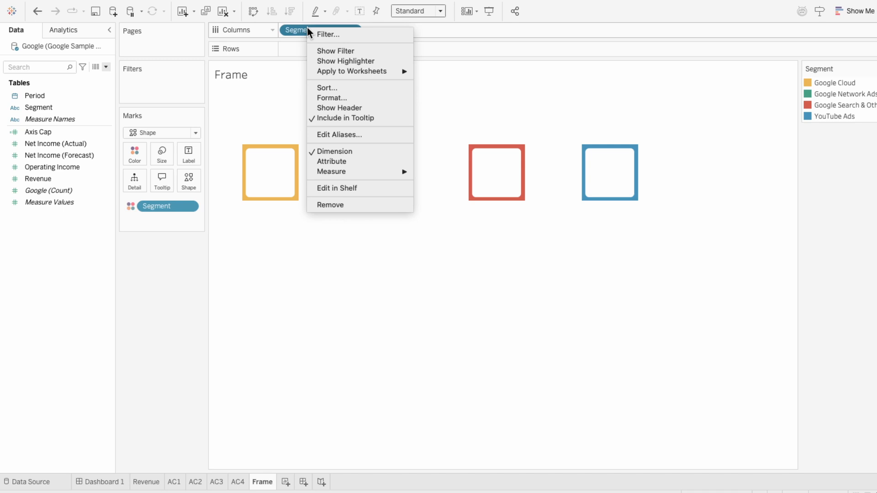
{"action": "left_click", "coordinate": [320, 87]}
{"action": "left_click", "coordinate": [411, 233]}
{"action": "left_click", "coordinate": [406, 269]}
{"action": "mouse_move", "coordinate": [407, 275]}
{"action": "left_mouse_down"}
{"action": "mouse_move", "coordinate": [410, 255]}
{"action": "mouse_move", "coordinate": [413, 275]}
{"action": "left_mouse_up"}
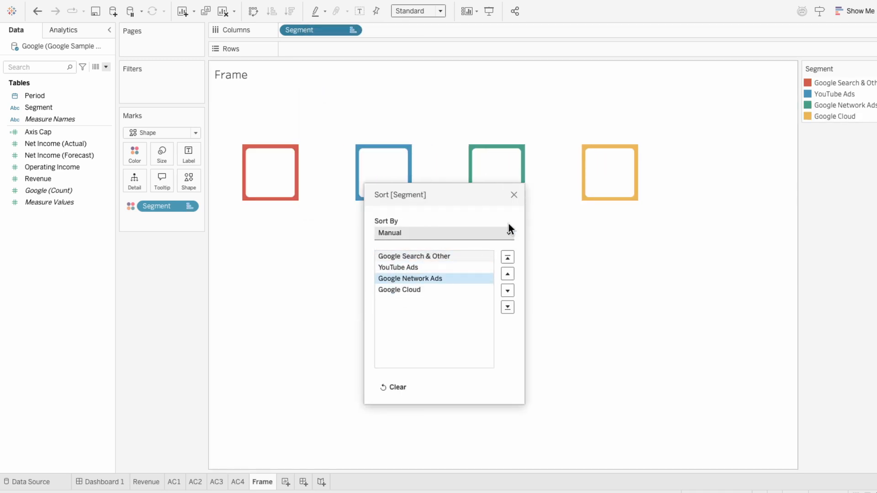
{"action": "left_click", "coordinate": [514, 195]}
Step: Place Frame as a floating sheet on Dashboard 1, hide its title and remove its Segment color legend
{"action": "left_click", "coordinate": [114, 482]}
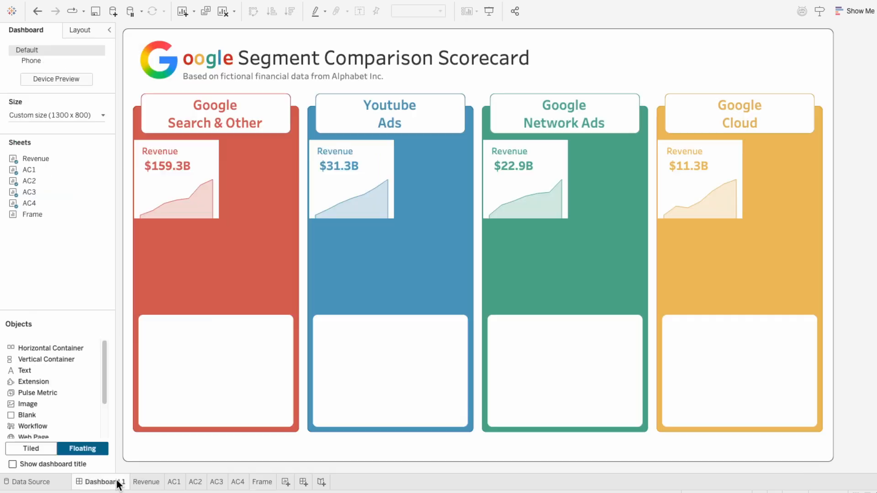
{"action": "left_click_drag", "start_coordinate": [32, 214], "coordinate": [146, 135]}
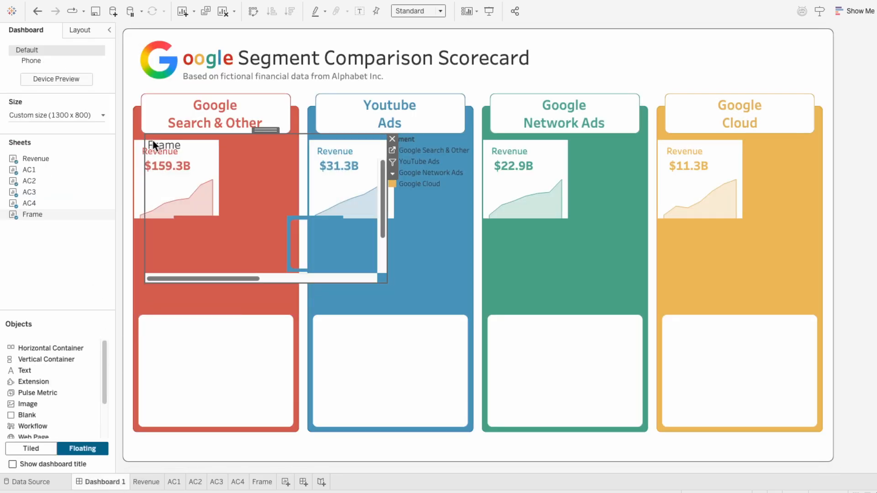
{"action": "right_click", "coordinate": [155, 140]}
{"action": "left_click", "coordinate": [179, 167]}
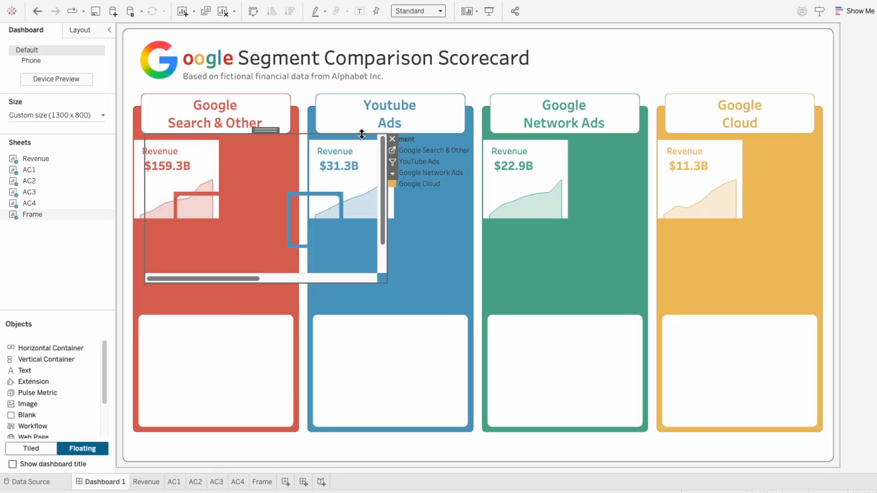
{"action": "left_click", "coordinate": [437, 138]}
{"action": "left_click", "coordinate": [478, 138]}
{"action": "left_click", "coordinate": [332, 137]}
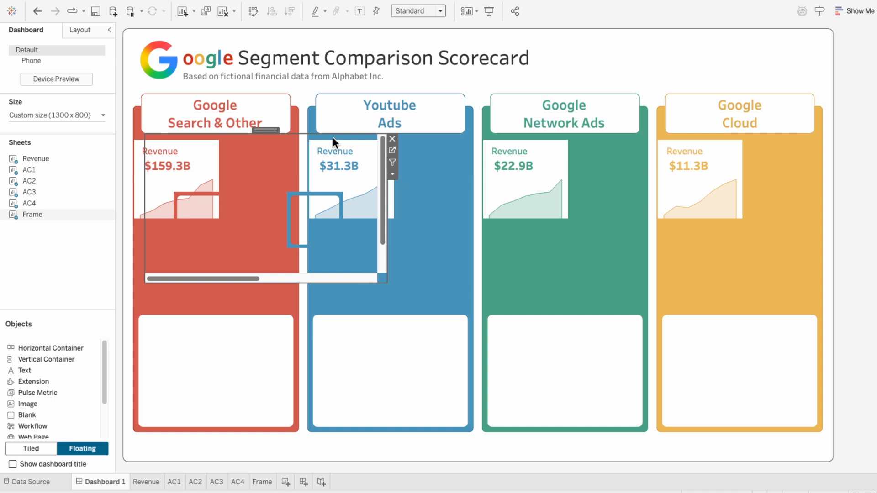
Step: Fit the Frame sheet to Entire View and stretch it across all four segment columns over the revenue charts
{"action": "left_click", "coordinate": [406, 12]}
{"action": "left_click", "coordinate": [405, 48]}
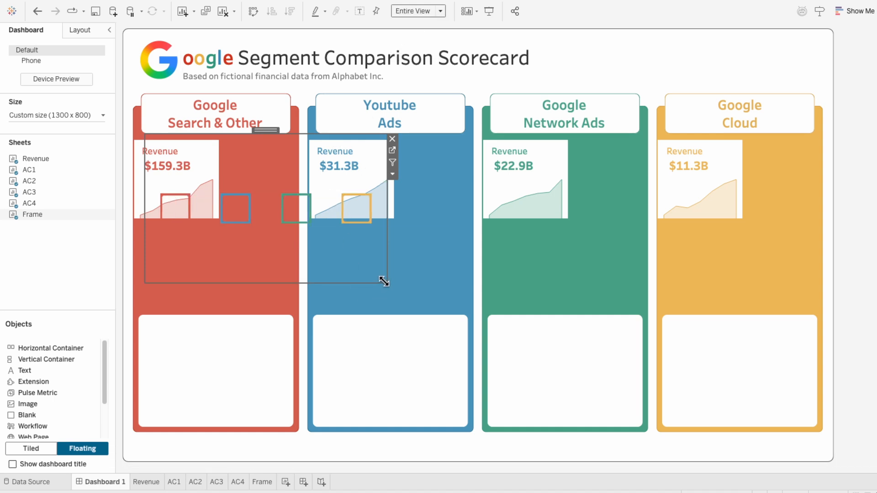
{"action": "left_click_drag", "start_coordinate": [385, 281], "coordinate": [845, 236]}
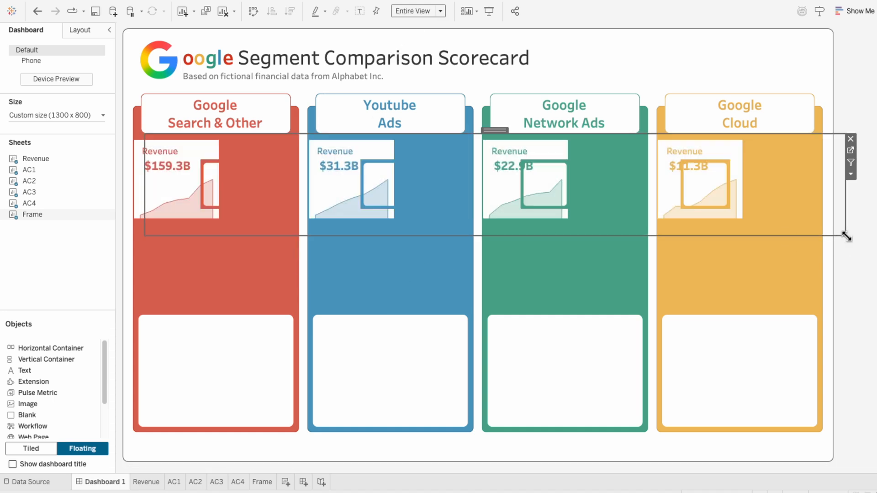
{"action": "left_click_drag", "start_coordinate": [144, 191], "coordinate": [127, 188]}
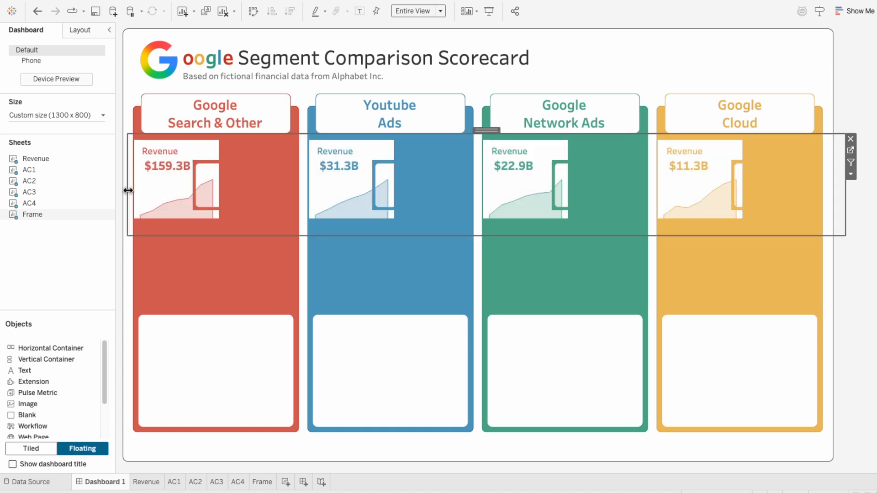
Step: Increase the mark size on the Frame worksheet and return to Dashboard 1
{"action": "left_click", "coordinate": [262, 482]}
{"action": "left_click", "coordinate": [160, 152]}
{"action": "left_click", "coordinate": [198, 183]}
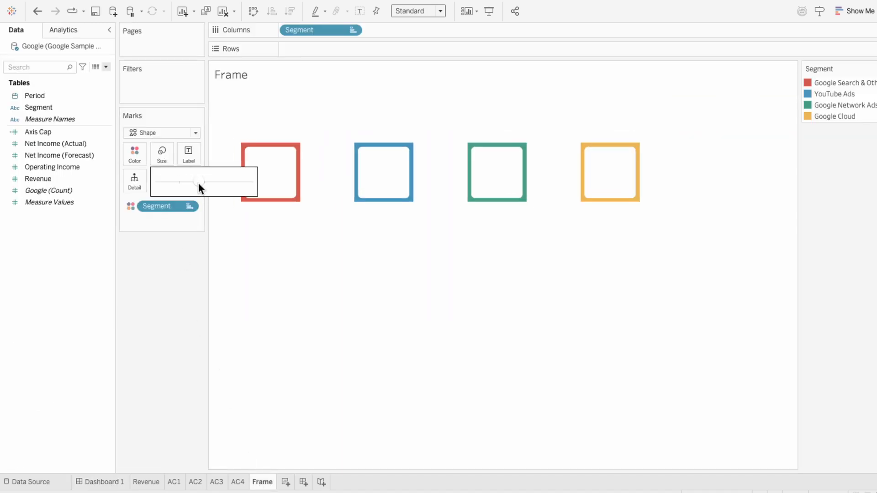
{"action": "left_click", "coordinate": [103, 484]}
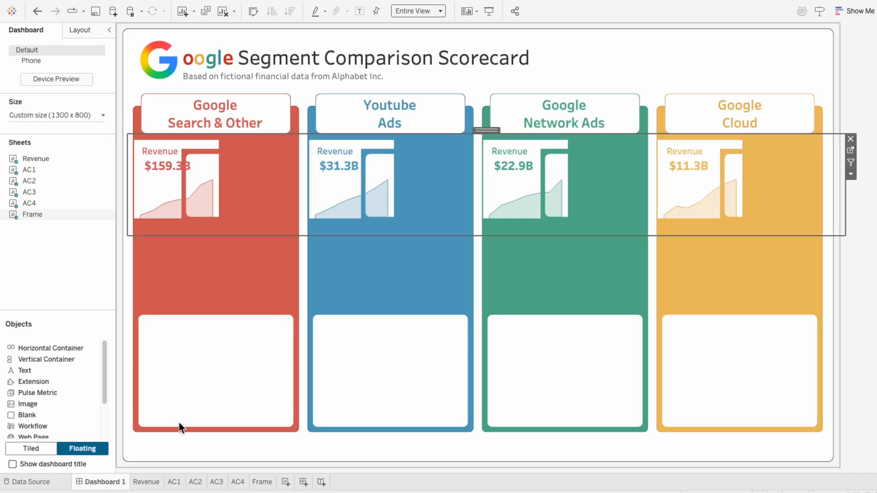
Step: Move and narrow the floating Frame sheet so each frame surrounds its segment's revenue figure and area chart
{"action": "left_click", "coordinate": [446, 134]}
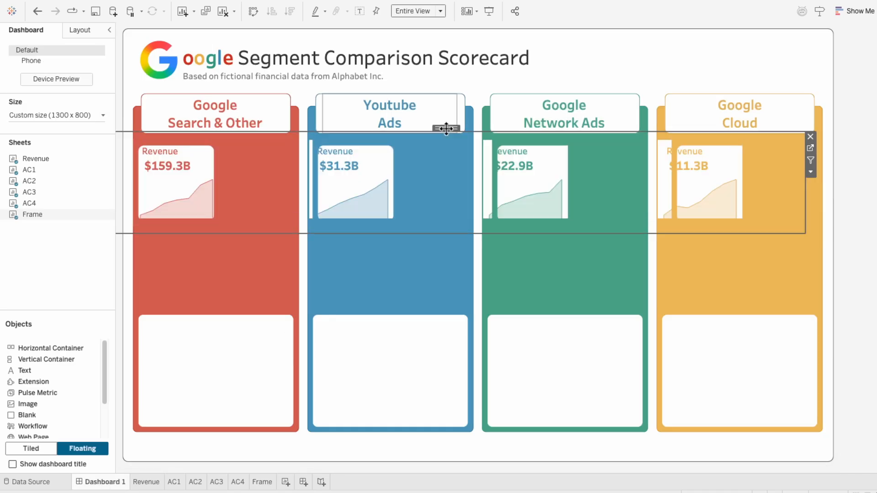
{"action": "left_click_drag", "start_coordinate": [807, 205], "coordinate": [791, 206]}
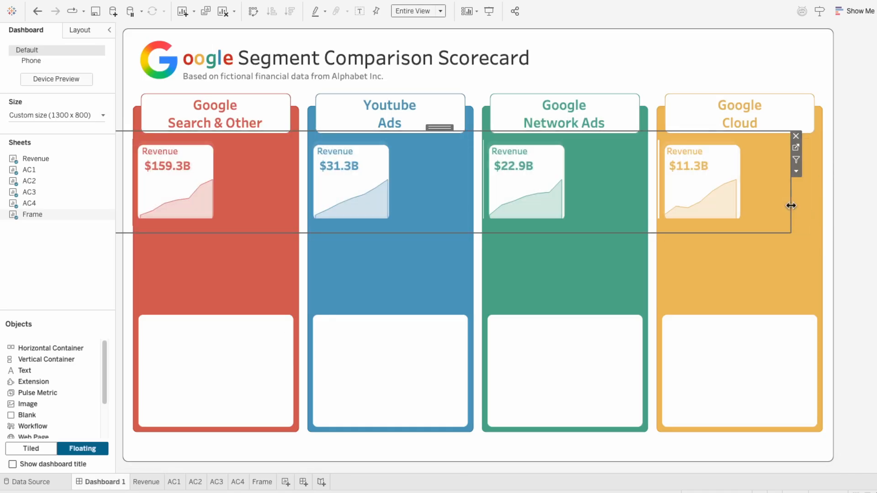
{"action": "left_click_drag", "start_coordinate": [790, 206], "coordinate": [789, 205]}
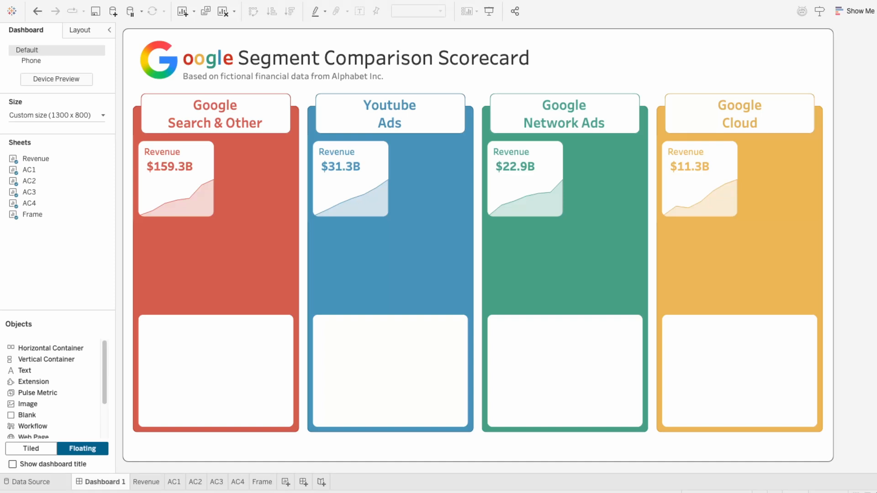
Step: Create a new worksheet and name it P1
{"action": "left_click", "coordinate": [286, 482]}
{"action": "double_click", "coordinate": [286, 482]}
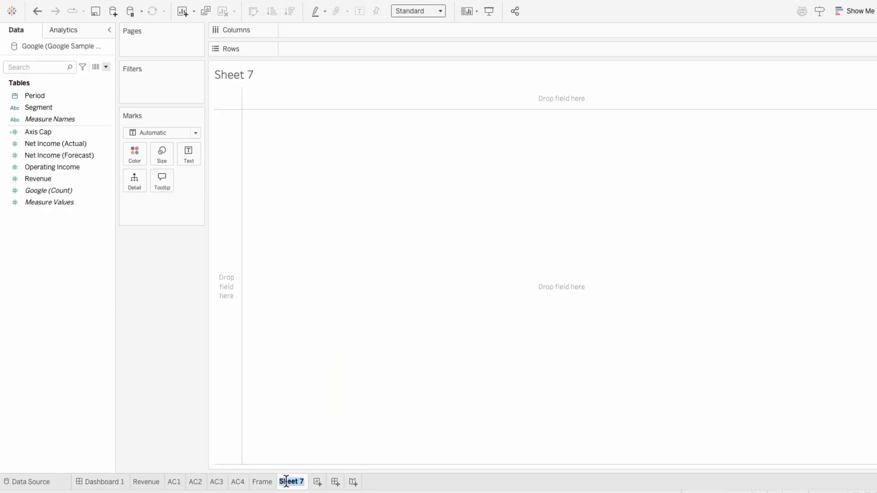
{"action": "type", "text": "P1"}
{"action": "key", "text": "Return"}
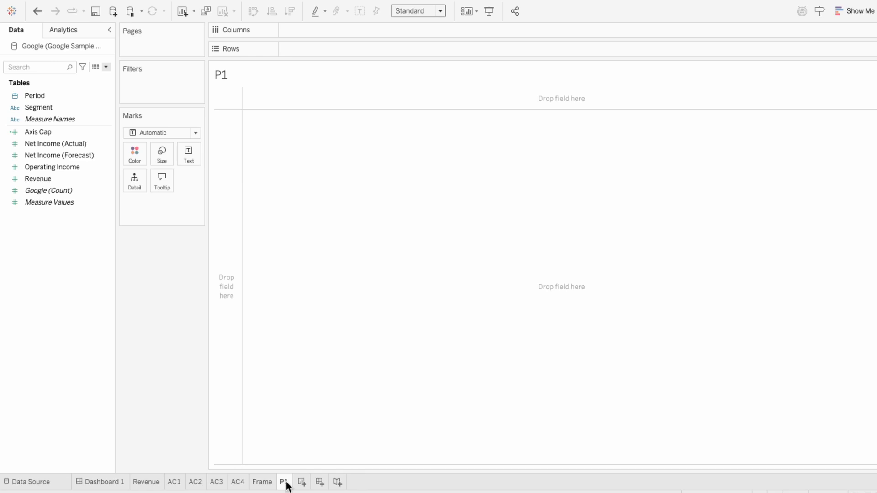
Step: Union the Google table with itself in the data source
{"action": "left_click", "coordinate": [25, 483]}
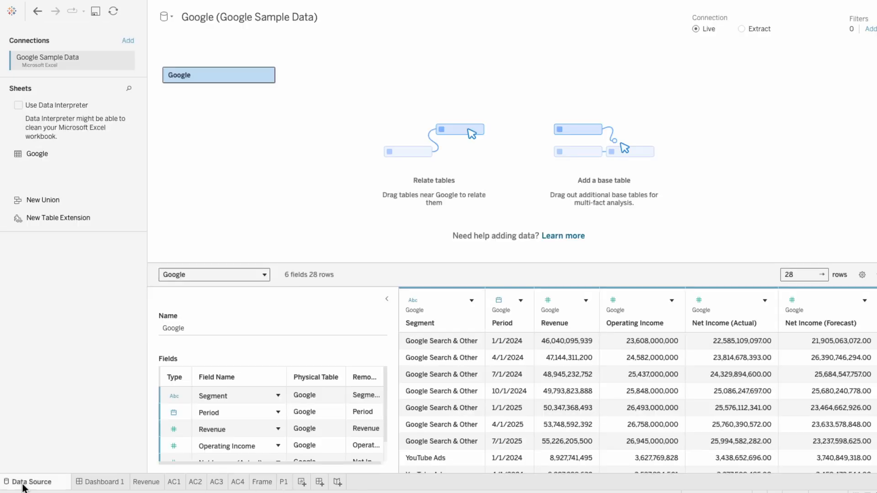
{"action": "left_click_drag", "start_coordinate": [56, 158], "coordinate": [229, 90]}
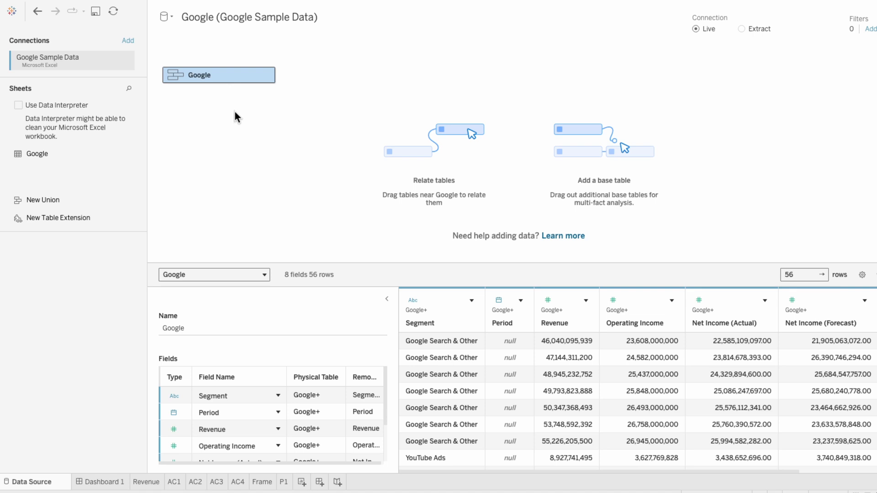
Step: On the P1 worksheet, create a float parameter named # of Points with a current value of 100 and show its control
{"action": "left_click", "coordinate": [283, 483]}
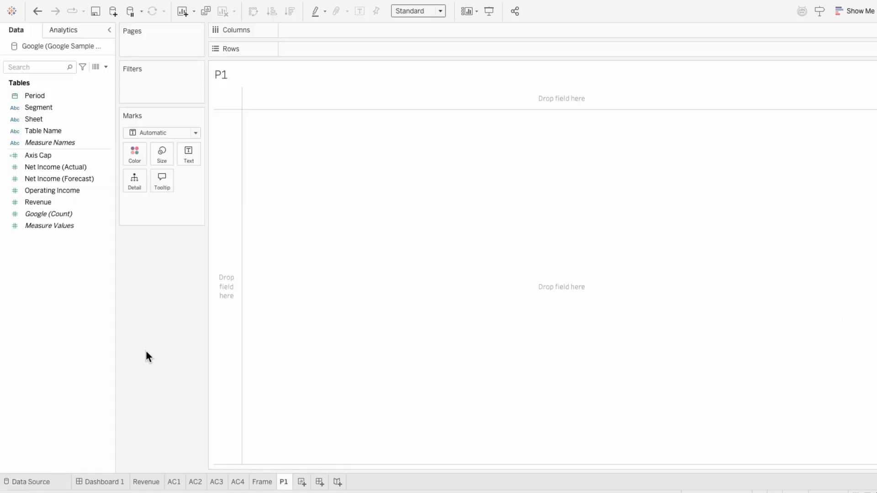
{"action": "left_click", "coordinate": [106, 67]}
{"action": "left_click", "coordinate": [98, 87]}
{"action": "key", "text": "BackSpace"}
{"action": "type", "text": "# of Poin"}
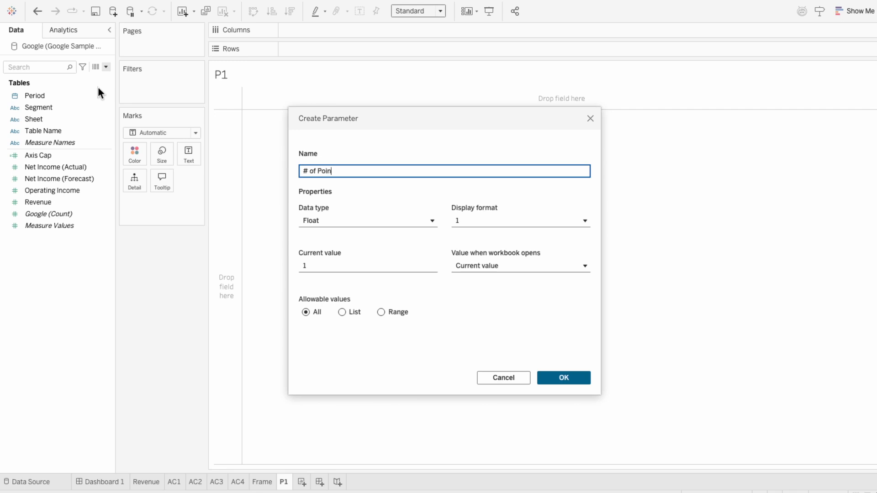
{"action": "type", "text": "ts"}
{"action": "left_click", "coordinate": [342, 266]}
{"action": "left_click", "coordinate": [555, 377]}
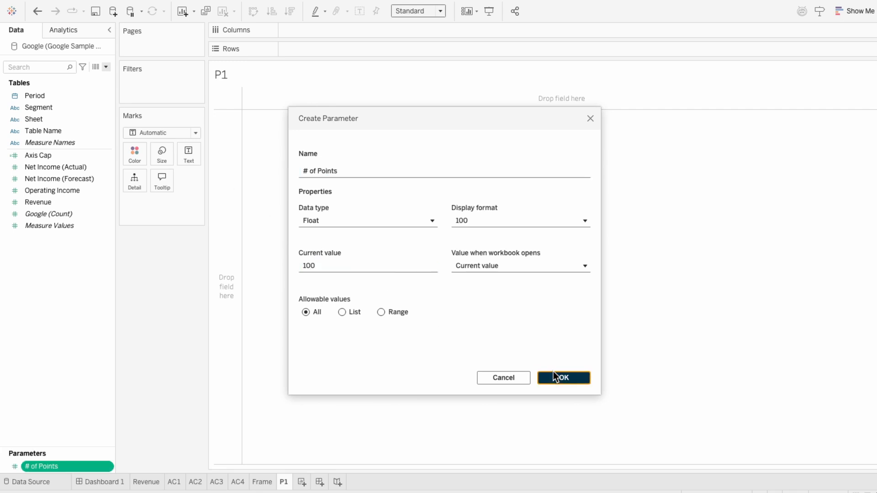
{"action": "right_click", "coordinate": [105, 466]}
{"action": "left_click", "coordinate": [152, 292]}
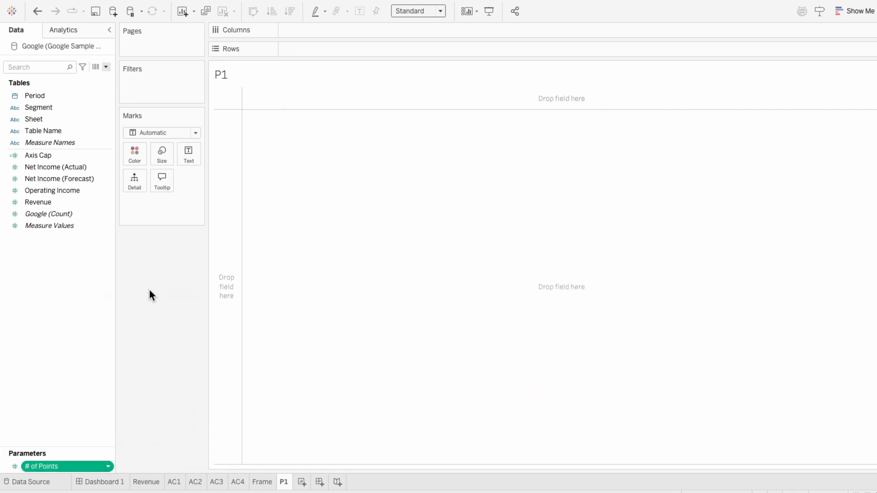
Step: Put Table Name on Rows and create the calculated field Progress - Points: IF CONTAINS([Table Name], "1") THEN 1 ELSE [# of Points] END
{"action": "left_click", "coordinate": [106, 67]}
{"action": "left_click", "coordinate": [106, 80]}
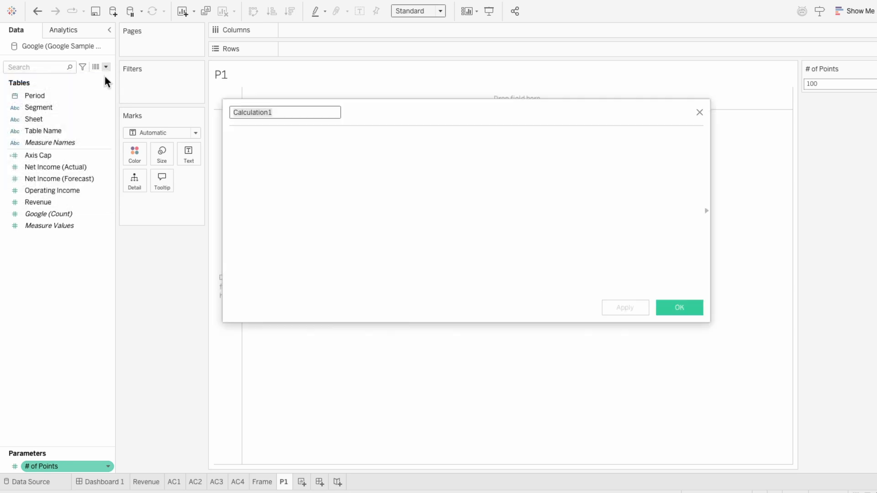
{"action": "double_click", "coordinate": [62, 130]}
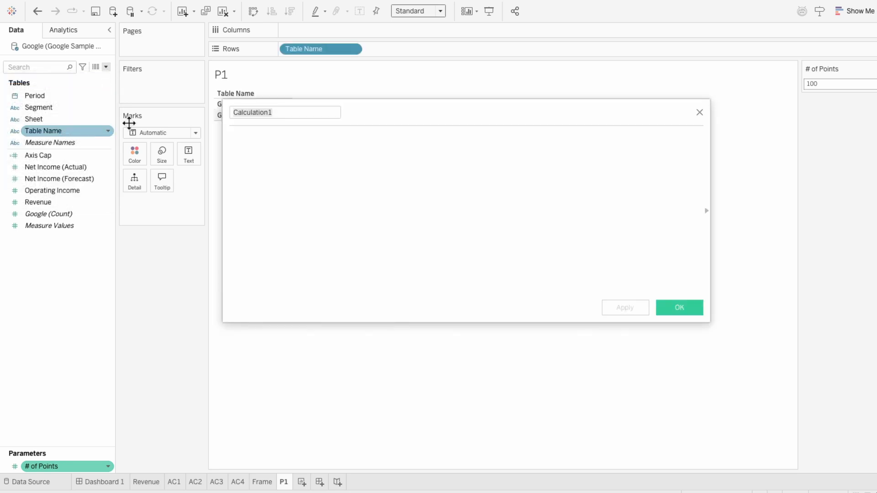
{"action": "left_click_drag", "start_coordinate": [391, 119], "coordinate": [481, 117]}
{"action": "type", "text": "Progress - Points"}
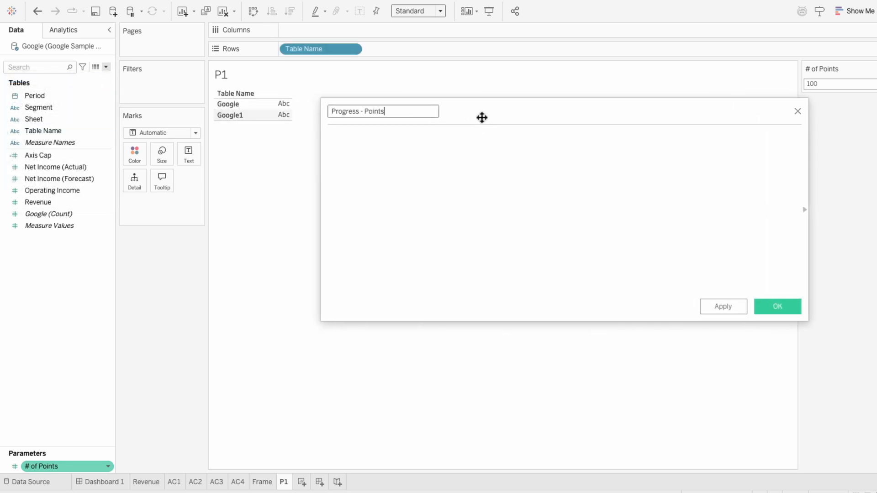
{"action": "key", "text": "Tab"}
{"action": "type", "text": "IF CONTAINS([Table Name]"}
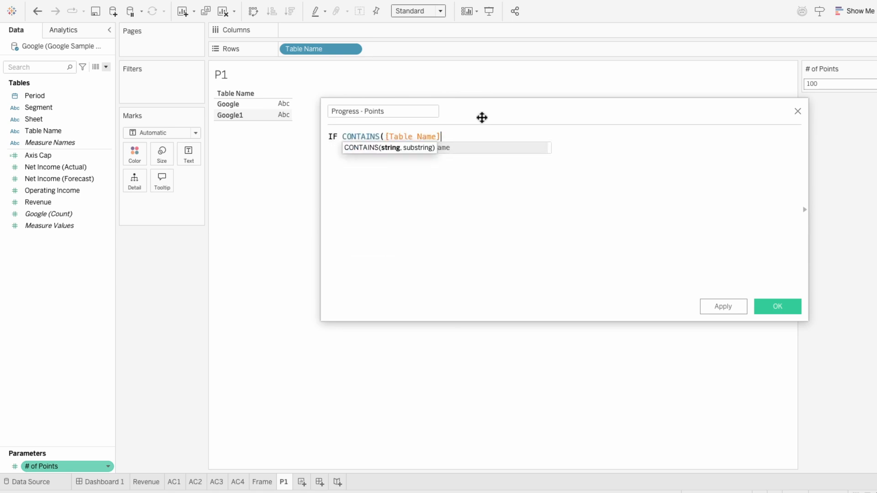
{"action": "type", "text": ", \"1\") THEN "}
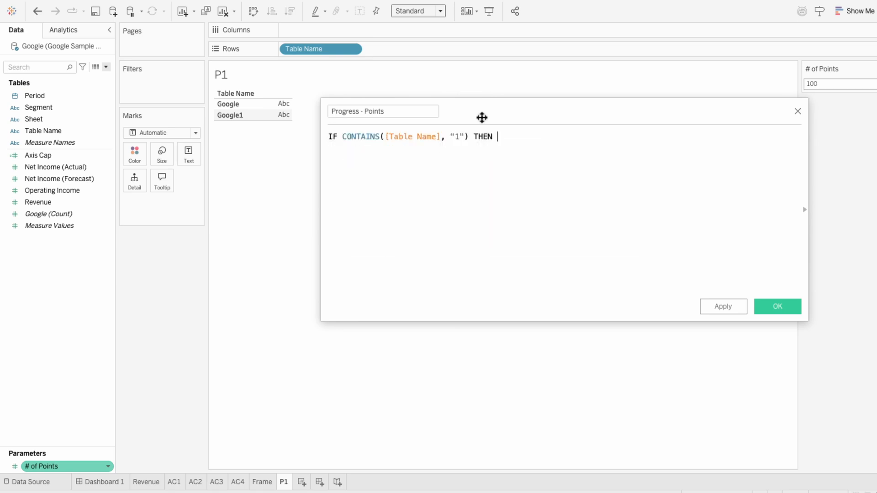
{"action": "type", "text": "1 ELSE points"}
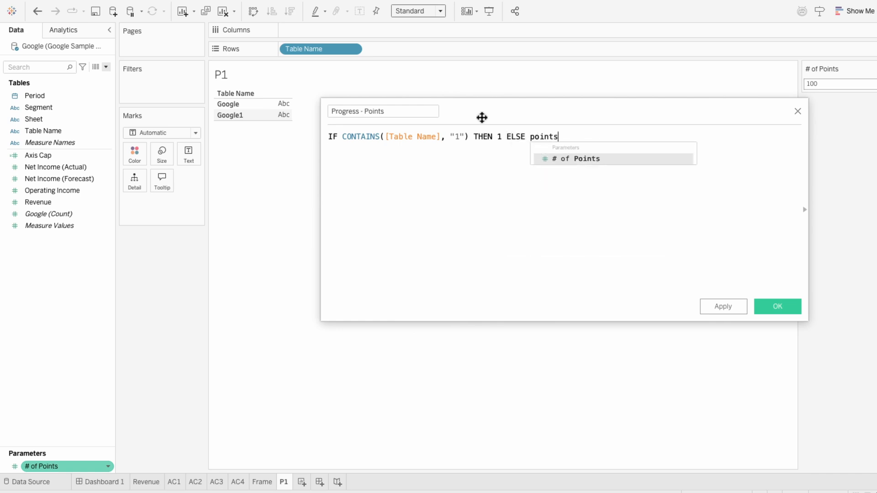
{"action": "key", "text": "Return"}
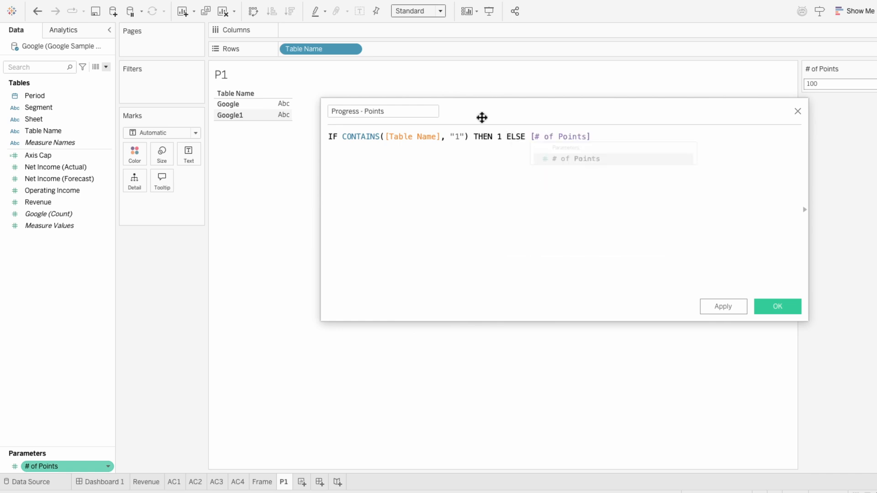
{"action": "type", "text": "END"}
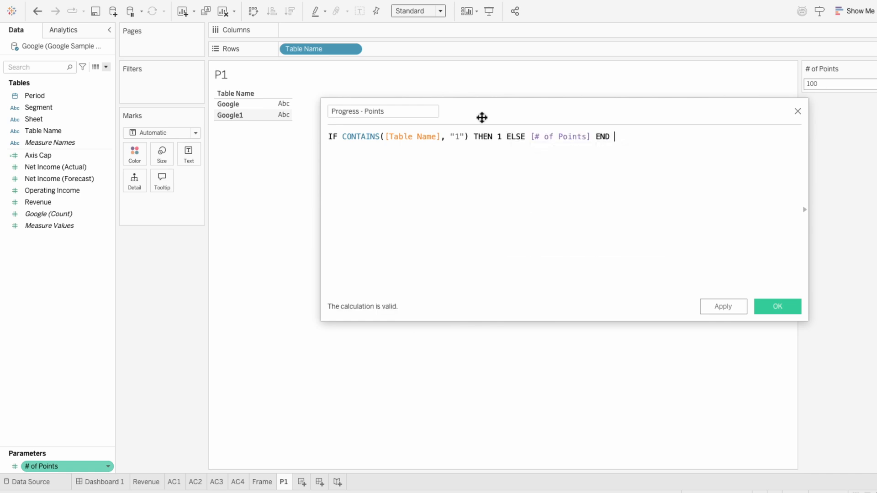
{"action": "left_click", "coordinate": [784, 310]}
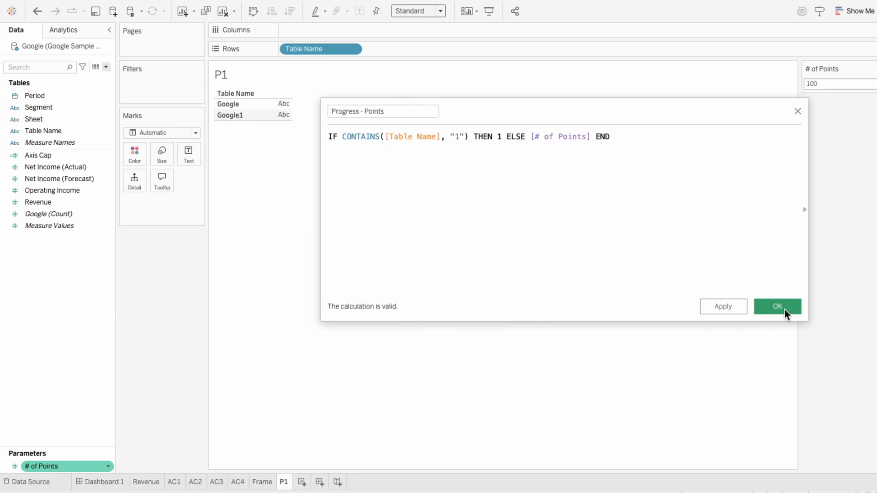
Step: Create a calculated field named Progress - Angle with the formula (INDEX()-1)*2*PI()/[# of Points]
{"action": "left_click", "coordinate": [106, 67]}
{"action": "left_click", "coordinate": [101, 78]}
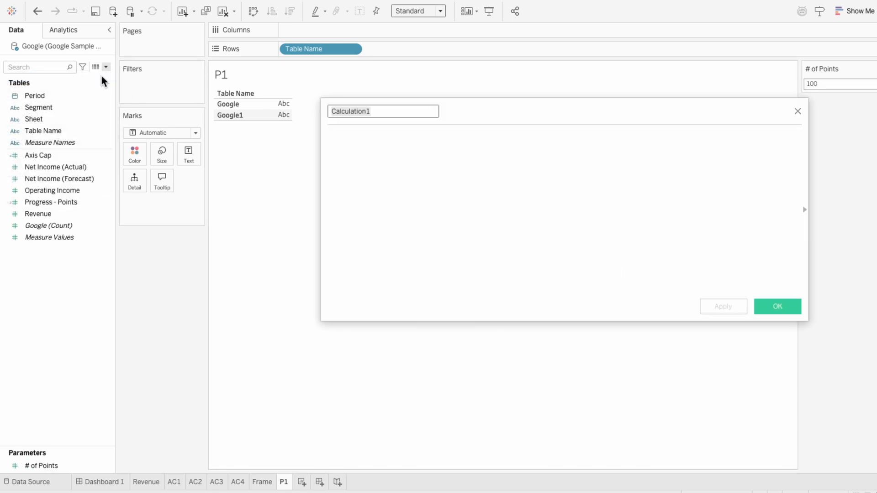
{"action": "type", "text": "Progress - Ang"}
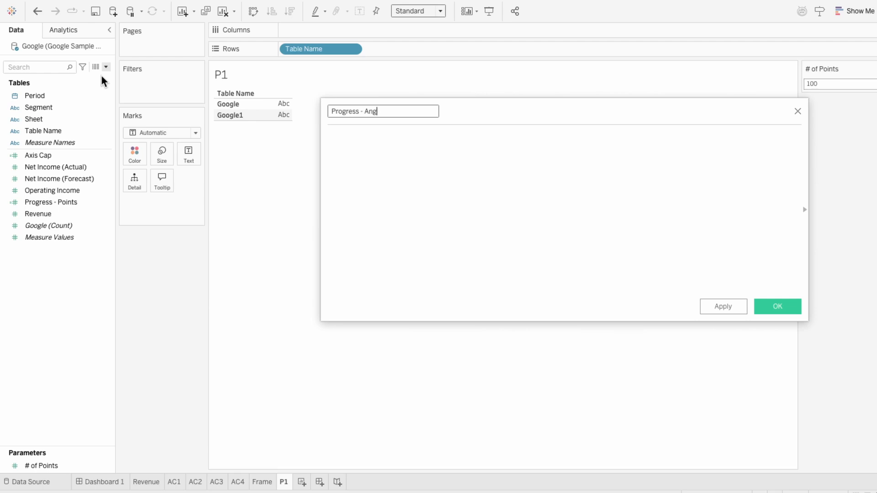
{"action": "type", "text": "le"}
{"action": "key", "text": "Tab"}
{"action": "type", "text": "(INDEX("}
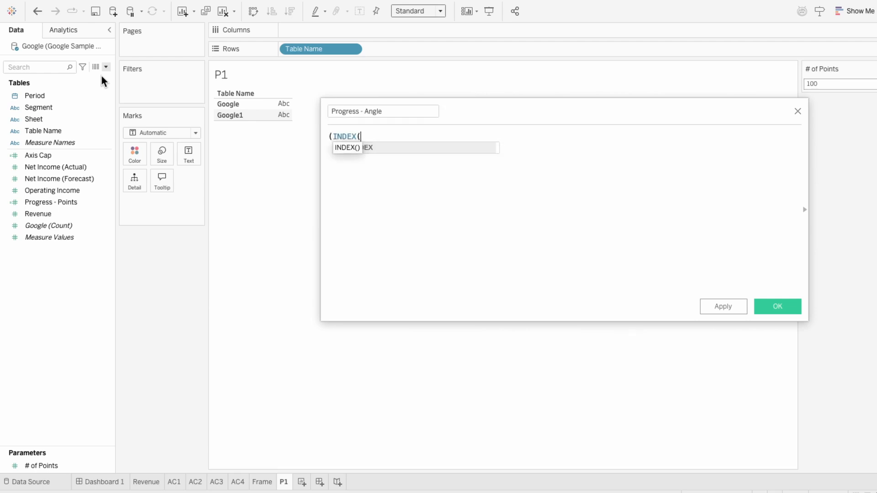
{"action": "type", "text": ")-1)*2*PI()/poi"}
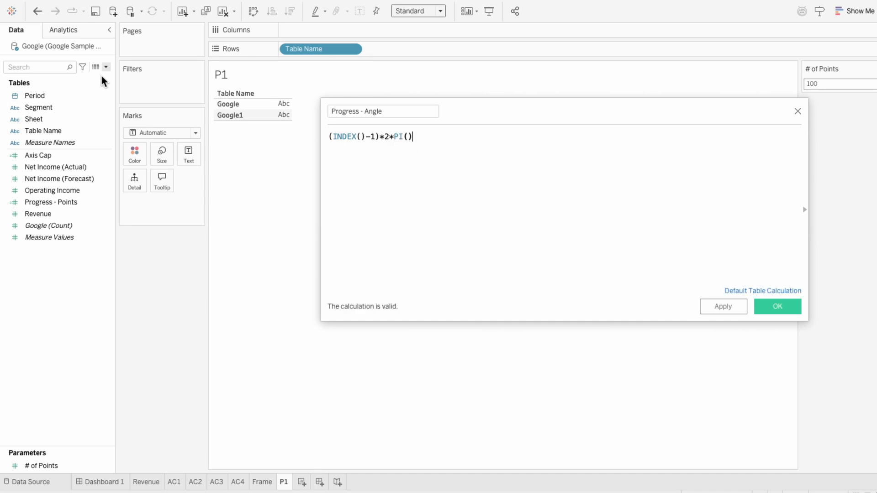
{"action": "key", "text": "Down"}
{"action": "key", "text": "Down"}
{"action": "key", "text": "Return"}
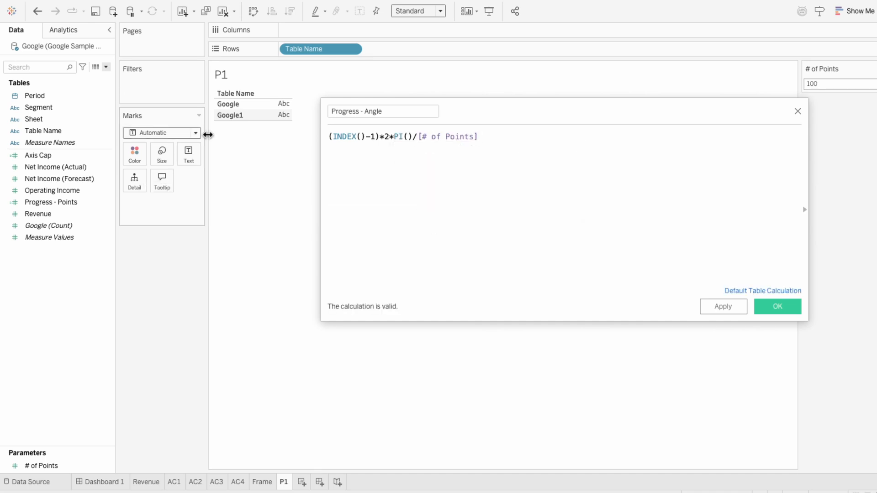
{"action": "left_click", "coordinate": [759, 307]}
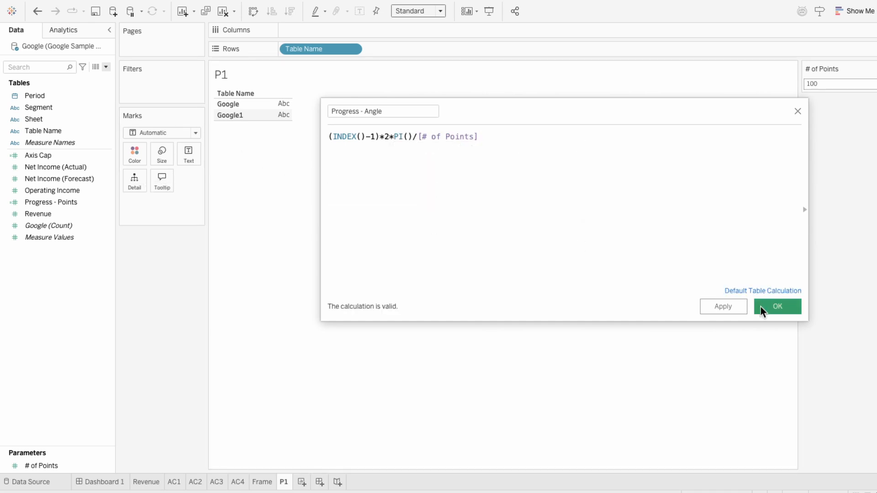
Step: Create a calculated field named Progress - X with the formula SIN([Progress - Angle])
{"action": "left_click", "coordinate": [105, 67]}
{"action": "left_click", "coordinate": [100, 75]}
{"action": "type", "text": "Progress -"}
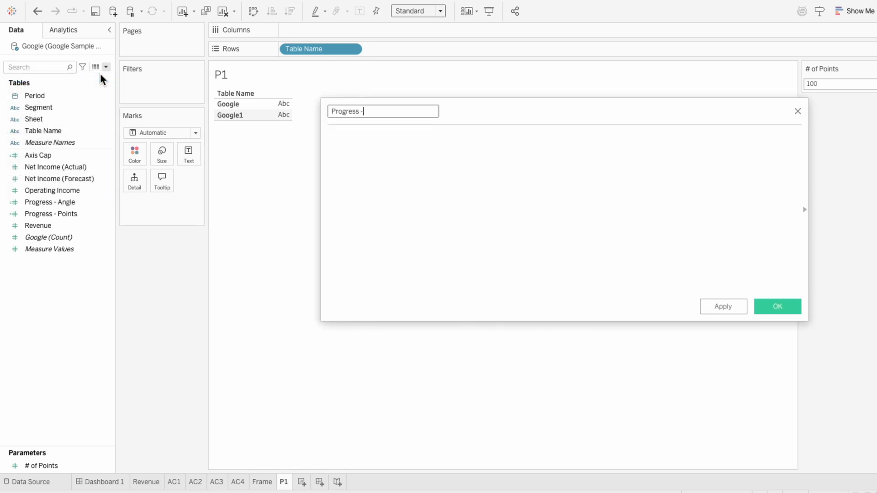
{"action": "type", "text": " X"}
{"action": "key", "text": "Tab"}
{"action": "type", "text": "SIN([Progress - Angle]"}
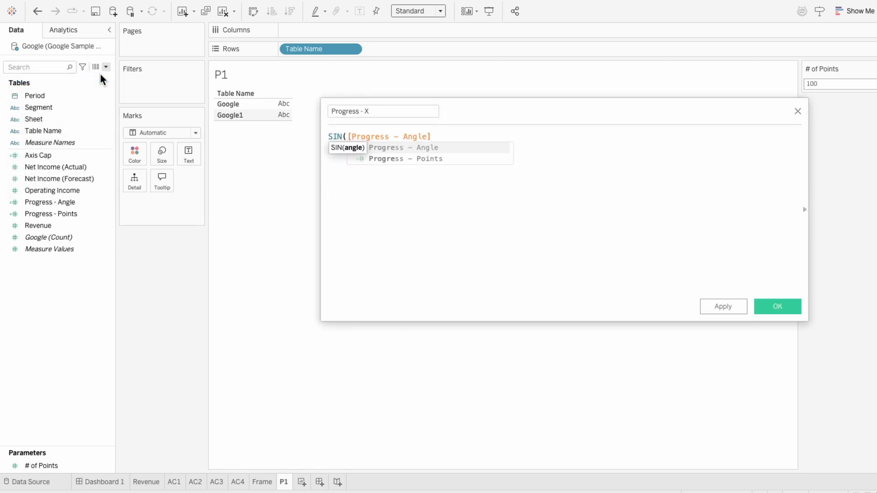
{"action": "type", "text": ")"}
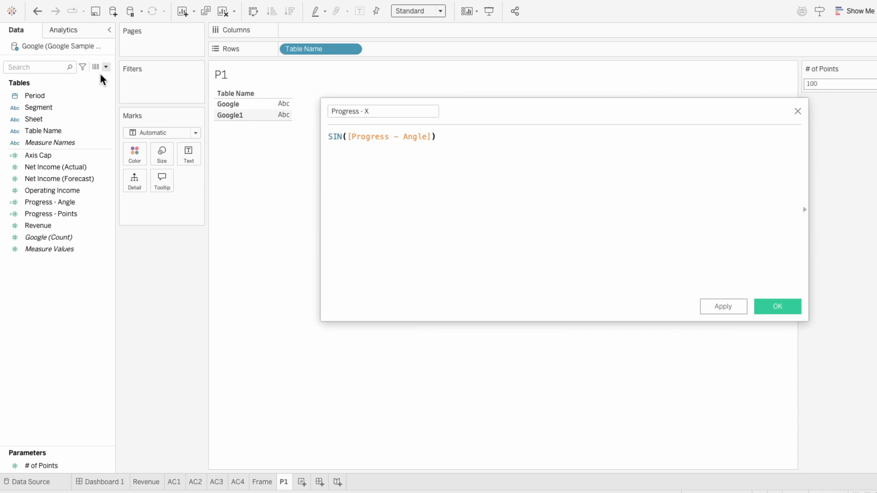
{"action": "left_click", "coordinate": [769, 306]}
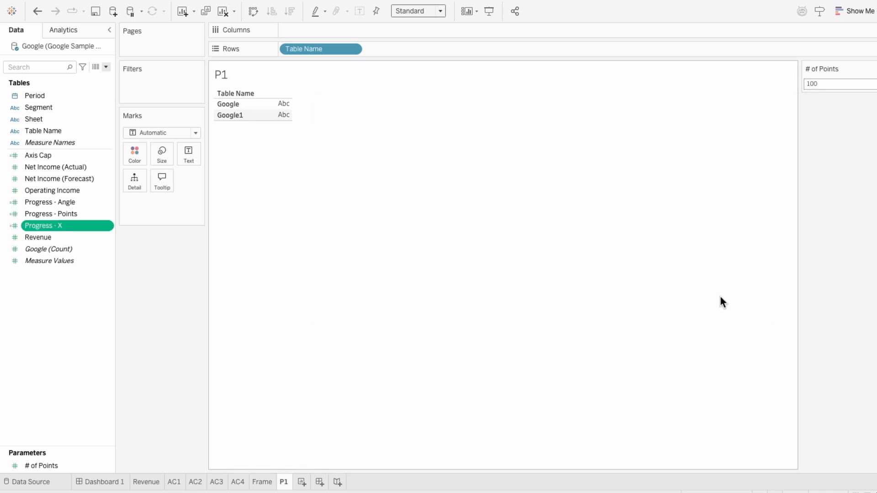
Step: Duplicate Progress - X, change the copy's formula to COS([Progress - Angle]) and rename it Progress - Y
{"action": "right_click", "coordinate": [74, 225]}
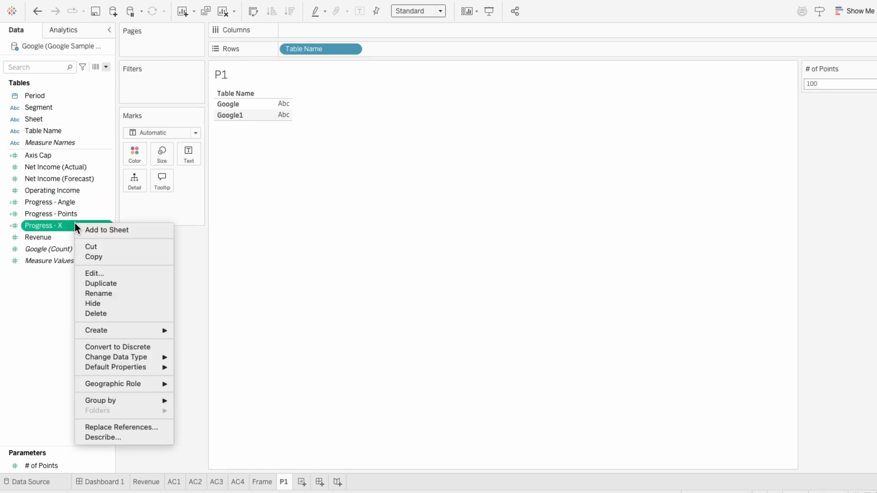
{"action": "left_click", "coordinate": [98, 283]}
{"action": "right_click", "coordinate": [81, 238]}
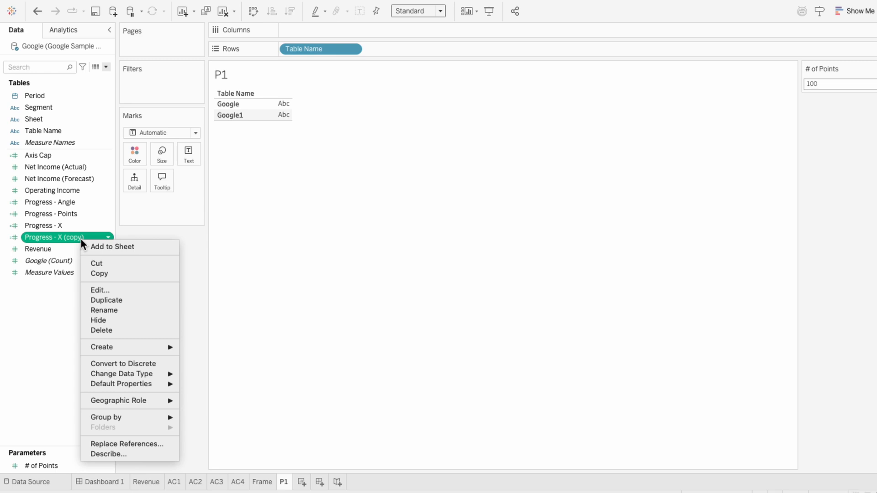
{"action": "left_click", "coordinate": [100, 290]}
{"action": "double_click", "coordinate": [336, 136]}
{"action": "type", "text": "COS([Progress - Angle"}
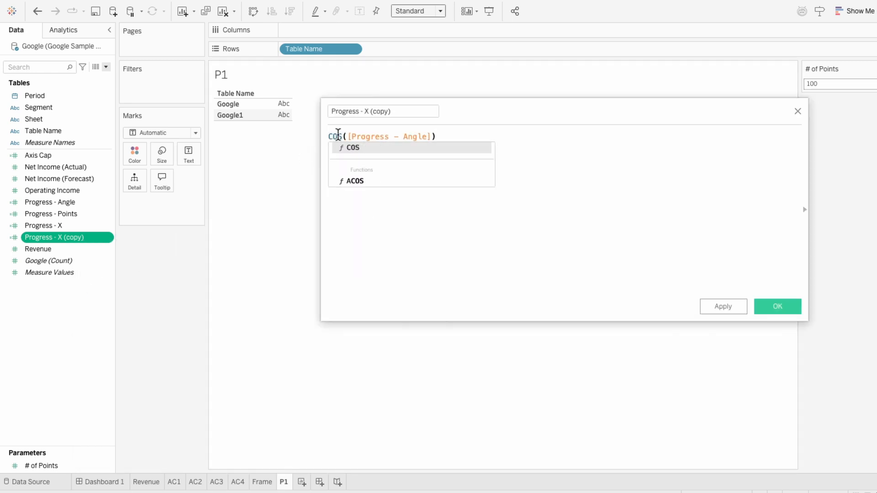
{"action": "left_click_drag", "start_coordinate": [366, 111], "coordinate": [451, 111]}
{"action": "type", "text": "Y"}
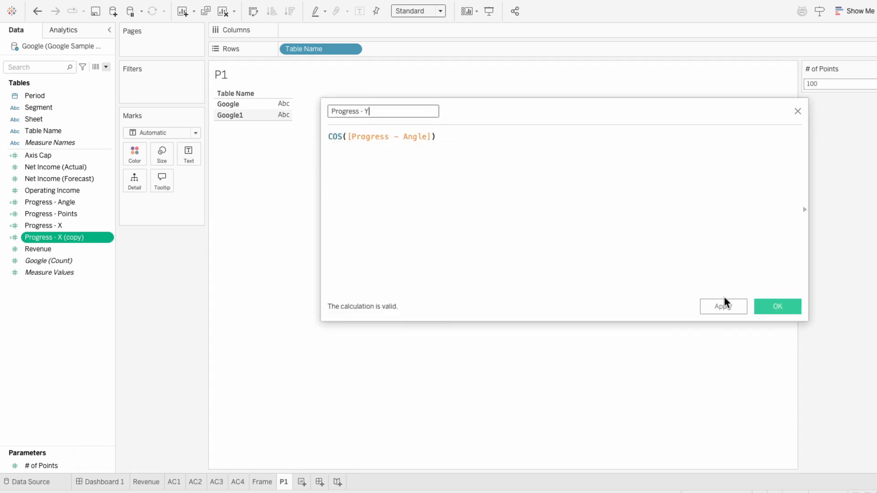
{"action": "left_click", "coordinate": [762, 305]}
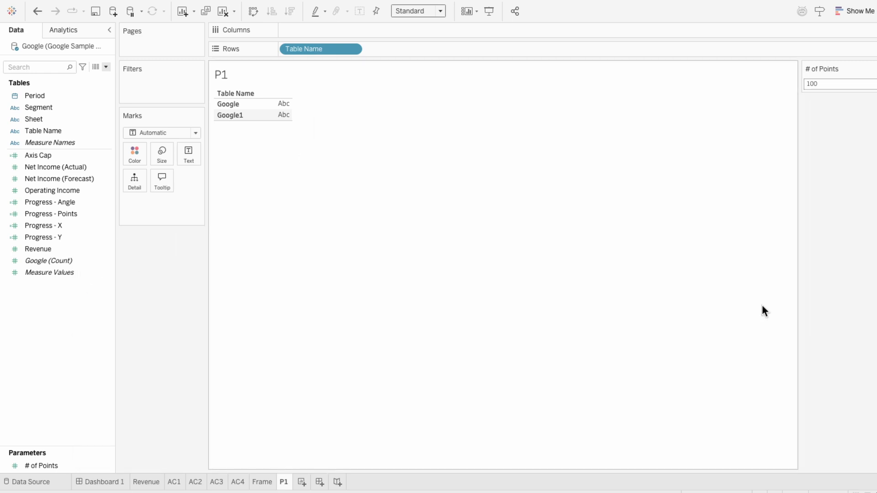
Step: Remove Table Name from Rows, then place Progress - X on Columns and Progress - Y on Rows
{"action": "right_click", "coordinate": [314, 51]}
{"action": "left_click", "coordinate": [347, 232]}
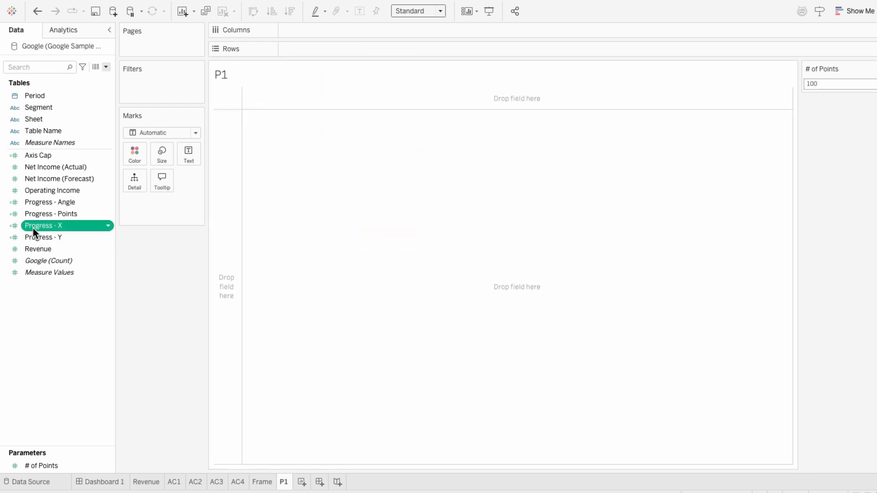
{"action": "left_click_drag", "start_coordinate": [33, 228], "coordinate": [300, 29]}
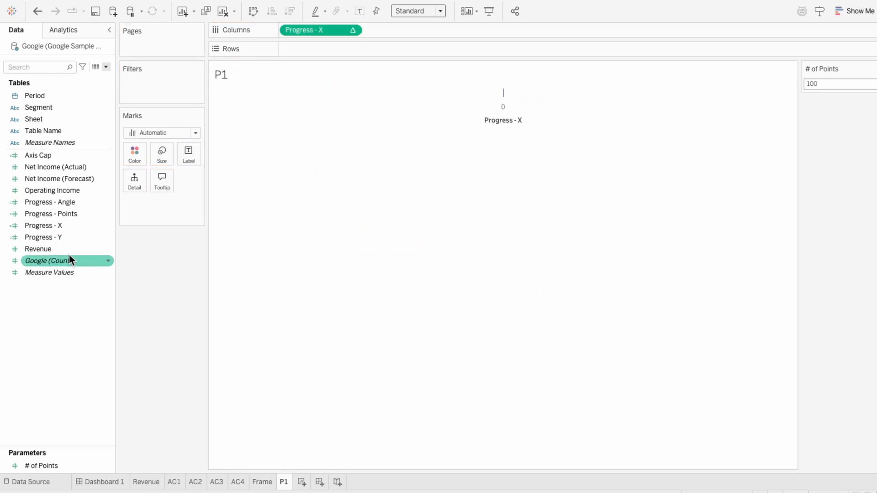
{"action": "left_click_drag", "start_coordinate": [67, 237], "coordinate": [329, 51]}
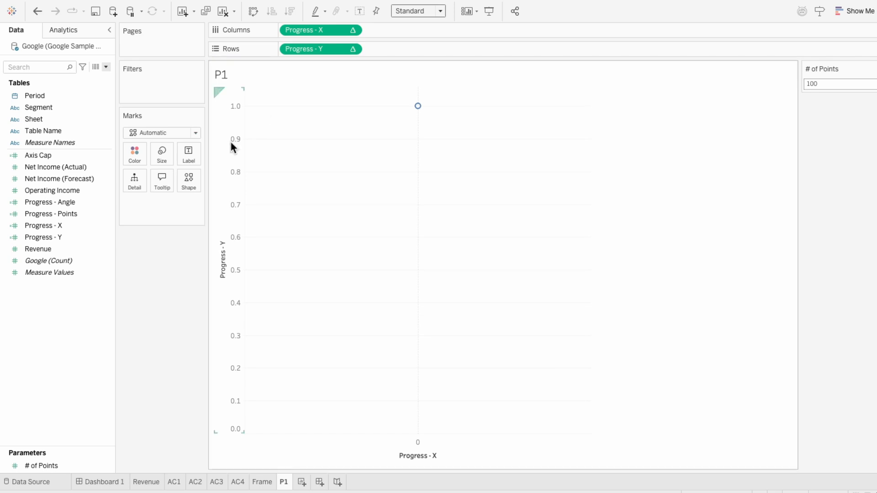
Step: Create bins of size 1 from Progress - Points and add the Progress - Points (bin) field to the marks as detail
{"action": "right_click", "coordinate": [103, 214]}
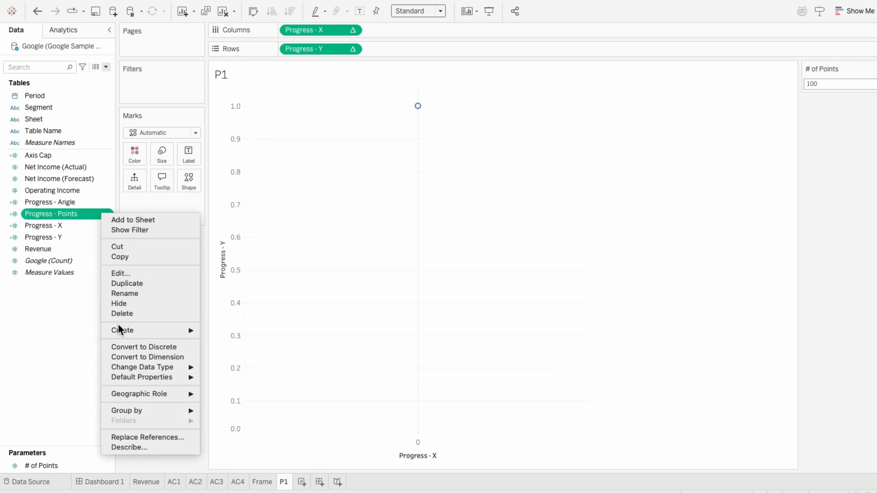
{"action": "mouse_move", "coordinate": [118, 329]}
{"action": "left_click", "coordinate": [233, 339]}
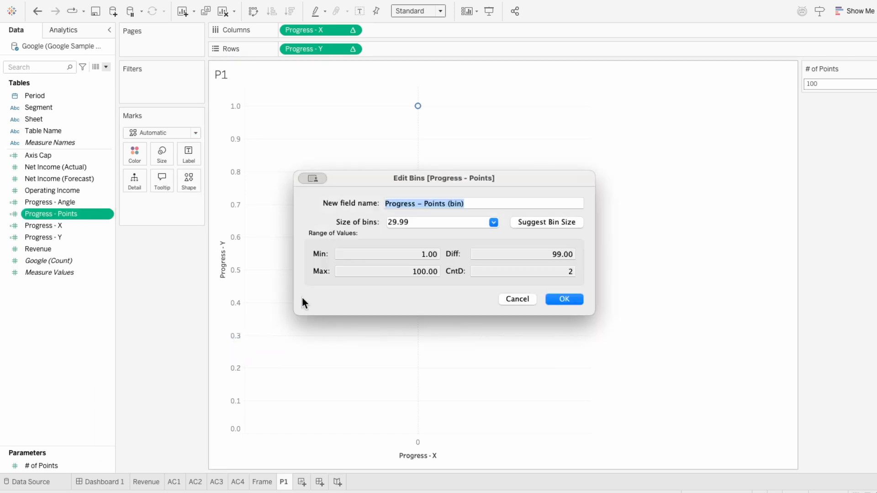
{"action": "left_click_drag", "start_coordinate": [424, 222], "coordinate": [357, 218]}
{"action": "type", "text": "1"}
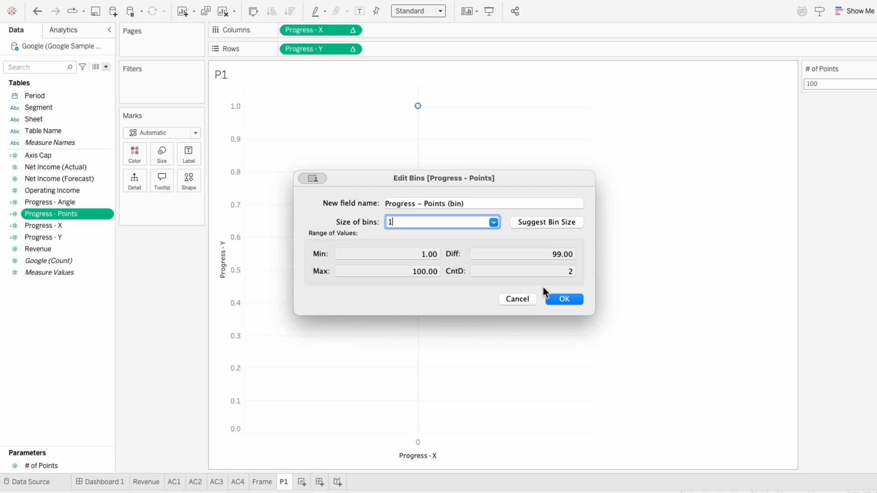
{"action": "left_click", "coordinate": [569, 298]}
{"action": "left_click_drag", "start_coordinate": [68, 108], "coordinate": [156, 221]}
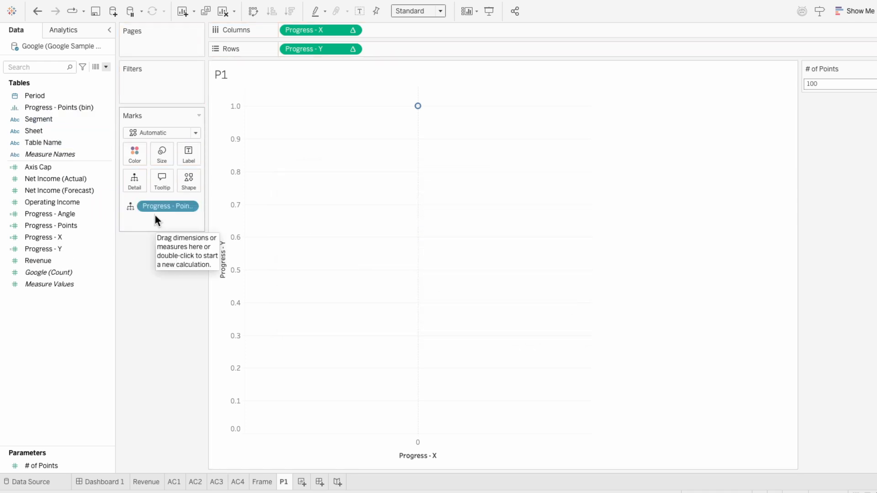
Step: Compute Progress - X and Progress - Y using Progress - Points (bin), and change the mark type to Circle
{"action": "left_click", "coordinate": [341, 33]}
{"action": "mouse_move", "coordinate": [370, 158]}
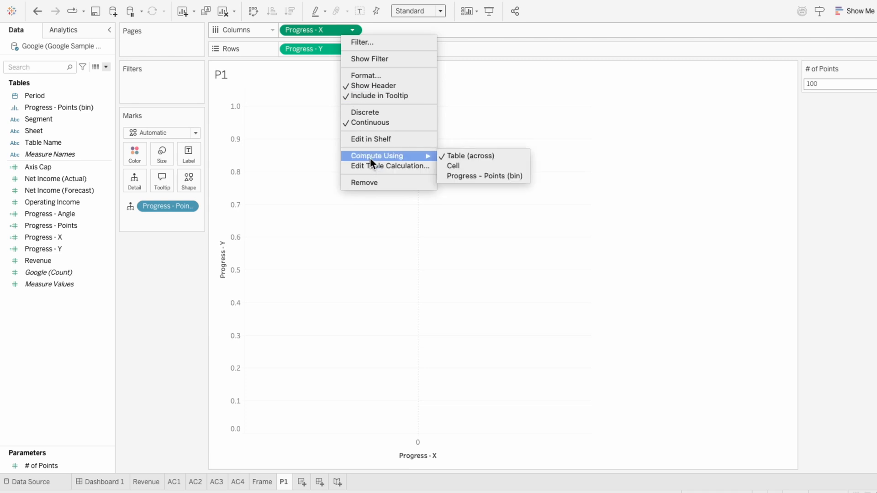
{"action": "left_click", "coordinate": [465, 176]}
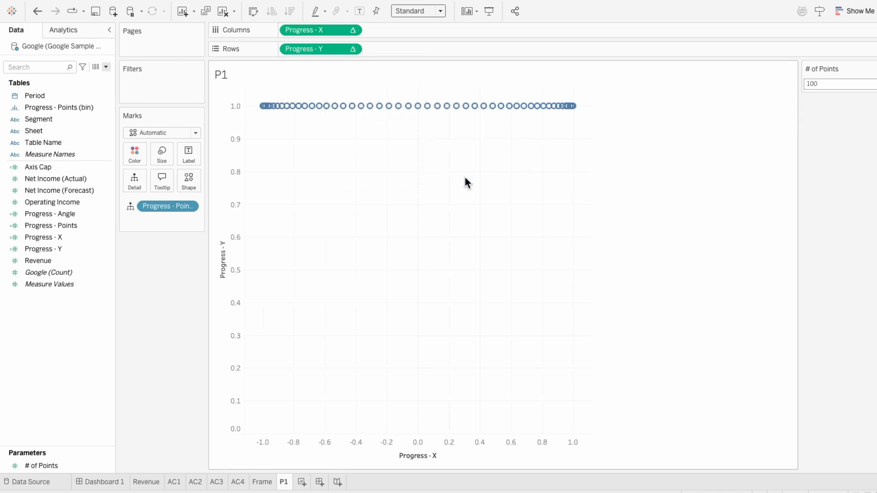
{"action": "left_click", "coordinate": [341, 50]}
{"action": "mouse_move", "coordinate": [369, 173]}
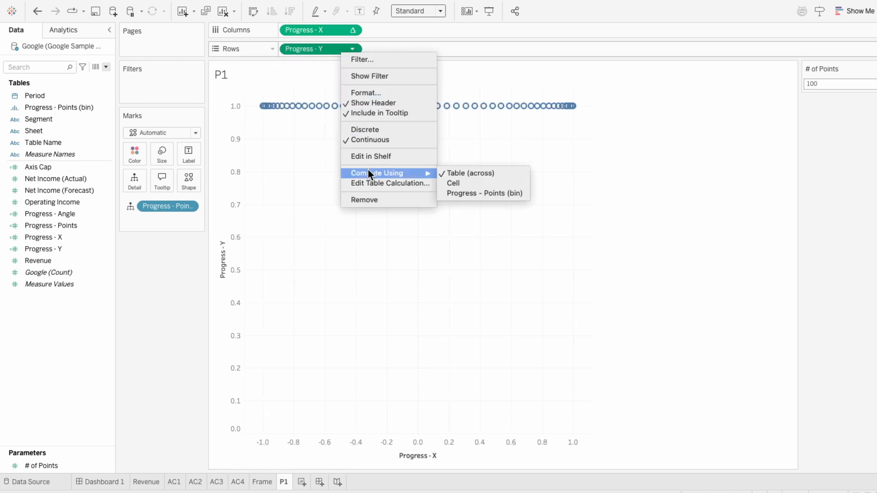
{"action": "left_click", "coordinate": [472, 192]}
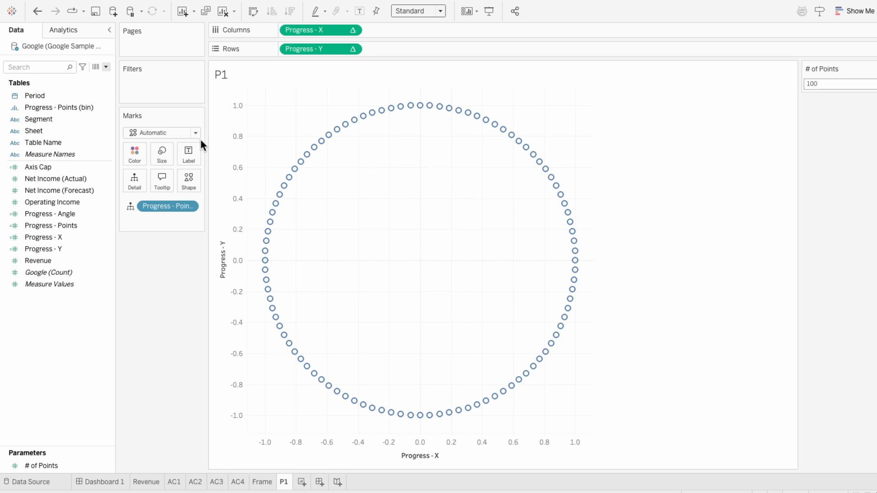
{"action": "left_click", "coordinate": [153, 132]}
{"action": "left_click", "coordinate": [155, 207]}
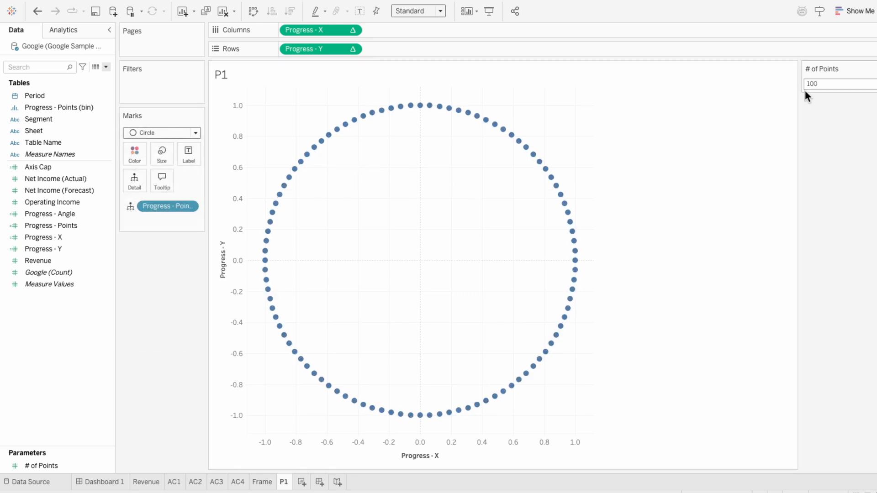
Step: Try 50 and 25 as the # of Points value, and set the parameter back to 100
{"action": "key", "text": "Return"}
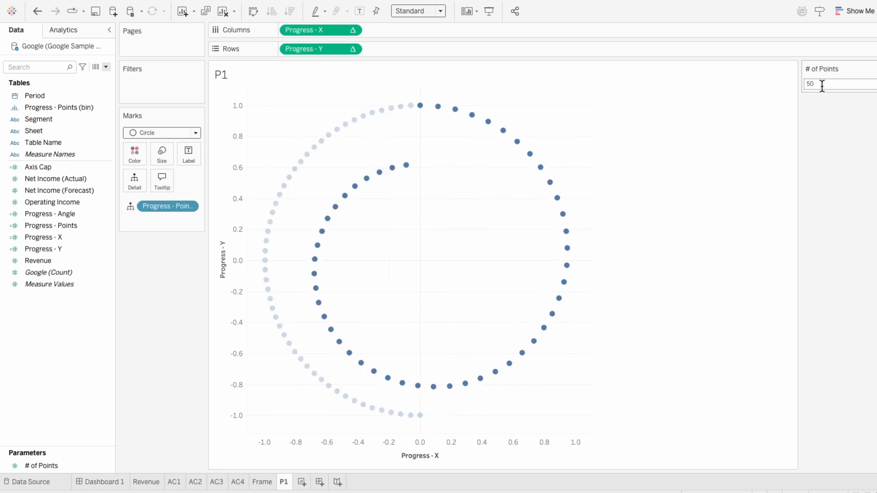
{"action": "type", "text": "25"}
{"action": "key", "text": "Return"}
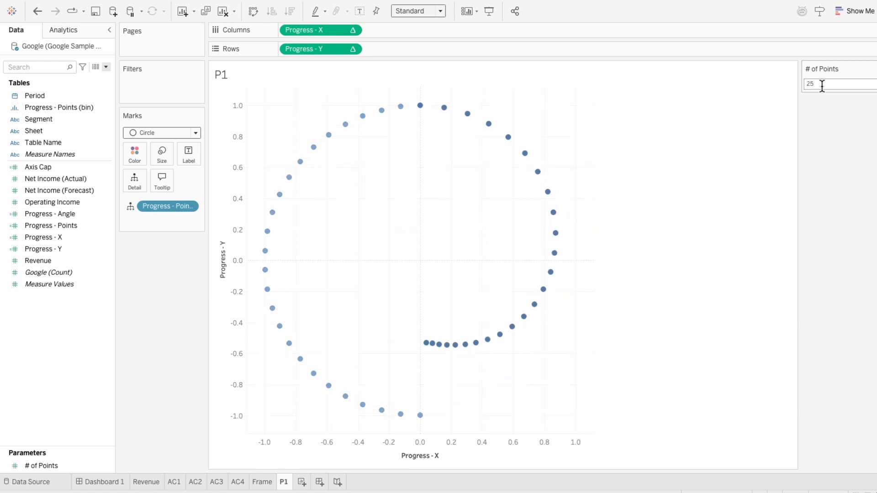
{"action": "type", "text": "10"}
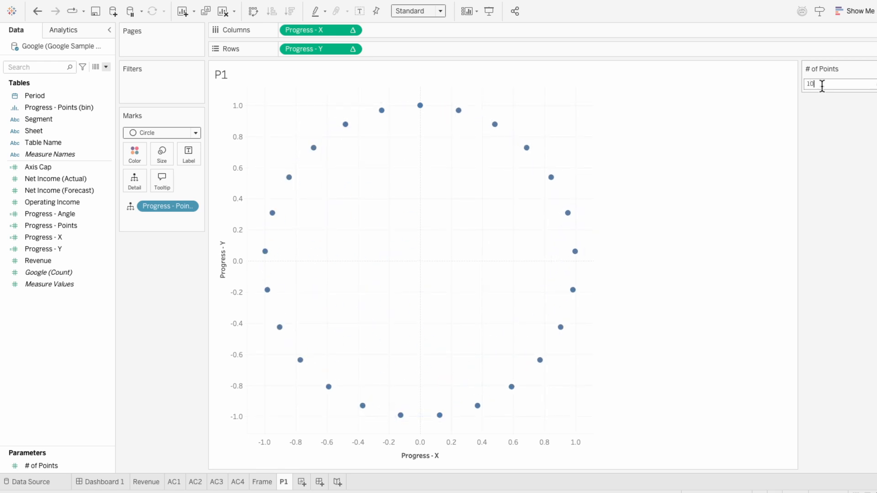
{"action": "type", "text": "0"}
{"action": "key", "text": "Return"}
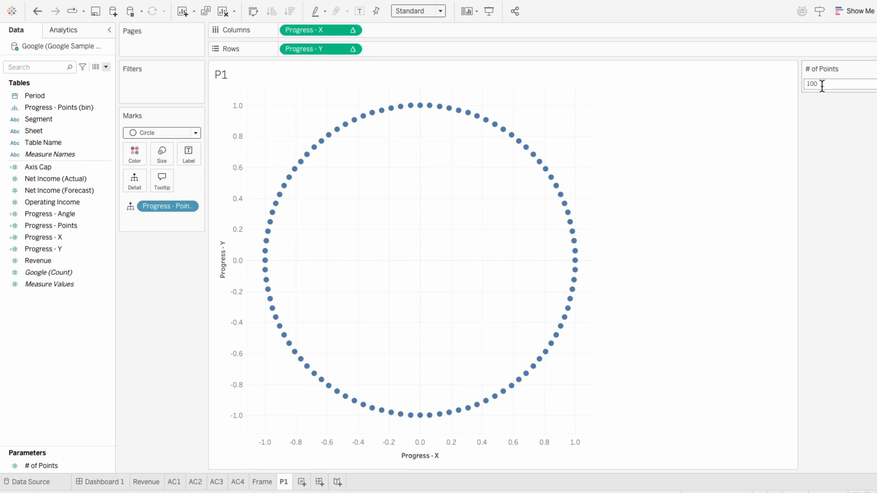
{"action": "left_click", "coordinate": [106, 67]}
{"action": "left_click", "coordinate": [106, 77]}
{"action": "type", "text": "Progress - Colors"}
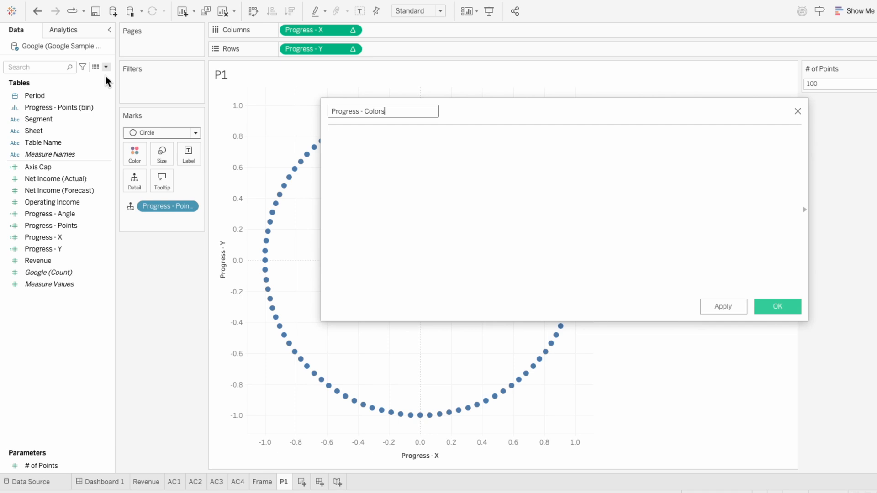
{"action": "key", "text": "Tab"}
{"action": "type", "text": "IF INDEX() "}
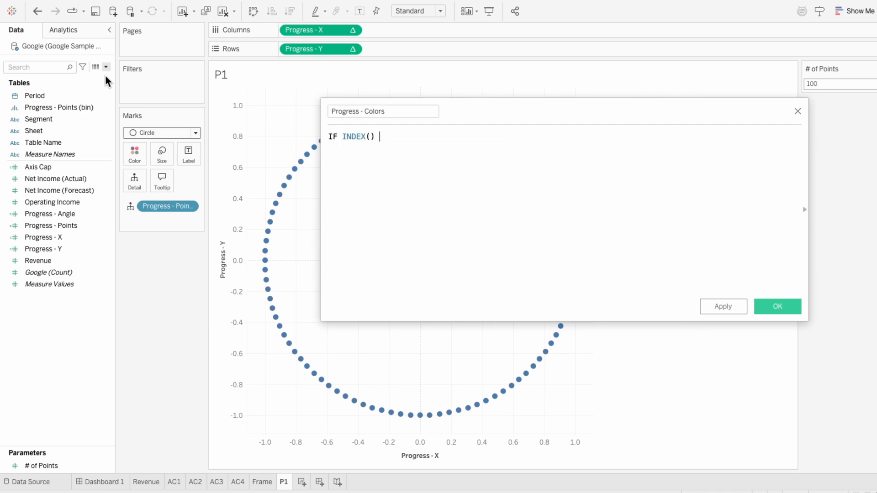
{"action": "type", "text": "<= WINDOW_S"}
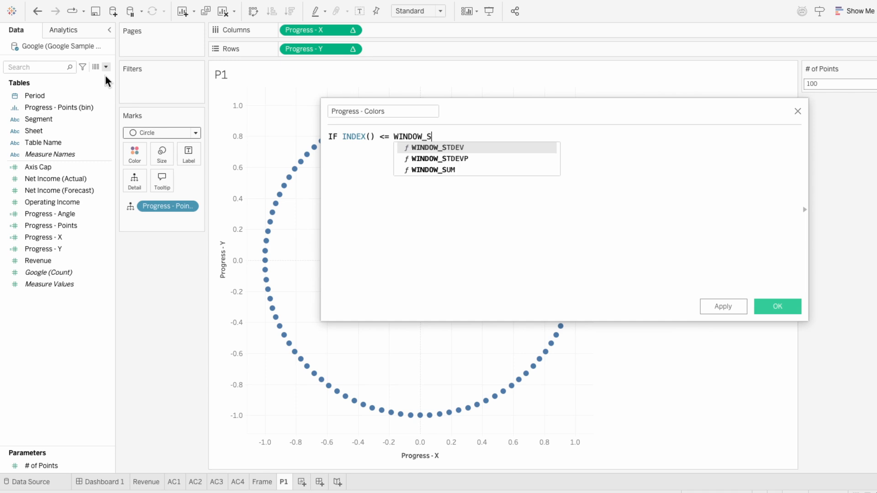
{"action": "type", "text": "UM(SUM([Revenue])"}
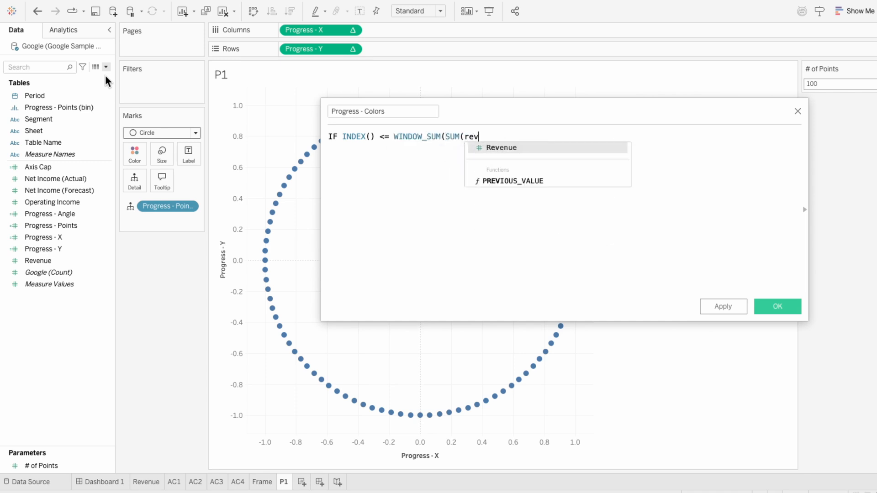
{"action": "type", "text": ")"}
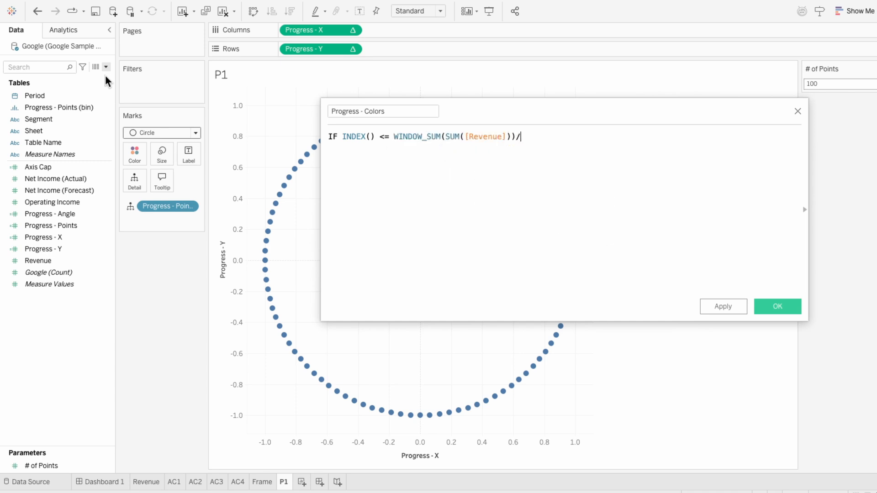
{"action": "type", "text": "/"}
{"action": "key", "text": "ctrl+v"}
{"action": "type", "text": "/2 *"}
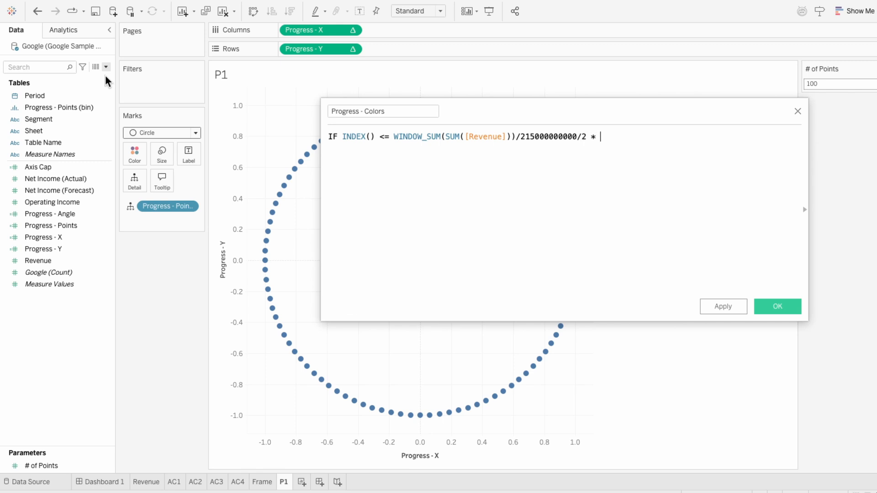
{"action": "type", "text": "poin"}
{"action": "key", "text": "Down"}
{"action": "key", "text": "Down"}
{"action": "key", "text": "Down"}
{"action": "key", "text": "Return"}
{"action": "key", "text": "Return"}
Step: Complete the Progress - Colors formula with THEN "Fill" ELSE "No" END and save the field
{"action": "type", "text": "THEN \""}
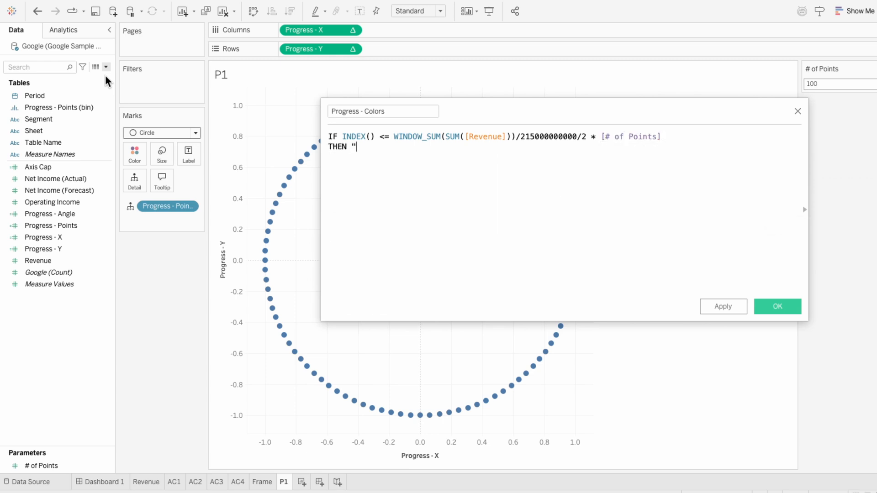
{"action": "type", "text": "Fill\" ELSE \"No\" END"}
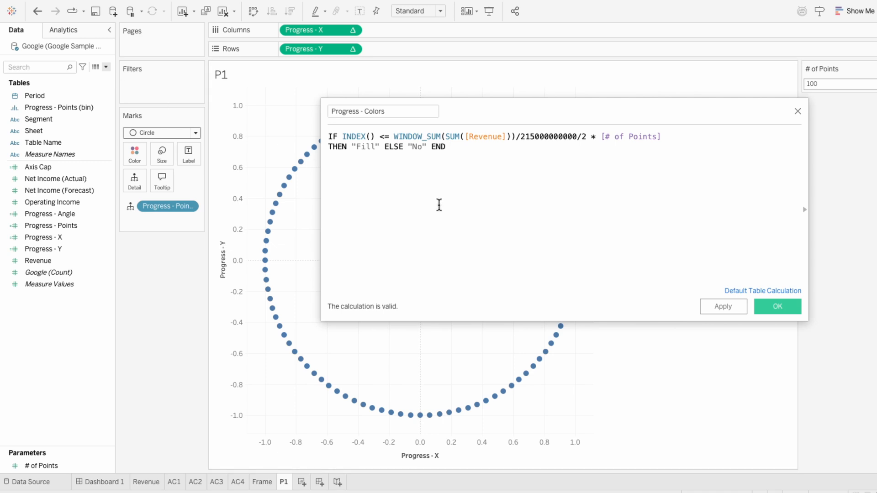
{"action": "left_click", "coordinate": [785, 306]}
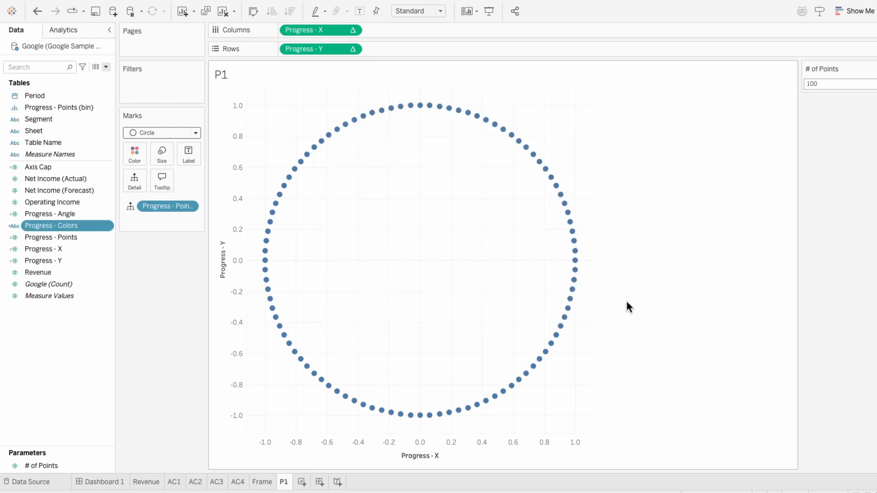
Step: Add Progress - Colors to the marks as detail and filter Segment to Google Search & Other
{"action": "left_click_drag", "start_coordinate": [87, 225], "coordinate": [171, 224]}
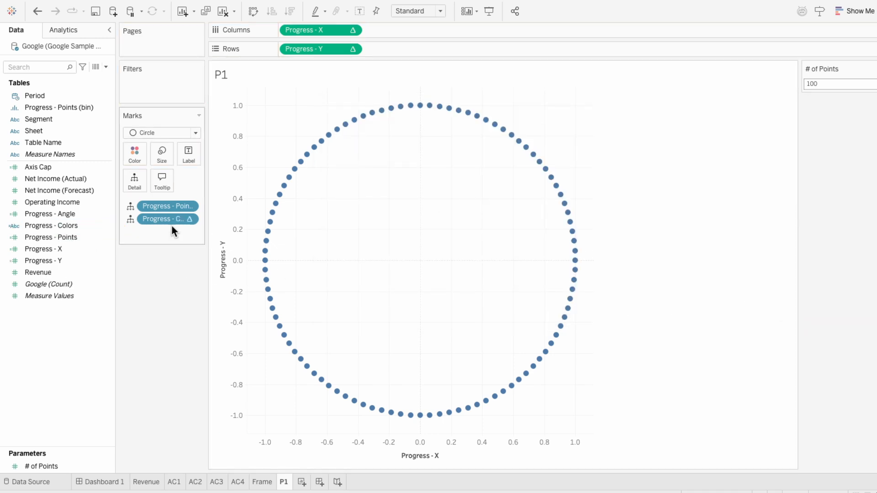
{"action": "left_click_drag", "start_coordinate": [65, 119], "coordinate": [168, 94]}
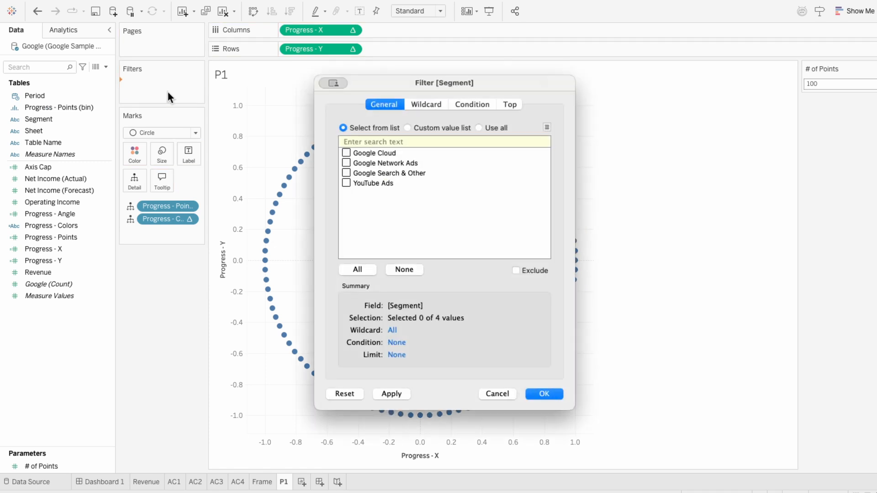
{"action": "left_click", "coordinate": [544, 394]}
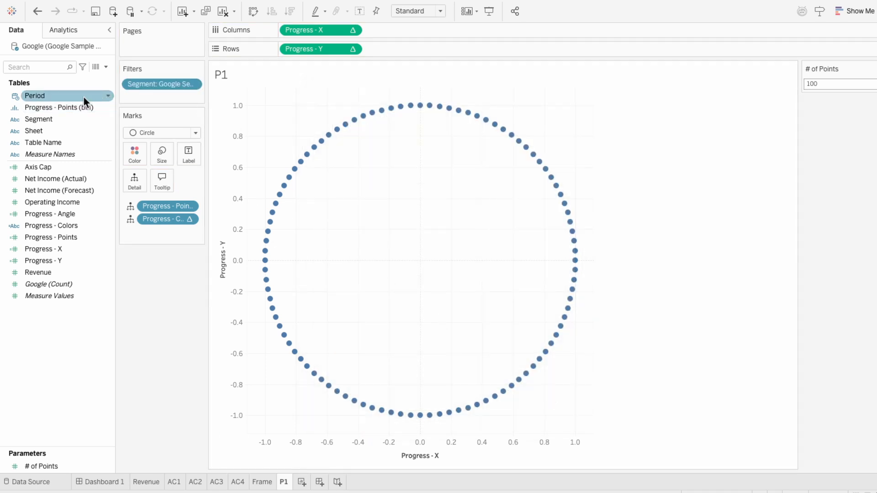
Step: Add a relative date filter on Period
{"action": "left_click_drag", "start_coordinate": [84, 97], "coordinate": [161, 92]}
{"action": "left_click", "coordinate": [412, 145]}
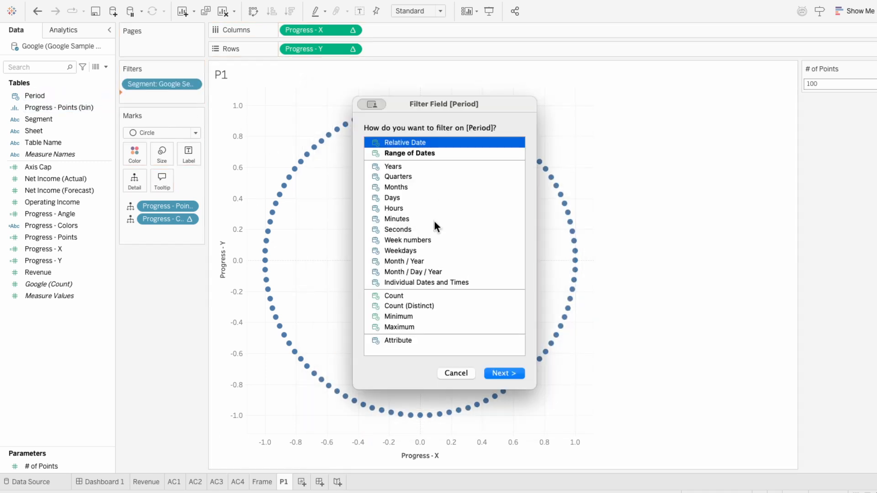
{"action": "left_click", "coordinate": [504, 372]}
{"action": "left_click", "coordinate": [335, 238]}
{"action": "left_click", "coordinate": [571, 336]}
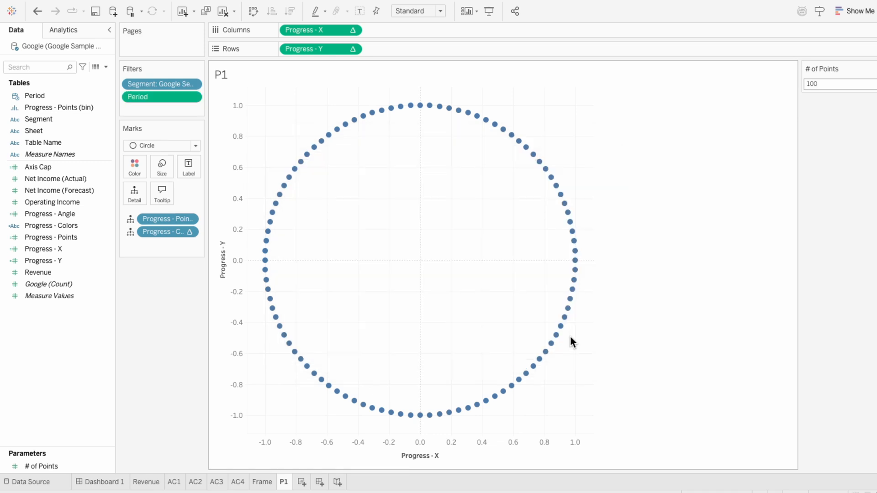
Step: Compute Progress - Colors using Progress - Points (bin) and assign it to the color of the marks
{"action": "right_click", "coordinate": [157, 232]}
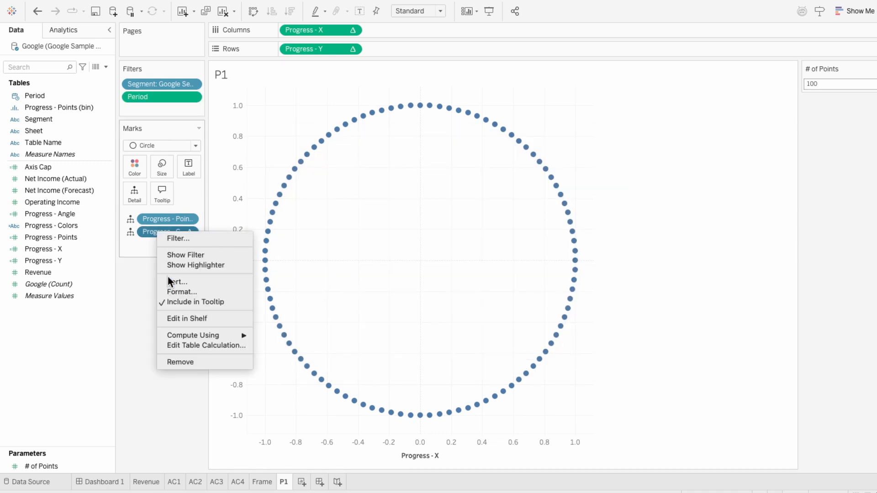
{"action": "mouse_move", "coordinate": [179, 335]}
{"action": "left_click", "coordinate": [271, 346]}
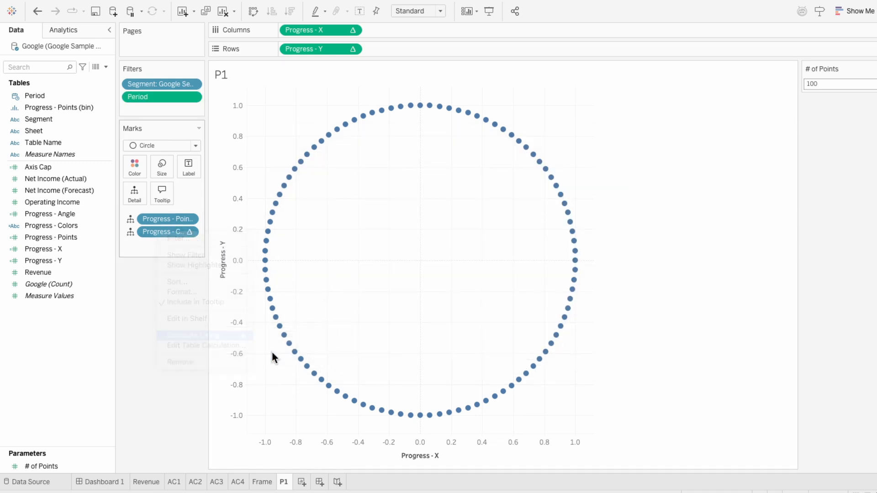
{"action": "left_click", "coordinate": [133, 234]}
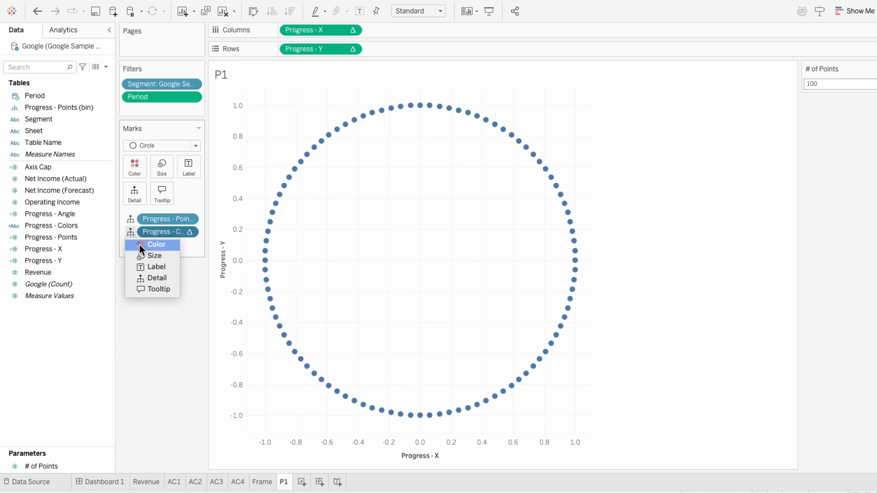
{"action": "left_click", "coordinate": [139, 245]}
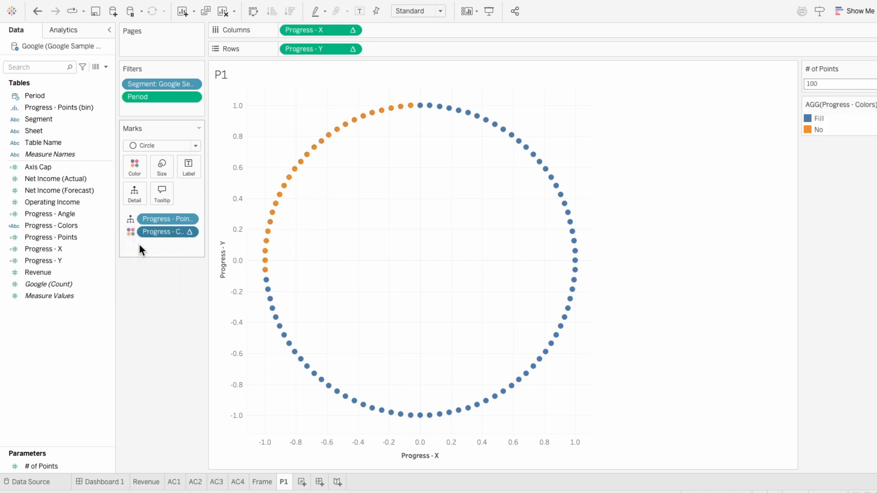
Step: Add an ad hoc 0 measure to Rows after Progress - Y and make it a dual axis
{"action": "double_click", "coordinate": [374, 51]}
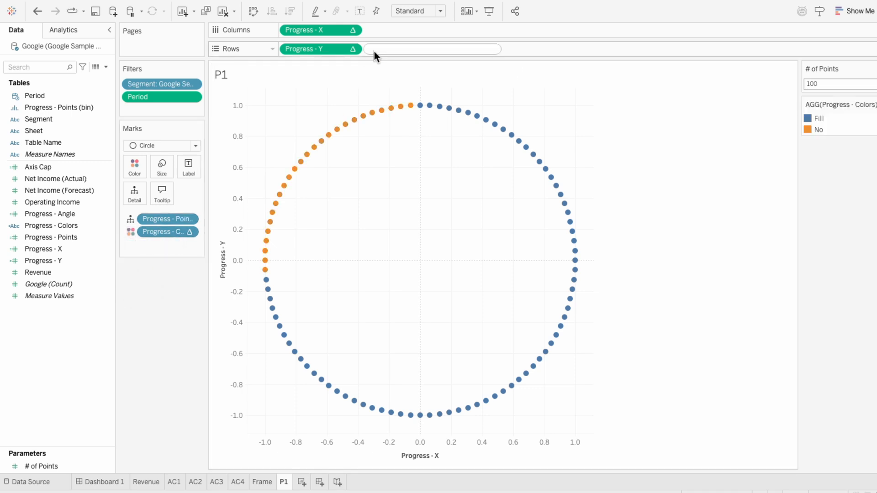
{"action": "type", "text": "0"}
{"action": "key", "text": "Return"}
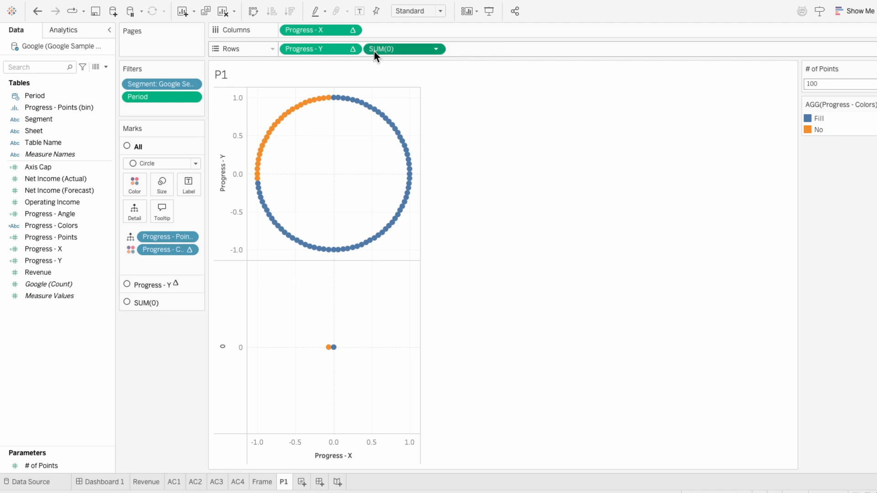
{"action": "right_click", "coordinate": [374, 51]}
{"action": "left_click", "coordinate": [402, 201]}
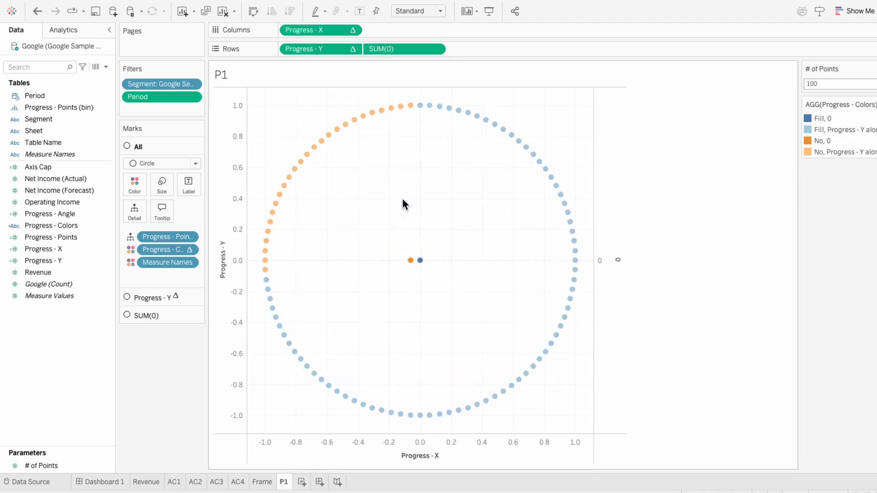
Step: Change the SUM(0) marks to Text and remove all three fields from them
{"action": "left_click", "coordinate": [171, 312]}
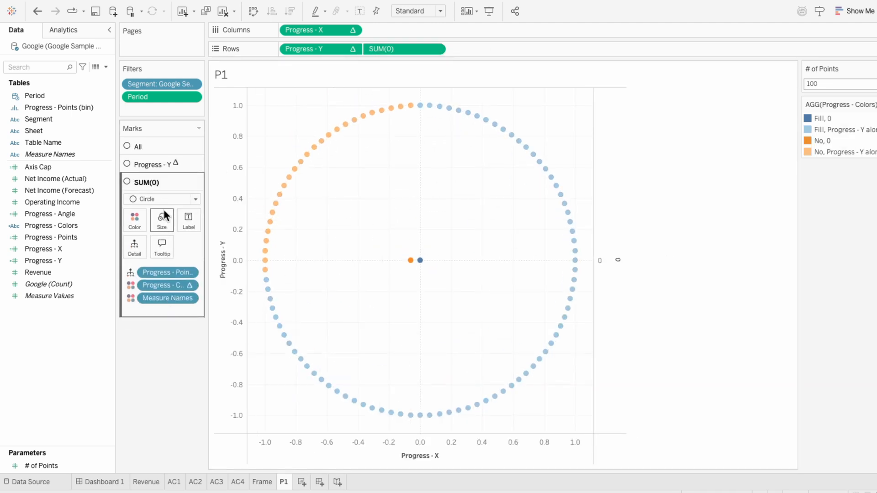
{"action": "left_click", "coordinate": [163, 199]}
{"action": "left_click", "coordinate": [158, 300]}
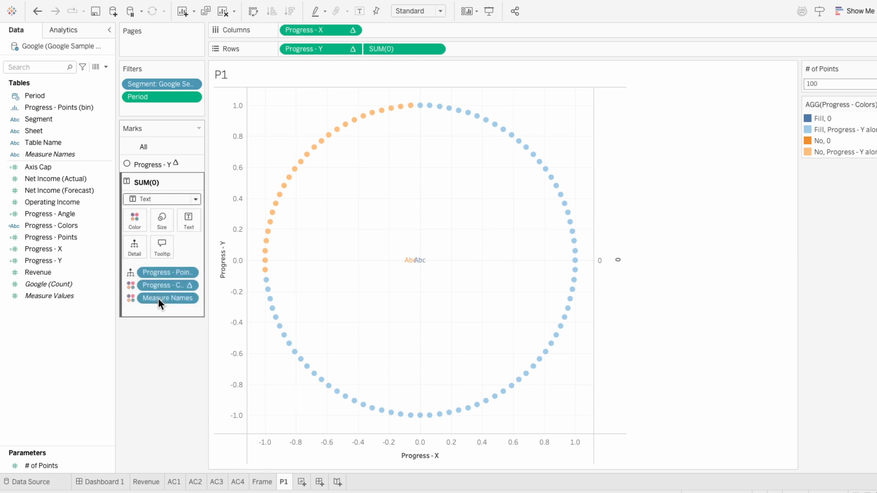
{"action": "left_click", "coordinate": [158, 273]}
{"action": "left_click", "coordinate": [158, 300], "text": "shift"}
{"action": "key", "text": "Delete"}
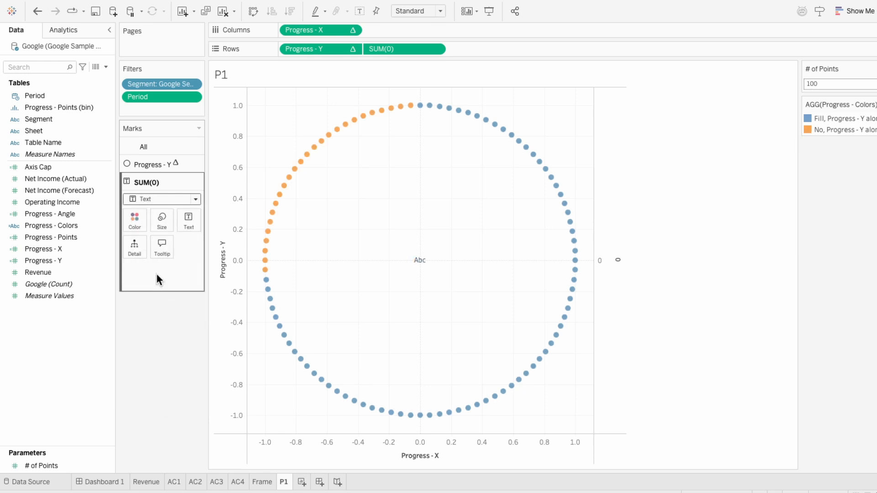
{"action": "double_click", "coordinate": [157, 275]}
{"action": "type", "text": "revenu"}
{"action": "key", "text": "Return"}
{"action": "key", "text": "Return"}
{"action": "left_click", "coordinate": [129, 273]}
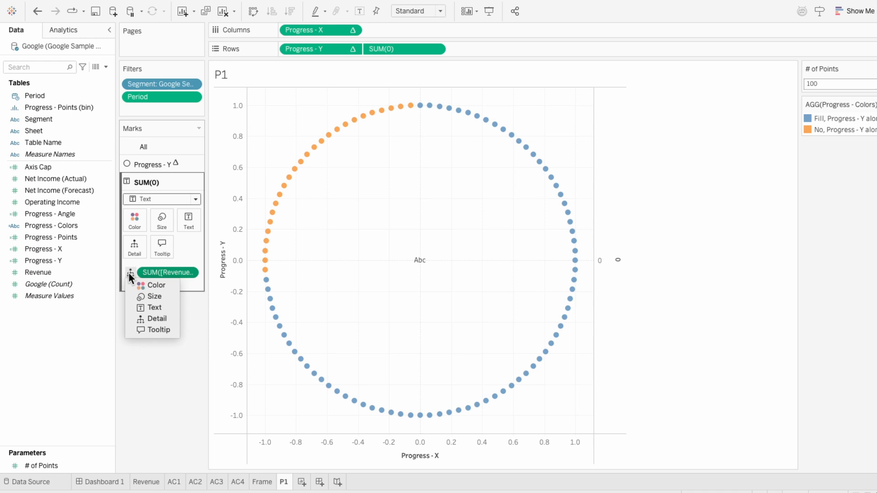
{"action": "left_click", "coordinate": [141, 306]}
{"action": "double_click", "coordinate": [173, 273]}
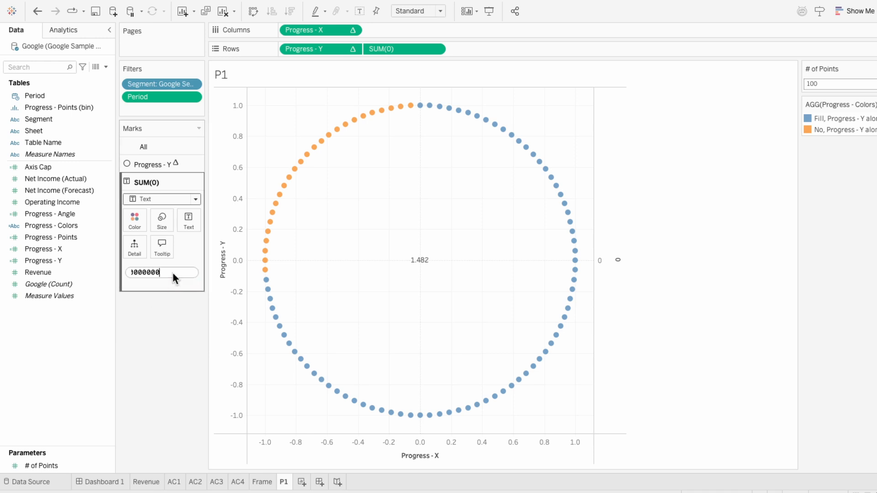
{"action": "key", "text": "Return"}
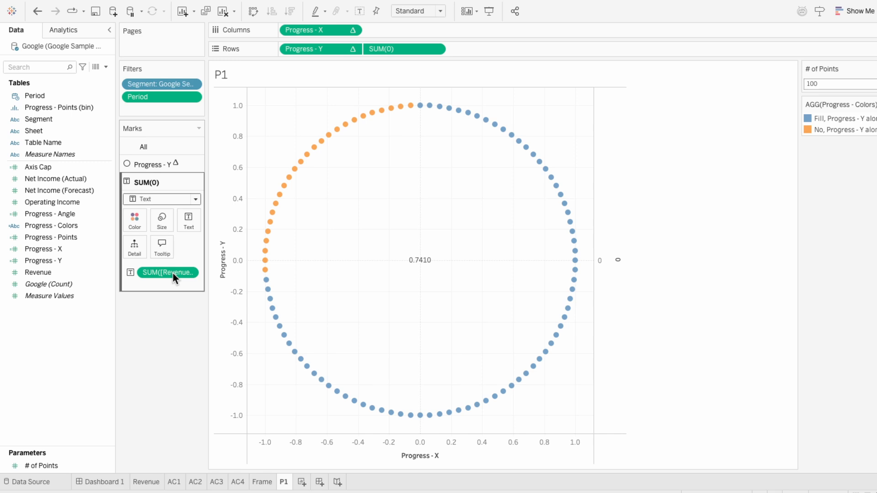
{"action": "mouse_move", "coordinate": [422, 271]}
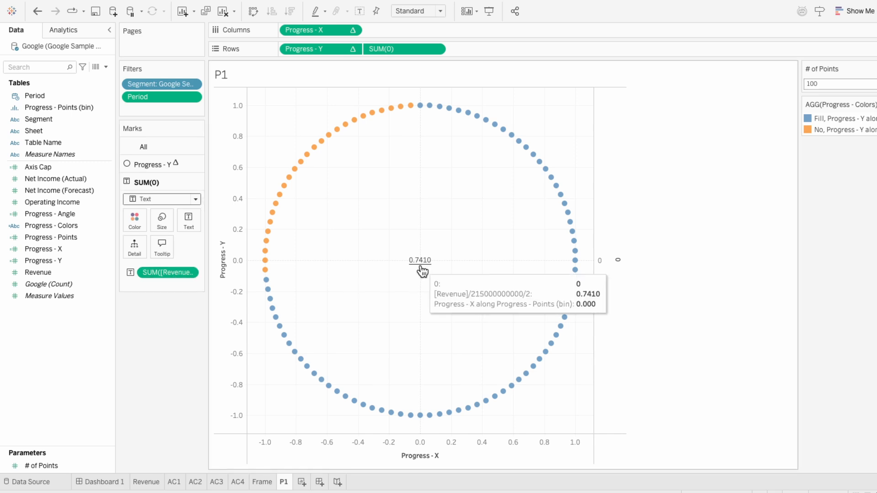
{"action": "mouse_move", "coordinate": [262, 282]}
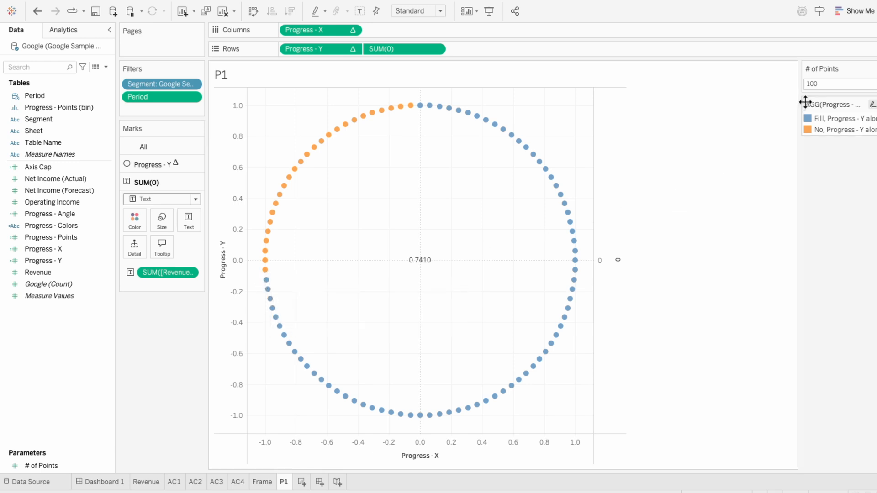
Step: Set the # of Points parameter to 25
{"action": "left_click", "coordinate": [823, 84]}
{"action": "key", "text": "Return"}
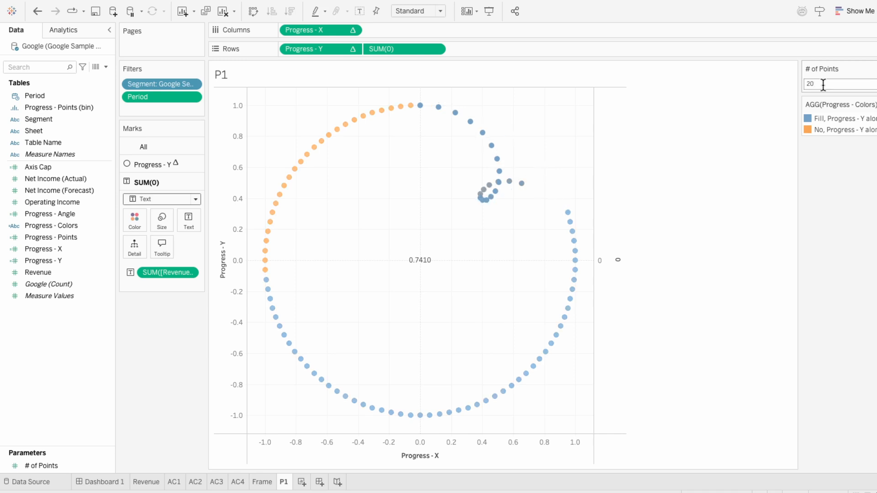
{"action": "type", "text": "25"}
{"action": "key", "text": "Return"}
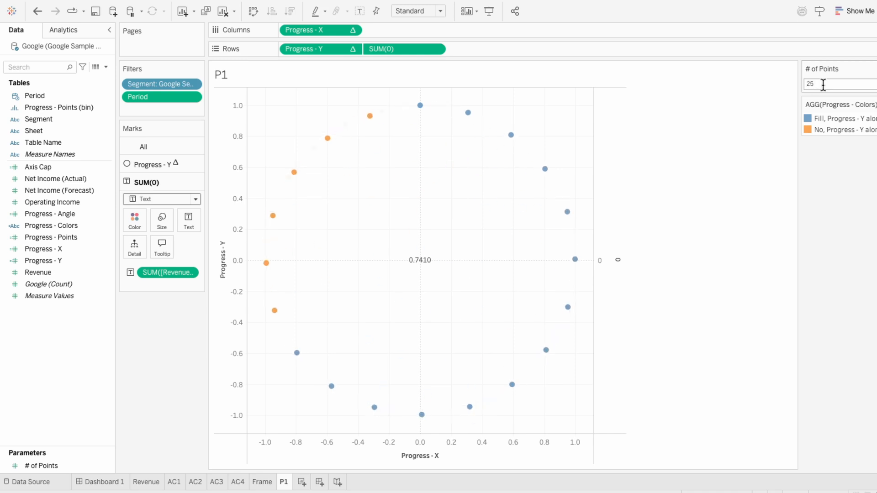
Step: Hide the Progress - X and Progress - Y axis headers
{"action": "right_click", "coordinate": [359, 449]}
{"action": "left_click", "coordinate": [372, 418]}
{"action": "right_click", "coordinate": [228, 358]}
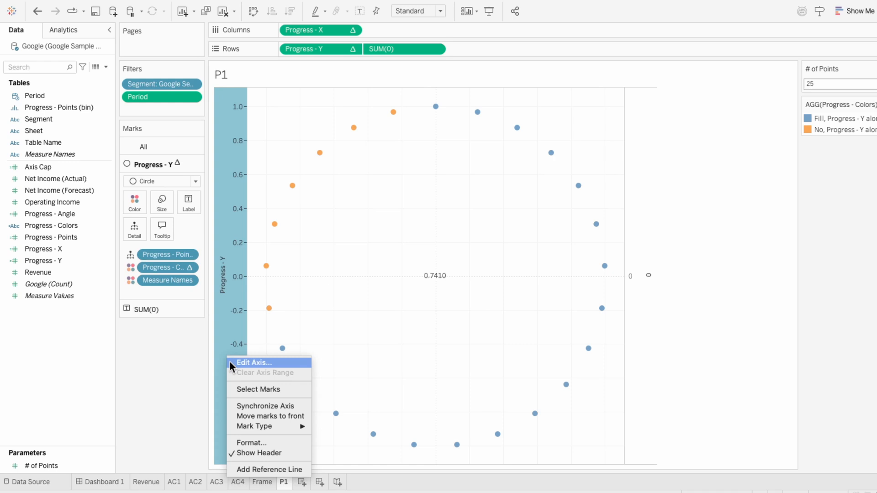
{"action": "left_click", "coordinate": [249, 453]}
Step: Format the sheet's borders so the row and column divider panes are set to None
{"action": "right_click", "coordinate": [293, 316]}
{"action": "left_click", "coordinate": [309, 360]}
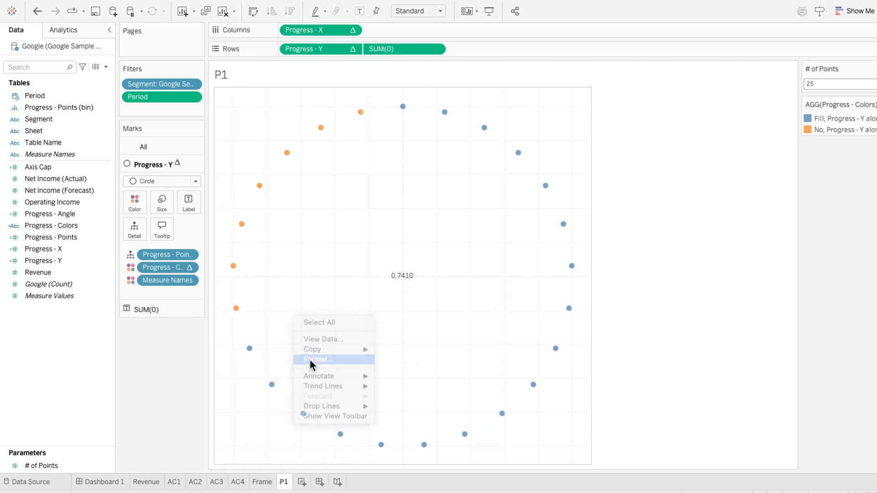
{"action": "left_click", "coordinate": [40, 49]}
{"action": "left_click", "coordinate": [75, 101]}
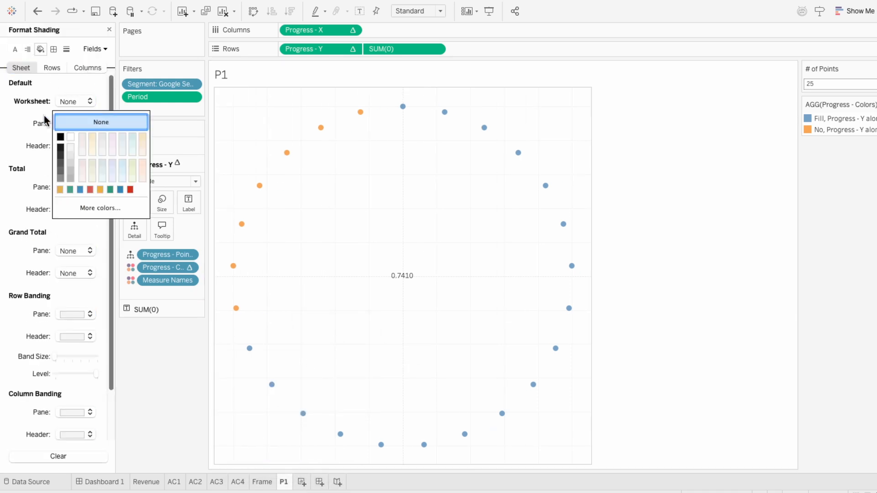
{"action": "left_click", "coordinate": [53, 48]}
{"action": "left_click", "coordinate": [75, 314]}
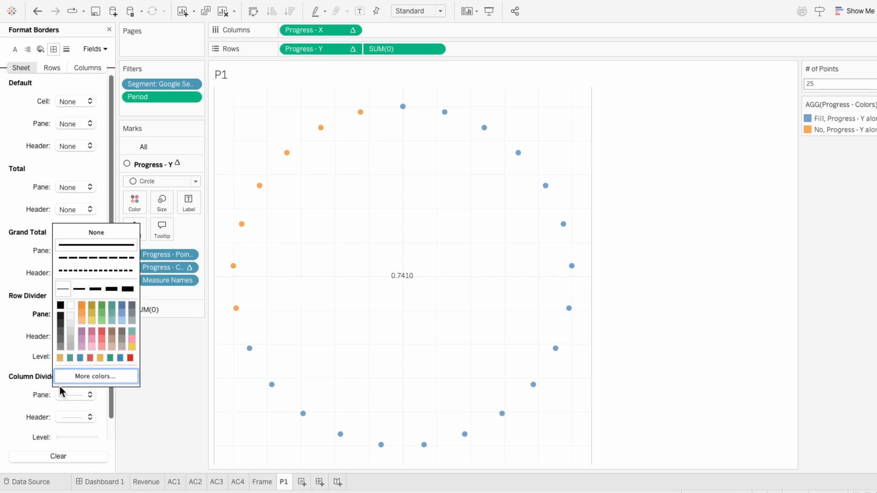
{"action": "left_click", "coordinate": [73, 246]}
Step: Set the sheet's grid lines and zero lines to None
{"action": "left_click", "coordinate": [66, 49]}
{"action": "left_click", "coordinate": [76, 101]}
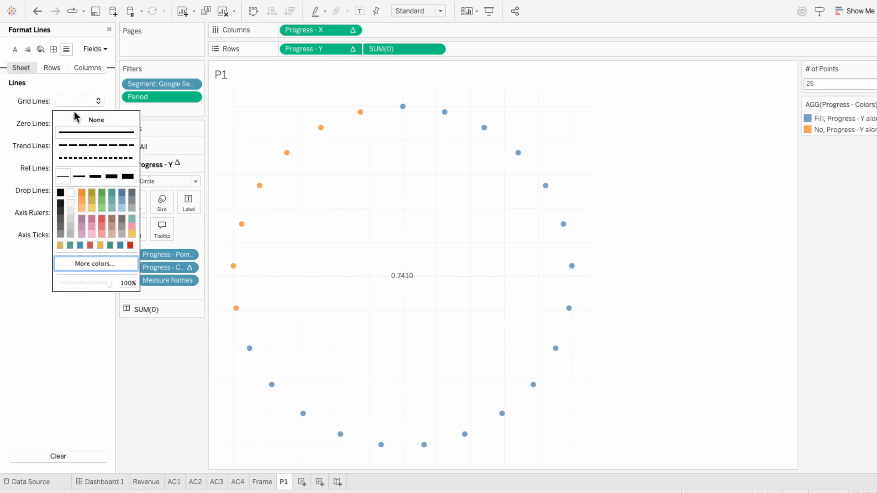
{"action": "left_click", "coordinate": [75, 115]}
{"action": "left_click", "coordinate": [78, 124]}
{"action": "left_click", "coordinate": [72, 141]}
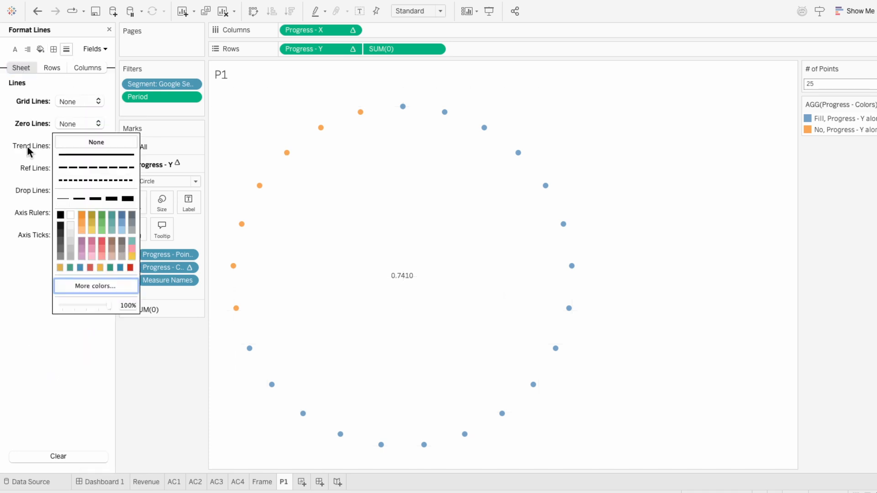
{"action": "left_click", "coordinate": [109, 29]}
Step: Format the revenue calculation on the SUM(0) marks as a percentage with 0 decimal places
{"action": "left_click", "coordinate": [166, 305]}
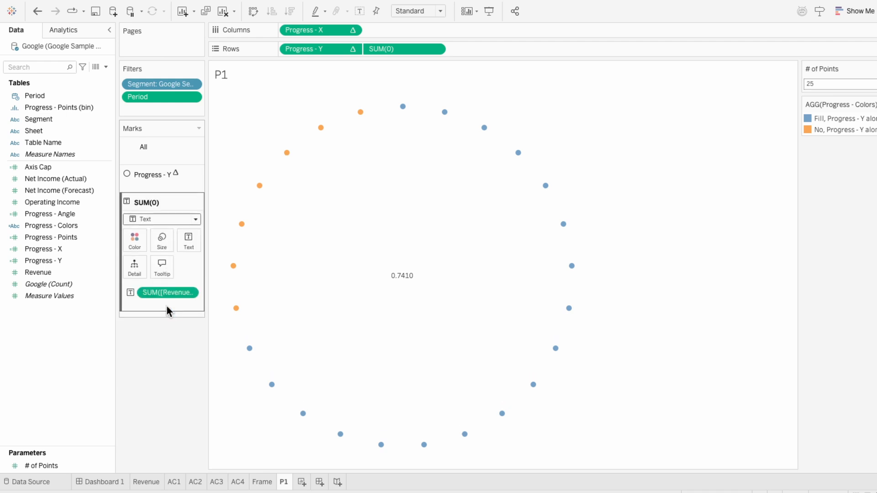
{"action": "right_click", "coordinate": [164, 272]}
{"action": "left_click", "coordinate": [177, 282]}
{"action": "left_click", "coordinate": [86, 147]}
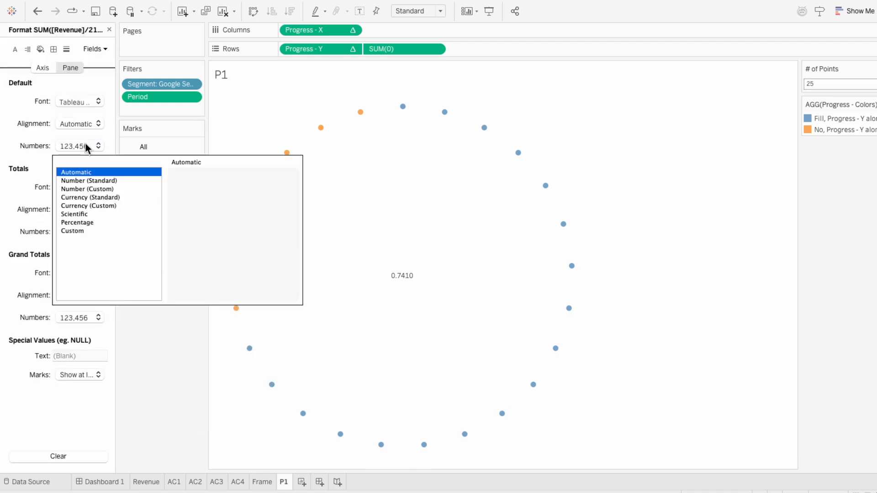
{"action": "left_click", "coordinate": [99, 223]}
{"action": "double_click", "coordinate": [205, 192]}
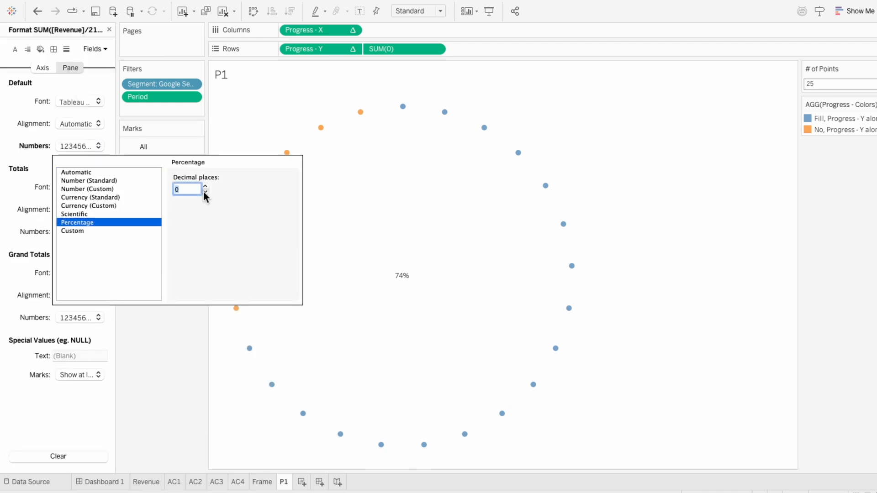
{"action": "left_click", "coordinate": [265, 135]}
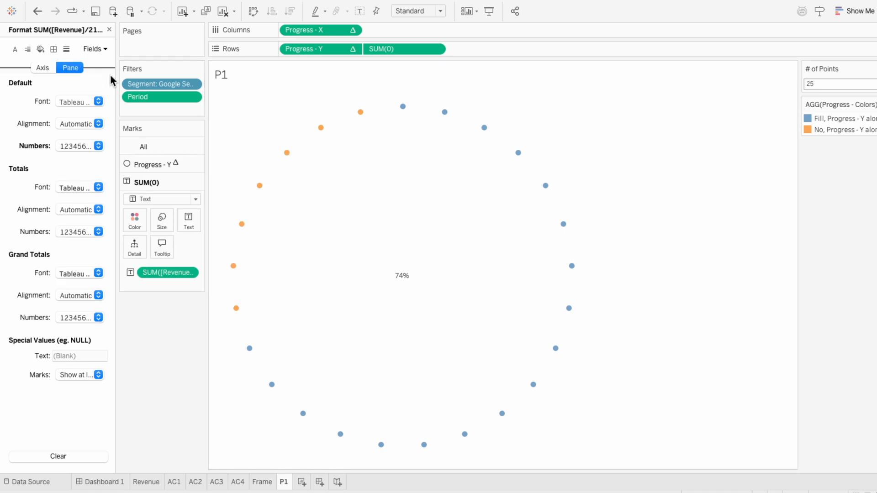
{"action": "left_click", "coordinate": [109, 31]}
Step: Format the revenue calculation in the SUM(0) label as 18-point Tableau Bold
{"action": "left_click", "coordinate": [189, 219]}
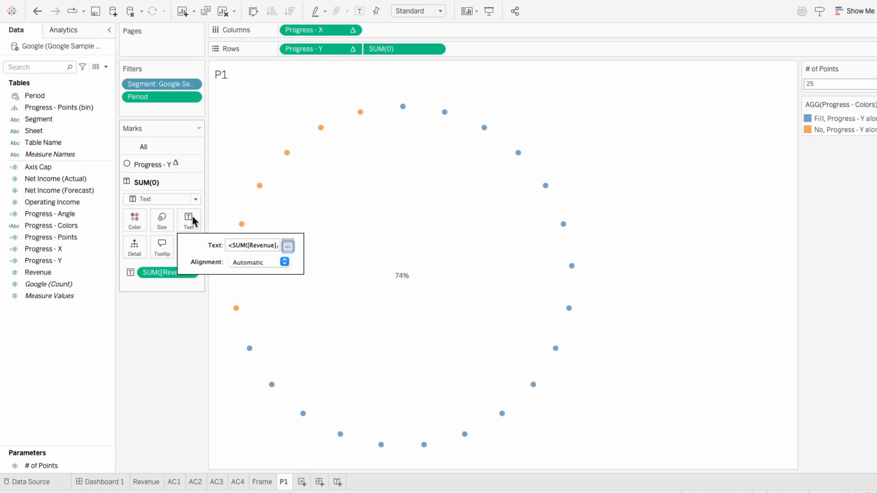
{"action": "left_click", "coordinate": [288, 246]}
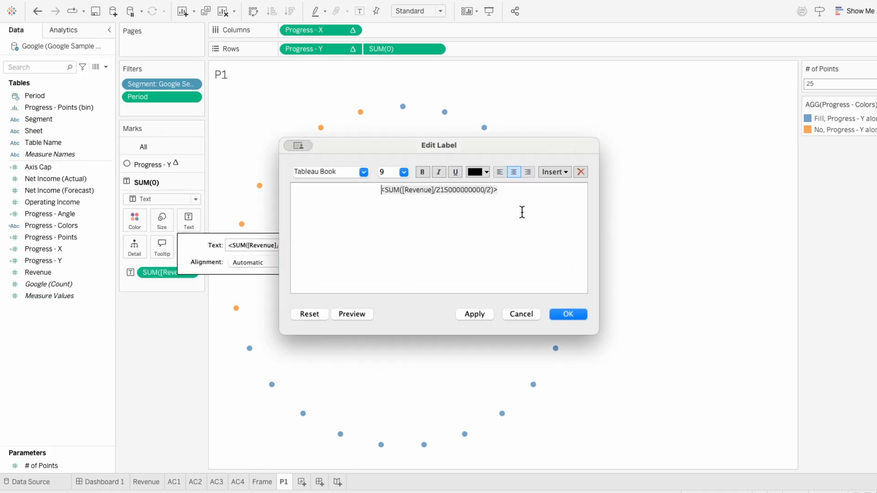
{"action": "left_click_drag", "start_coordinate": [522, 213], "coordinate": [365, 187]}
{"action": "left_click", "coordinate": [404, 172]}
{"action": "left_click", "coordinate": [394, 251]}
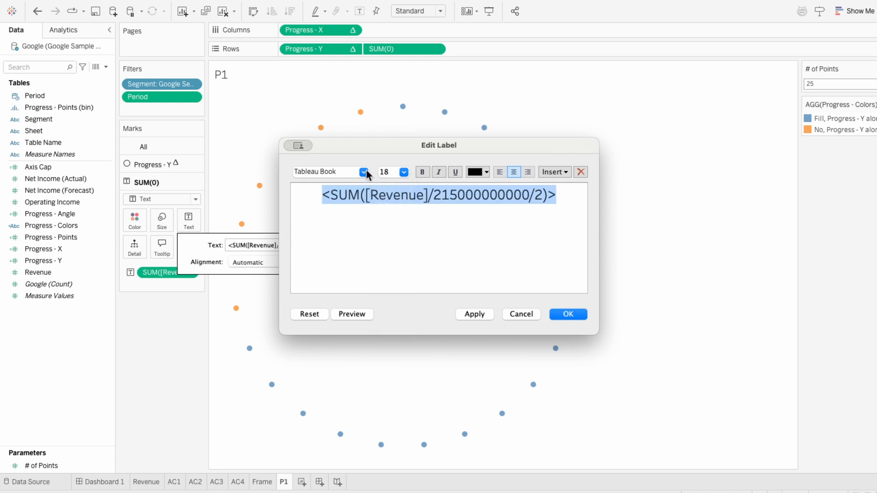
{"action": "left_click", "coordinate": [364, 172]}
{"action": "left_click", "coordinate": [356, 222]}
Step: Insert the text "Progress This Year" on two lines above the revenue calculation in the label
{"action": "left_click_drag", "start_coordinate": [393, 147], "coordinate": [588, 109]}
{"action": "left_click", "coordinate": [512, 155]}
{"action": "key", "text": "Return"}
{"action": "type", "text": "Progress"}
{"action": "key", "text": "Return"}
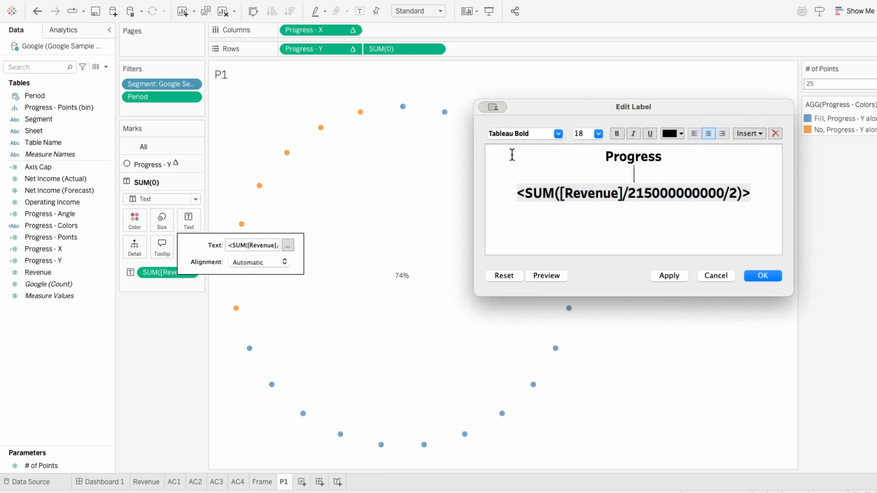
{"action": "type", "text": "This Year"}
Step: Format the "Progress This Year" lines as 10-point Tableau Medium and apply the label
{"action": "left_click_drag", "start_coordinate": [688, 172], "coordinate": [590, 142]}
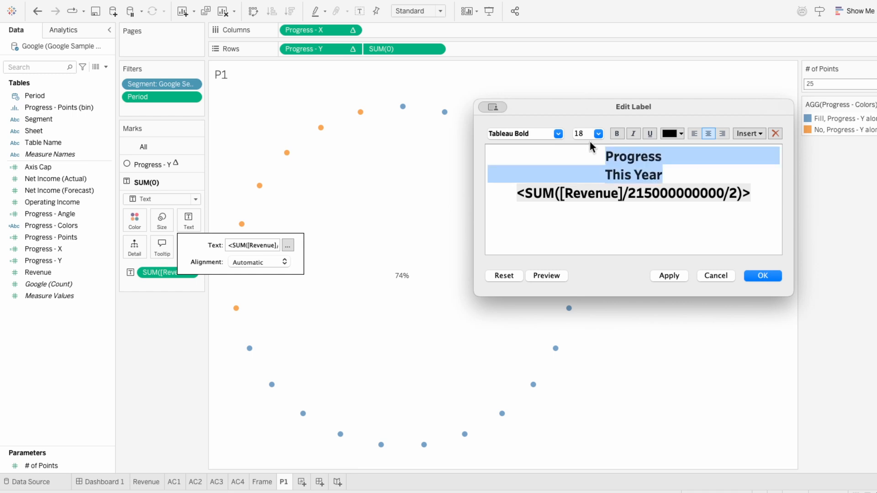
{"action": "left_click", "coordinate": [598, 134]}
{"action": "left_click", "coordinate": [589, 160]}
{"action": "left_click", "coordinate": [558, 134]}
{"action": "left_click", "coordinate": [550, 213]}
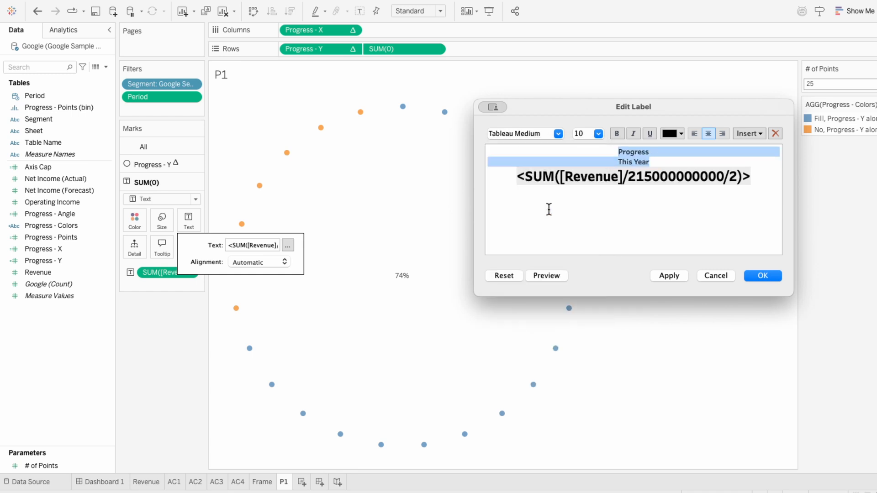
{"action": "left_click", "coordinate": [672, 276]}
{"action": "left_click", "coordinate": [768, 277]}
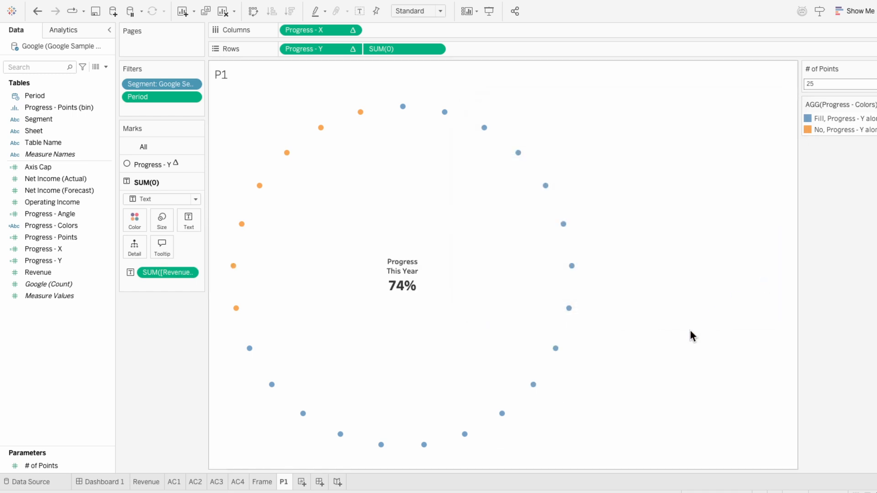
Step: Remove Measure Names from the color of the Progress - Y marks
{"action": "left_click", "coordinate": [173, 163]}
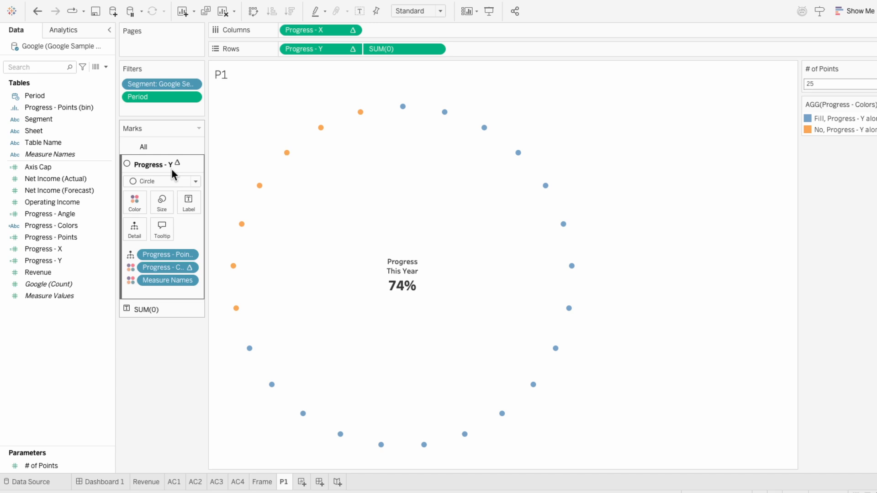
{"action": "right_click", "coordinate": [152, 281]}
{"action": "left_click", "coordinate": [172, 385]}
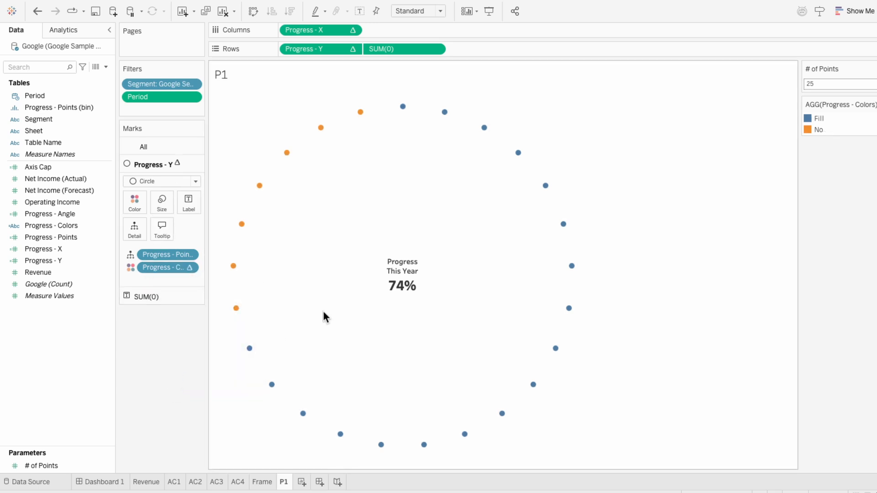
Step: Recolor Progress - Colors with the White-Black-Transparent palette, assigning white to Fill and the transparent swatch to No
{"action": "left_click", "coordinate": [872, 104]}
{"action": "left_click", "coordinate": [871, 116]}
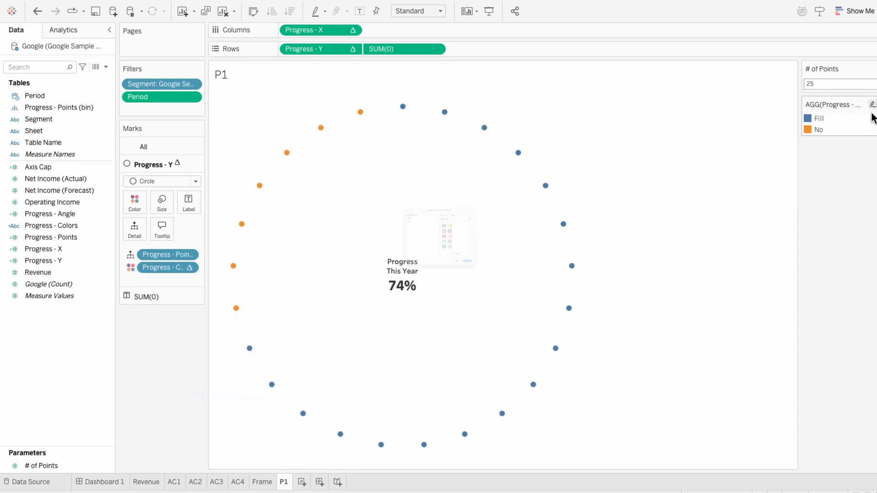
{"action": "left_click", "coordinate": [467, 163]}
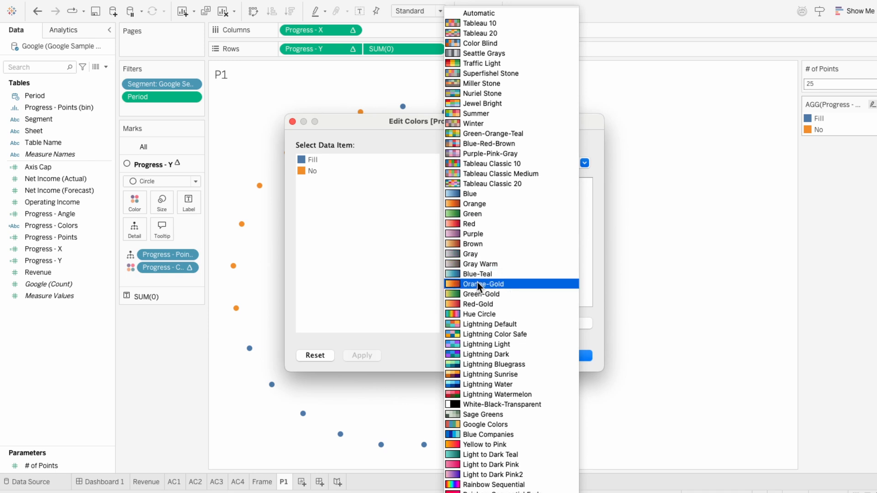
{"action": "left_click", "coordinate": [471, 404]}
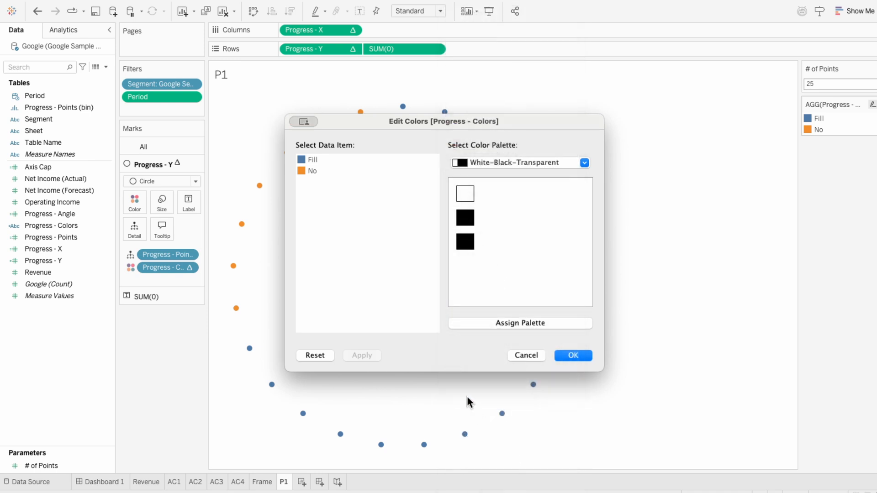
{"action": "left_click", "coordinate": [302, 161]}
{"action": "left_click", "coordinate": [464, 194]}
{"action": "left_click", "coordinate": [465, 242]}
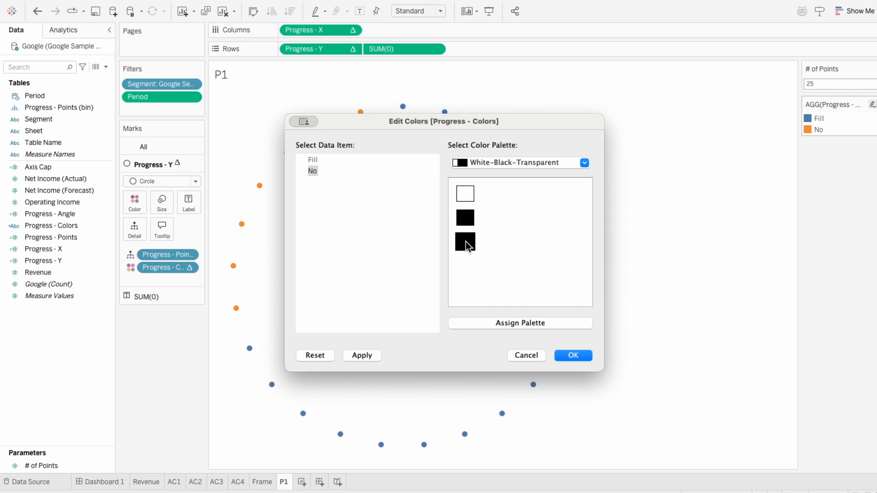
{"action": "left_click", "coordinate": [573, 356]}
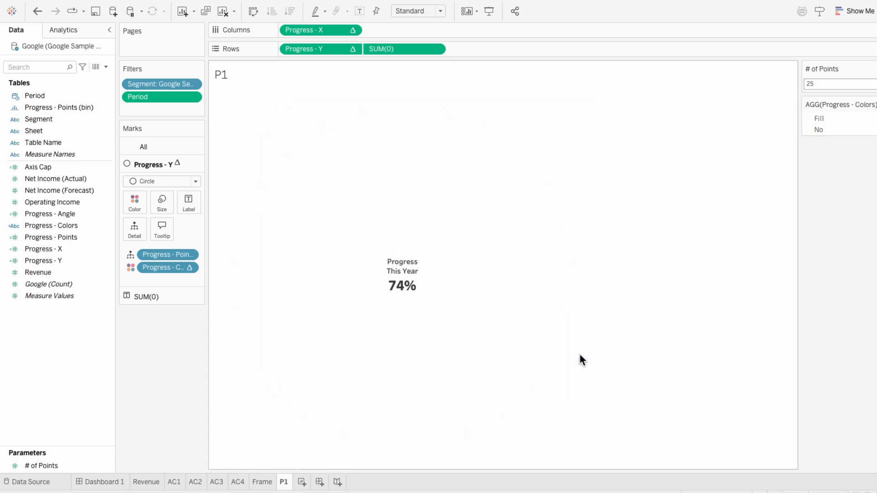
Step: Change the font color of the entire SUM(0) label to white
{"action": "left_click", "coordinate": [176, 296]}
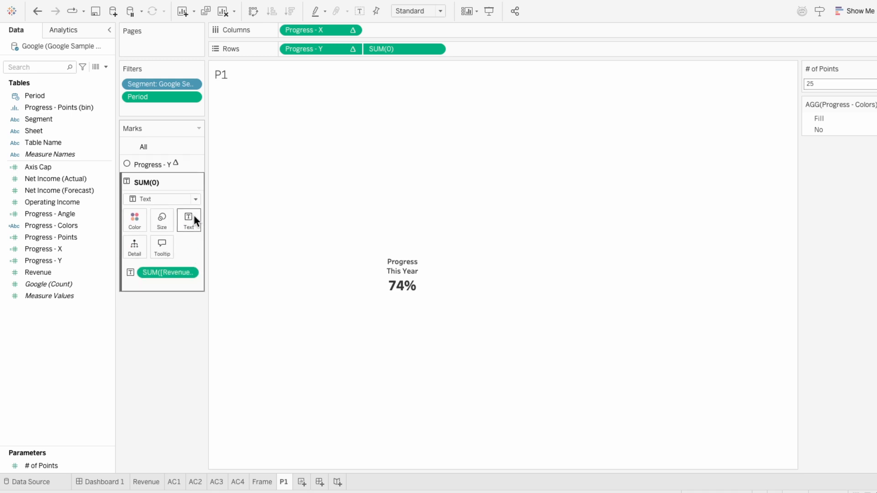
{"action": "left_click", "coordinate": [188, 219]}
{"action": "left_click", "coordinate": [288, 247]}
{"action": "left_click", "coordinate": [679, 133]}
{"action": "left_click", "coordinate": [703, 192]}
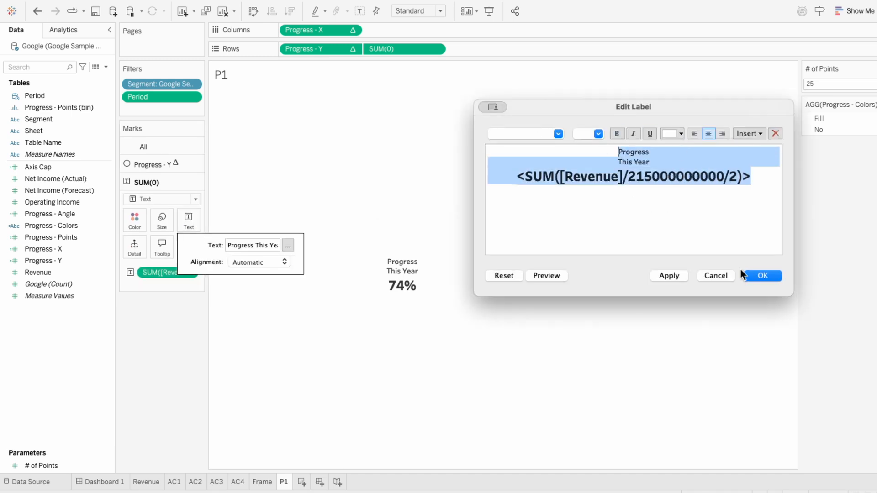
{"action": "left_click", "coordinate": [741, 276]}
{"action": "left_click", "coordinate": [229, 407]}
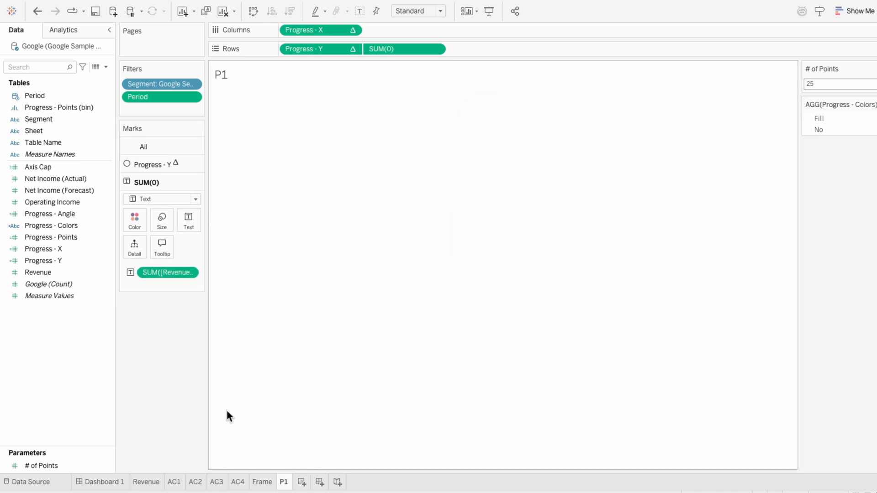
Step: Place sheet P1 as a floating chart beside the revenue card in the Google Search & Other panel, with its title hidden and its size reduced to fit
{"action": "left_click", "coordinate": [120, 481]}
{"action": "left_click", "coordinate": [94, 446]}
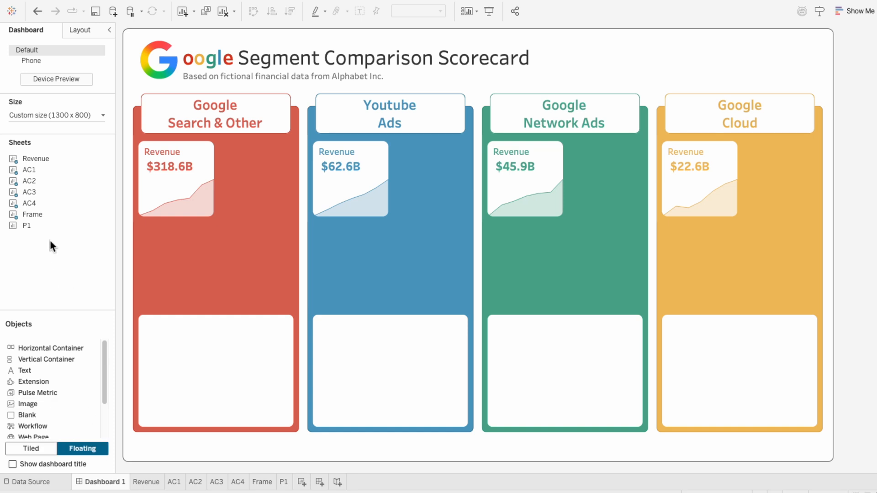
{"action": "left_click_drag", "start_coordinate": [27, 225], "coordinate": [223, 142]}
{"action": "right_click", "coordinate": [230, 144]}
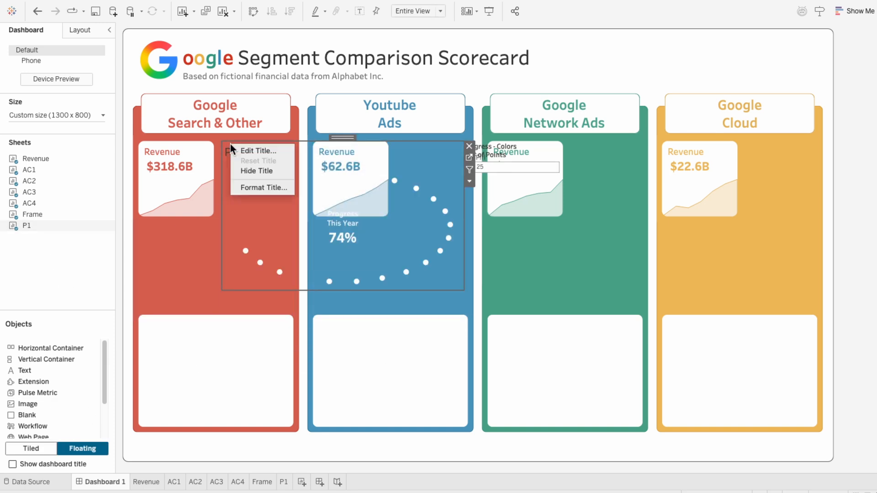
{"action": "left_click", "coordinate": [246, 171]}
{"action": "left_click_drag", "start_coordinate": [463, 290], "coordinate": [297, 221]}
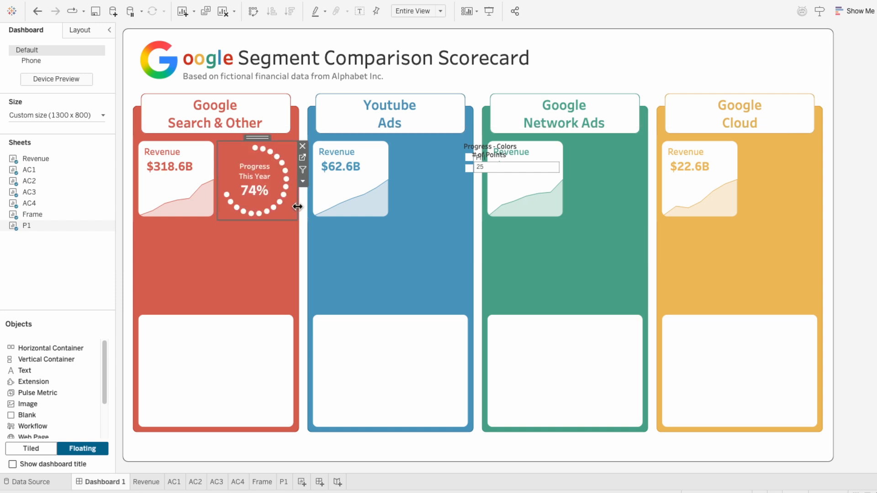
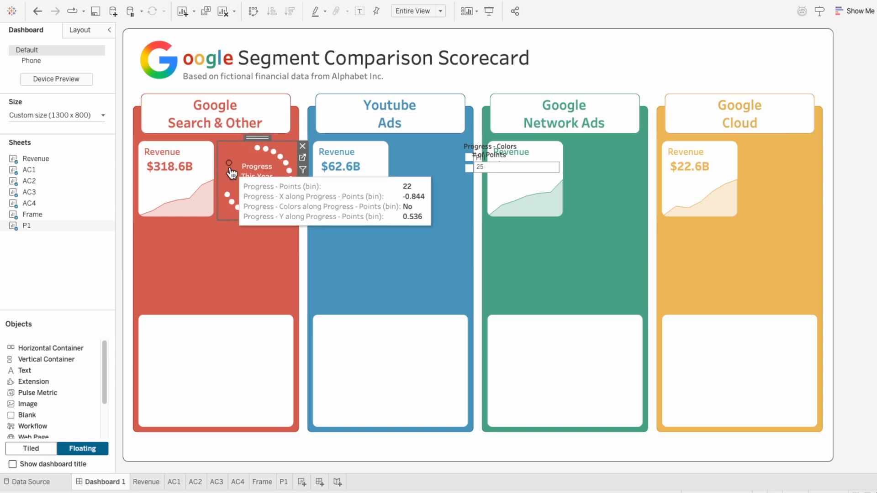
Step: Give the Progress - Y circle marks on sheet P1 a white border
{"action": "left_click", "coordinate": [284, 482]}
{"action": "left_click", "coordinate": [160, 164]}
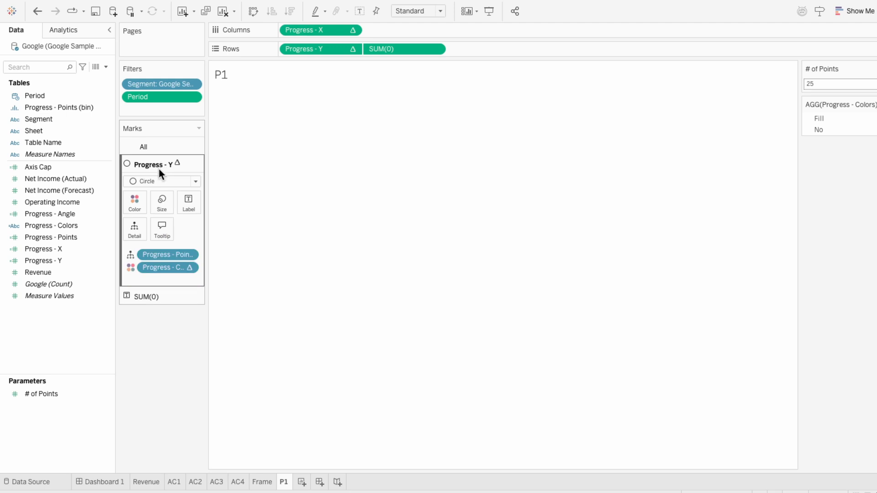
{"action": "left_click", "coordinate": [133, 202]}
{"action": "left_click", "coordinate": [169, 296]}
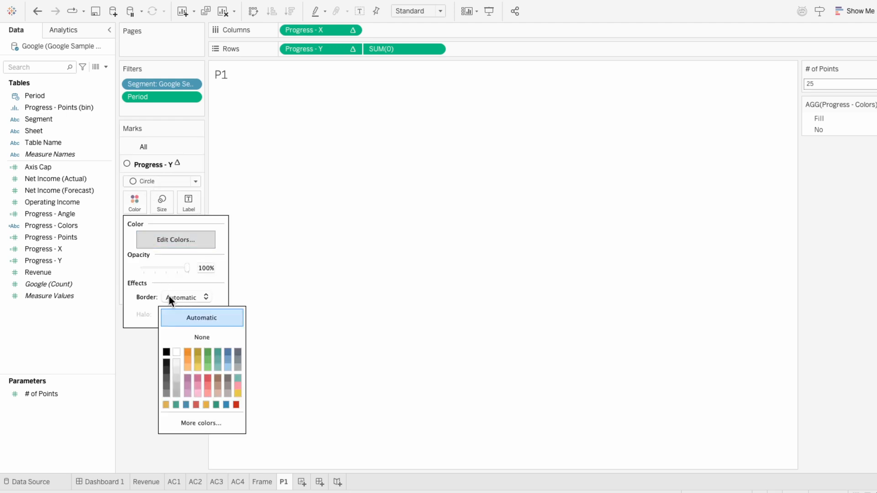
{"action": "left_click", "coordinate": [140, 344]}
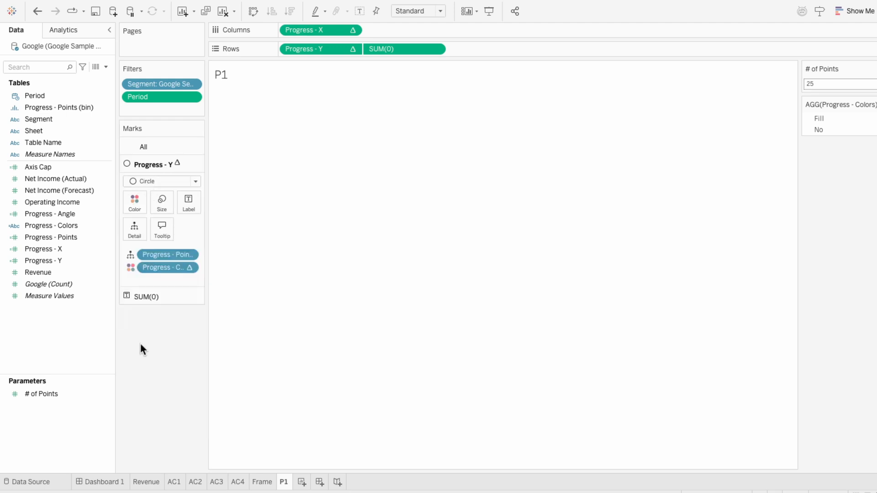
Step: Clear the tooltip text for all marks on sheet P1 and return to Dashboard 1
{"action": "left_click", "coordinate": [147, 146]}
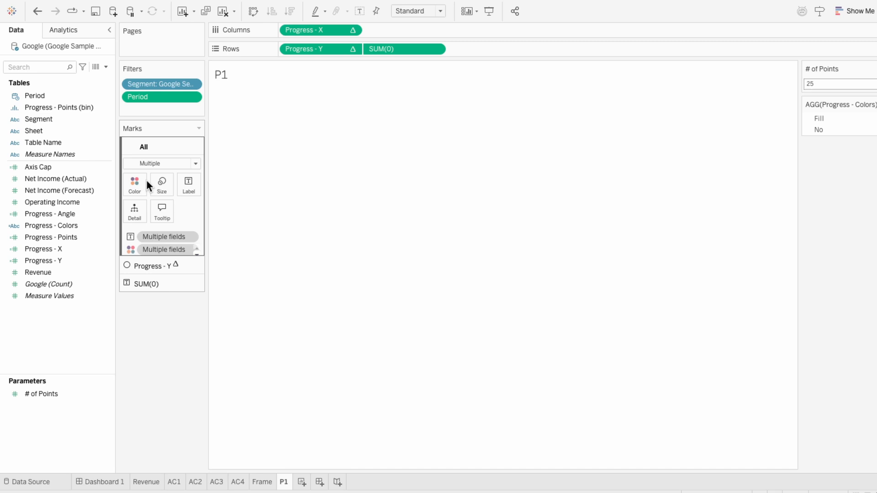
{"action": "left_click", "coordinate": [158, 212]}
{"action": "left_click_drag", "start_coordinate": [416, 242], "coordinate": [262, 171]}
{"action": "key", "text": "BackSpace"}
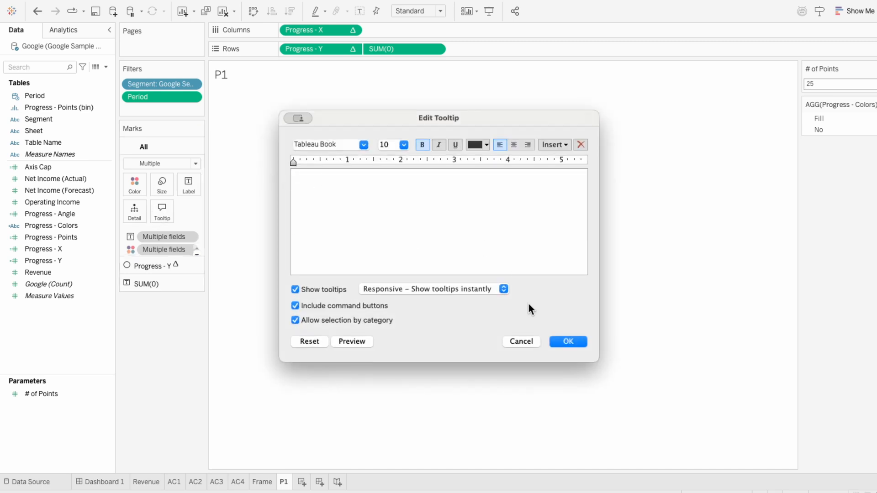
{"action": "left_click", "coordinate": [562, 343]}
{"action": "left_click", "coordinate": [117, 483]}
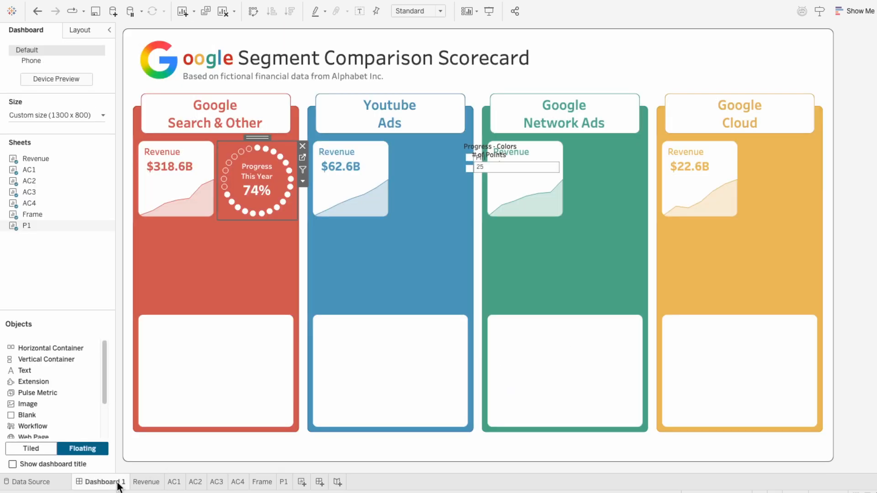
{"action": "left_click", "coordinate": [241, 450]}
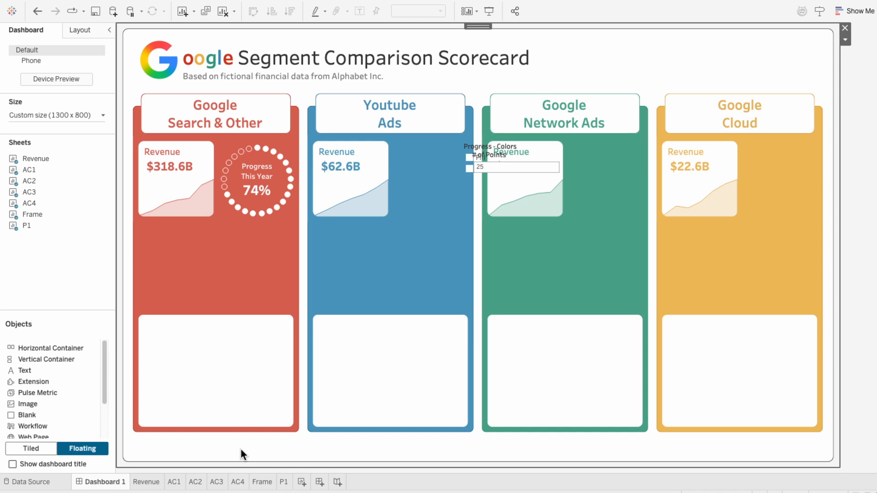
Step: Try the progress chart at a larger size with # of Points set to 50, and shrink it back into the red panel
{"action": "left_click", "coordinate": [292, 210]}
{"action": "left_click_drag", "start_coordinate": [296, 216], "coordinate": [333, 256]}
{"action": "left_click", "coordinate": [483, 168]}
{"action": "type", "text": "5"}
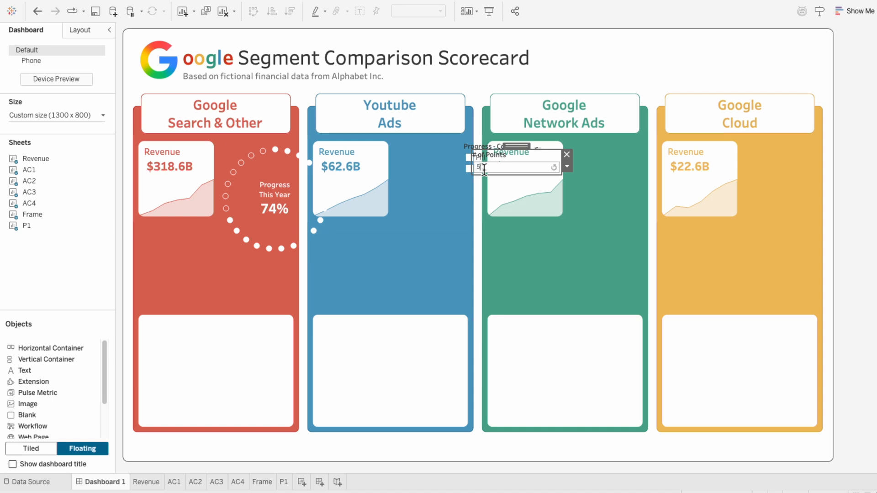
{"action": "type", "text": "0"}
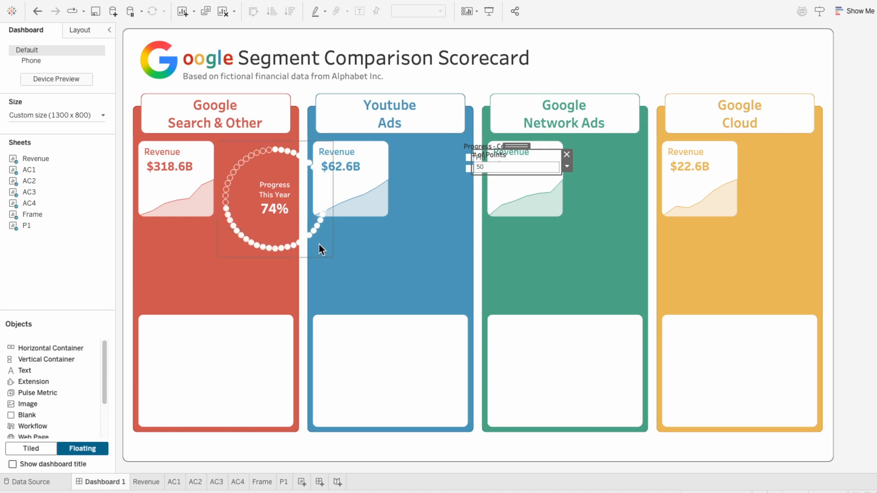
{"action": "left_click_drag", "start_coordinate": [319, 245], "coordinate": [296, 219]}
Step: Set # of Points to 20, and remove the parameter control and the Progress - Colors legend from the dashboard
{"action": "left_click", "coordinate": [484, 168]}
{"action": "type", "text": "20"}
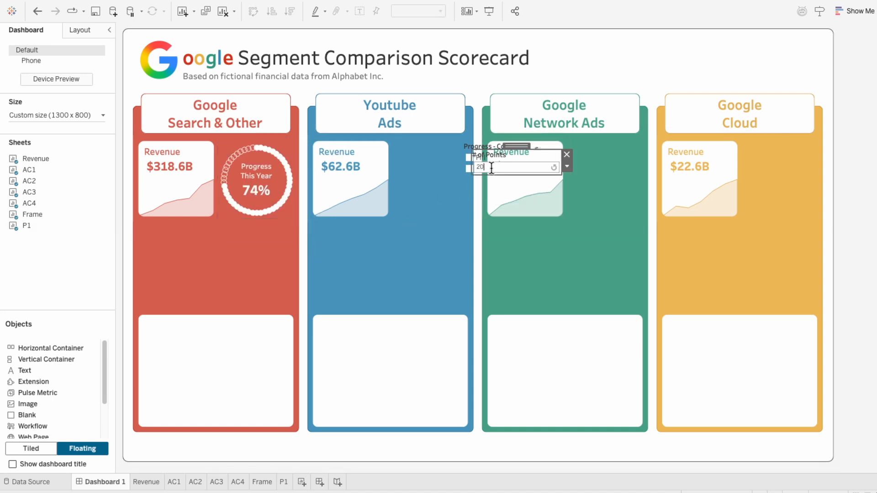
{"action": "key", "text": "Return"}
{"action": "left_click", "coordinate": [567, 155]}
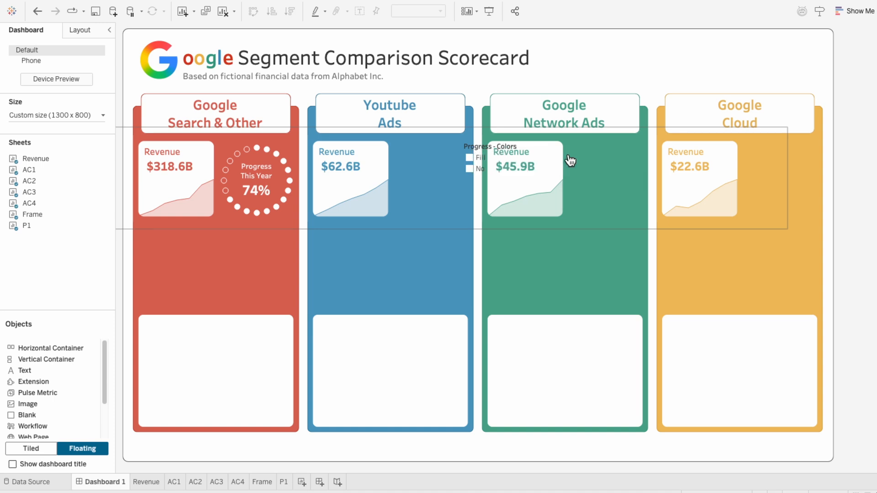
{"action": "key", "text": "ctrl+v"}
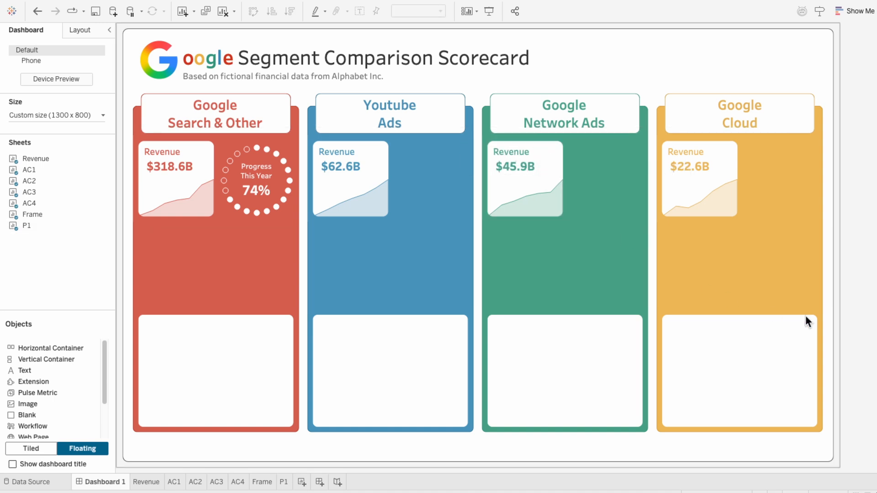
Step: Add the matching progress charts P2, P3 and P4 to the Youtube Ads, Google Network Ads and Google Cloud panels
{"action": "key", "text": "ctrl+v"}
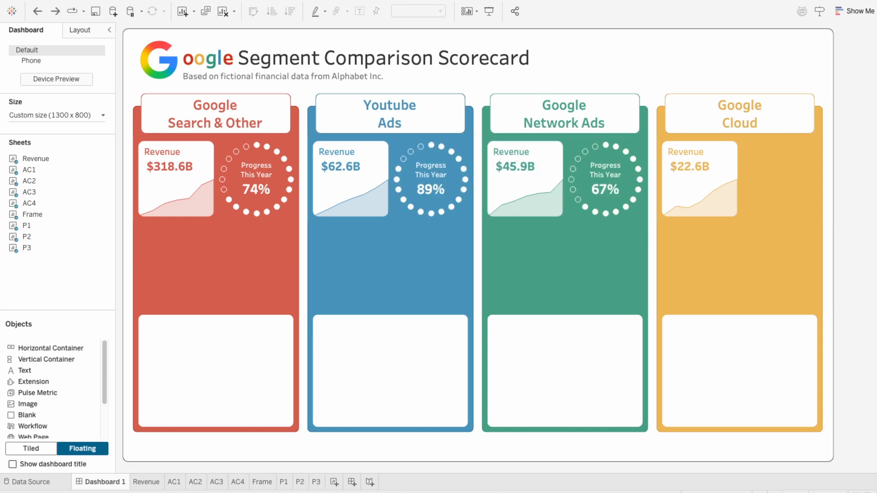
{"action": "key", "text": "ctrl+v"}
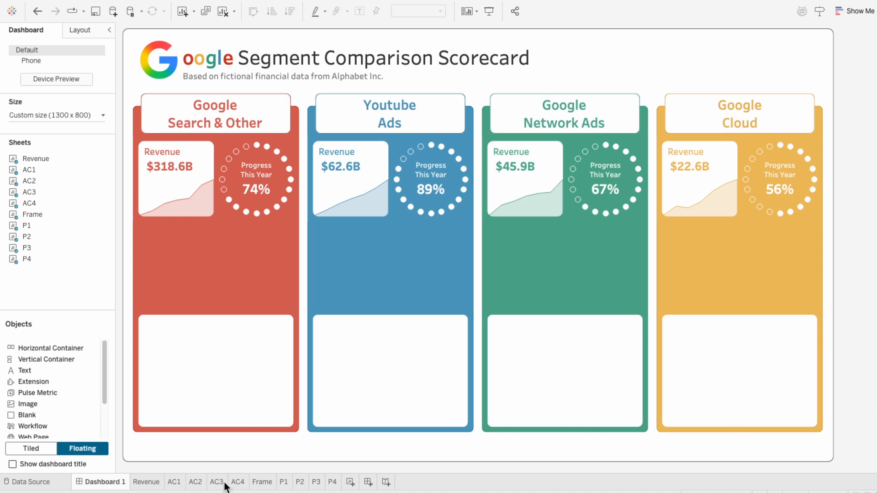
Step: Filter the Revenue sheet to the Google table name and return to Dashboard 1
{"action": "left_click", "coordinate": [157, 482]}
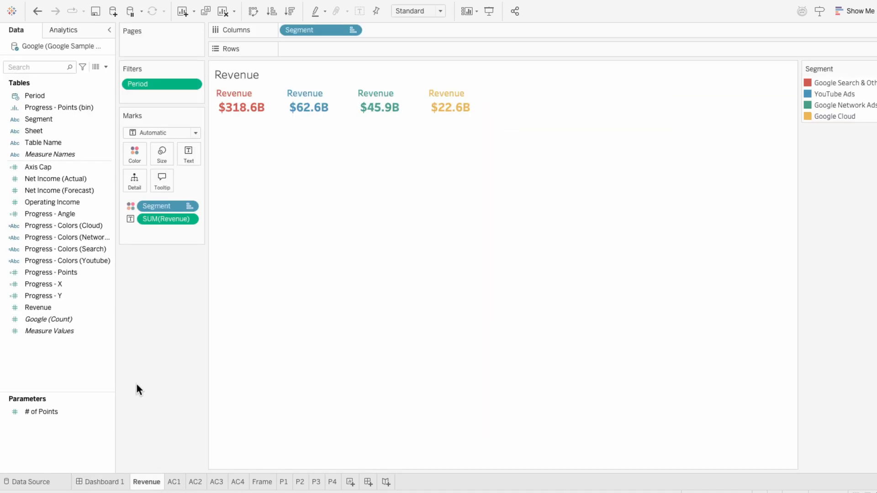
{"action": "left_click_drag", "start_coordinate": [64, 141], "coordinate": [160, 91]}
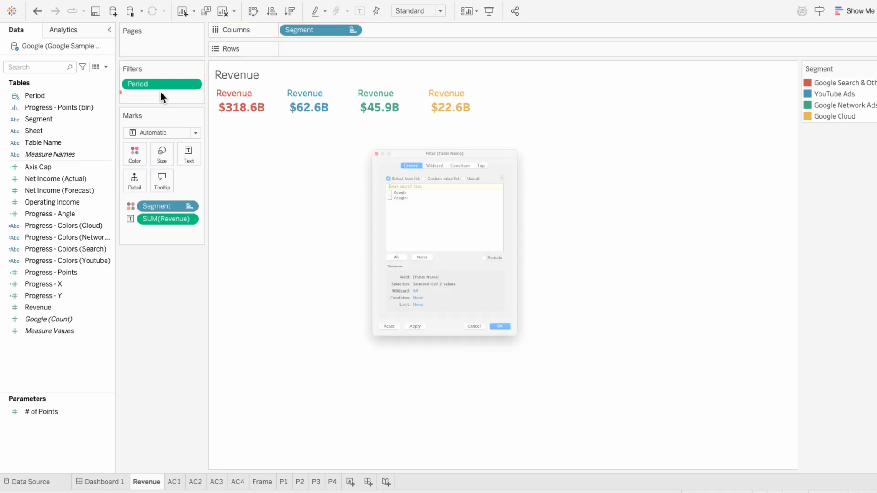
{"action": "left_click", "coordinate": [545, 394]}
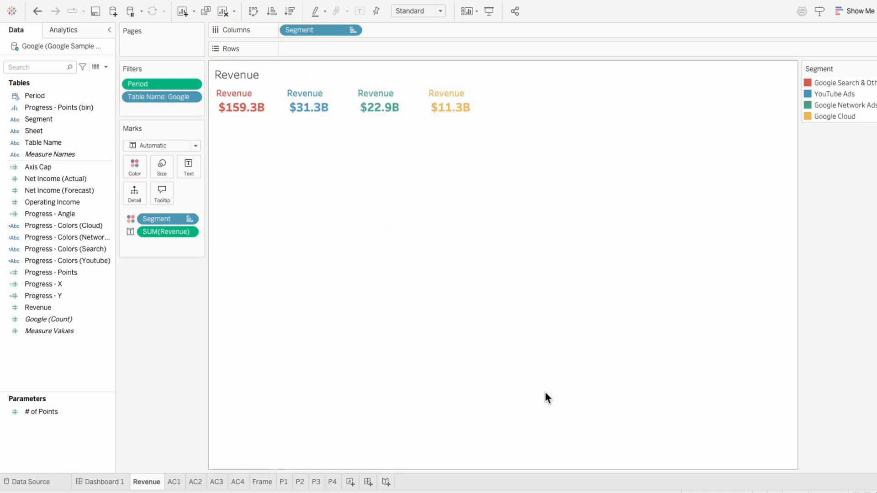
{"action": "left_click", "coordinate": [105, 483]}
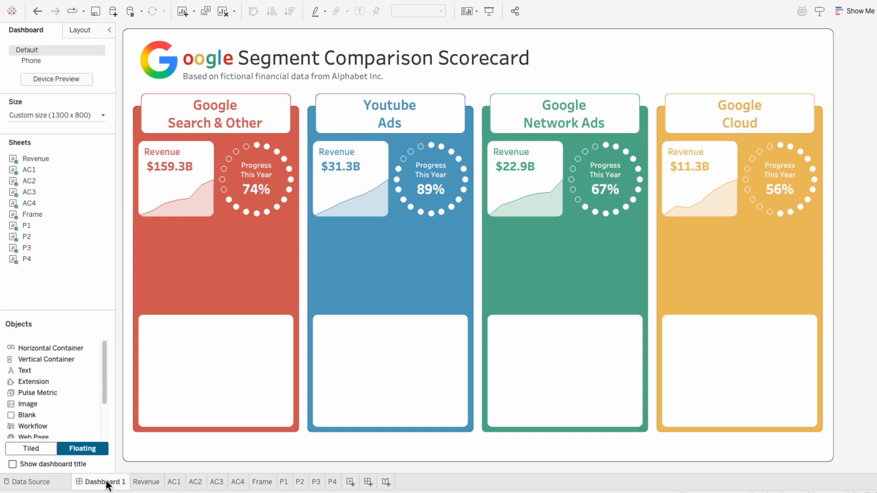
Step: Create a new worksheet named NBC1
{"action": "left_click", "coordinate": [350, 482]}
{"action": "double_click", "coordinate": [352, 482]}
{"action": "type", "text": "NE"}
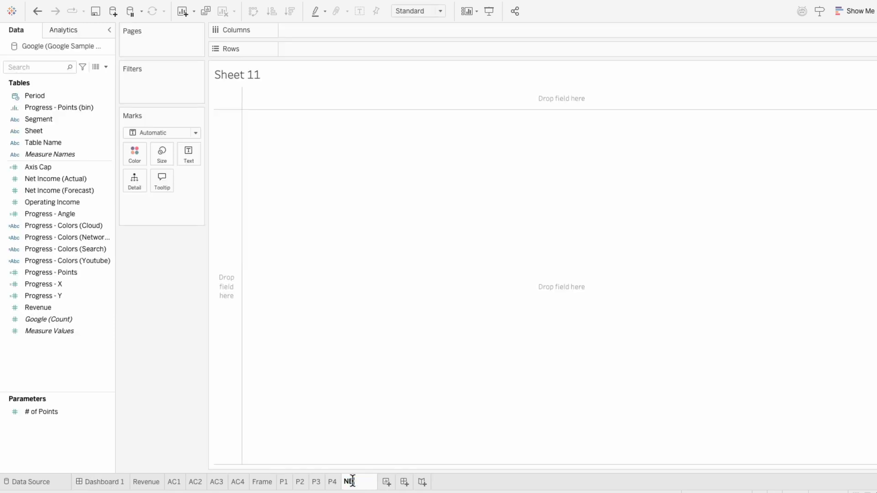
{"action": "type", "text": "C1"}
{"action": "key", "text": "Return"}
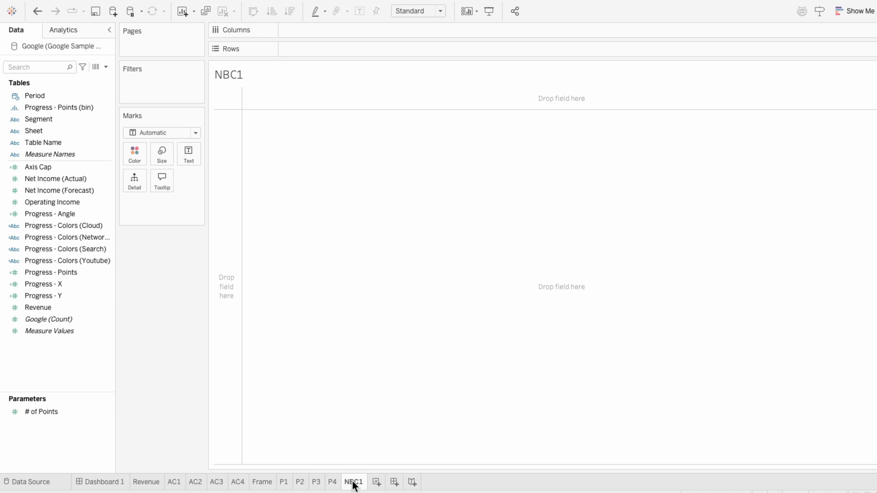
Step: Add Period to the rows of NBC1 as a discrete quarter-and-year date
{"action": "left_click_drag", "start_coordinate": [83, 97], "coordinate": [313, 50]}
{"action": "right_click", "coordinate": [313, 48]}
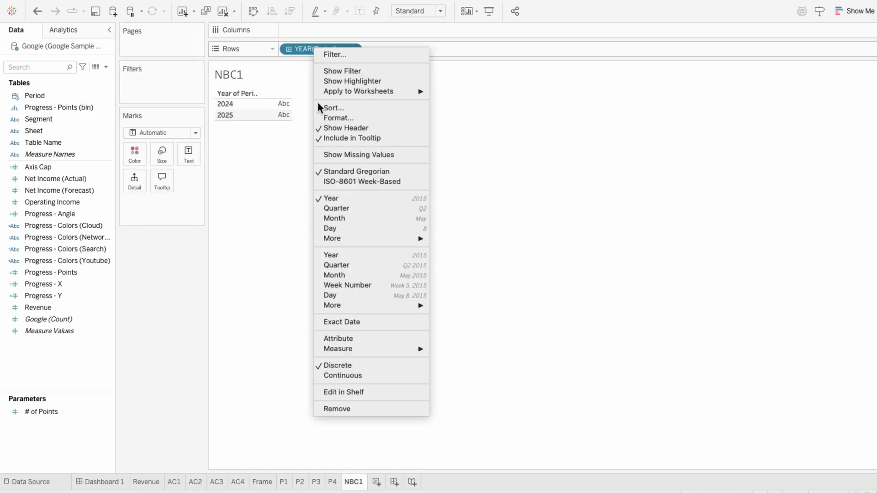
{"action": "left_click", "coordinate": [333, 265]}
{"action": "right_click", "coordinate": [309, 46]}
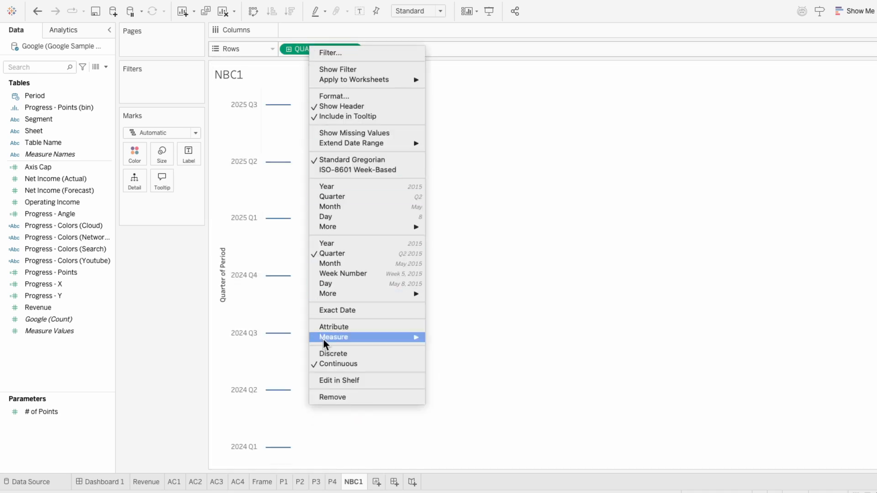
{"action": "left_click", "coordinate": [327, 355]}
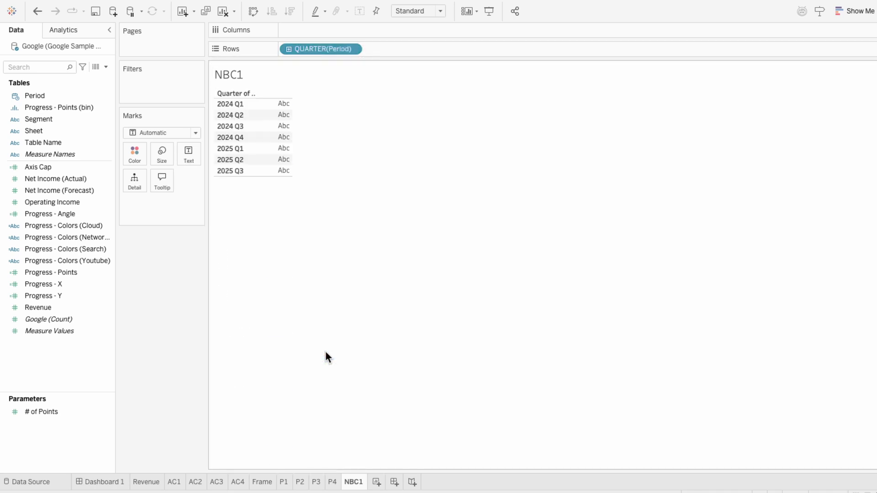
Step: Plot Revenue and Operating Income on the columns as a dual axis with synchronized axes
{"action": "left_click_drag", "start_coordinate": [75, 308], "coordinate": [345, 26]}
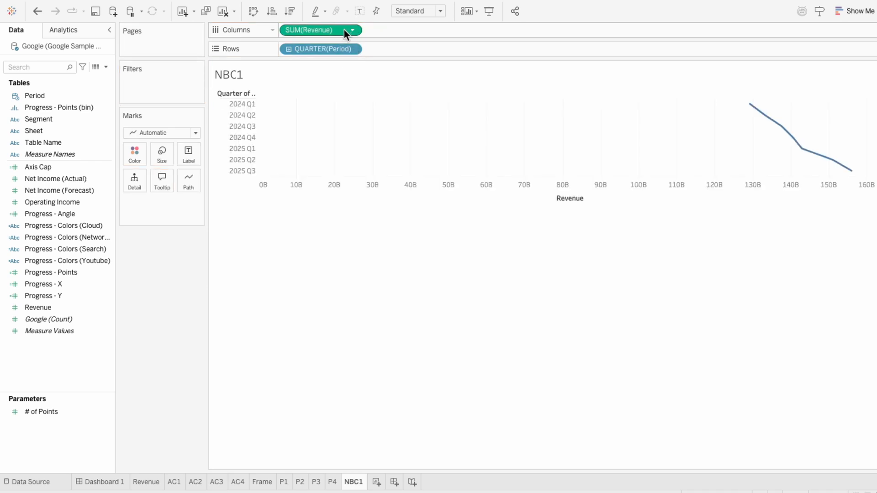
{"action": "left_click_drag", "start_coordinate": [66, 202], "coordinate": [413, 26]}
{"action": "right_click", "coordinate": [413, 26]}
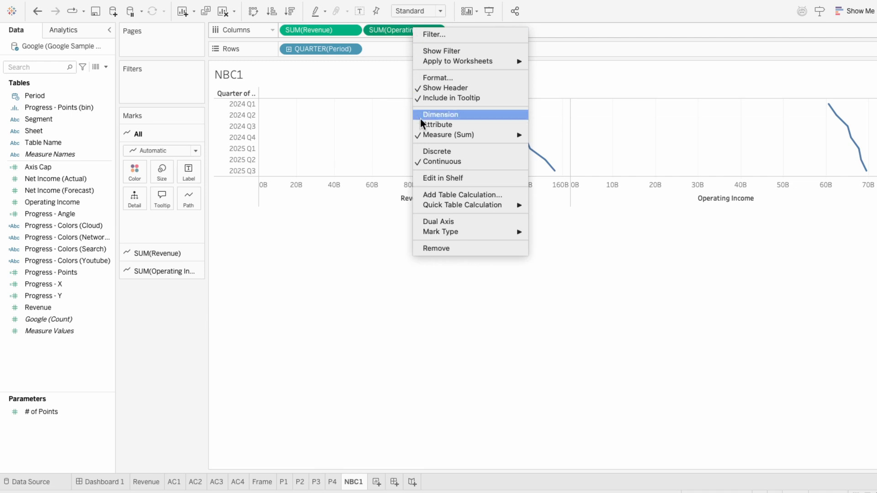
{"action": "left_click", "coordinate": [428, 222]}
{"action": "right_click", "coordinate": [425, 212]}
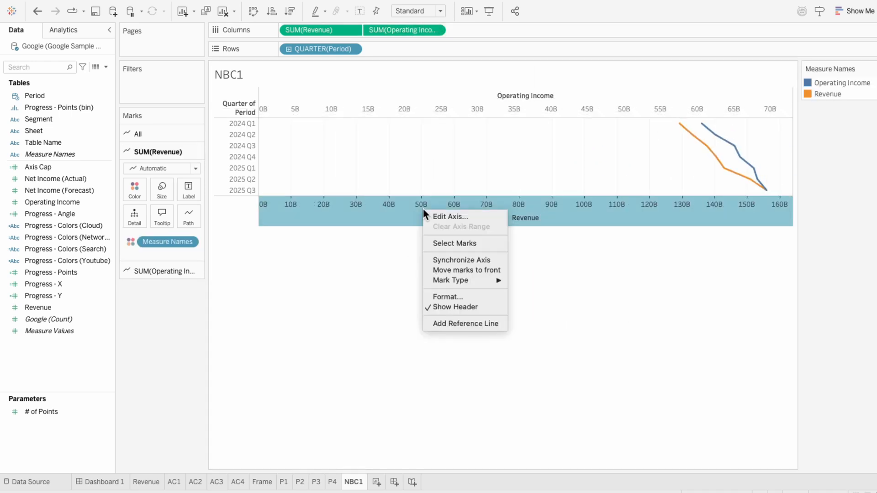
{"action": "left_click", "coordinate": [437, 259]}
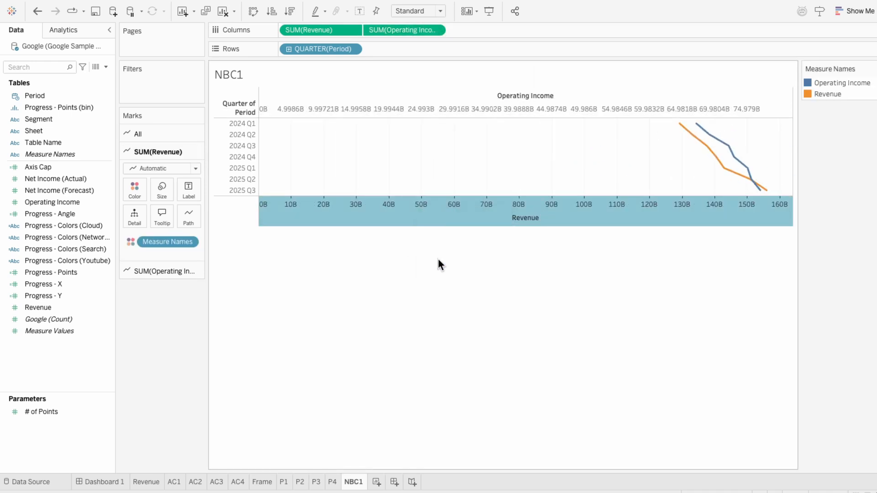
Step: Change the mark type of both measures to Bar
{"action": "left_click", "coordinate": [156, 133]}
{"action": "left_click", "coordinate": [160, 151]}
{"action": "left_click", "coordinate": [162, 175]}
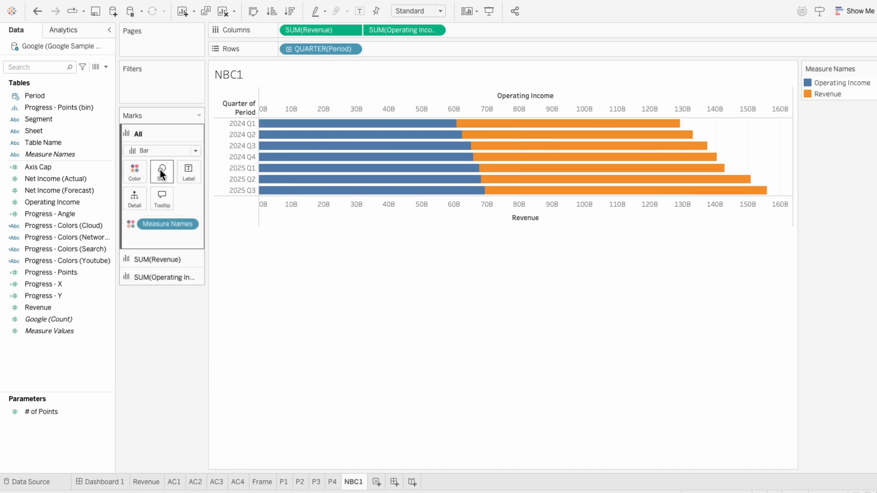
{"action": "mouse_move", "coordinate": [323, 193]}
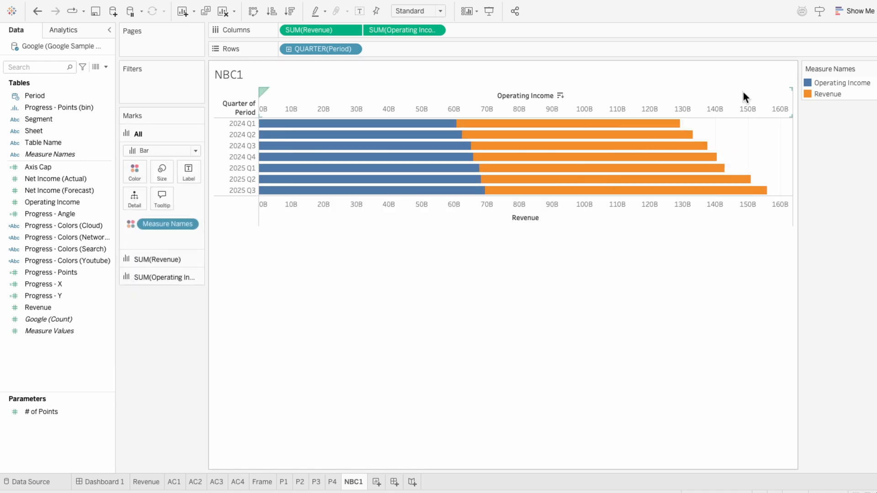
{"action": "mouse_move", "coordinate": [705, 192]}
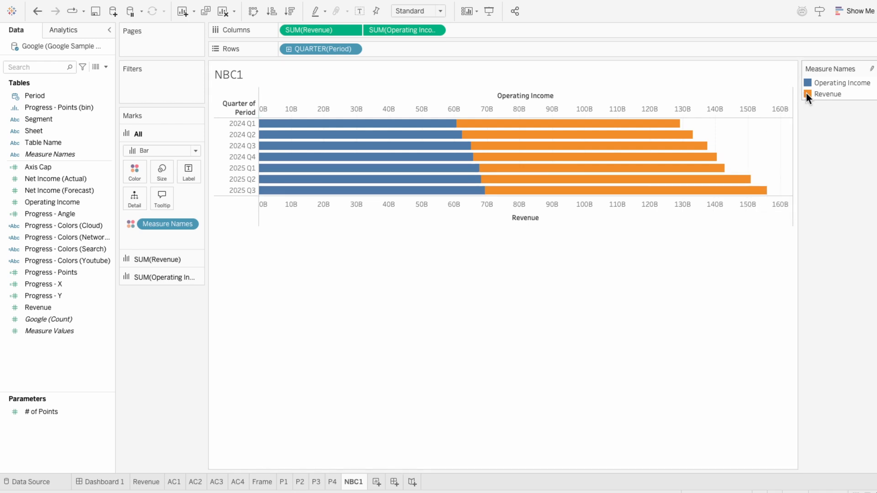
{"action": "mouse_move", "coordinate": [618, 129]}
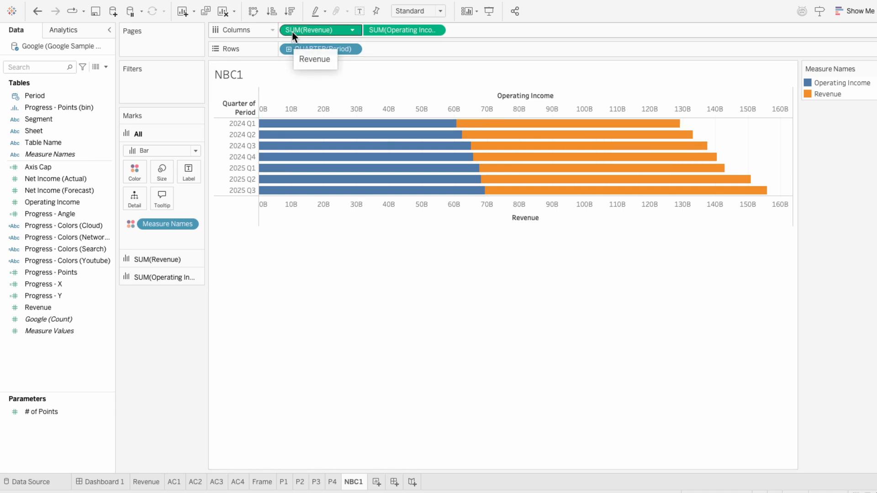
Step: Remove Measure Names from the Revenue marks and color the Revenue bars light pink
{"action": "left_click", "coordinate": [160, 259]}
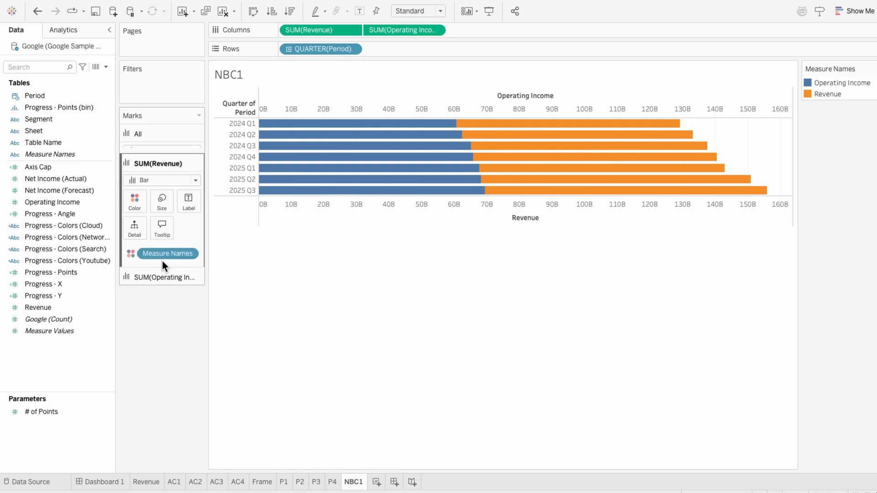
{"action": "right_click", "coordinate": [148, 244]}
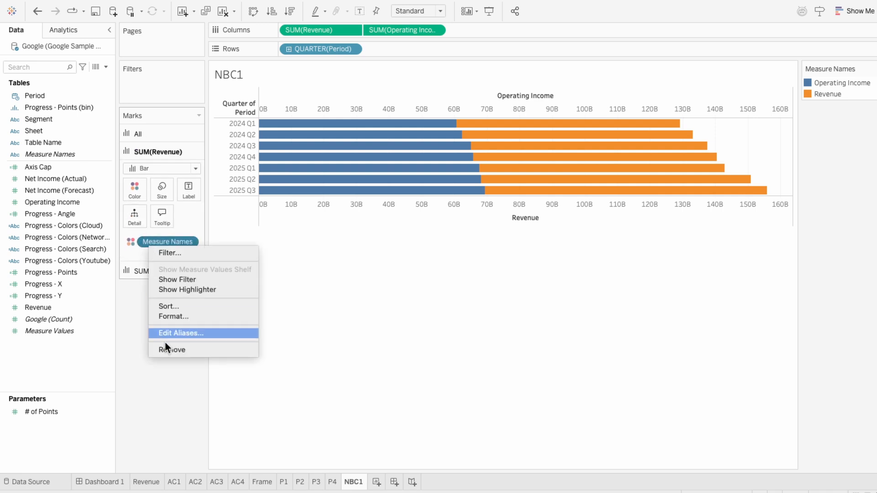
{"action": "left_click", "coordinate": [166, 350]}
{"action": "left_click", "coordinate": [138, 193]}
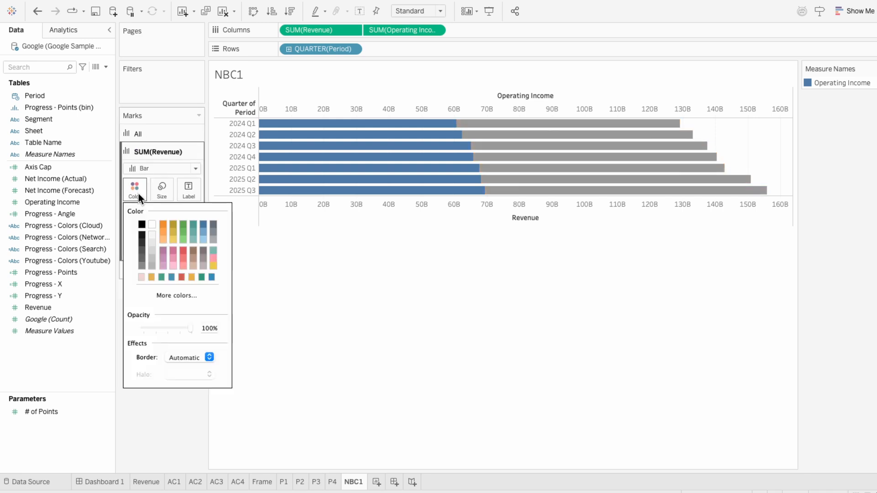
{"action": "left_click", "coordinate": [142, 276]}
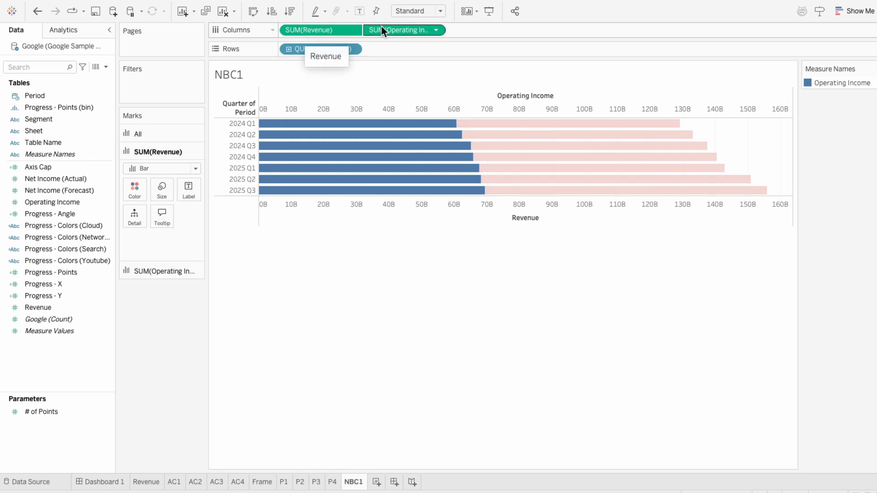
Step: Remove Measure Names from the Operating Income marks and color the Operating Income bars white
{"action": "mouse_move", "coordinate": [346, 134]}
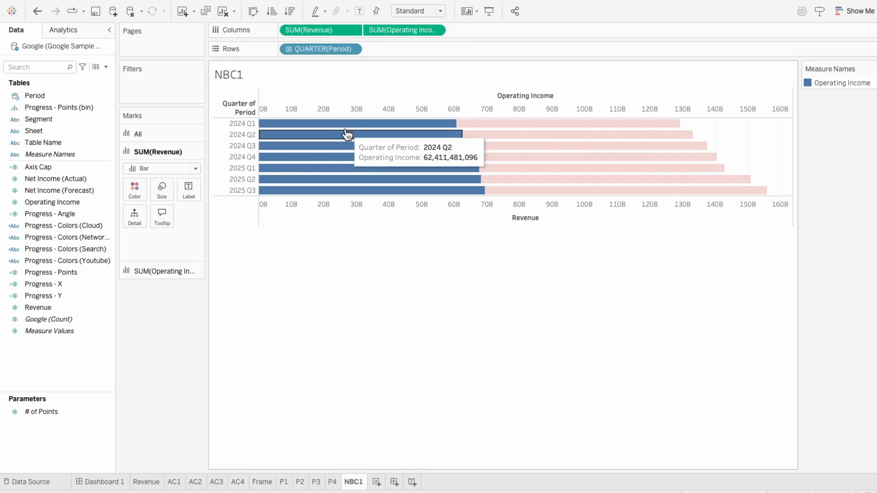
{"action": "left_click", "coordinate": [169, 269]}
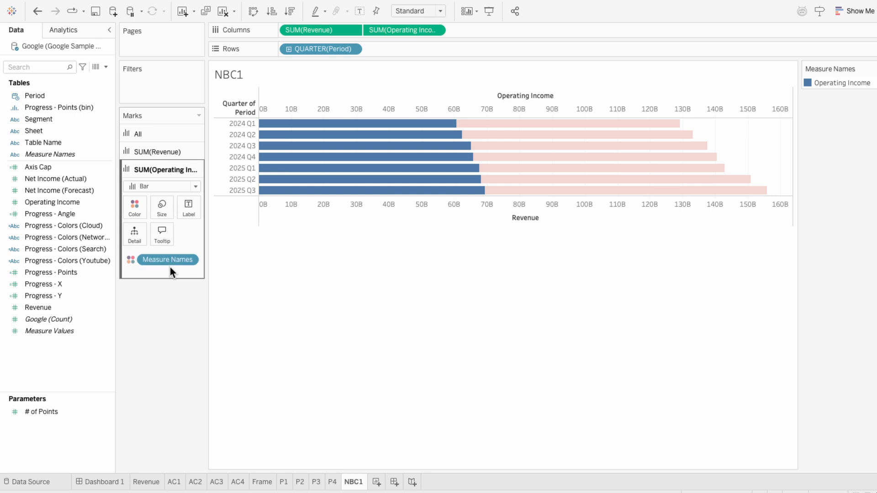
{"action": "right_click", "coordinate": [164, 262]}
{"action": "left_click", "coordinate": [182, 365]}
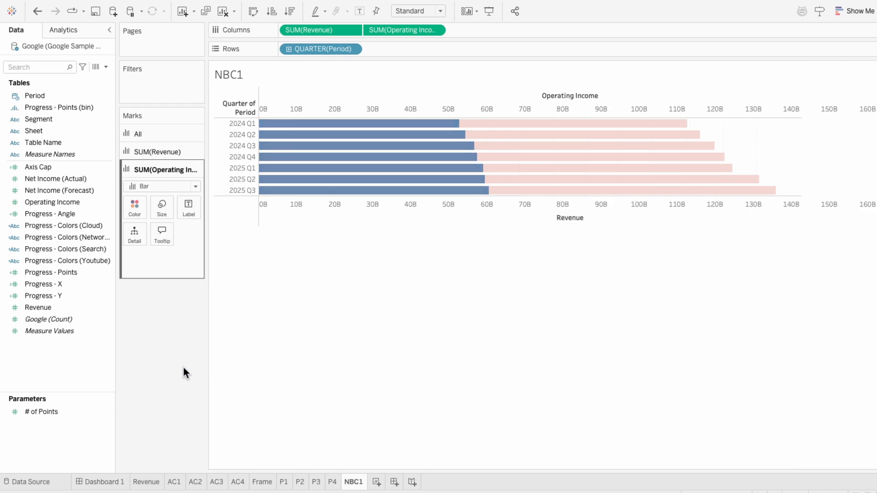
{"action": "left_click", "coordinate": [134, 207]}
{"action": "left_click", "coordinate": [151, 243]}
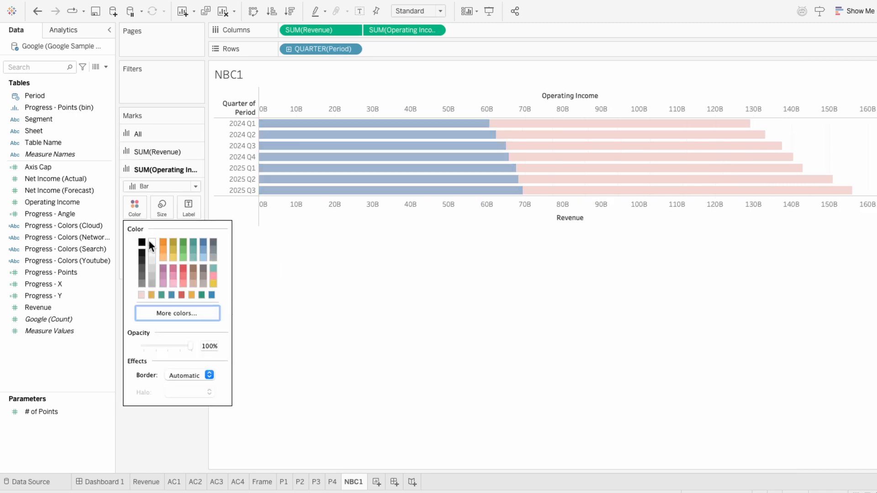
Step: Shade the whole NBC1 worksheet background with the red from the custom palette colors
{"action": "left_click", "coordinate": [304, 223]}
{"action": "right_click", "coordinate": [303, 217]}
{"action": "right_click", "coordinate": [299, 171]}
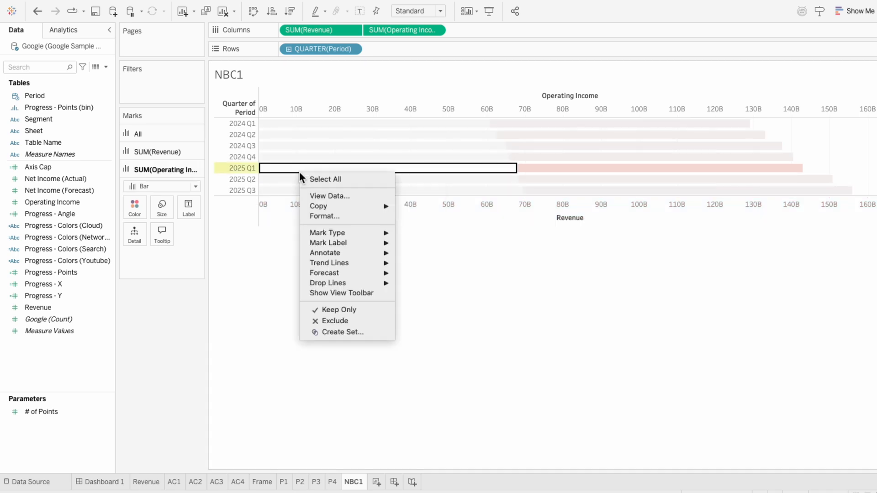
{"action": "left_click", "coordinate": [320, 216]}
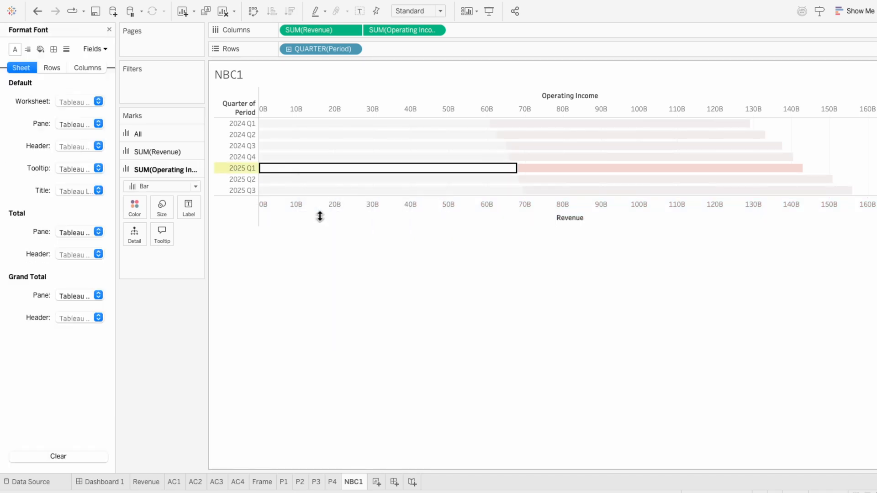
{"action": "left_click", "coordinate": [41, 49]}
{"action": "left_click", "coordinate": [69, 102]}
{"action": "left_click", "coordinate": [99, 190]}
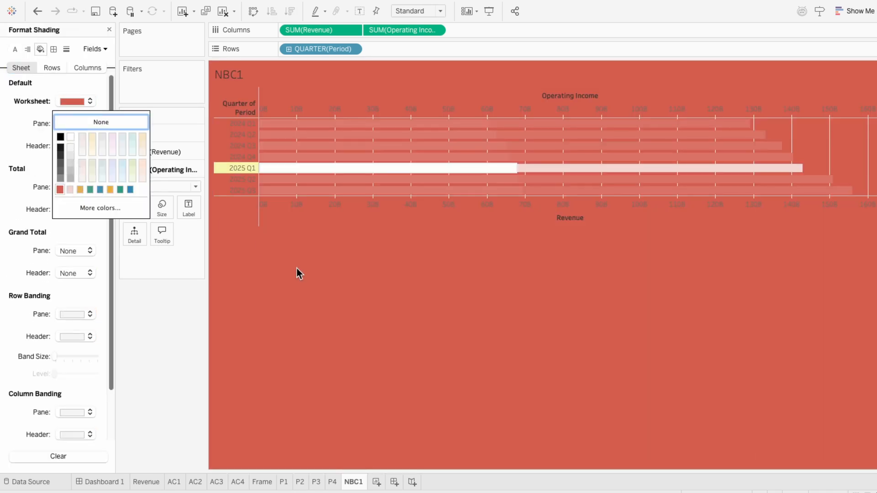
{"action": "left_click", "coordinate": [306, 274]}
Step: Set the default worksheet font of NBC1 to bold Tableau text in white
{"action": "left_click", "coordinate": [16, 50]}
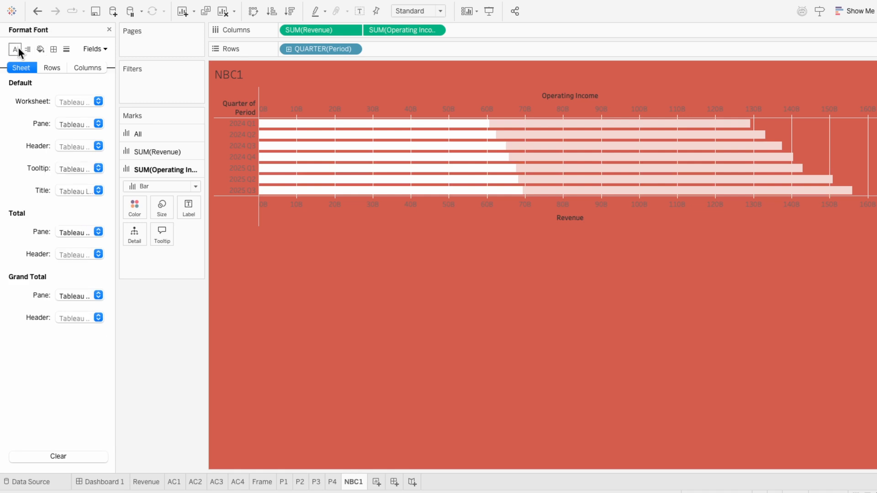
{"action": "left_click", "coordinate": [66, 101]}
{"action": "left_click", "coordinate": [127, 124]}
{"action": "left_click", "coordinate": [91, 161]}
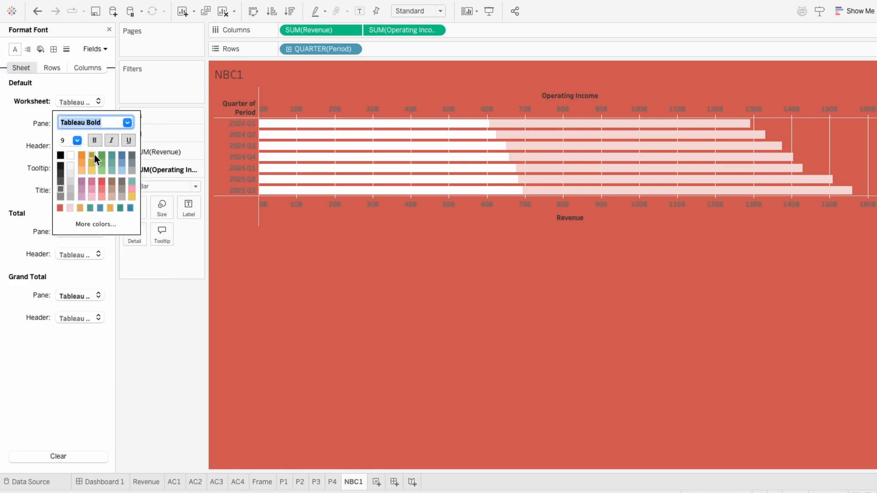
{"action": "left_click", "coordinate": [71, 157]}
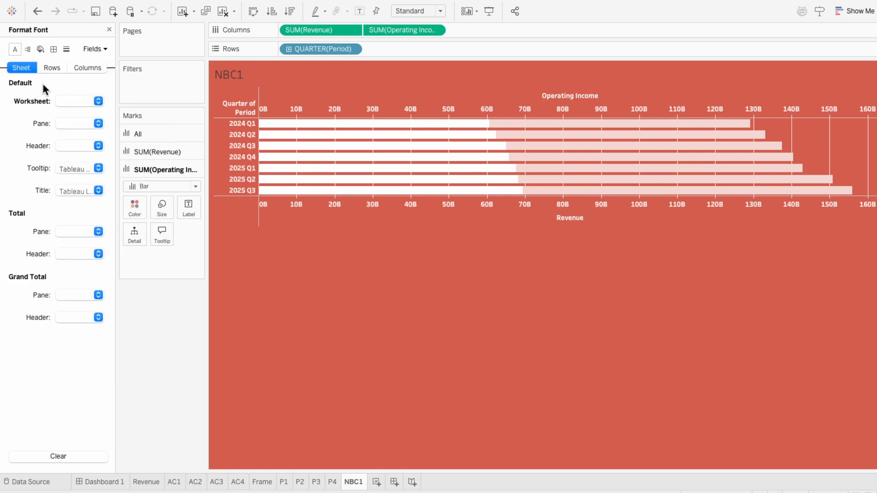
Step: Set the row divider and column divider pane borders of NBC1 to None
{"action": "left_click", "coordinate": [54, 49]}
{"action": "left_click", "coordinate": [66, 315]}
{"action": "left_click", "coordinate": [65, 334]}
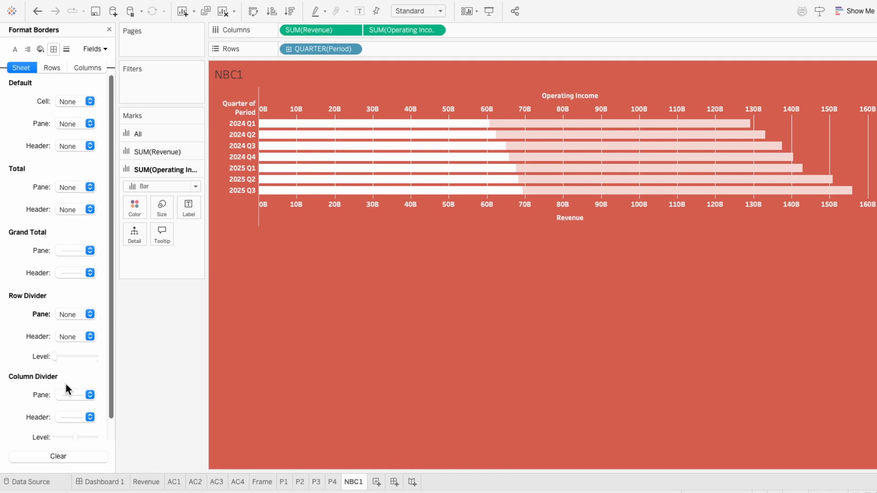
{"action": "left_click", "coordinate": [69, 395]}
{"action": "left_click", "coordinate": [72, 237]}
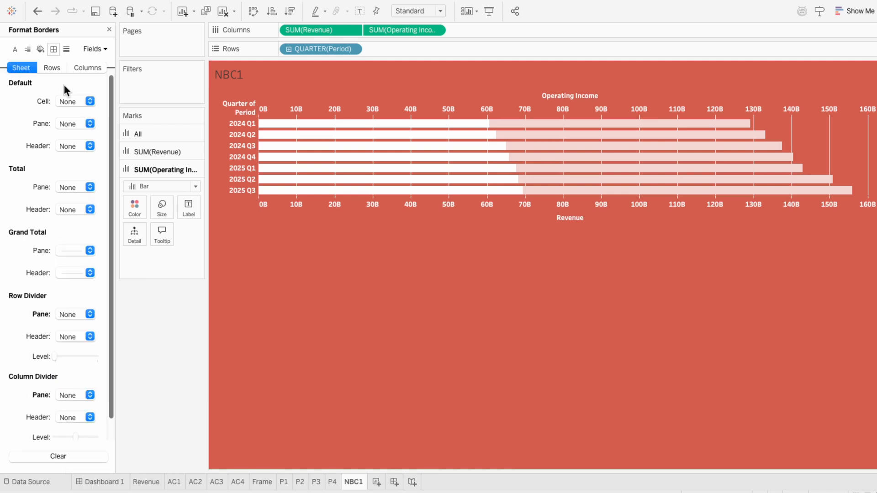
Step: Set the sheet's zero lines and the column grid lines to None
{"action": "left_click", "coordinate": [66, 48]}
{"action": "left_click", "coordinate": [71, 124]}
{"action": "left_click", "coordinate": [69, 143]}
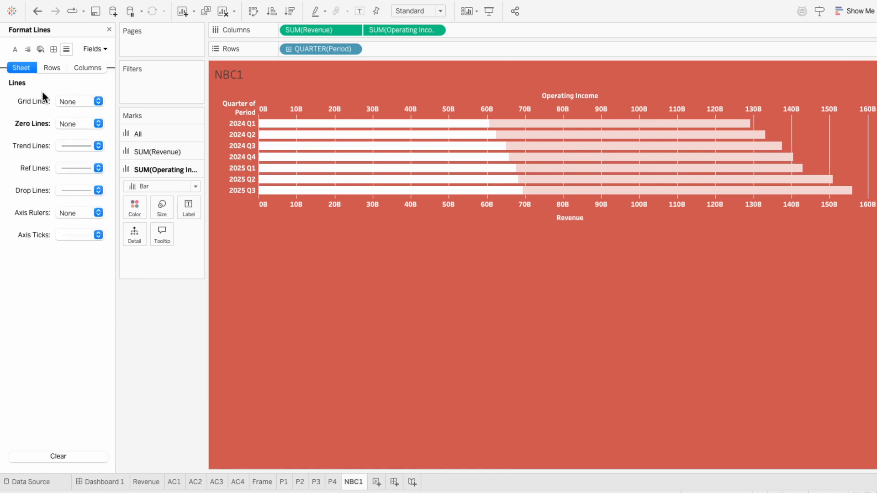
{"action": "left_click", "coordinate": [73, 67]}
{"action": "left_click", "coordinate": [76, 102]}
{"action": "left_click", "coordinate": [72, 120]}
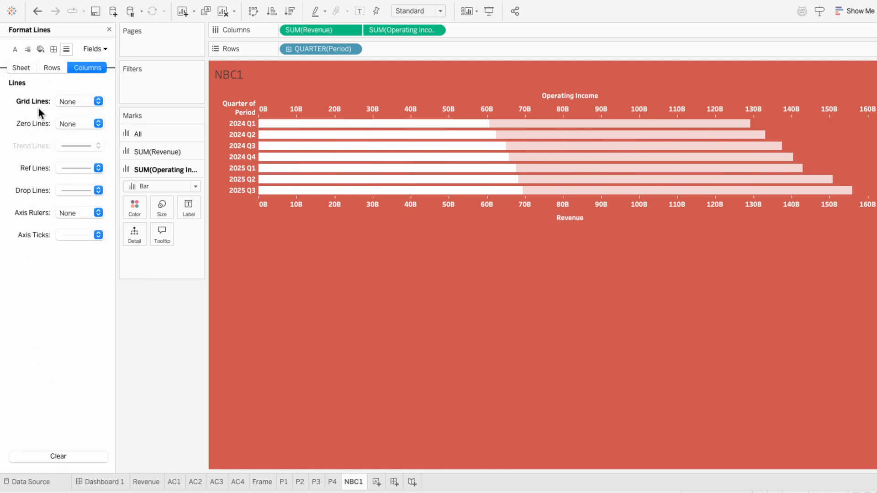
Step: Set the sheet's axis ticks to None and hide the Revenue and Operating Income axis headers
{"action": "left_click", "coordinate": [22, 68]}
{"action": "left_click", "coordinate": [75, 235]}
{"action": "left_click", "coordinate": [74, 253]}
{"action": "left_click", "coordinate": [29, 244]}
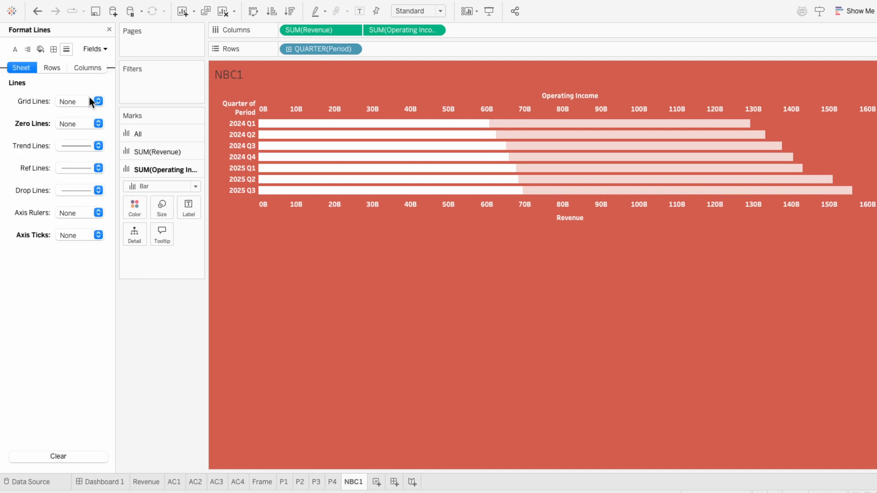
{"action": "left_click", "coordinate": [109, 30]}
{"action": "right_click", "coordinate": [346, 211]}
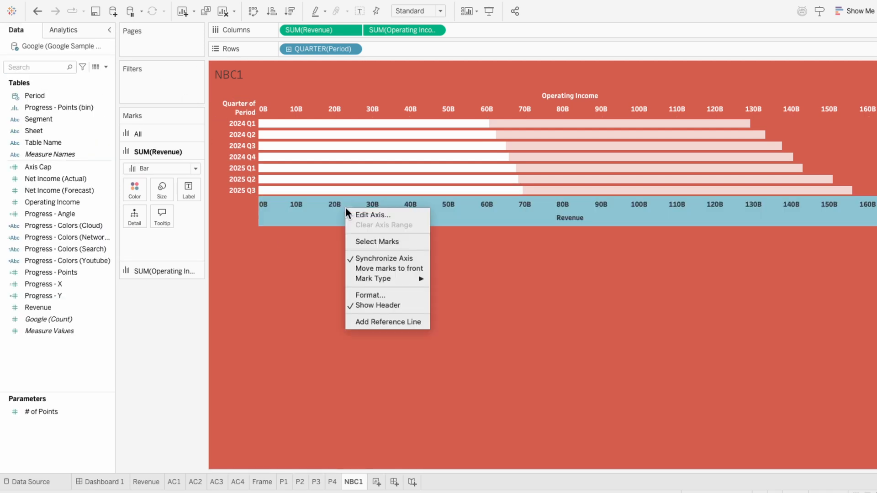
{"action": "left_click", "coordinate": [366, 304]}
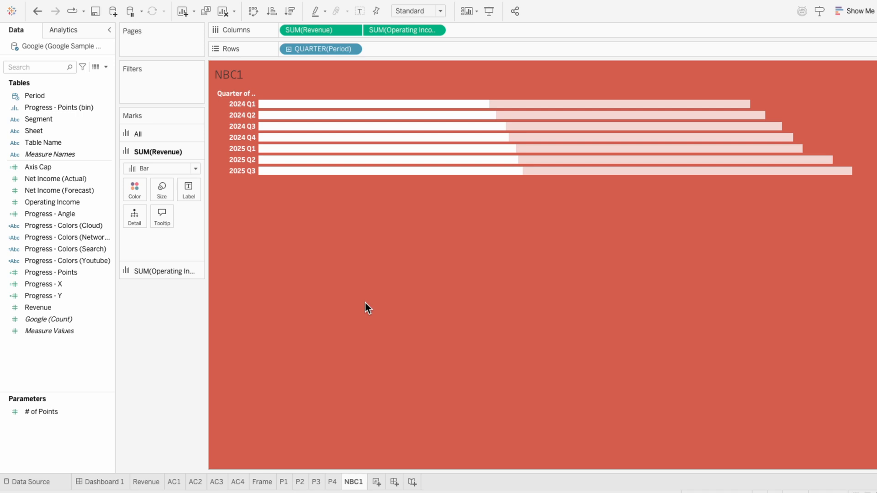
Step: Add the ad-hoc calculation [Operating Income]/[Revenue] to the Revenue marks as a label
{"action": "double_click", "coordinate": [146, 238]}
{"action": "type", "text": "operat"}
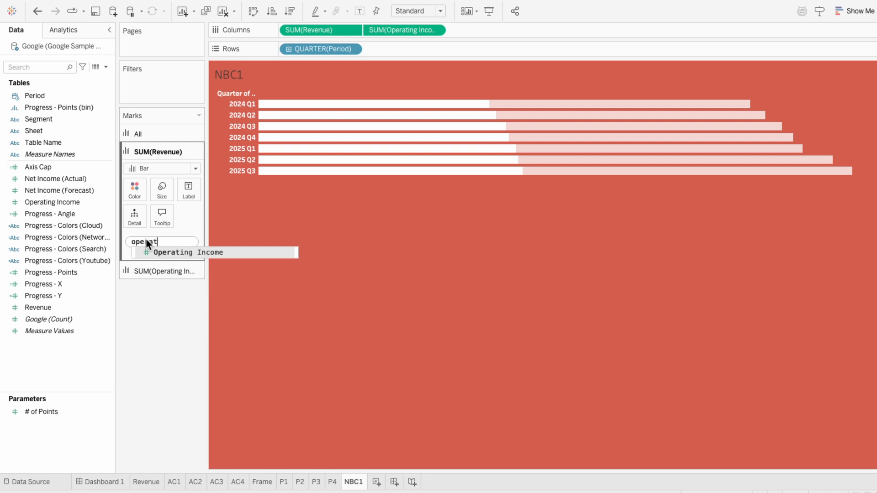
{"action": "key", "text": "Return"}
{"action": "type", "text": "/reve"}
{"action": "key", "text": "Return"}
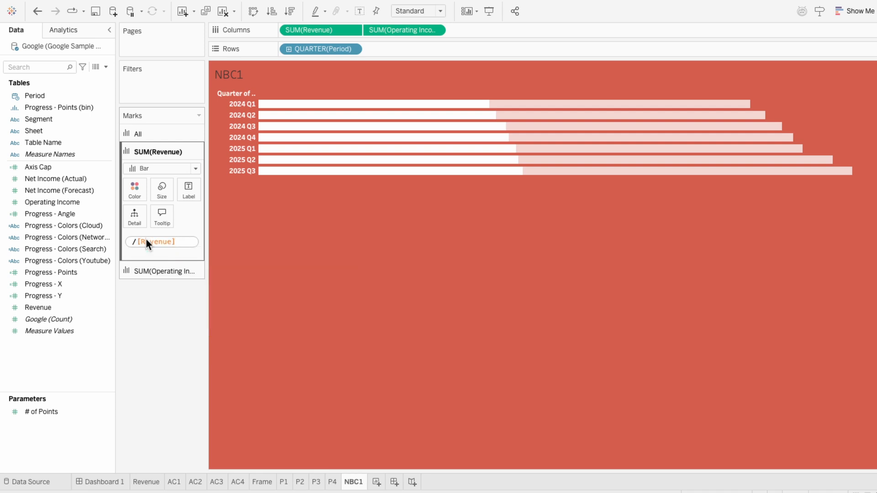
{"action": "key", "text": "Return"}
{"action": "left_click", "coordinate": [129, 242]}
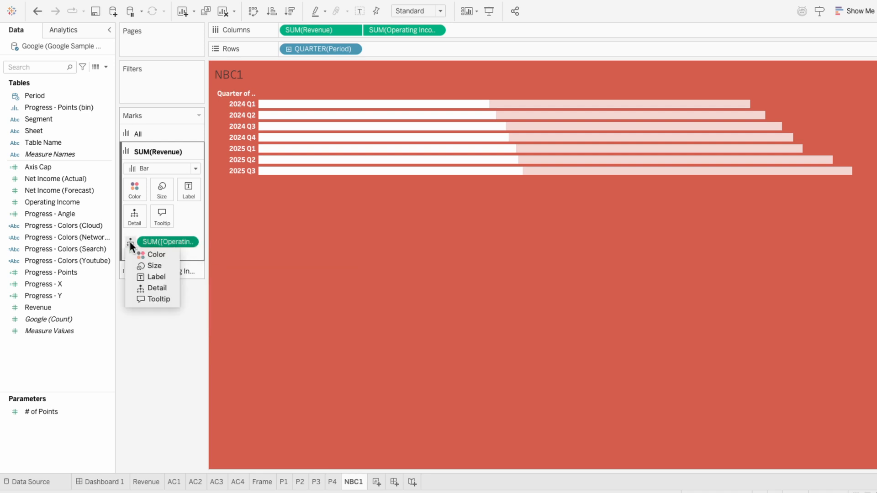
{"action": "left_click", "coordinate": [139, 276]}
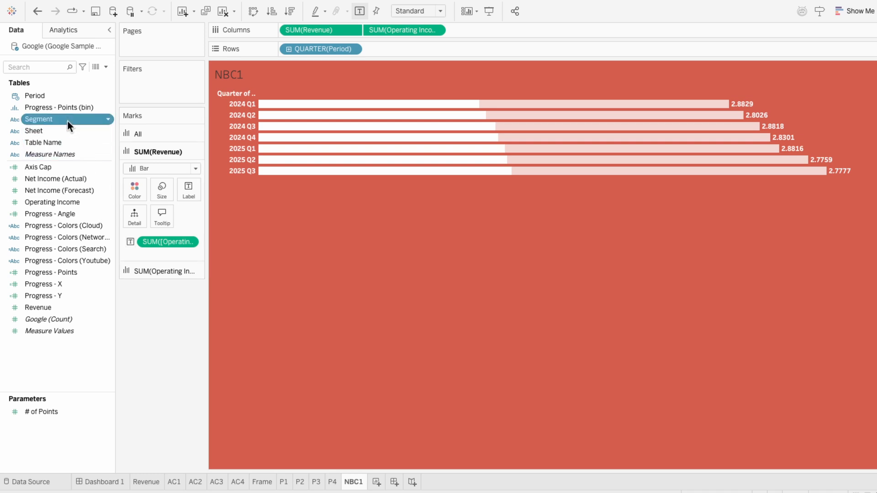
Step: Filter NBC1 by Segment to show only Google Search & Other
{"action": "left_click_drag", "start_coordinate": [67, 119], "coordinate": [148, 96]}
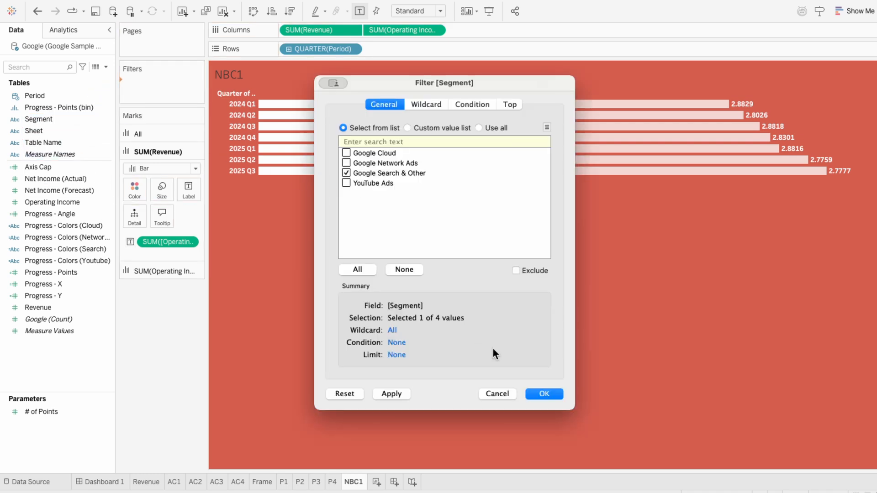
{"action": "left_click", "coordinate": [544, 393]}
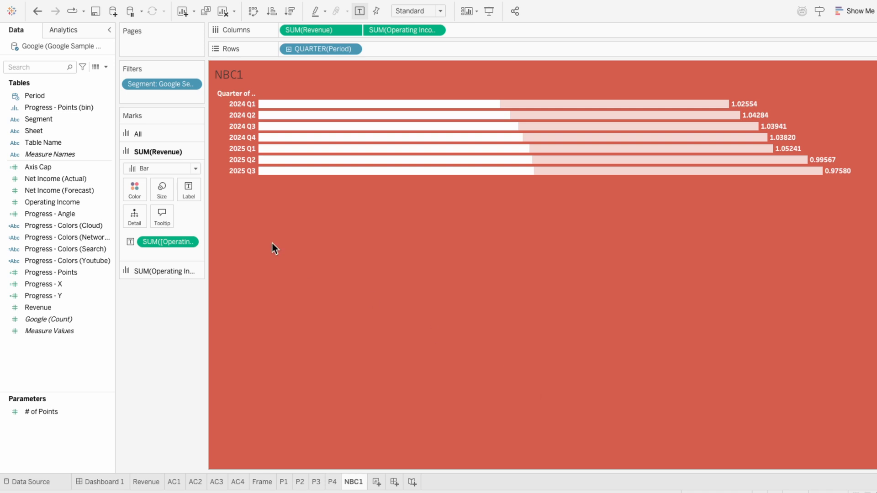
Step: Filter the NBC1 sheet by Table Name to Google and format the operating income ratio labels as percentages with 0 decimal places
{"action": "left_click_drag", "start_coordinate": [57, 145], "coordinate": [147, 97]}
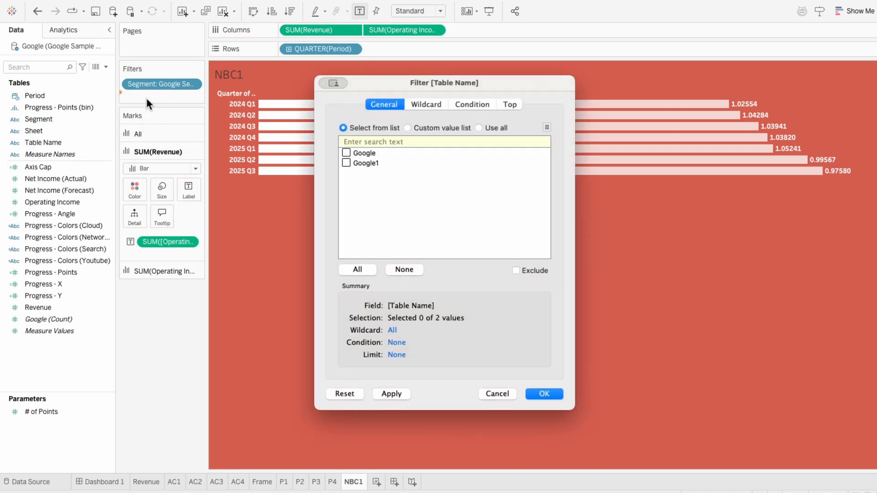
{"action": "left_click", "coordinate": [557, 394]}
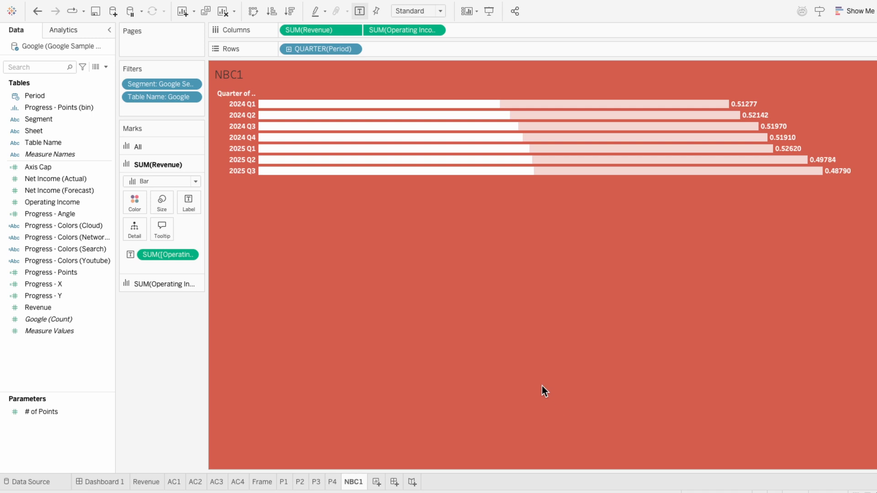
{"action": "right_click", "coordinate": [149, 251]}
{"action": "left_click", "coordinate": [159, 258]}
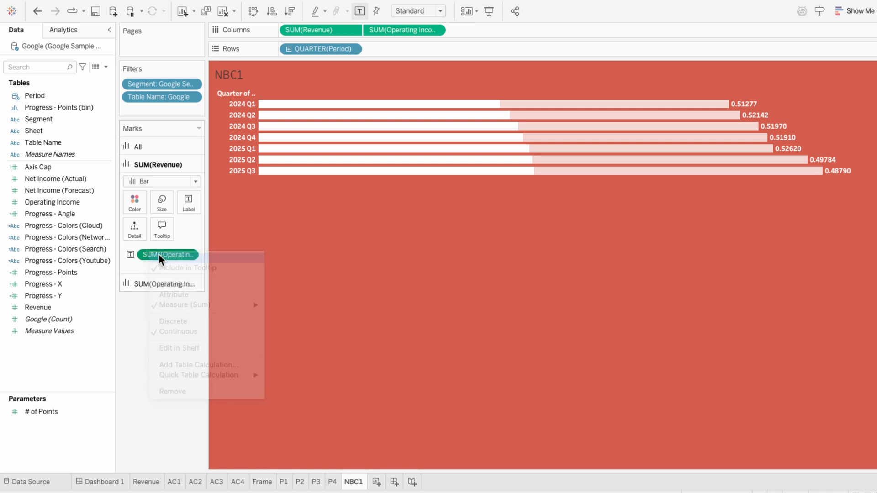
{"action": "left_click", "coordinate": [72, 147]}
{"action": "left_click", "coordinate": [77, 222]}
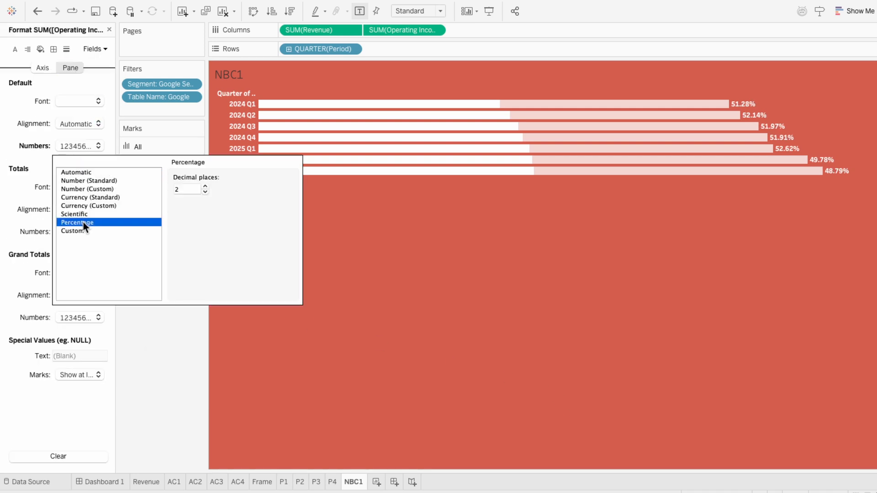
{"action": "left_click", "coordinate": [205, 192]}
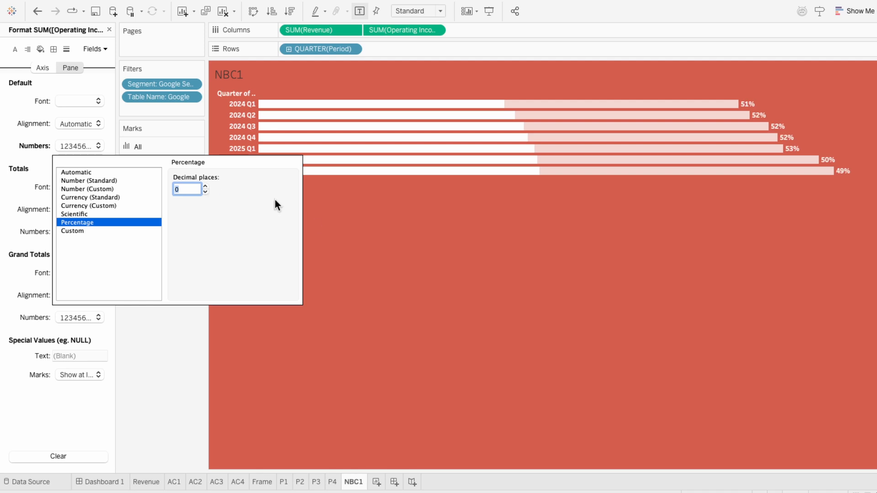
{"action": "left_click", "coordinate": [326, 225]}
{"action": "left_click", "coordinate": [109, 30]}
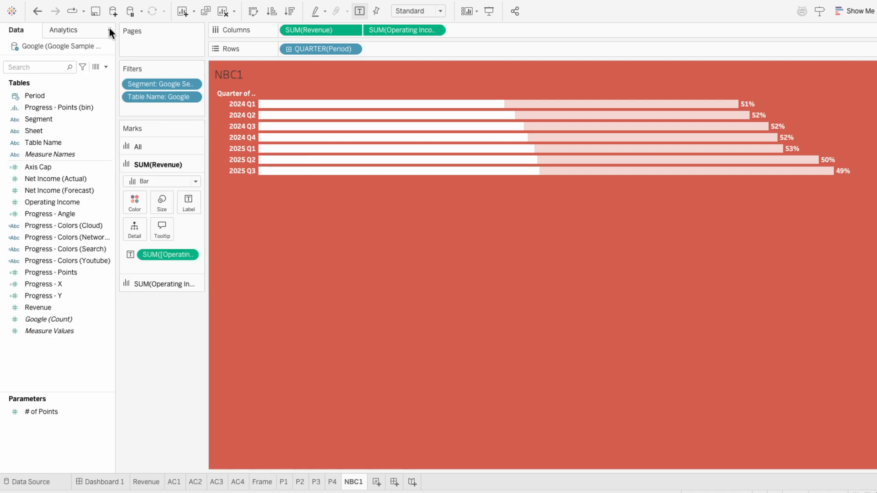
Step: Filter Period to the last 4 quarters relative to an anchor date in 2025 Q3, and hide the row field label
{"action": "left_click_drag", "start_coordinate": [34, 95], "coordinate": [153, 110]}
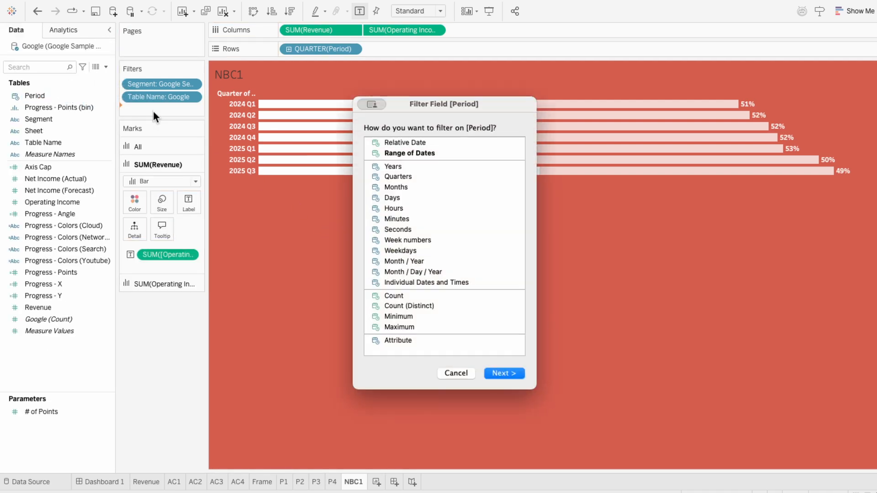
{"action": "left_click", "coordinate": [412, 143]}
{"action": "left_click", "coordinate": [503, 374]}
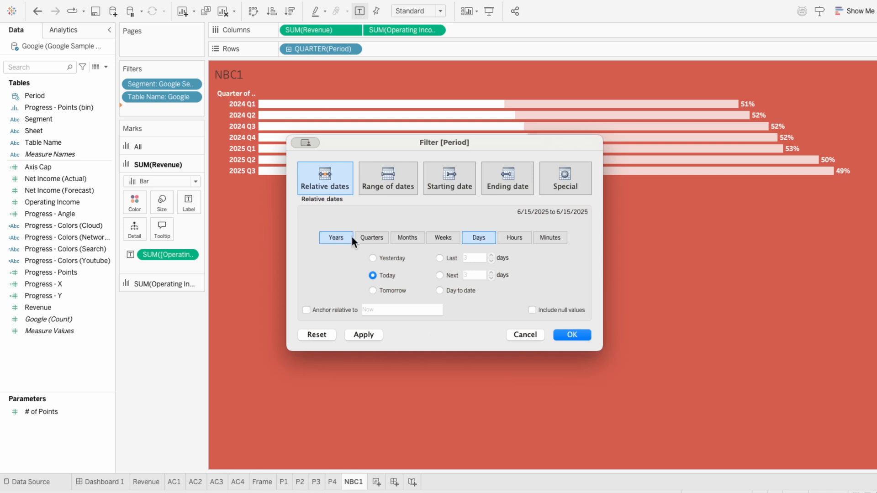
{"action": "left_click", "coordinate": [372, 238]}
{"action": "left_click", "coordinate": [368, 310]}
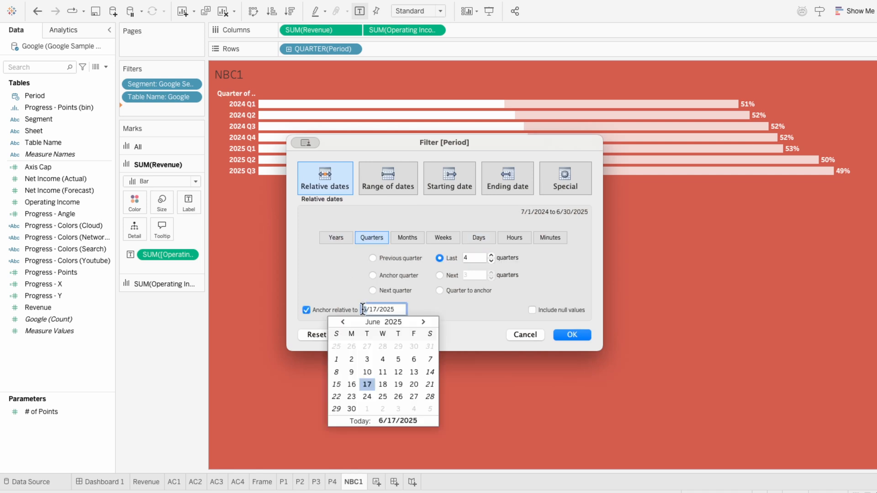
{"action": "left_click", "coordinate": [375, 379]}
{"action": "left_click", "coordinate": [566, 336]}
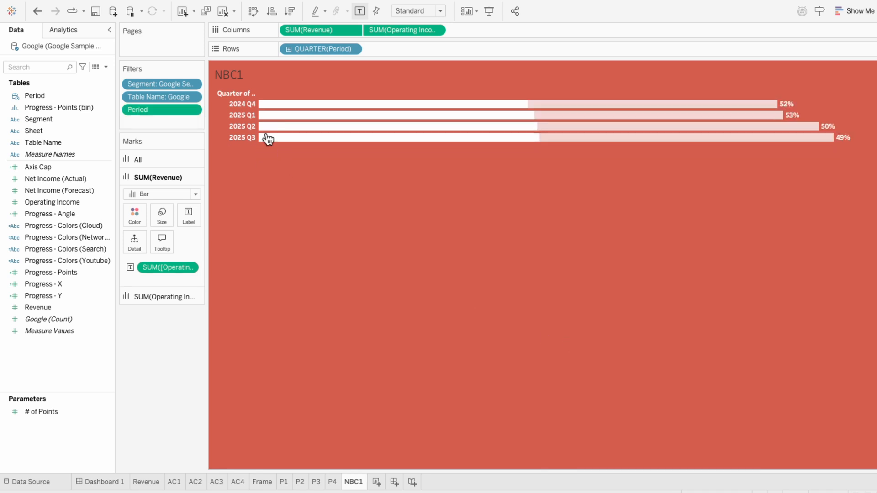
{"action": "right_click", "coordinate": [218, 92]}
{"action": "left_click", "coordinate": [232, 188]}
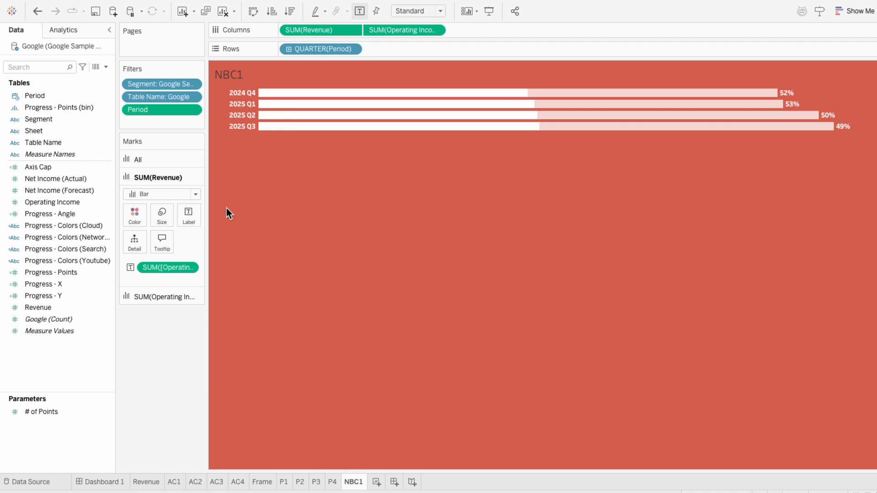
Step: Place the NBC1 sheet as a floating object below the revenue tile in Dashboard 1's Search & Other card and hide its title
{"action": "left_click", "coordinate": [114, 482]}
{"action": "left_click_drag", "start_coordinate": [60, 270], "coordinate": [140, 224]}
{"action": "right_click", "coordinate": [147, 234]}
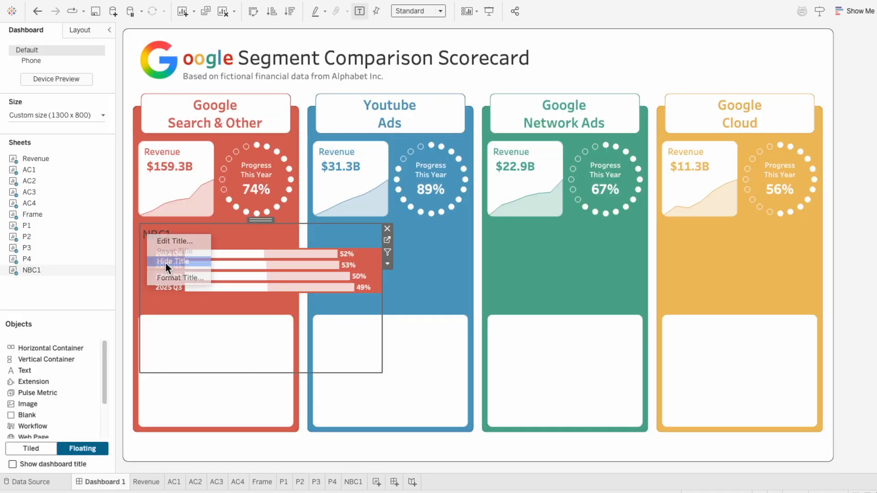
{"action": "left_click", "coordinate": [165, 261]}
Step: Resize the NBC1 chart to fit the gap above the white box in the Search & Other card, and set it to Entire View
{"action": "left_click_drag", "start_coordinate": [379, 372], "coordinate": [290, 305]}
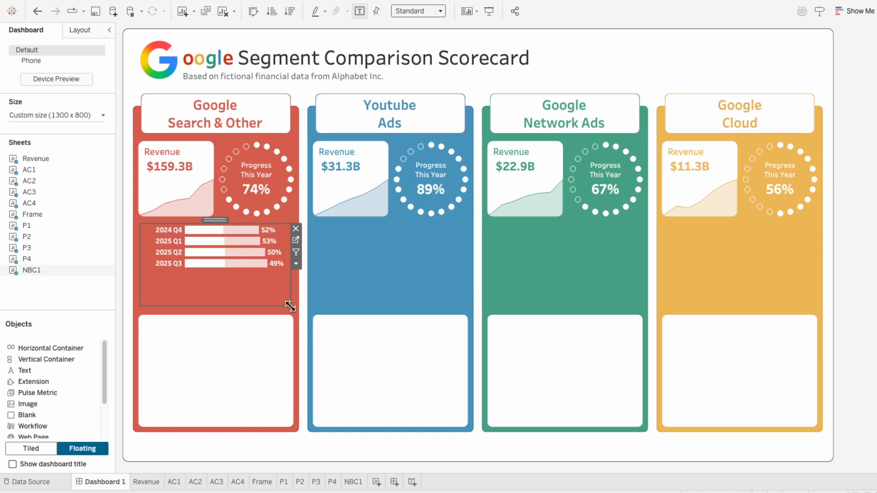
{"action": "left_click", "coordinate": [420, 11]}
{"action": "left_click", "coordinate": [410, 48]}
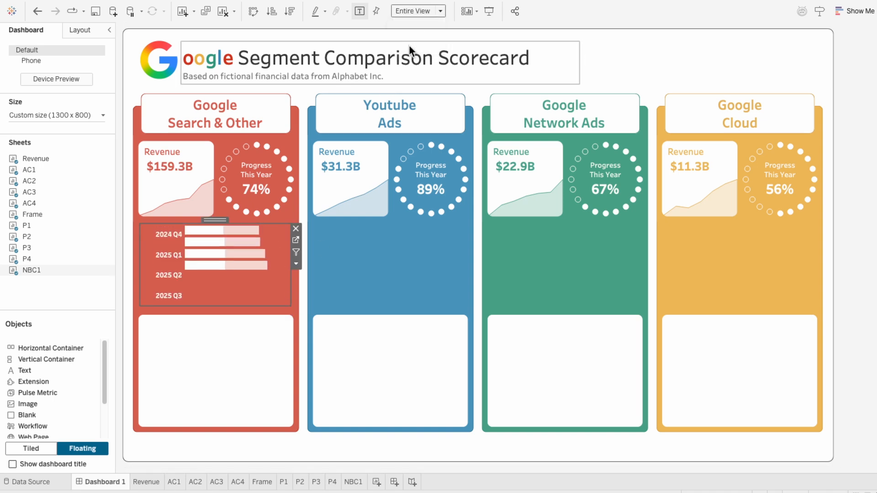
{"action": "right_click", "coordinate": [167, 256]}
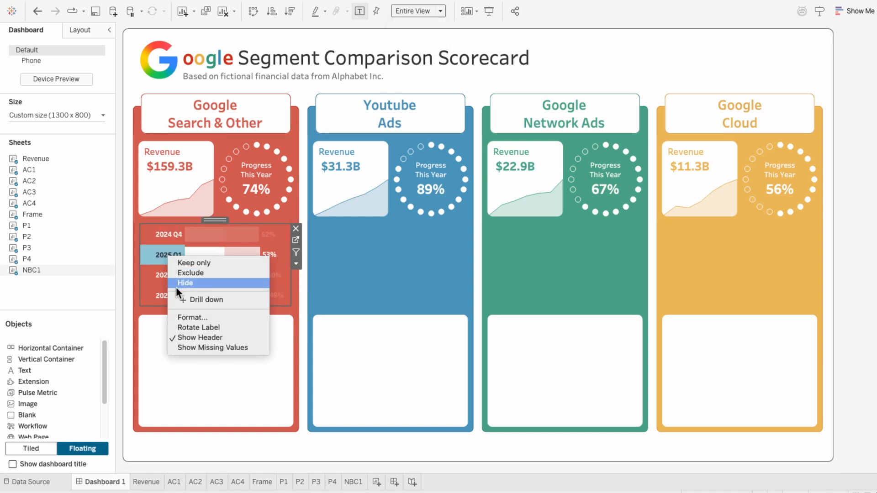
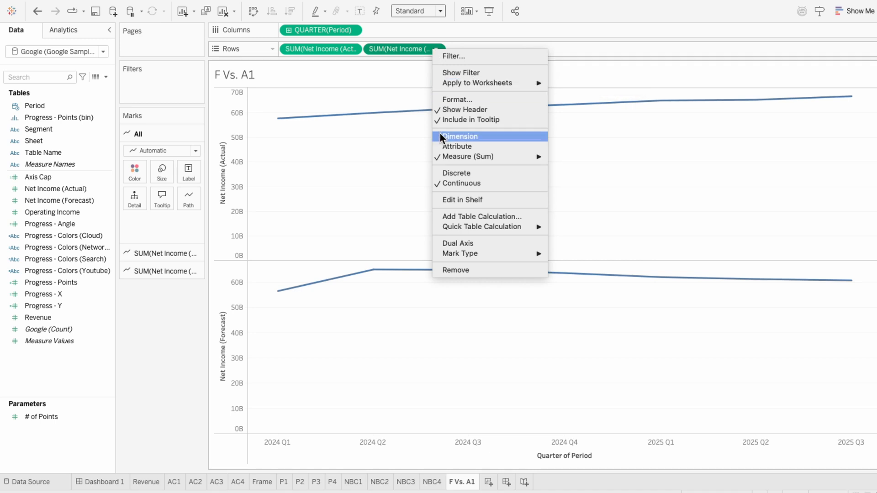
Step: Combine Net Income (Actual) and Net Income (Forecast) on a dual axis in the F Vs. A1 sheet and synchronize the axes
{"action": "left_click", "coordinate": [458, 243]}
{"action": "right_click", "coordinate": [770, 163]}
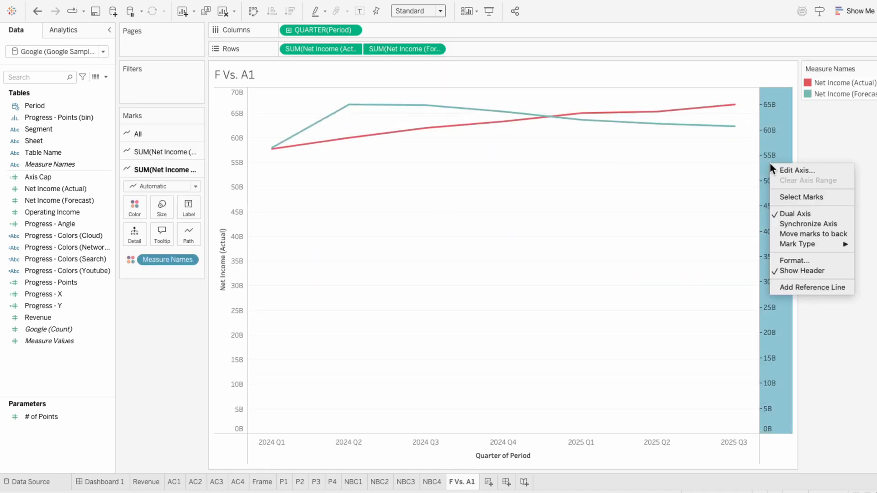
{"action": "left_click", "coordinate": [788, 221]}
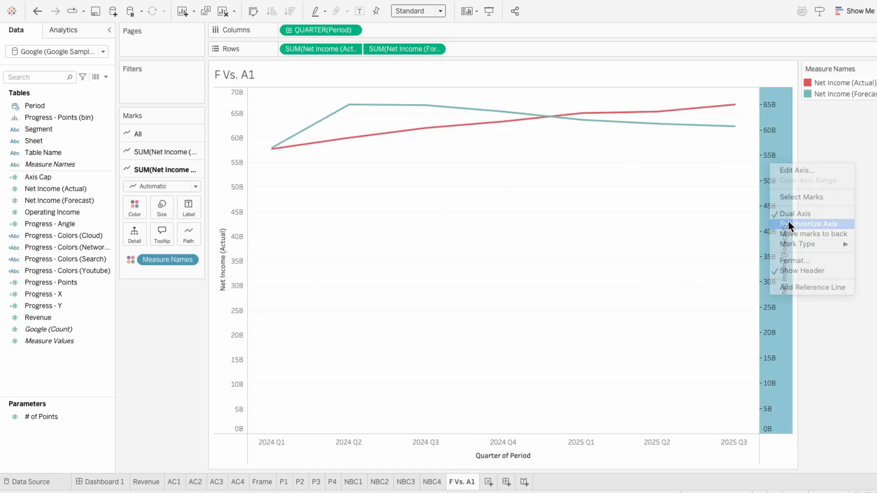
Step: Change the mark type of both net income measures to Bar
{"action": "left_click", "coordinate": [157, 132]}
{"action": "left_click", "coordinate": [161, 151]}
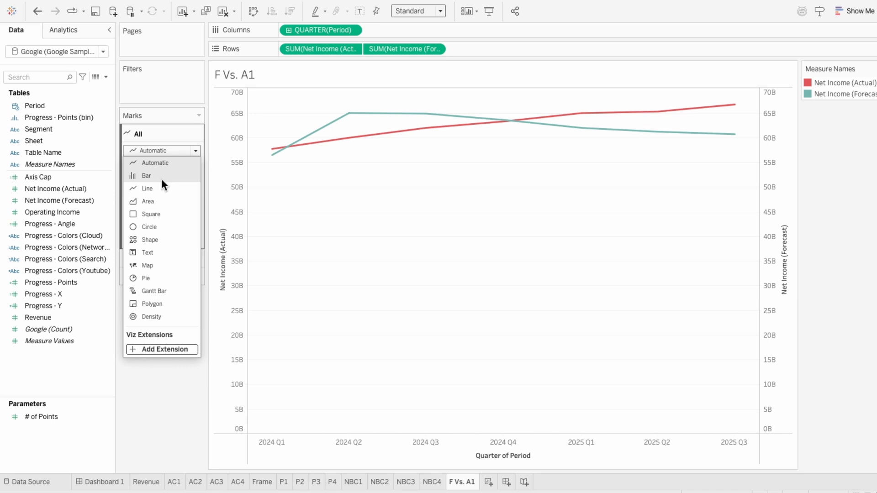
{"action": "left_click", "coordinate": [162, 178]}
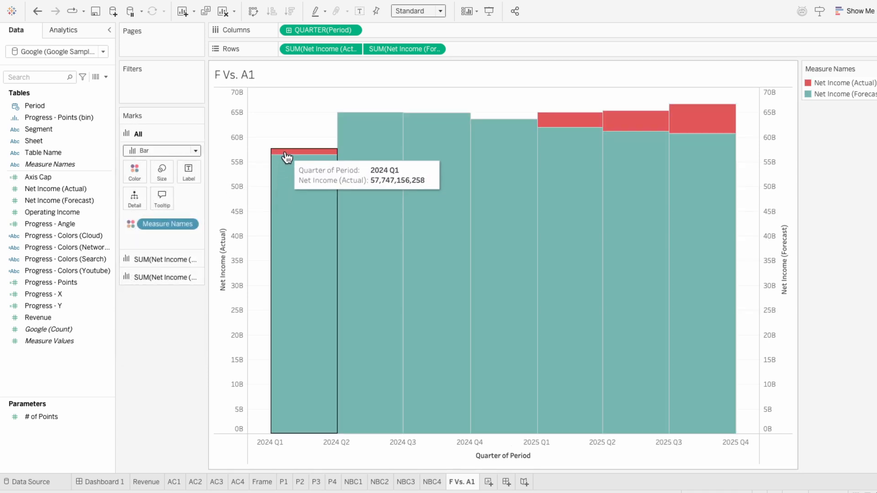
Step: Set the Net Income (Actual) bars to a fixed width of 10 days
{"action": "left_click", "coordinate": [169, 257]}
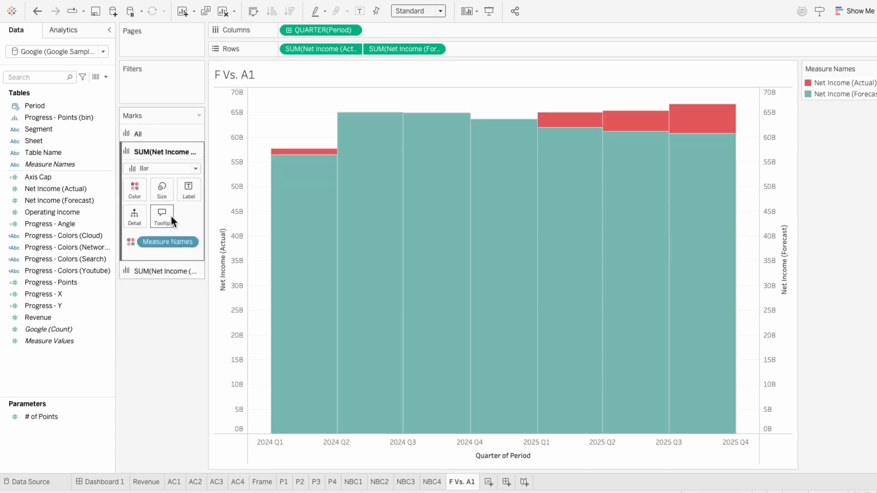
{"action": "left_click", "coordinate": [165, 196]}
{"action": "type", "text": "10"}
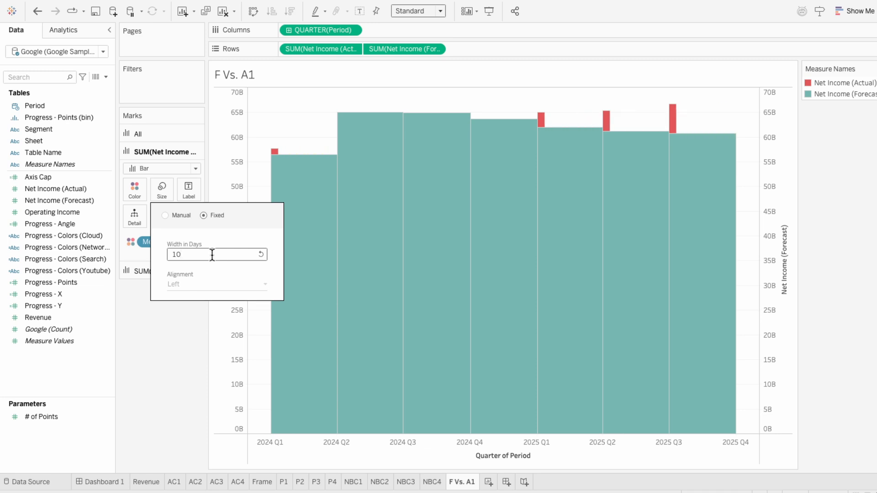
{"action": "mouse_move", "coordinate": [272, 154]}
{"action": "left_click", "coordinate": [153, 335]}
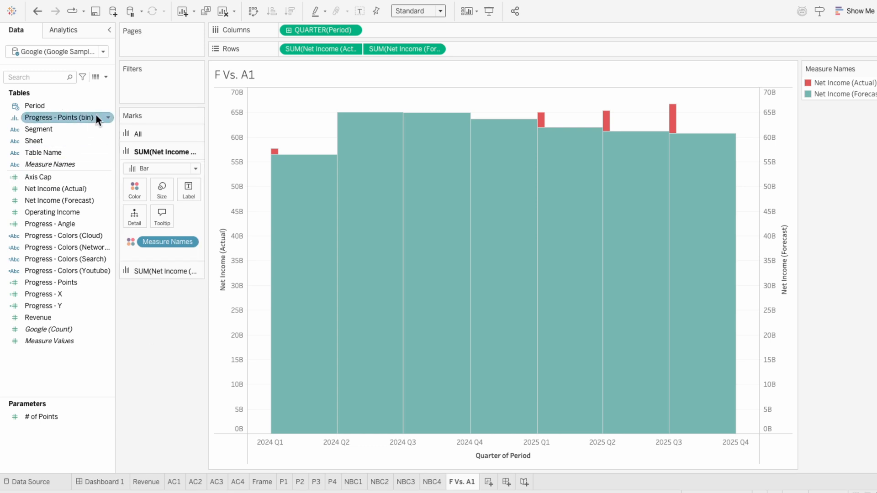
Step: Create a calculated field named Period - Quarter Axis with the formula DATETRUNC('quarter', [Period])
{"action": "left_click", "coordinate": [105, 77]}
{"action": "left_click", "coordinate": [104, 88]}
{"action": "type", "text": "P"}
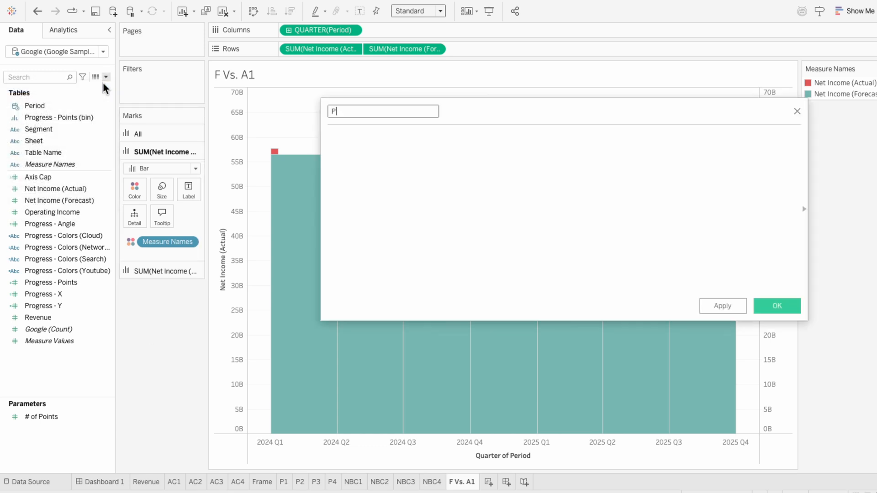
{"action": "type", "text": "eriod - Quarter Axis"}
{"action": "key", "text": "Tab"}
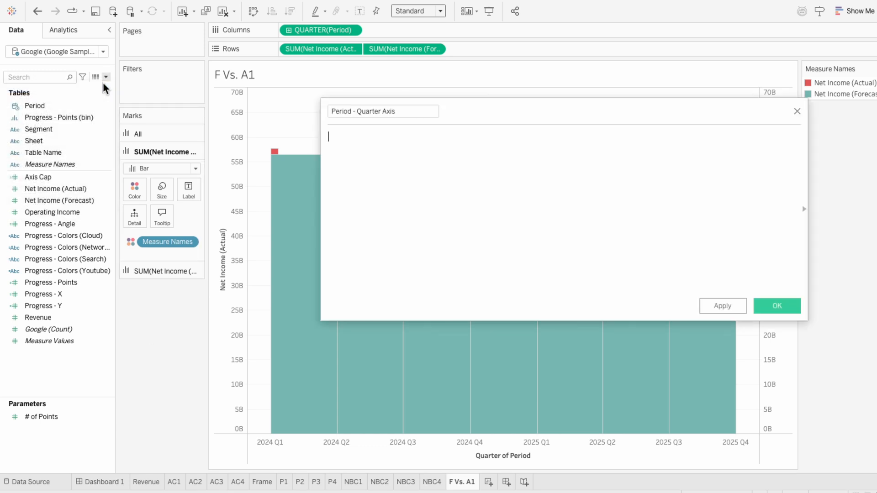
{"action": "type", "text": "DATETRUNC('q"}
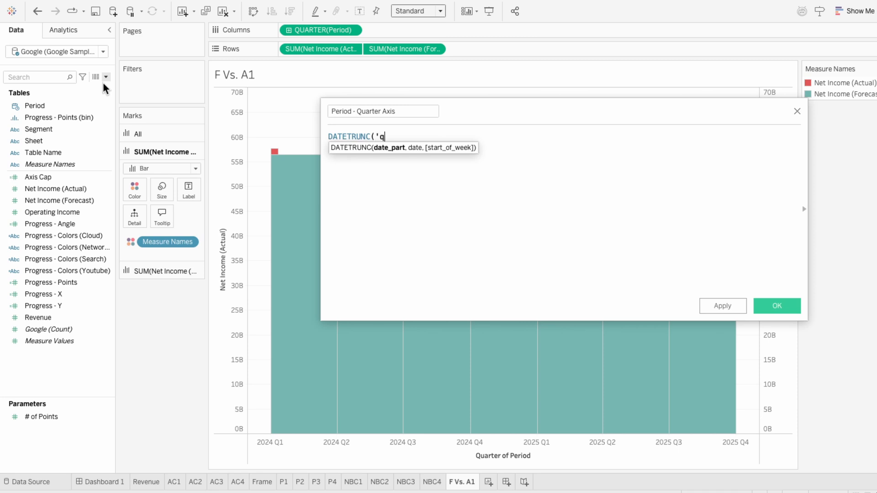
{"action": "type", "text": "uarter', [Period])"}
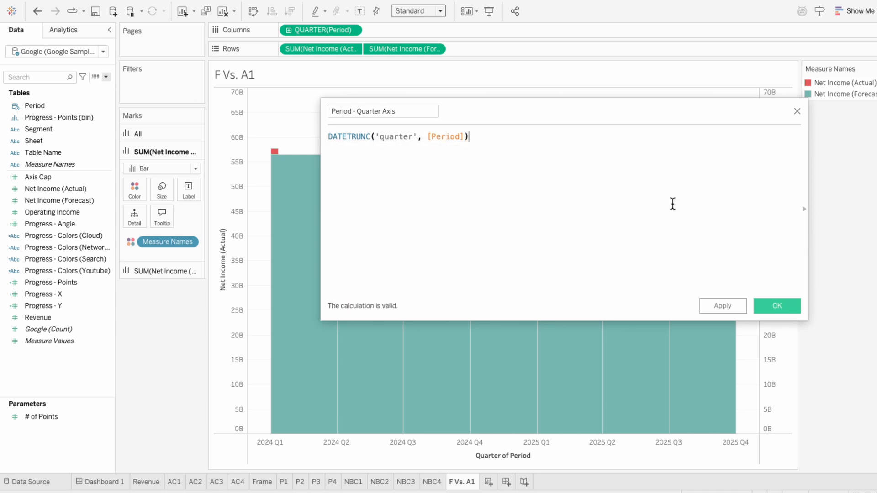
{"action": "left_click", "coordinate": [792, 303]}
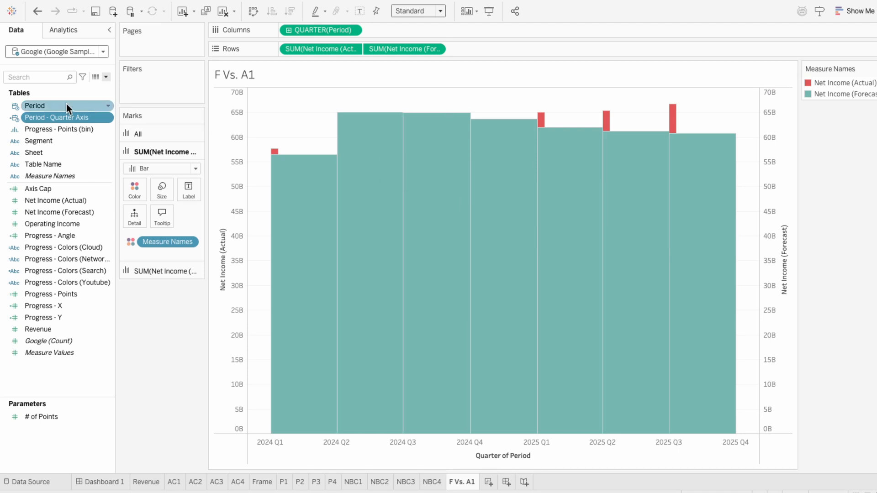
Step: Replace QUARTER(Period) in the columns with Period - Quarter Axis, shown as an exact date
{"action": "left_click_drag", "start_coordinate": [53, 118], "coordinate": [290, 29]}
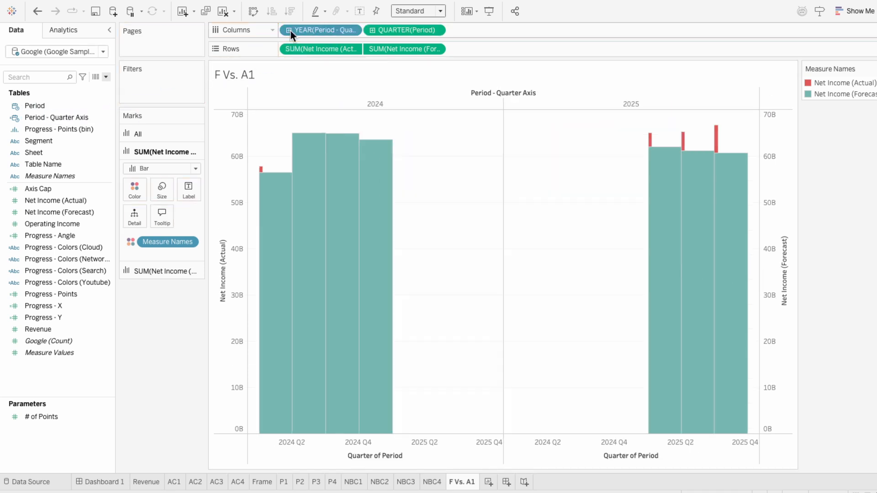
{"action": "right_click", "coordinate": [390, 26]}
{"action": "left_click", "coordinate": [409, 378]}
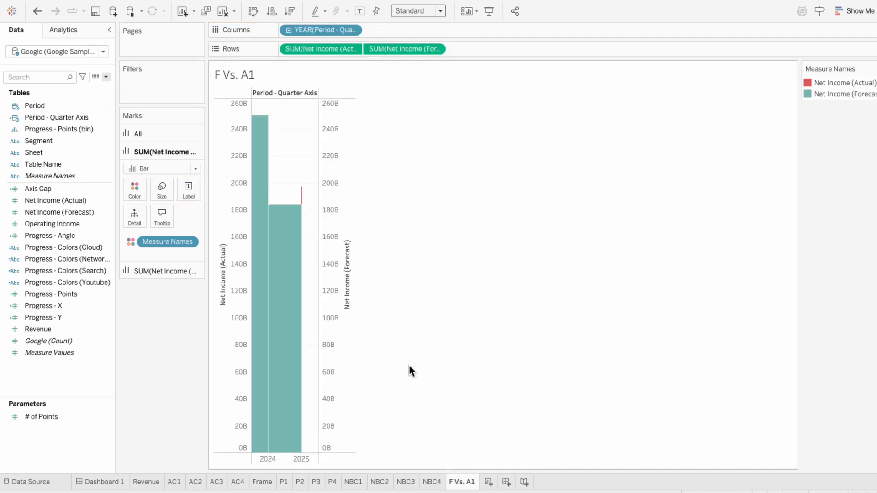
{"action": "right_click", "coordinate": [305, 34]}
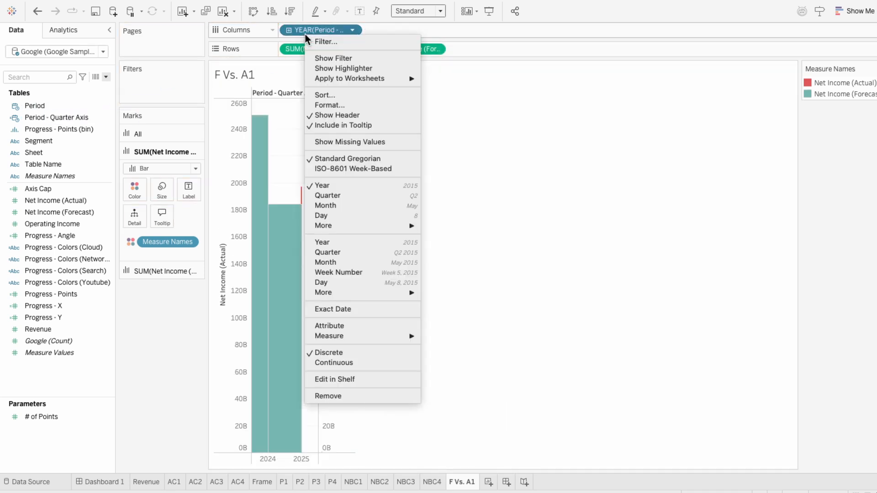
{"action": "left_click", "coordinate": [332, 310]}
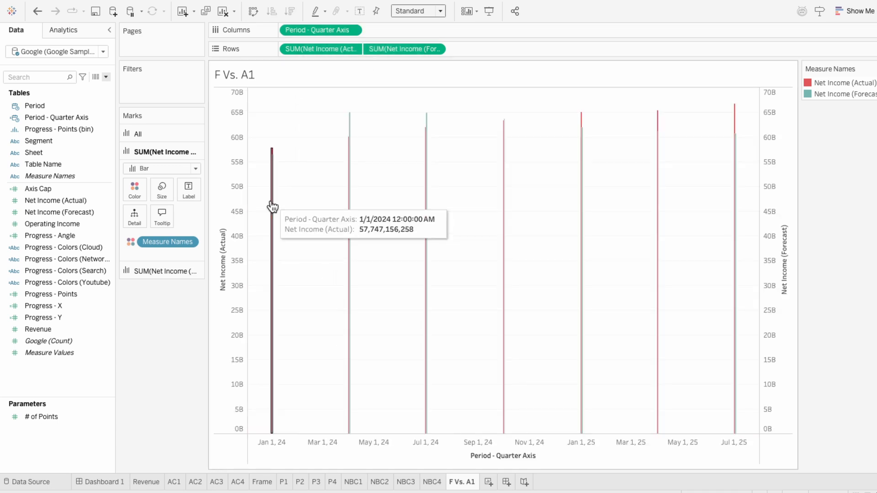
Step: Set the Net Income (Actual) bars to a fixed width of 40 axis units
{"action": "left_click", "coordinate": [163, 193]}
{"action": "left_click", "coordinate": [220, 216]}
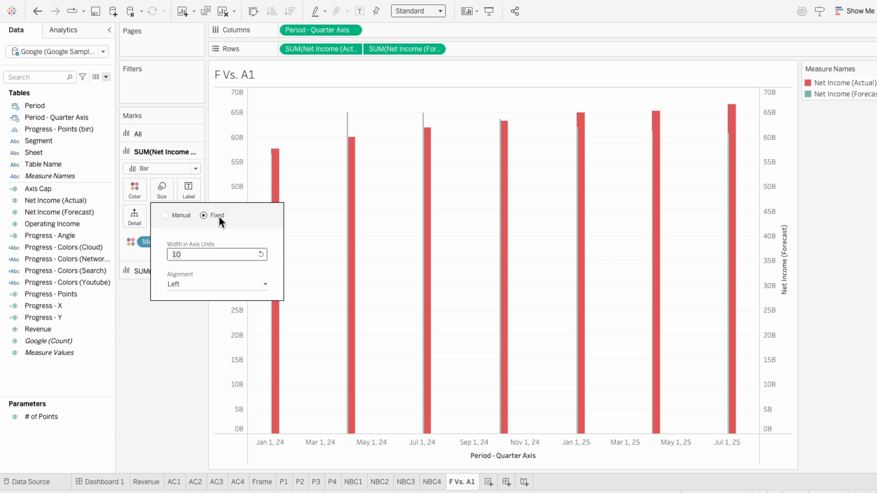
{"action": "type", "text": "40"}
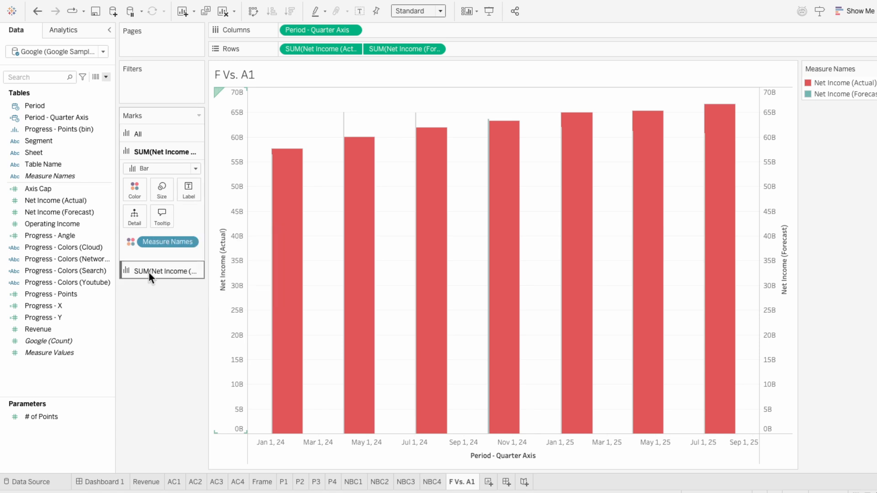
Step: Set the Net Income (Forecast) bars to a fixed width of 40 axis units with Right alignment
{"action": "left_click", "coordinate": [149, 271]}
{"action": "left_click", "coordinate": [159, 209]}
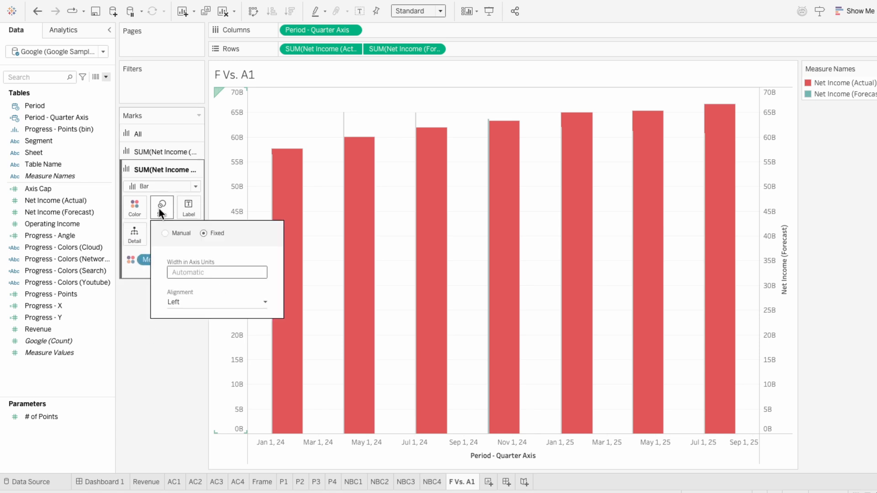
{"action": "type", "text": "40"}
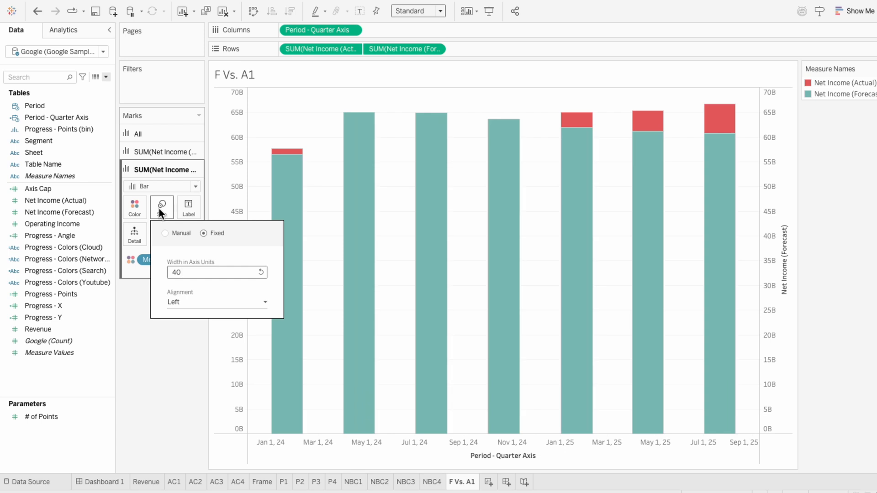
{"action": "left_click", "coordinate": [182, 300]}
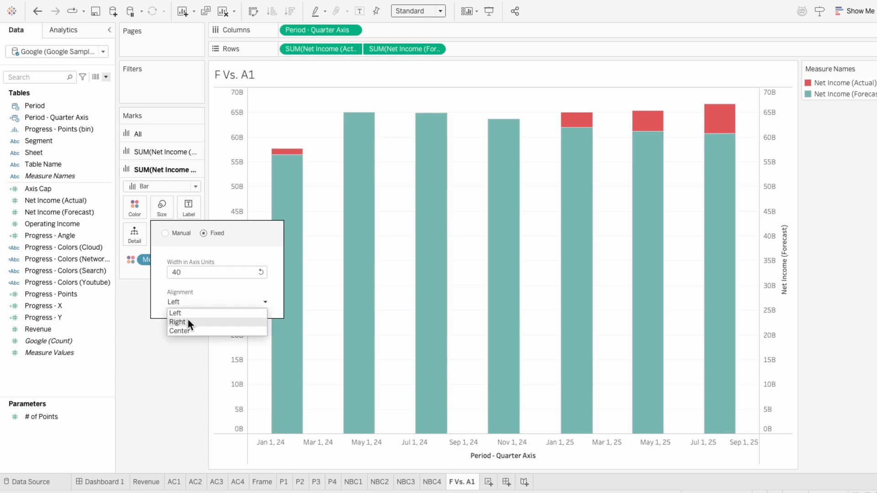
{"action": "left_click", "coordinate": [188, 319]}
{"action": "left_click", "coordinate": [171, 344]}
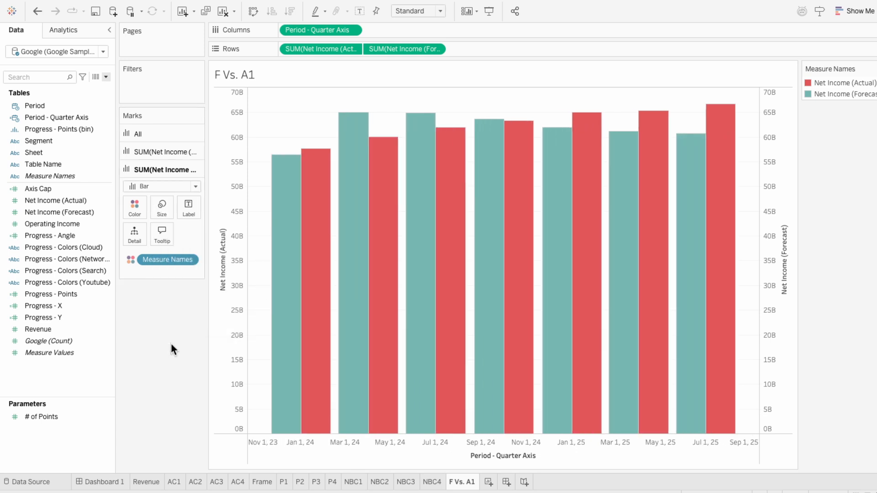
Step: Review the fixed width and alignment settings of the Net Income (Forecast) and Net Income (Actual) bars
{"action": "left_click", "coordinate": [162, 206]}
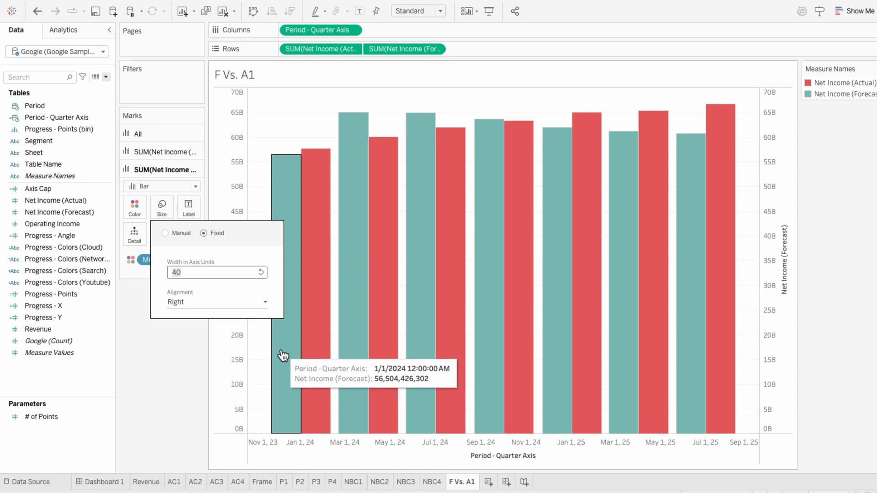
{"action": "left_click", "coordinate": [146, 326]}
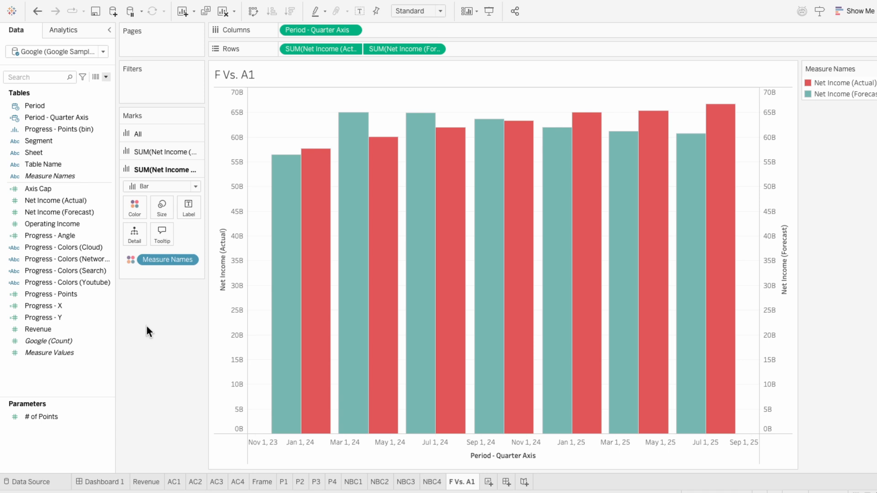
{"action": "left_click", "coordinate": [160, 154]}
{"action": "left_click", "coordinate": [159, 187]}
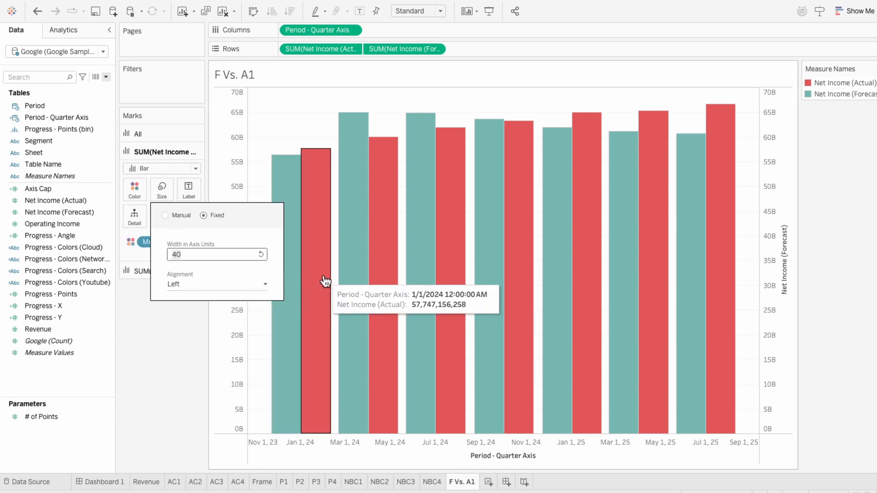
{"action": "left_click", "coordinate": [163, 336]}
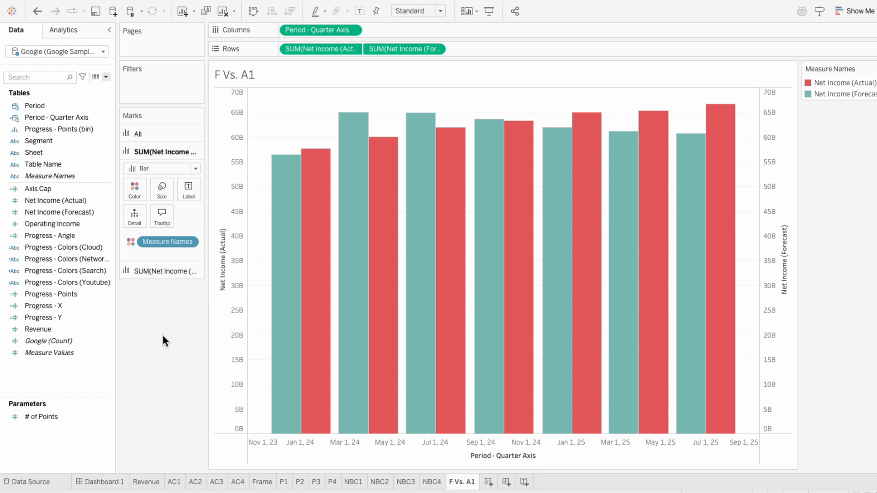
Step: Format the dates on the Period - Quarter Axis scale with the custom format yy."Q"q
{"action": "right_click", "coordinate": [279, 444]}
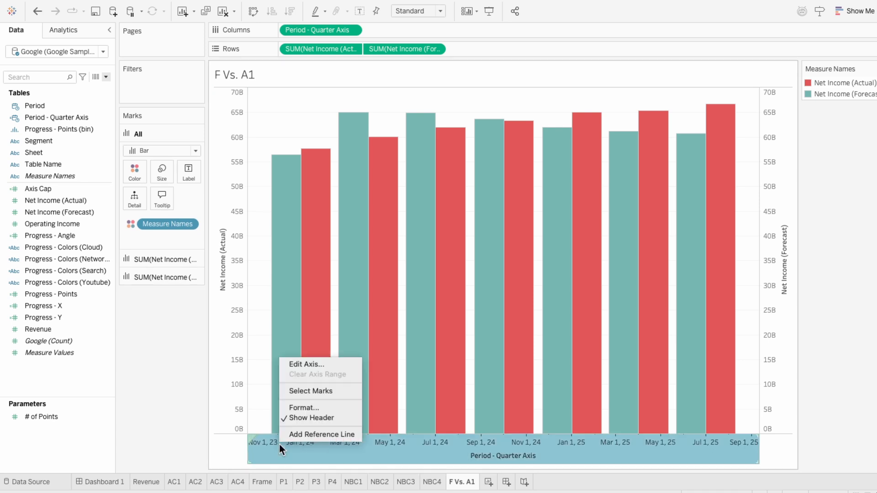
{"action": "left_click", "coordinate": [301, 407]}
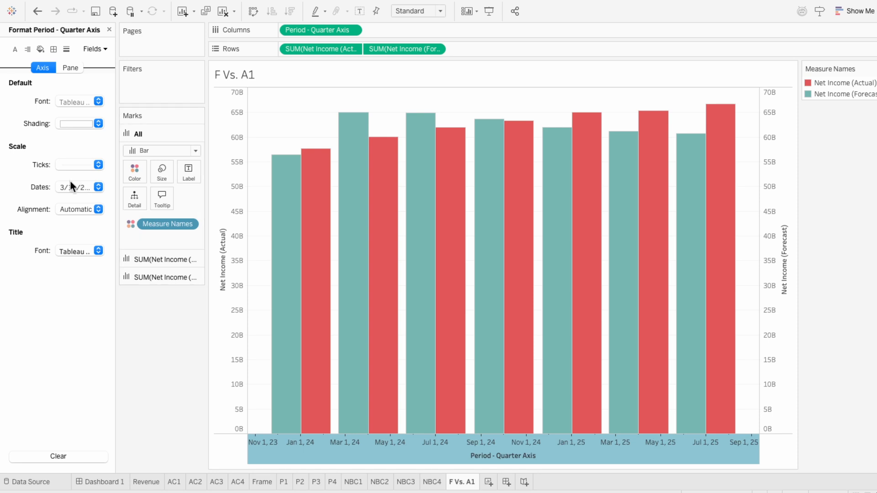
{"action": "left_click", "coordinate": [73, 187]}
{"action": "left_click", "coordinate": [73, 255]}
{"action": "left_click", "coordinate": [200, 229]}
{"action": "type", "text": "yy"}
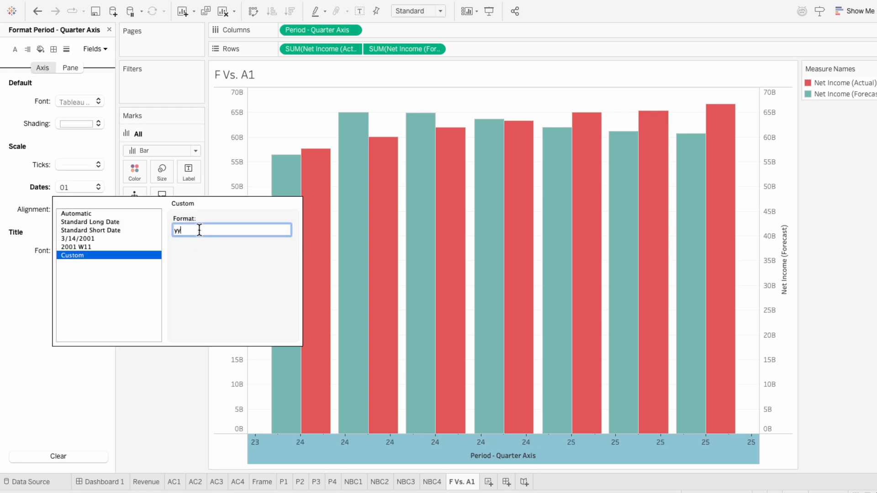
{"action": "type", "text": ".\"Q\"q"}
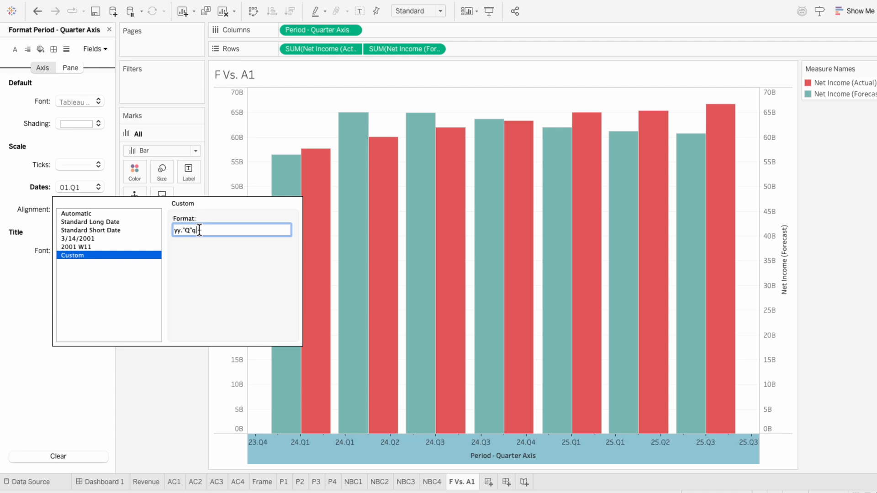
{"action": "left_click", "coordinate": [180, 385]}
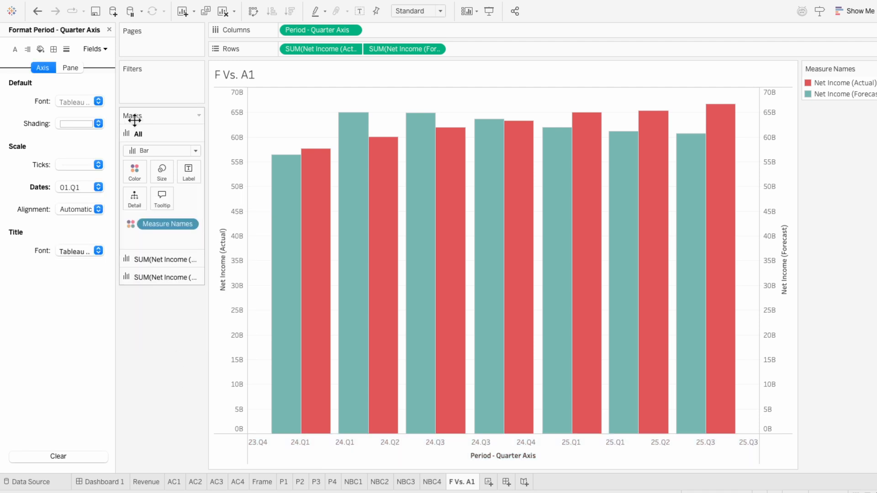
{"action": "left_click", "coordinate": [109, 29]}
Step: Set the major tick marks of the Period - Quarter Axis to a fixed interval of 1 quarter
{"action": "right_click", "coordinate": [347, 454]}
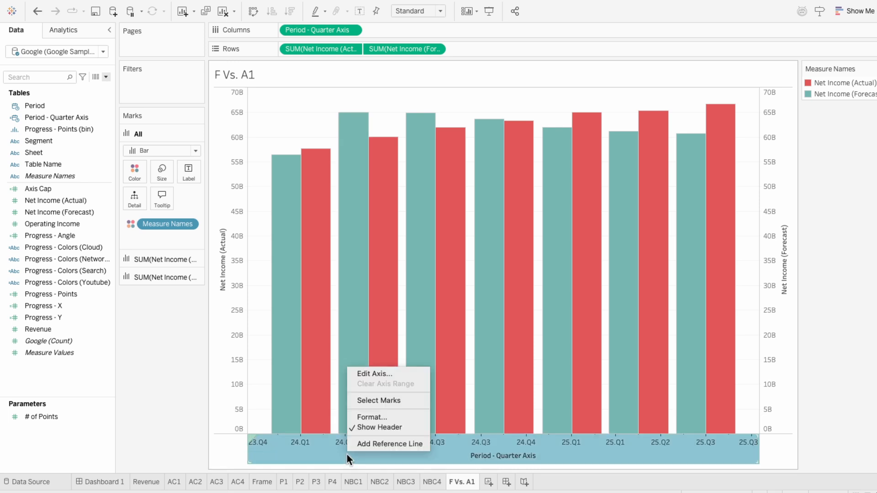
{"action": "left_click", "coordinate": [363, 373]}
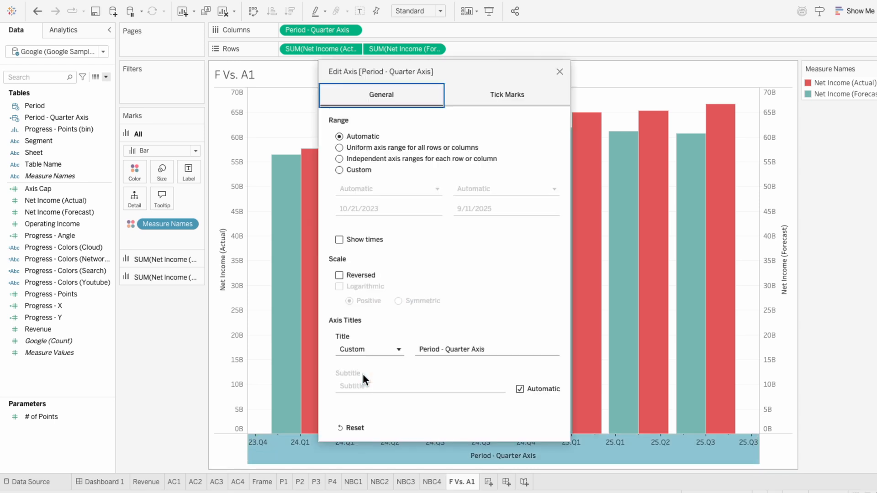
{"action": "left_click", "coordinate": [498, 89]}
{"action": "left_click", "coordinate": [350, 147]}
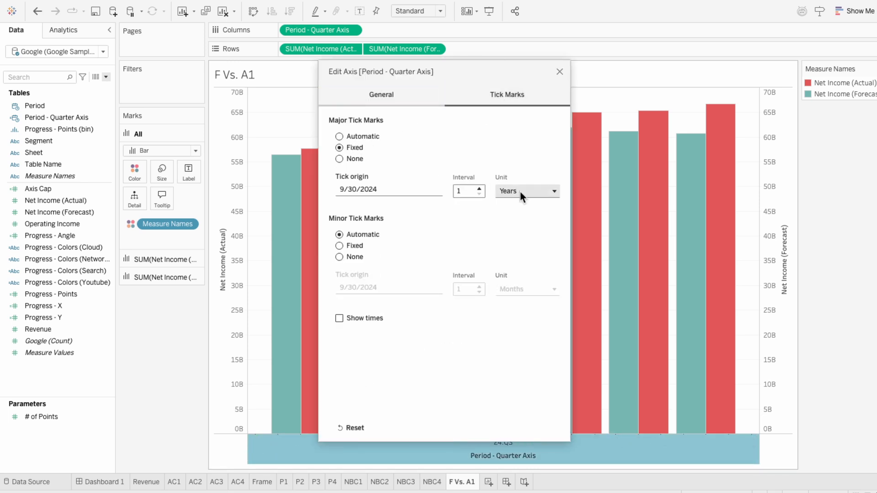
{"action": "left_click", "coordinate": [520, 191]}
{"action": "left_click", "coordinate": [522, 222]}
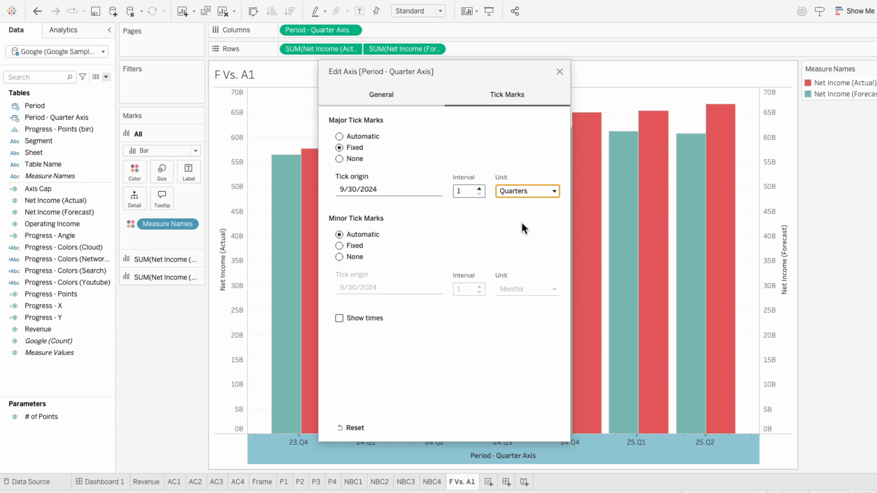
{"action": "left_click", "coordinate": [559, 73]}
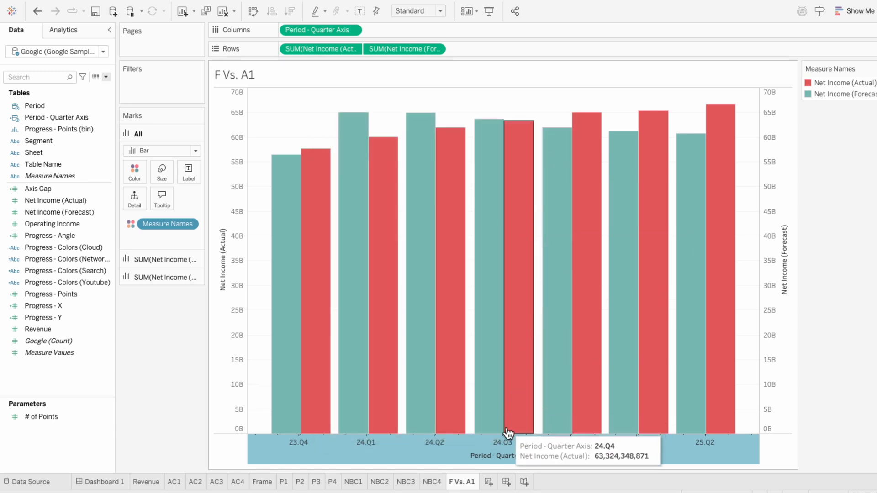
Step: Edit the Period - Quarter Axis calculation to DATETRUNC('quarter', [Period])+90 and apply it
{"action": "mouse_move", "coordinate": [288, 426]}
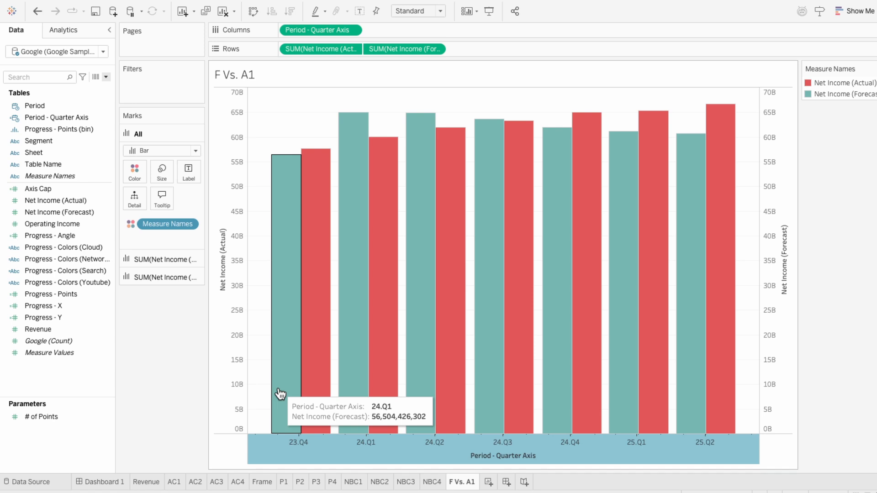
{"action": "right_click", "coordinate": [74, 119]}
{"action": "left_click", "coordinate": [91, 182]}
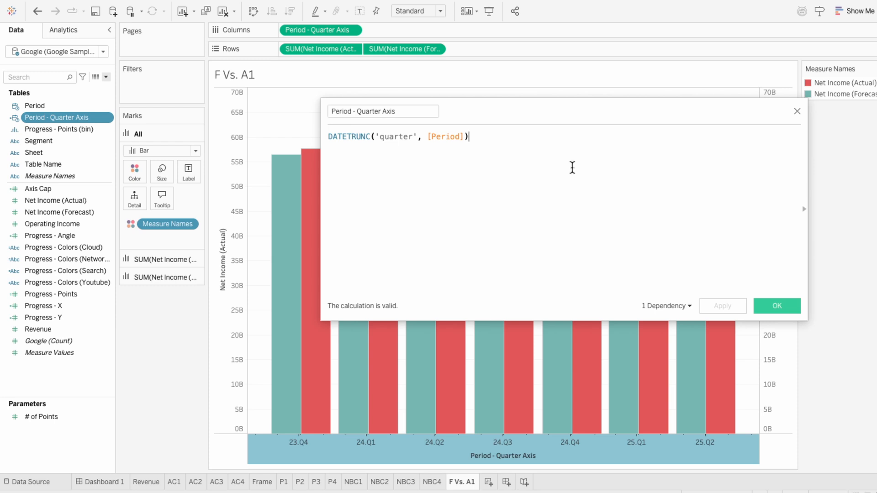
{"action": "type", "text": "+"}
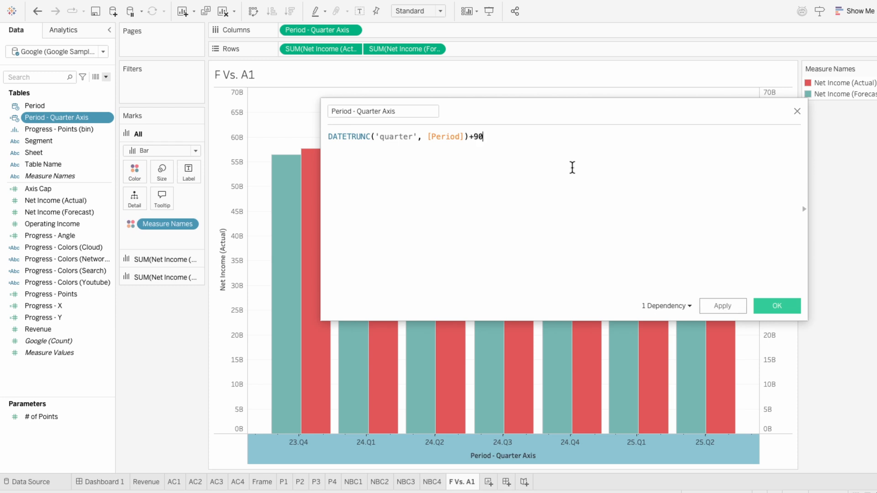
{"action": "type", "text": "90"}
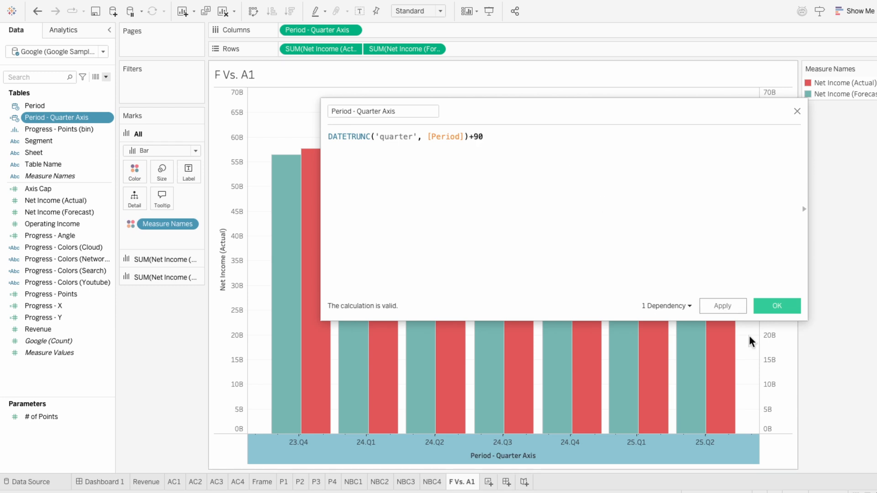
{"action": "left_click", "coordinate": [726, 307]}
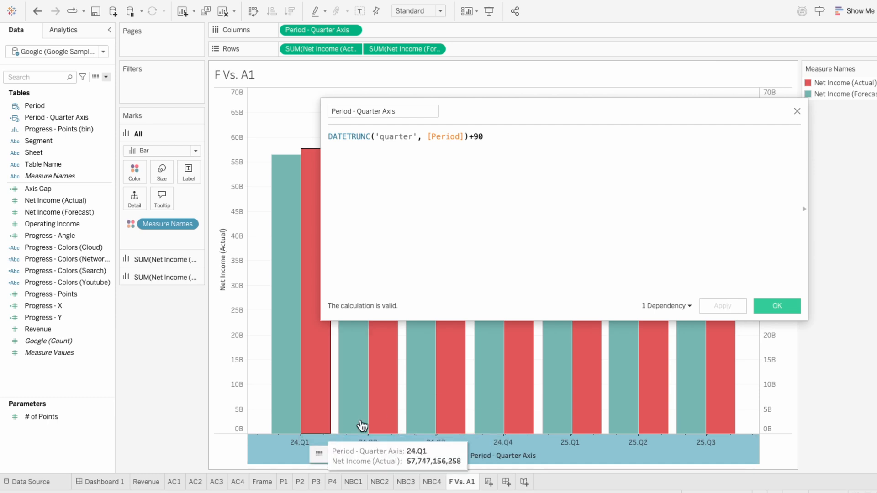
Step: Try day offsets of +91, +89 and +87 in the Period - Quarter Axis formula, applying each one
{"action": "left_click", "coordinate": [530, 236]}
{"action": "key", "text": "BackSpace"}
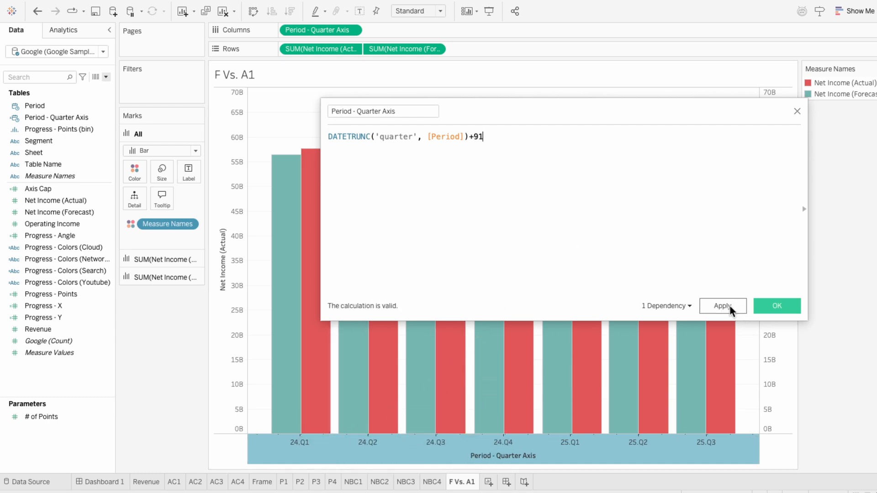
{"action": "left_click", "coordinate": [730, 308]}
{"action": "key", "text": "BackSpace"}
{"action": "key", "text": "BackSpace"}
{"action": "type", "text": "8"}
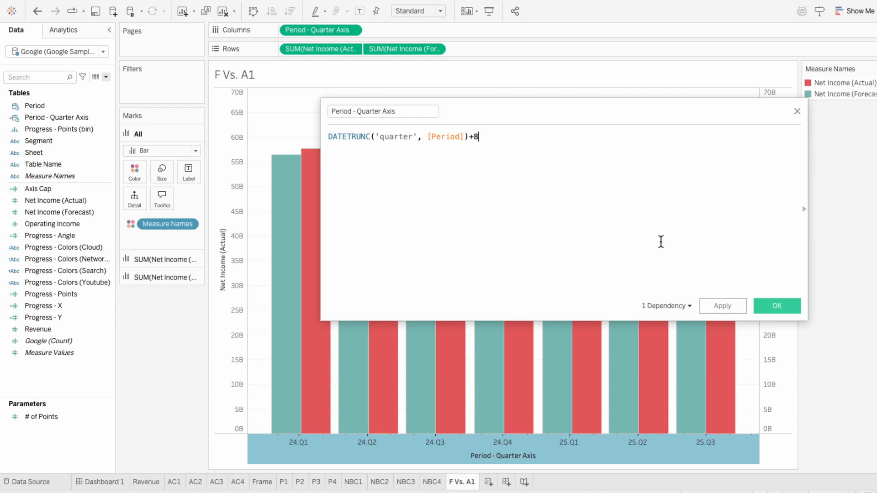
{"action": "left_click", "coordinate": [716, 309]}
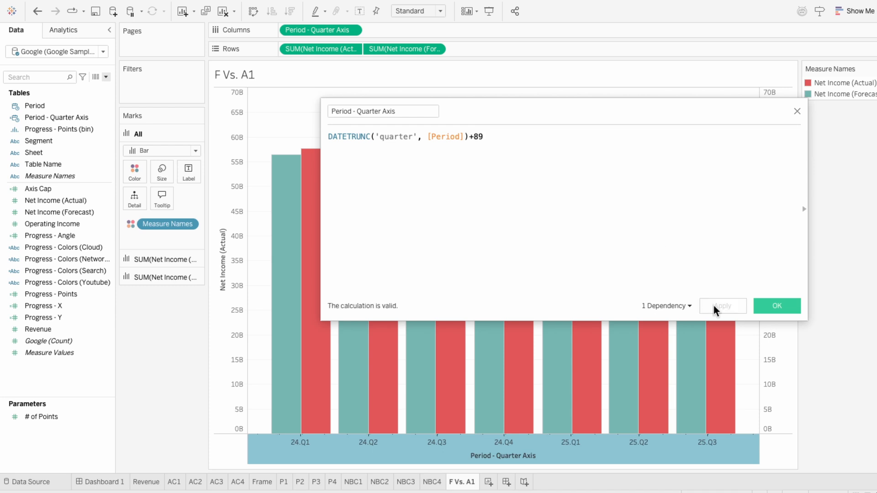
{"action": "key", "text": "BackSpace"}
{"action": "type", "text": "7"}
{"action": "left_click", "coordinate": [720, 306]}
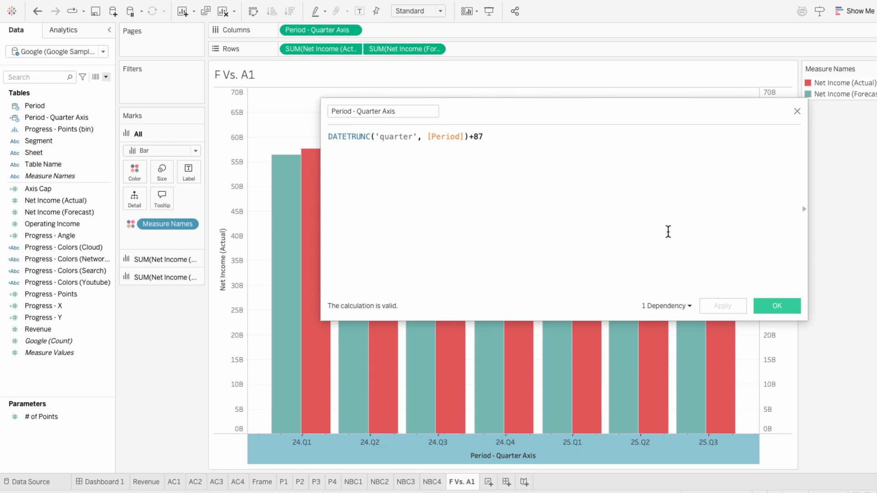
Step: Set the day offset in the Period - Quarter Axis formula to +88 and save the calculation
{"action": "key", "text": "BackSpace"}
{"action": "type", "text": "8"}
{"action": "left_click", "coordinate": [722, 305]}
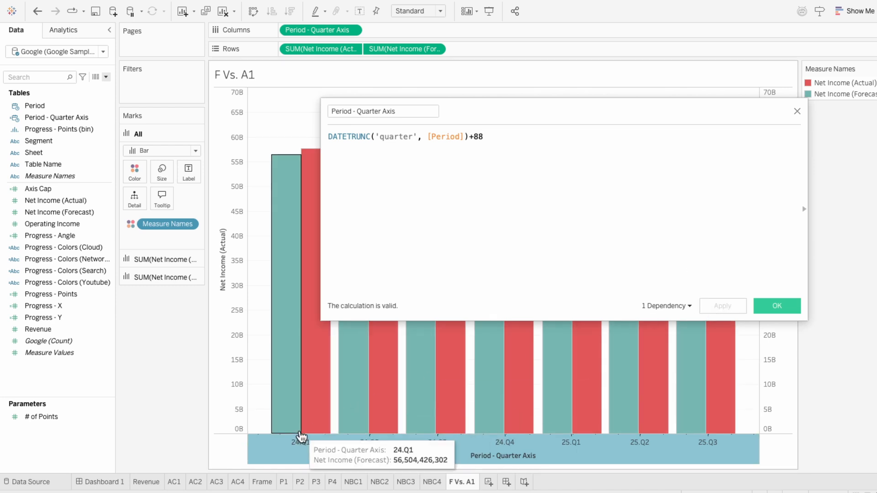
{"action": "left_click", "coordinate": [784, 305]}
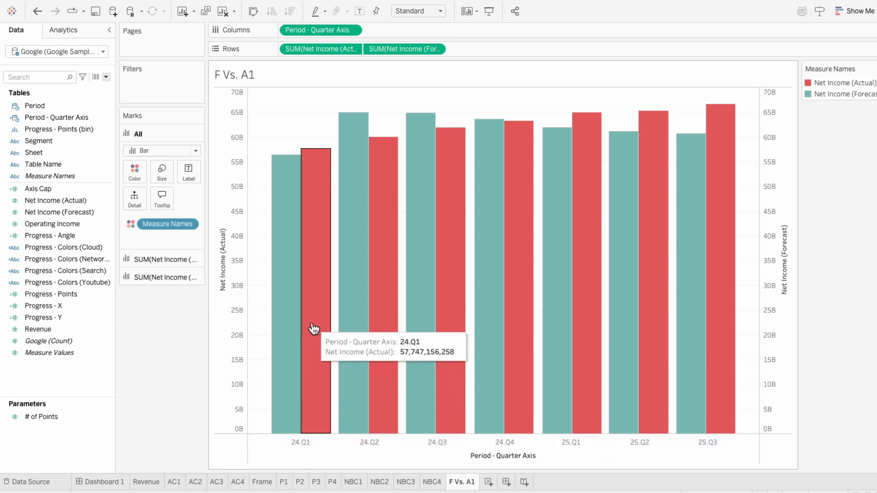
Step: Remove Measure Names from the Net Income (Actual) marks and colour those bars with the custom red swatch
{"action": "left_click", "coordinate": [166, 259]}
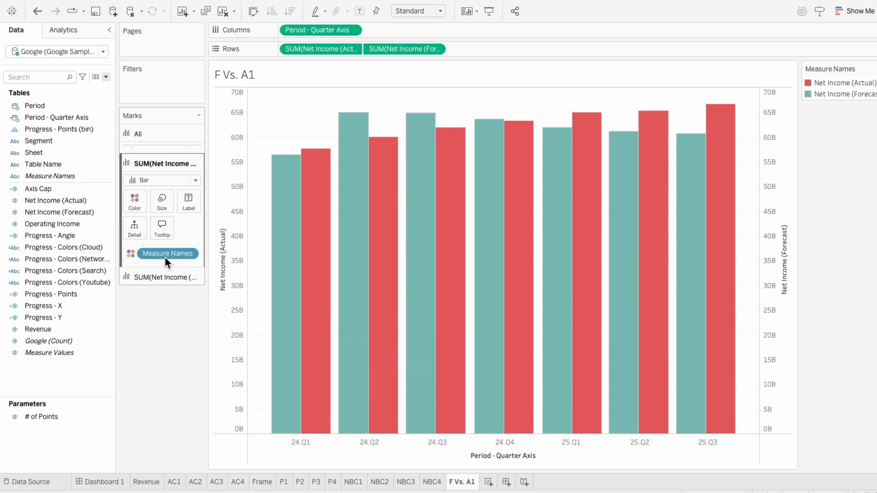
{"action": "right_click", "coordinate": [160, 245]}
{"action": "left_click", "coordinate": [179, 347]}
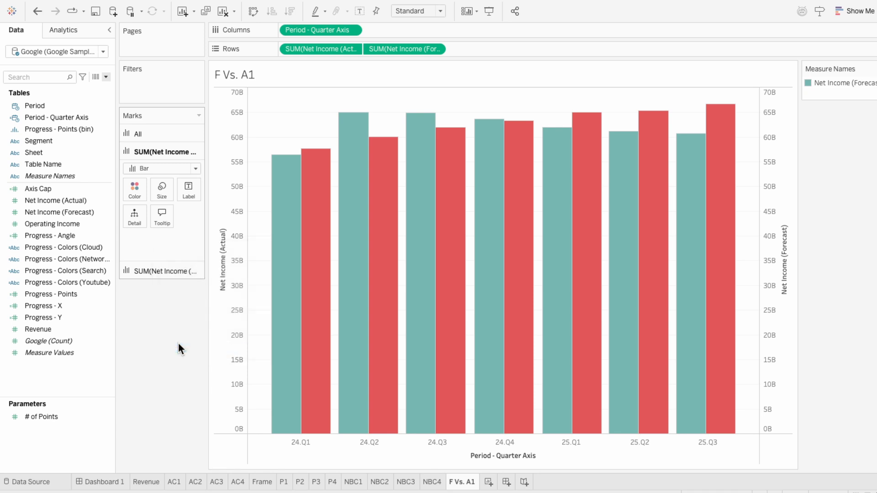
{"action": "left_click", "coordinate": [136, 191]}
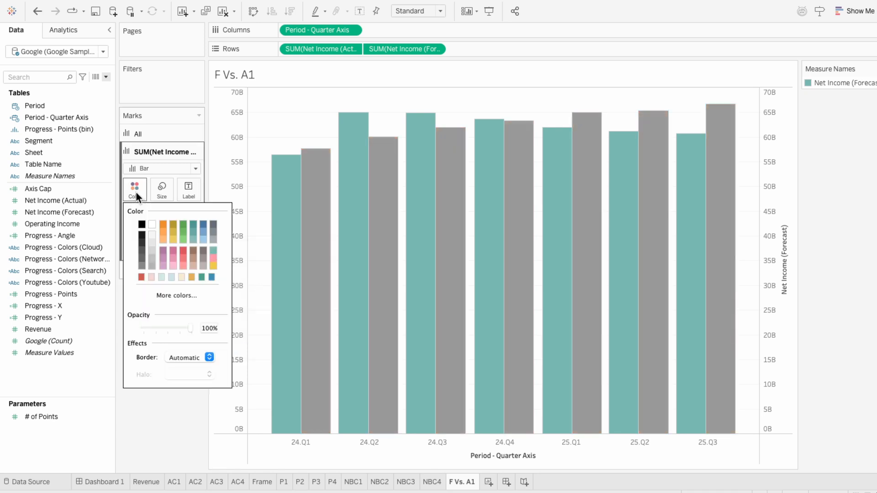
{"action": "left_click", "coordinate": [140, 276]}
{"action": "left_click", "coordinate": [151, 432]}
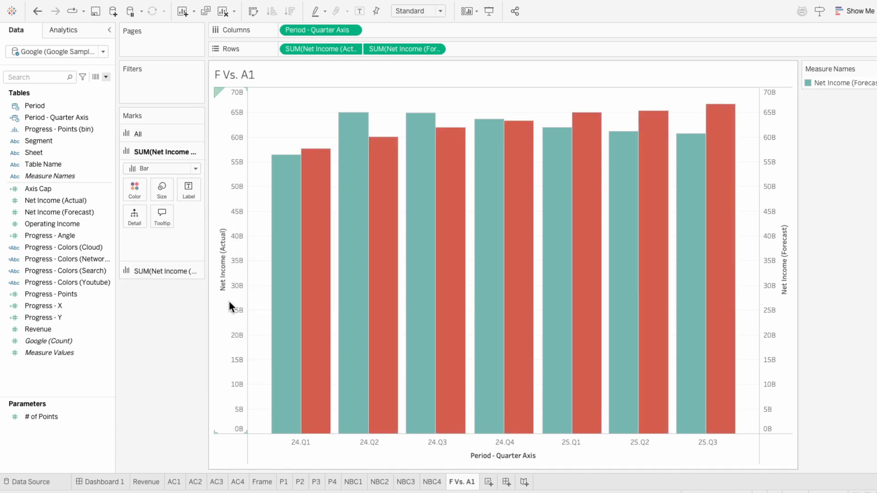
Step: Remove Measure Names from the Net Income (Forecast) marks and colour those bars with the custom light pink swatch
{"action": "left_click", "coordinate": [153, 269]}
{"action": "right_click", "coordinate": [143, 259]}
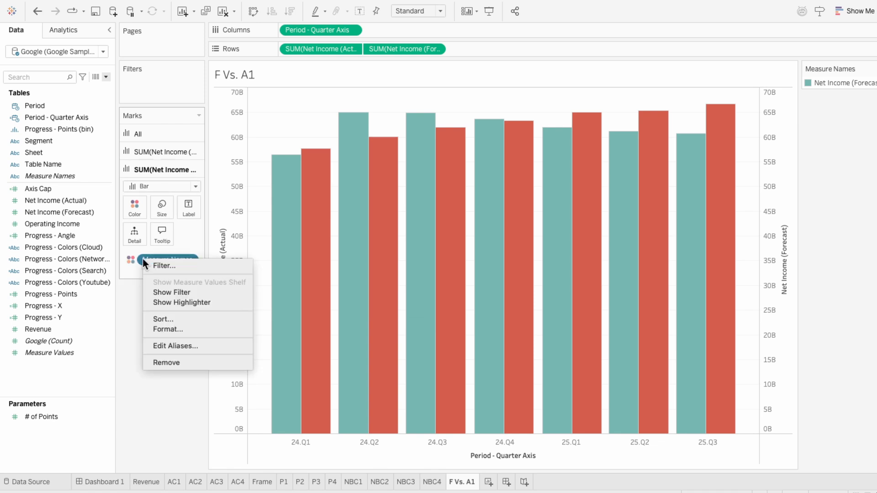
{"action": "left_click", "coordinate": [162, 361]}
{"action": "left_click", "coordinate": [136, 207]}
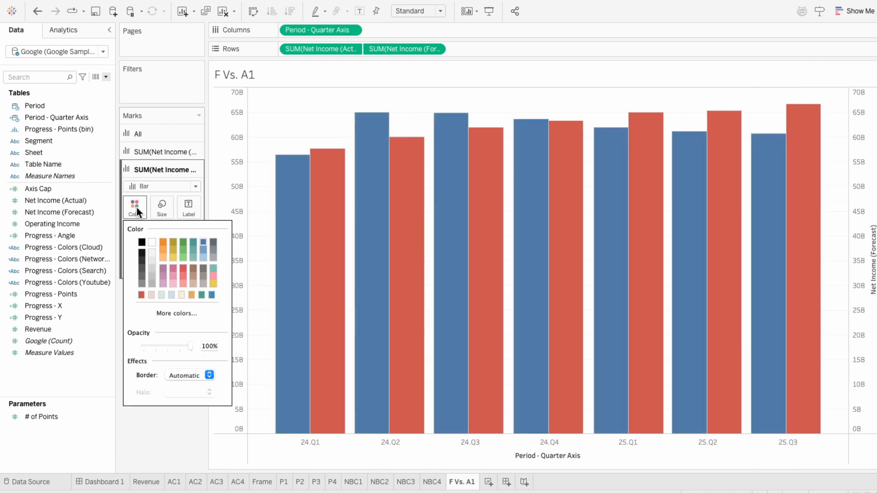
{"action": "left_click", "coordinate": [151, 295]}
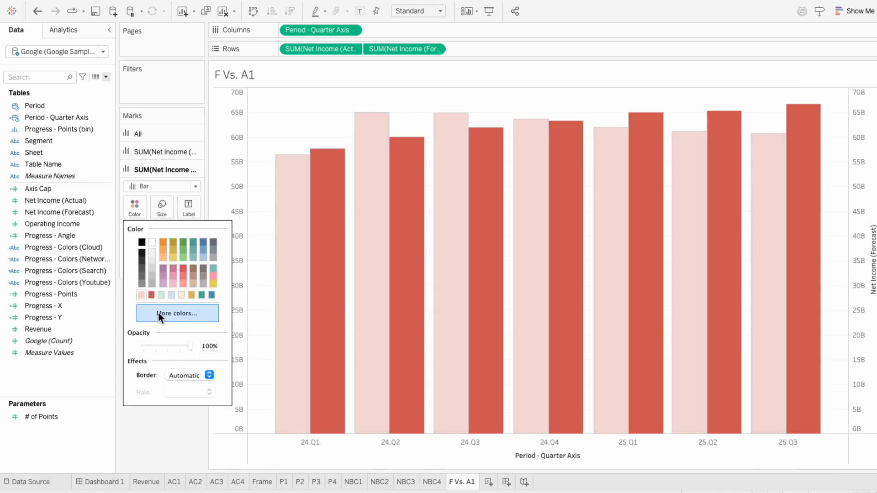
{"action": "left_click", "coordinate": [164, 435]}
Step: Give the bars of both net income measures a white border
{"action": "left_click", "coordinate": [152, 133]}
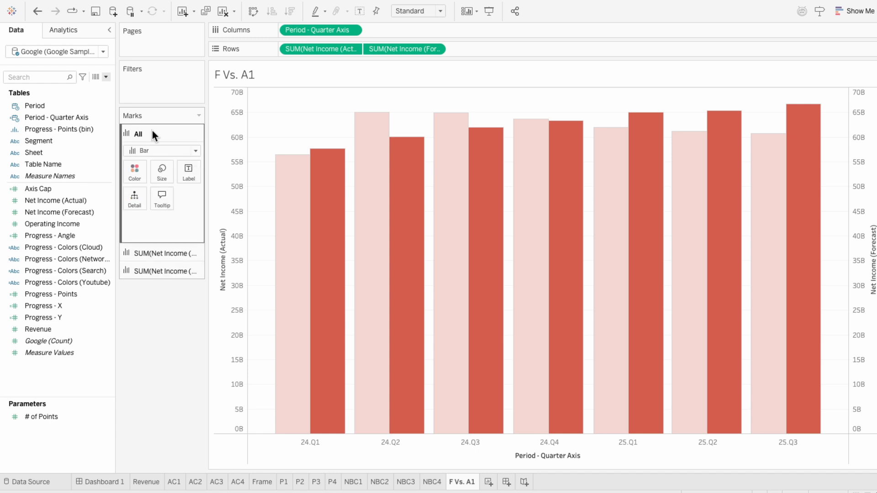
{"action": "left_click", "coordinate": [133, 170]}
{"action": "left_click", "coordinate": [179, 339]}
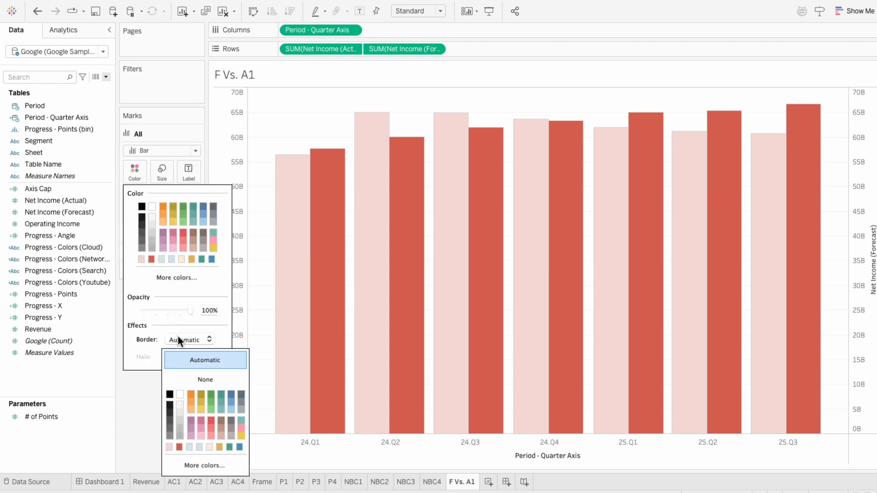
{"action": "left_click", "coordinate": [180, 393]}
{"action": "left_click", "coordinate": [149, 396]}
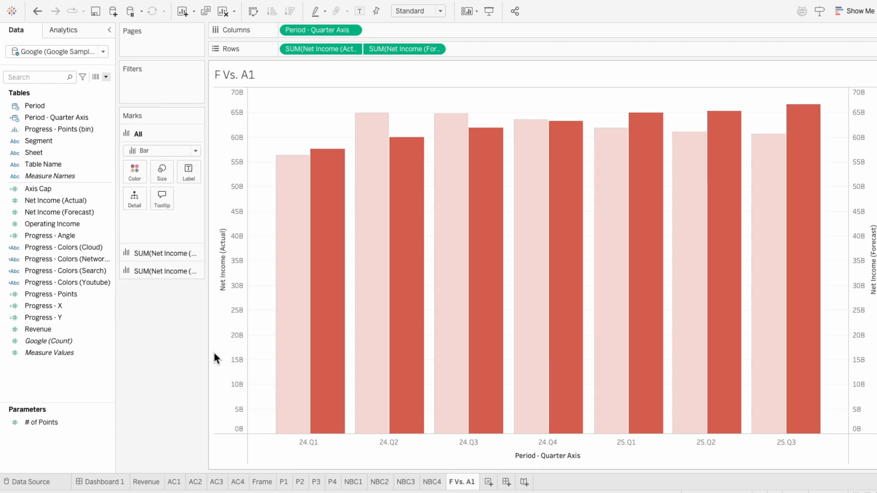
Step: Format the worksheet font as Tableau Medium in the custom red swatch
{"action": "right_click", "coordinate": [261, 306]}
{"action": "left_click", "coordinate": [276, 347]}
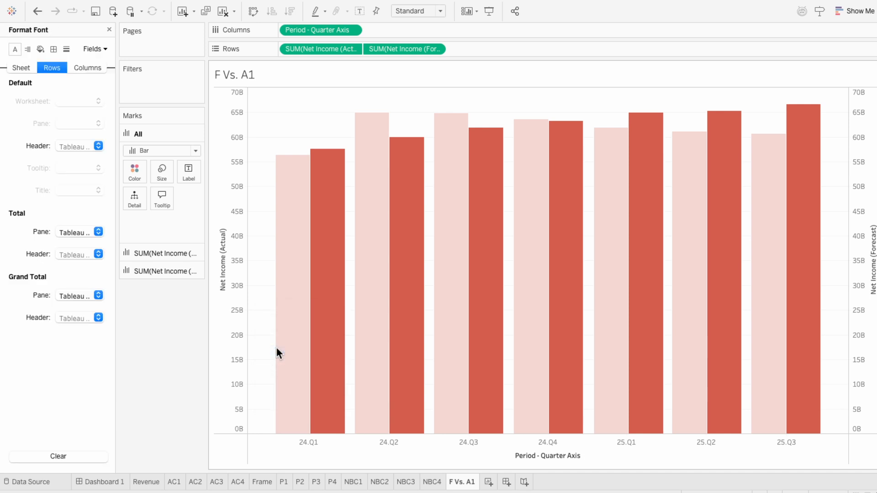
{"action": "left_click", "coordinate": [21, 67]}
{"action": "left_click", "coordinate": [64, 103]}
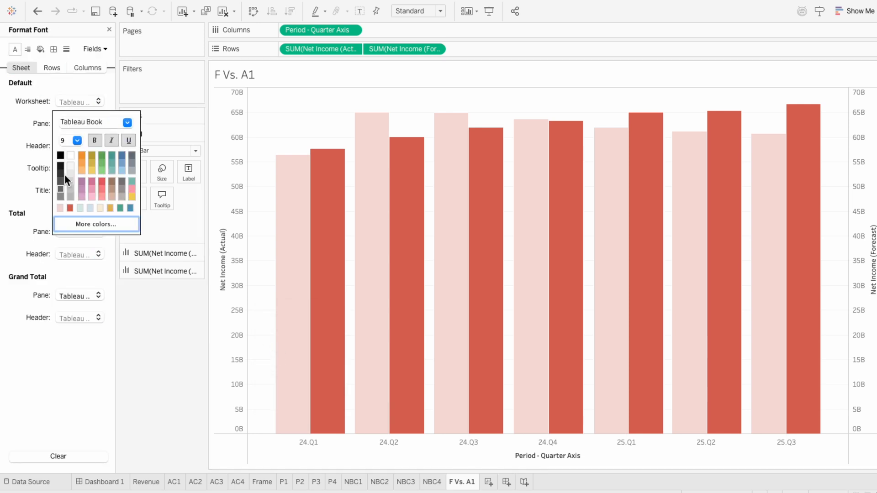
{"action": "left_click", "coordinate": [69, 208]}
{"action": "left_click", "coordinate": [127, 122]}
{"action": "left_click", "coordinate": [125, 190]}
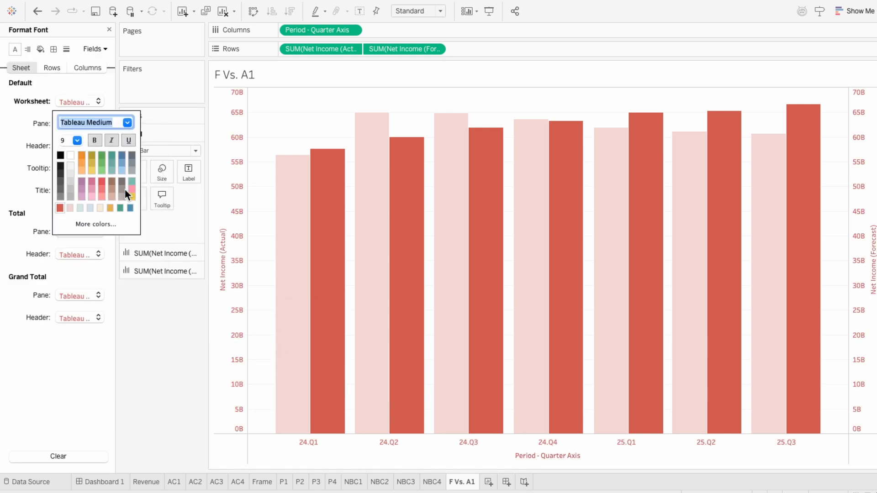
{"action": "left_click", "coordinate": [27, 149]}
Step: Hide the row and column divider borders on the worksheet
{"action": "left_click", "coordinate": [55, 49]}
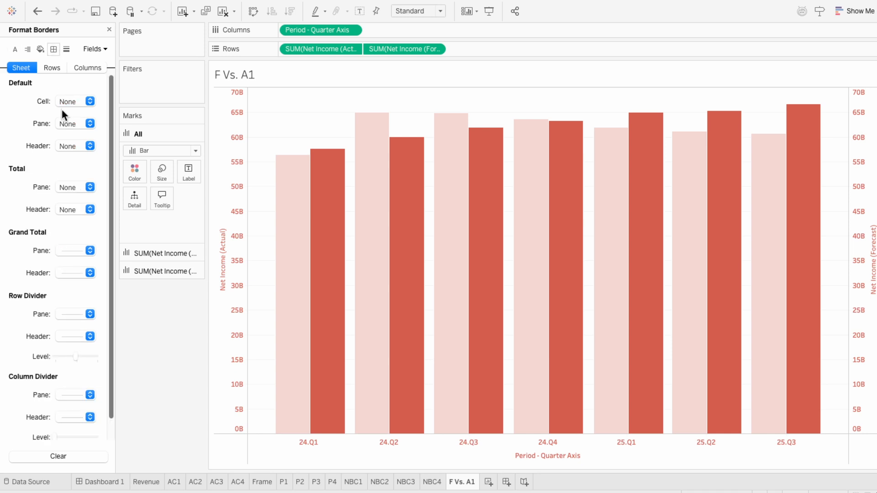
{"action": "left_click", "coordinate": [66, 318]}
{"action": "left_click", "coordinate": [39, 343]}
{"action": "left_click", "coordinate": [71, 314]}
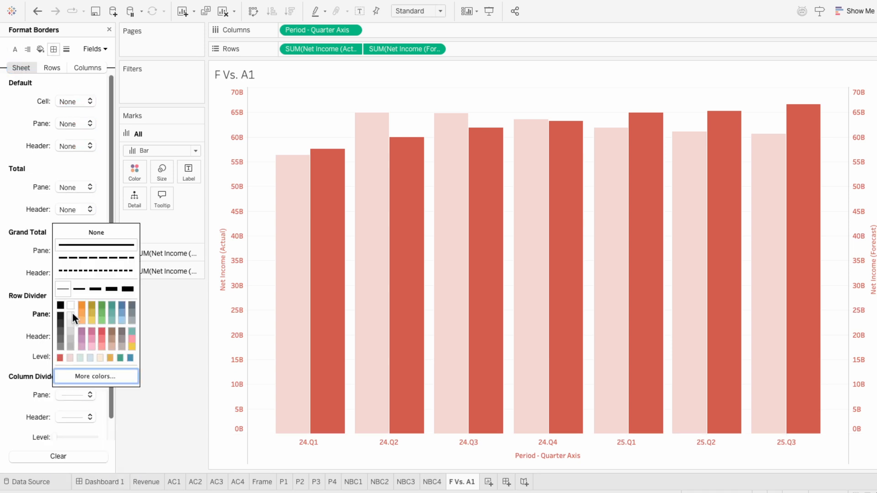
{"action": "left_click", "coordinate": [34, 249]}
Step: Set the sheet's zero lines and axis ticks to None, and remove the row grid lines
{"action": "left_click", "coordinate": [67, 49]}
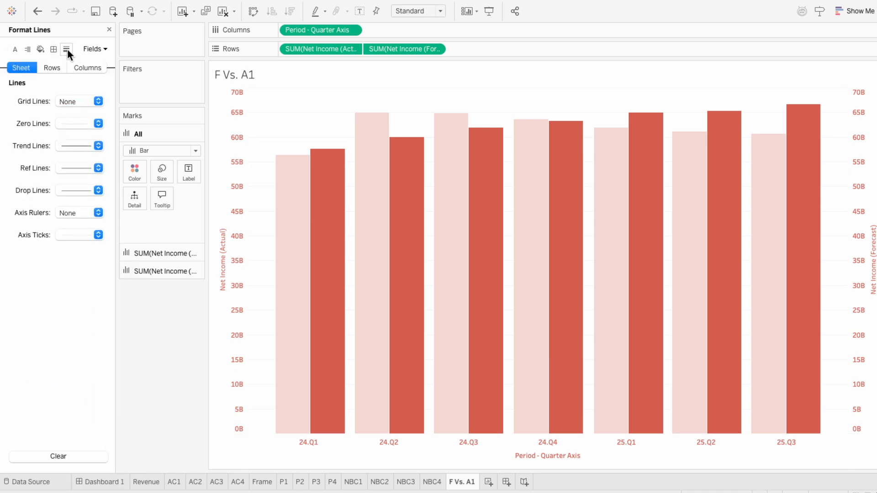
{"action": "left_click", "coordinate": [69, 126]}
{"action": "left_click", "coordinate": [69, 141]}
{"action": "left_click", "coordinate": [61, 237]}
{"action": "left_click", "coordinate": [64, 253]}
{"action": "left_click", "coordinate": [52, 67]}
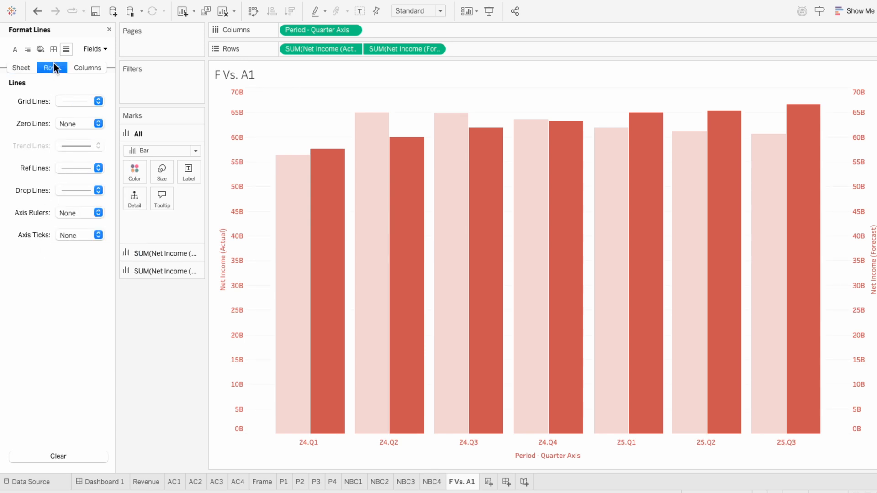
{"action": "left_click", "coordinate": [64, 102]}
{"action": "left_click", "coordinate": [67, 120]}
{"action": "left_click", "coordinate": [108, 29]}
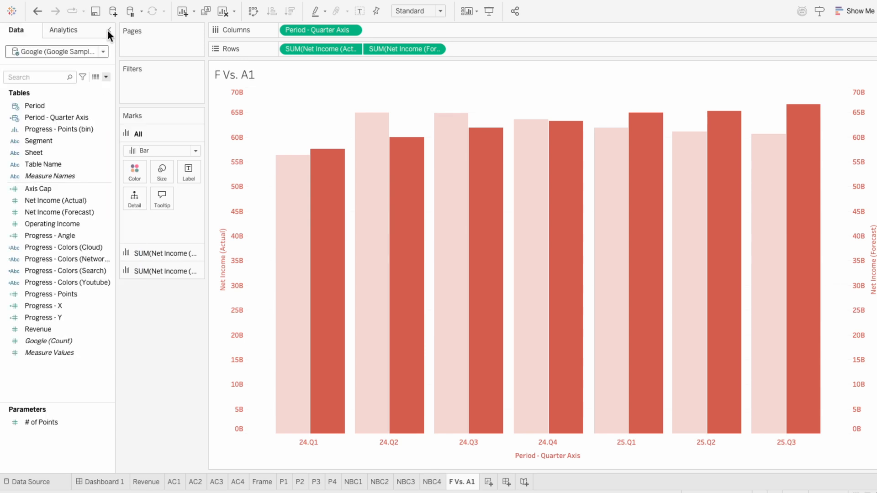
Step: Hide the Net Income (Forecast) axis header and clear the title of the Net Income (Actual) axis
{"action": "right_click", "coordinate": [868, 193]}
{"action": "left_click", "coordinate": [860, 298]}
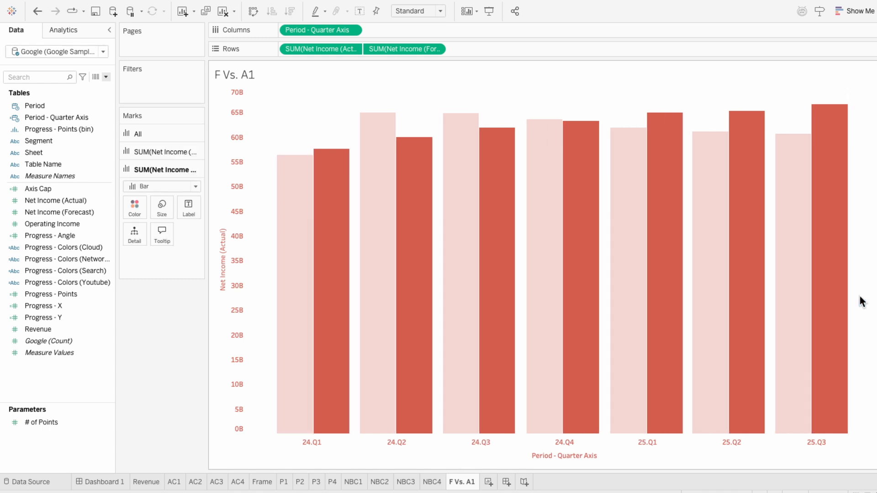
{"action": "right_click", "coordinate": [219, 230]}
{"action": "left_click", "coordinate": [223, 233]}
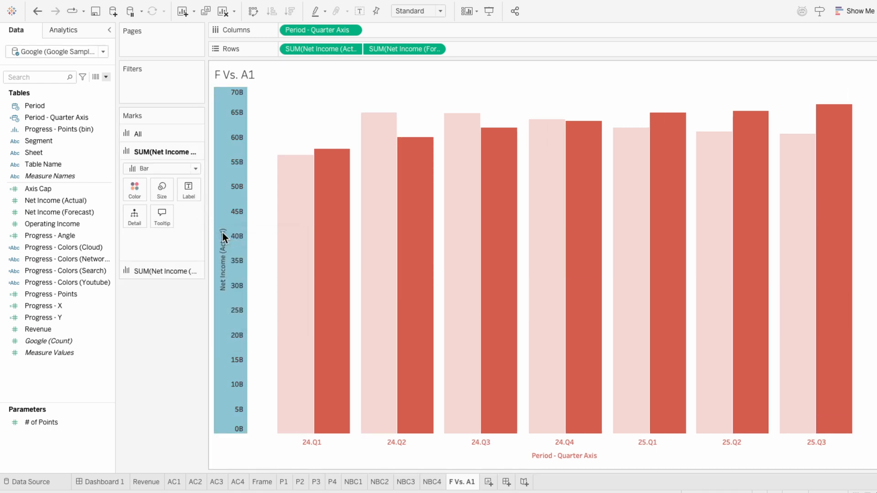
{"action": "double_click", "coordinate": [448, 340]}
{"action": "triple_click", "coordinate": [448, 342]}
{"action": "key", "text": "BackSpace"}
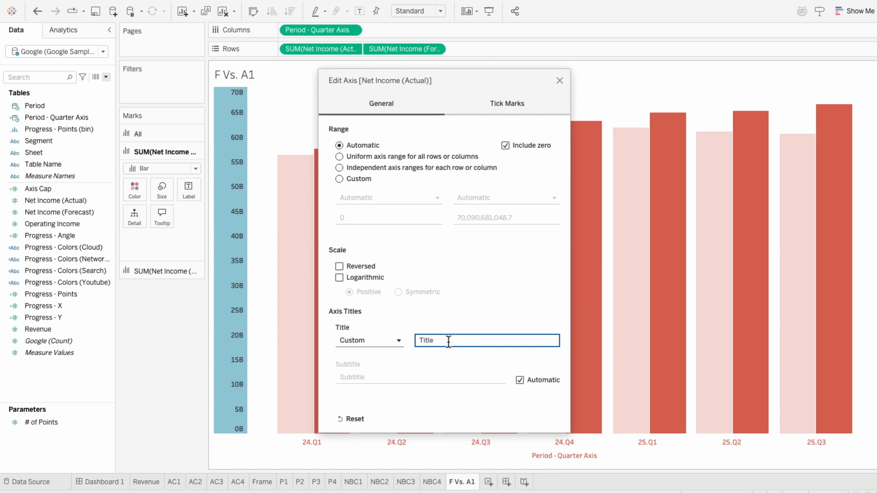
{"action": "left_click", "coordinate": [559, 81]}
Step: Clear the title of the Period - Quarter Axis
{"action": "right_click", "coordinate": [427, 441]}
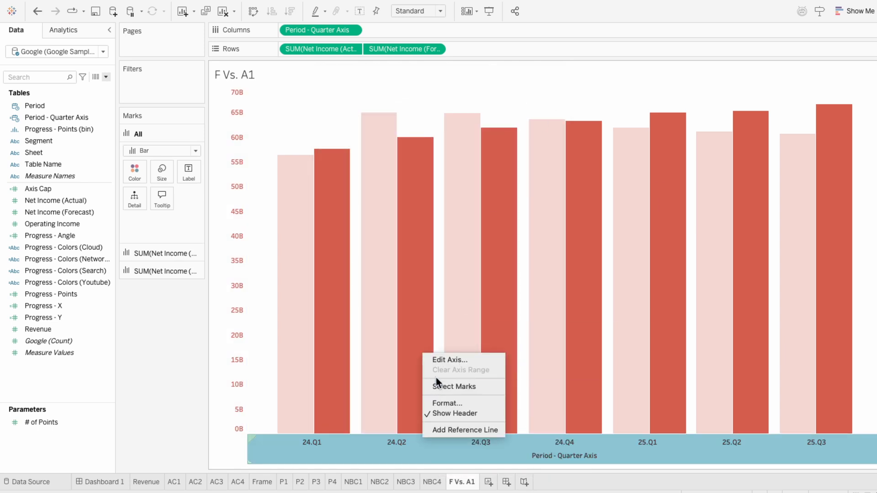
{"action": "left_click", "coordinate": [438, 360]}
{"action": "triple_click", "coordinate": [439, 350]}
{"action": "key", "text": "BackSpace"}
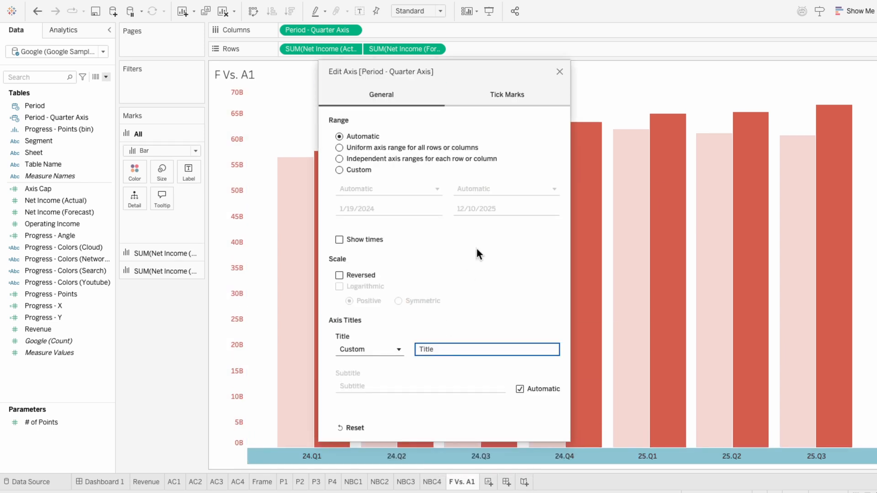
{"action": "left_click", "coordinate": [560, 72]}
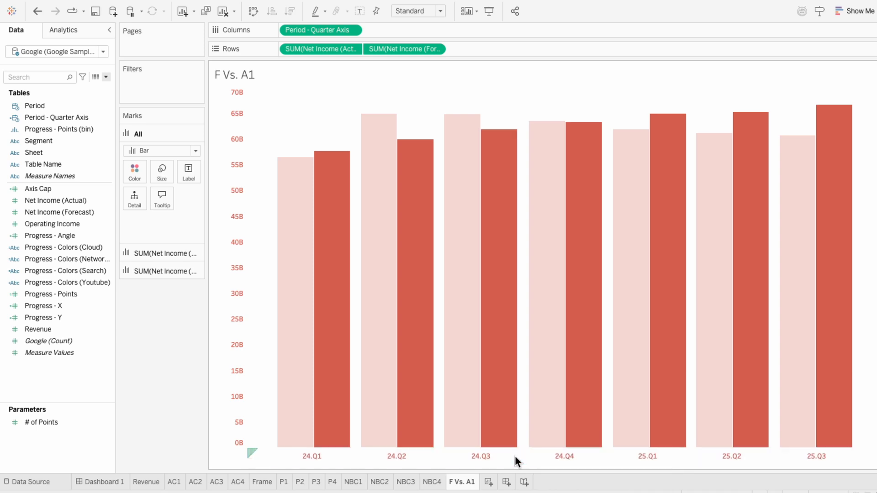
Step: Set the fixed bar width to 30 axis units for both the Net Income (Actual) and Net Income (Forecast) marks
{"action": "left_click", "coordinate": [178, 254]}
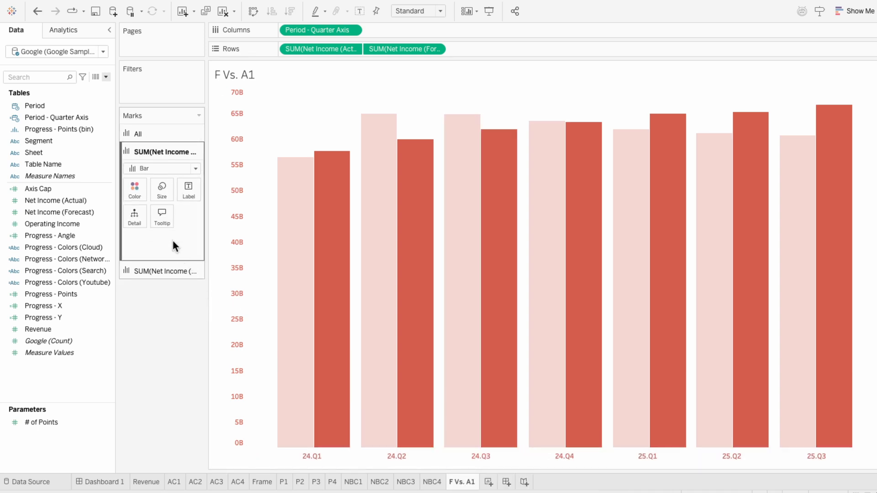
{"action": "left_click", "coordinate": [157, 195]}
{"action": "type", "text": "30"}
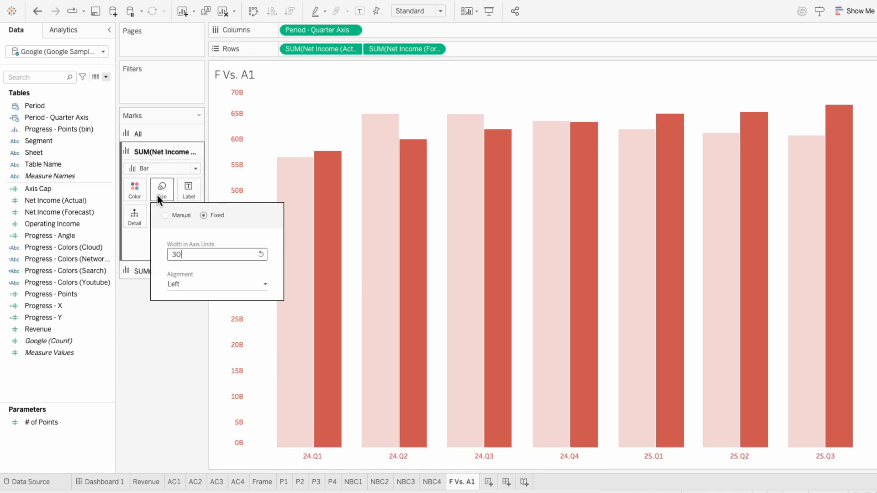
{"action": "left_click", "coordinate": [156, 306]}
{"action": "left_click", "coordinate": [155, 273]}
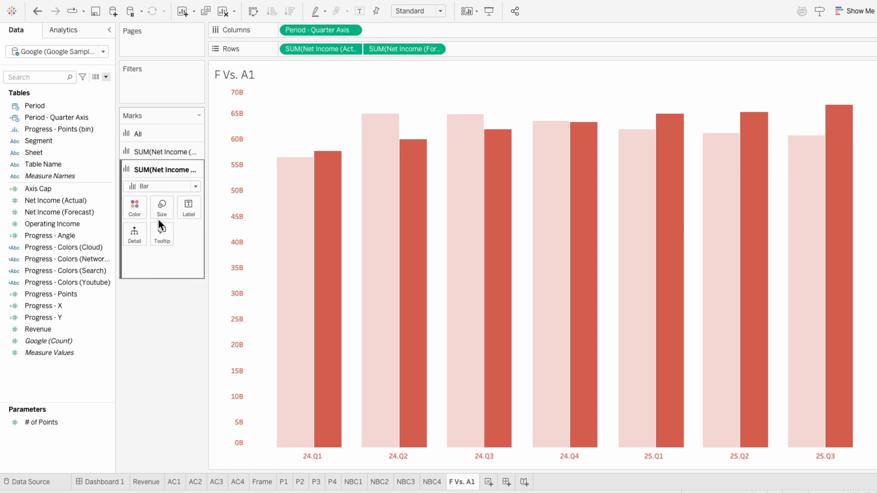
{"action": "left_click", "coordinate": [160, 214]}
{"action": "type", "text": "30"}
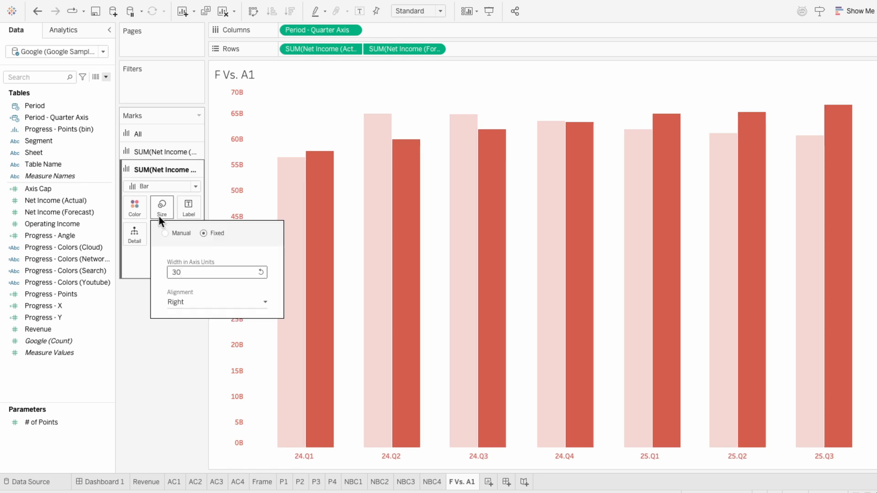
{"action": "left_click", "coordinate": [142, 370]}
Step: Apply the Period filter from the NBC1 worksheet to the F Vs. A1 worksheet as well
{"action": "left_click", "coordinate": [353, 482]}
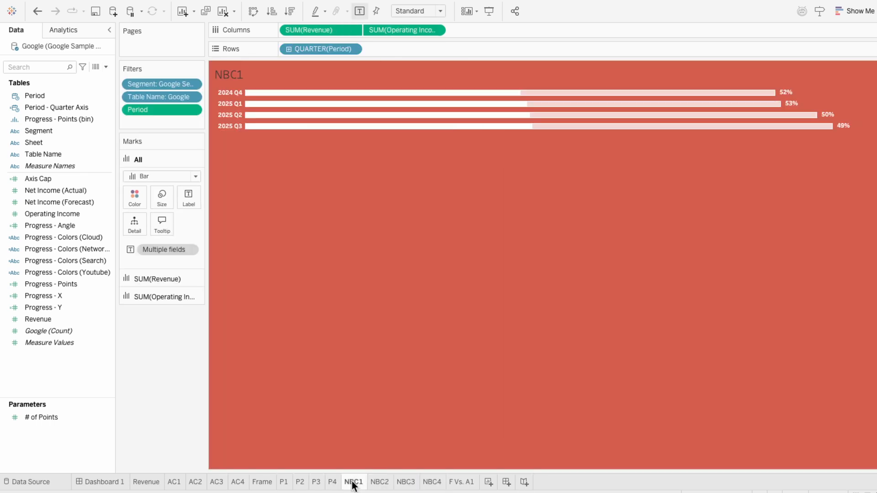
{"action": "right_click", "coordinate": [174, 109]}
{"action": "mouse_move", "coordinate": [199, 162]}
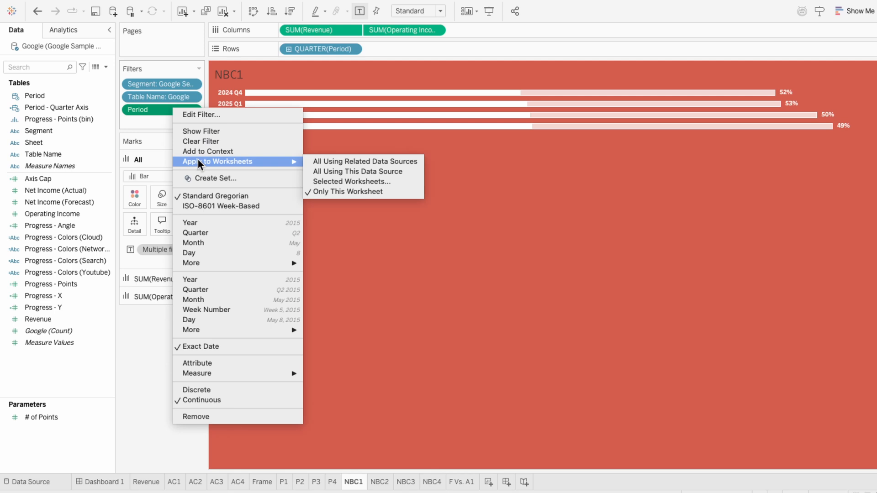
{"action": "left_click", "coordinate": [316, 180]}
{"action": "scroll", "coordinate": [305, 239], "scroll_direction": "down", "scroll_amount": 10}
{"action": "left_click", "coordinate": [269, 282]}
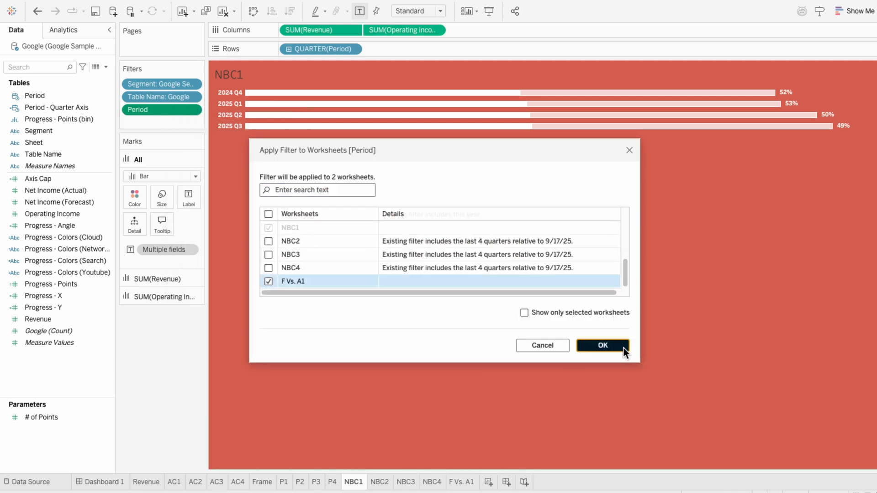
{"action": "left_click", "coordinate": [623, 348]}
Step: Filter the F Vs. A1 worksheet to the Google Search & Other segment and to the Google table name
{"action": "left_click", "coordinate": [462, 482]}
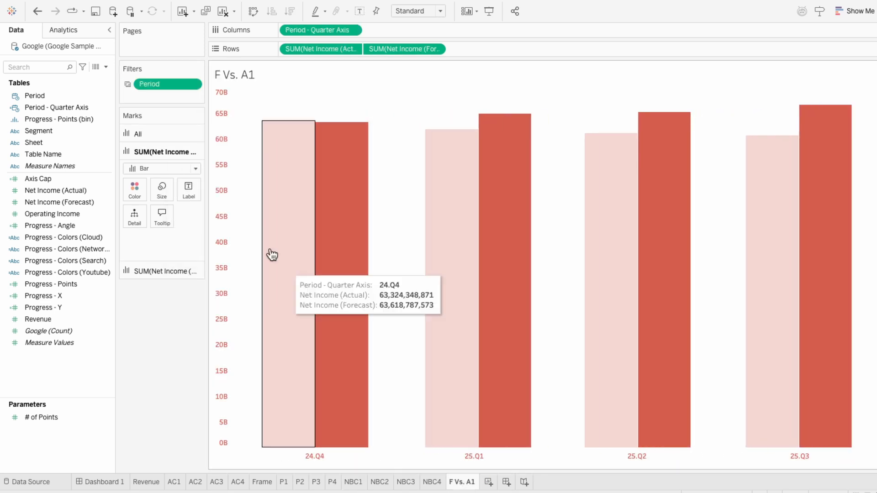
{"action": "left_click_drag", "start_coordinate": [64, 131], "coordinate": [152, 98]}
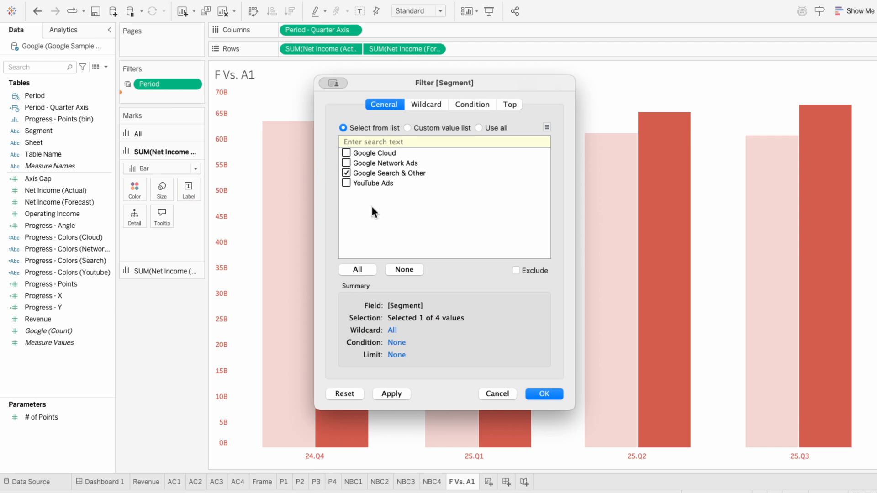
{"action": "left_click", "coordinate": [544, 394]}
{"action": "left_click", "coordinate": [59, 155]}
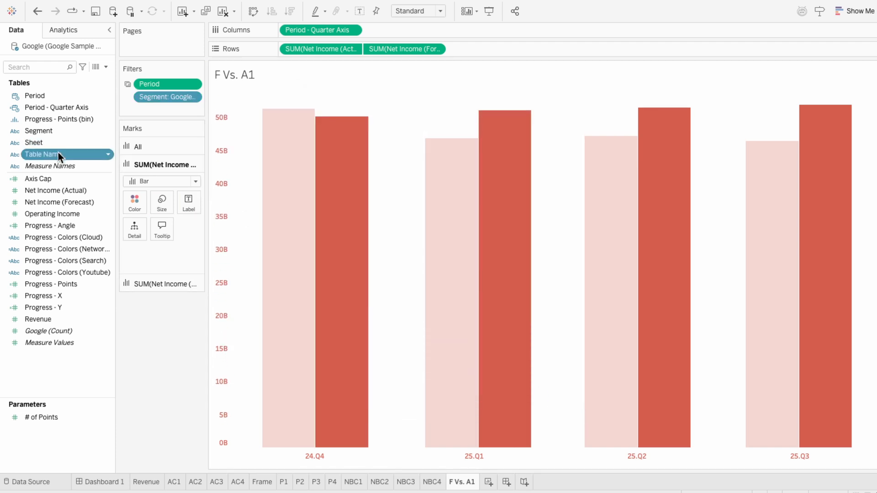
{"action": "left_click_drag", "start_coordinate": [59, 155], "coordinate": [147, 106]}
{"action": "left_click", "coordinate": [346, 153]}
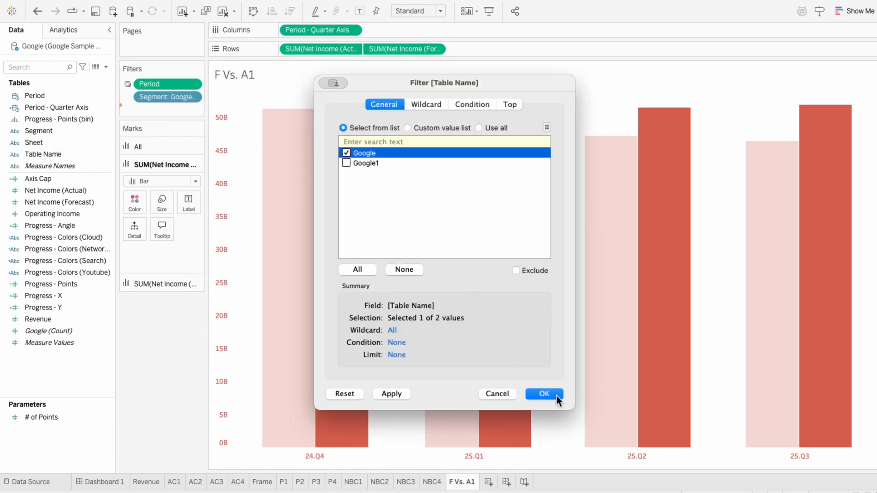
{"action": "left_click", "coordinate": [544, 394]}
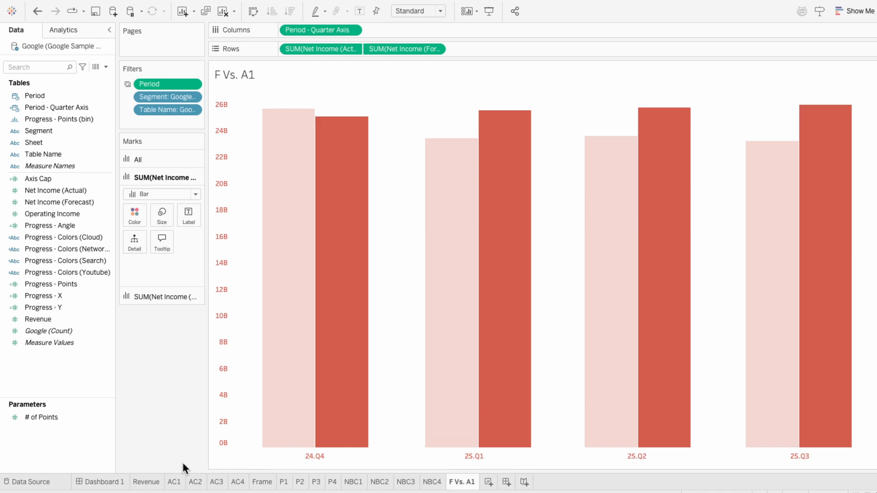
Step: Place F Vs. A1 on Dashboard 1, hide its title and size it to fit the empty white card under Google Search & Other
{"action": "left_click", "coordinate": [114, 483]}
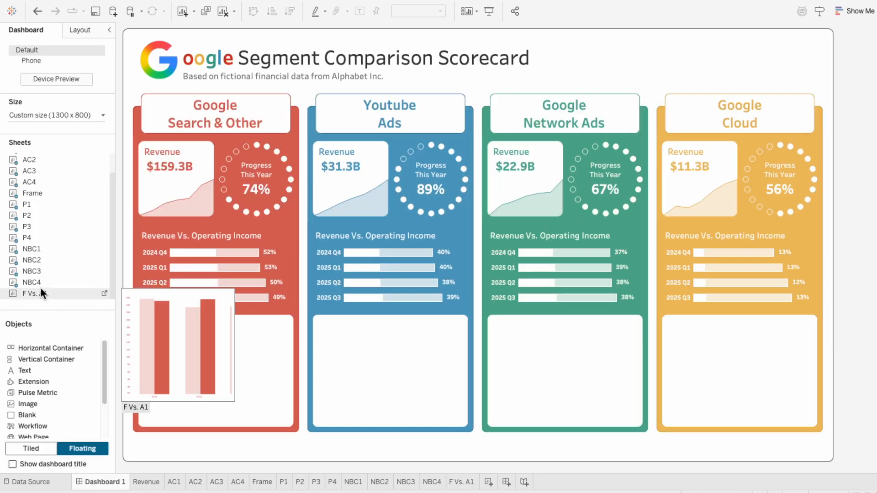
{"action": "left_click_drag", "start_coordinate": [40, 289], "coordinate": [147, 325]}
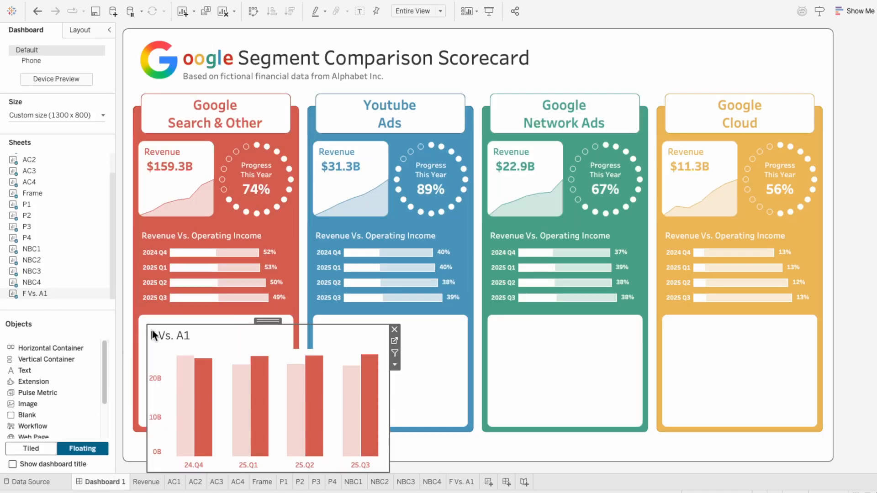
{"action": "right_click", "coordinate": [149, 326]}
{"action": "left_click", "coordinate": [171, 358]}
{"action": "left_click_drag", "start_coordinate": [354, 470], "coordinate": [286, 427]}
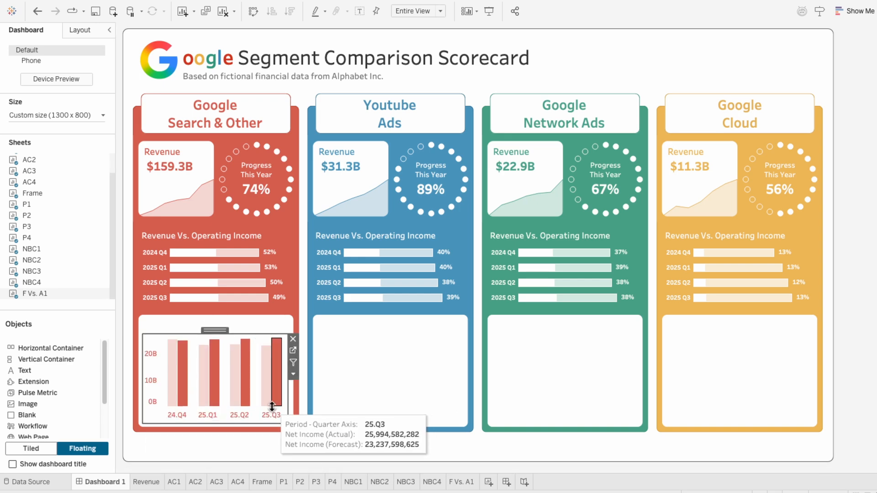
Step: Add a floating text object to Dashboard 1 reading "Net Income Trend" and, after a gap on the same line, "Forecast Vs. Actuals"
{"action": "left_click", "coordinate": [679, 415]}
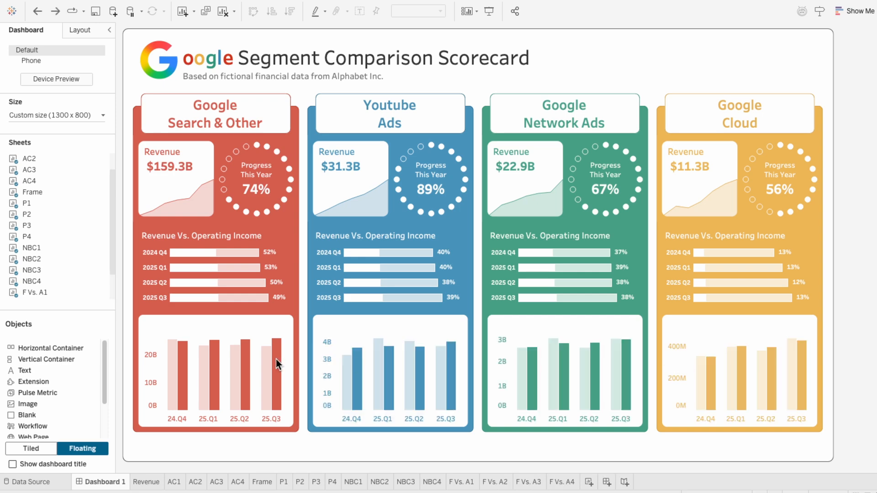
{"action": "left_click_drag", "start_coordinate": [37, 365], "coordinate": [180, 281]}
{"action": "type", "text": "Net Income Trend"}
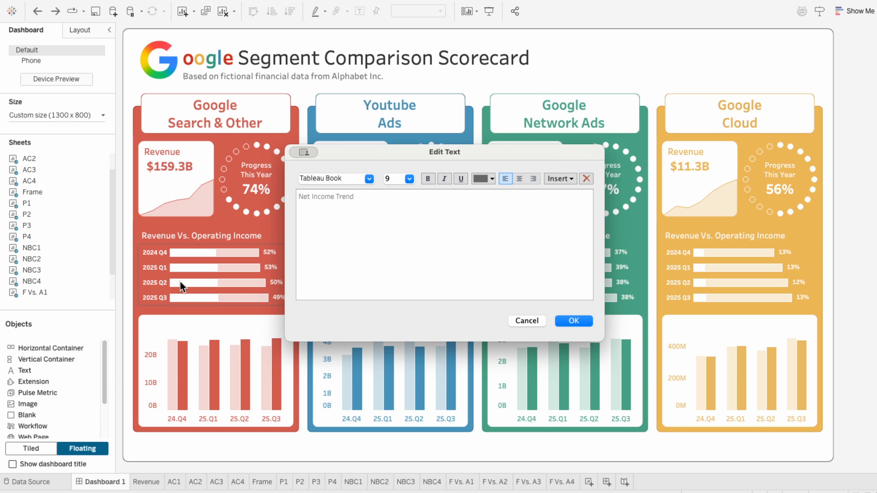
{"action": "type", "text": "Forecast Vs. Actuals"}
Step: Format the whole line of text in Tableau Medium, size 11, black
{"action": "left_click_drag", "start_coordinate": [485, 203], "coordinate": [290, 196]}
{"action": "left_click", "coordinate": [368, 179]}
{"action": "left_click", "coordinate": [366, 259]}
{"action": "left_click", "coordinate": [409, 179]}
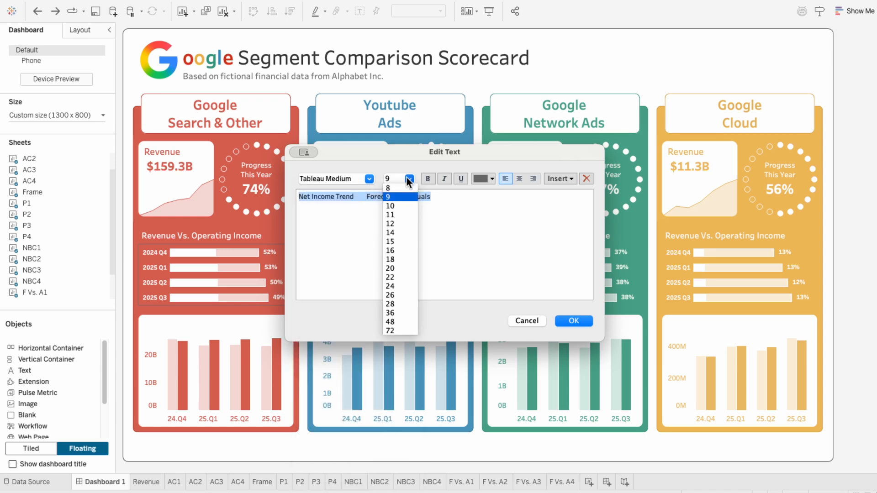
{"action": "left_click", "coordinate": [397, 215]}
{"action": "left_click", "coordinate": [484, 178]}
{"action": "left_click", "coordinate": [483, 201]}
Step: Color the word Forecast light red and Actuals red, and reduce "Forecast Vs. Actuals" to size 8
{"action": "double_click", "coordinate": [395, 199]}
{"action": "left_click", "coordinate": [492, 178]}
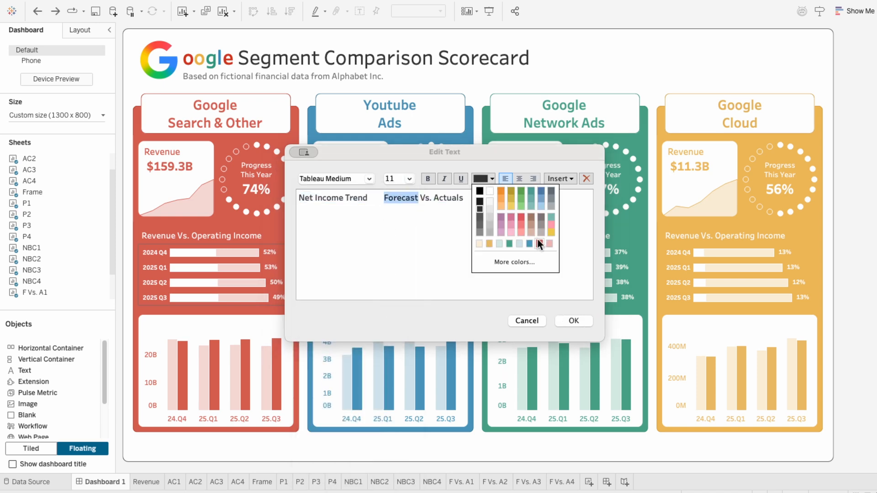
{"action": "left_click", "coordinate": [546, 242]}
{"action": "double_click", "coordinate": [449, 198]}
{"action": "left_click", "coordinate": [492, 178]}
{"action": "left_click", "coordinate": [547, 242]}
{"action": "left_click_drag", "start_coordinate": [464, 198], "coordinate": [384, 198]}
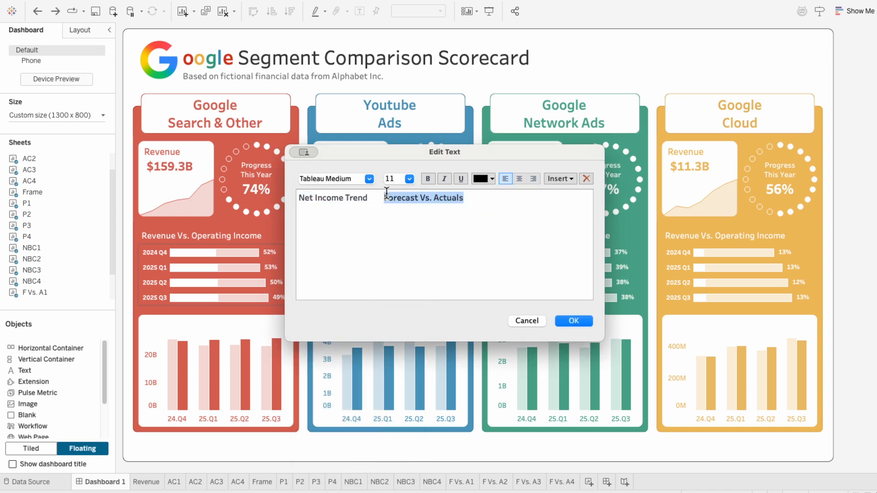
{"action": "left_click", "coordinate": [409, 179]}
{"action": "left_click", "coordinate": [406, 189]}
Step: Apply the text and place it at the top of the Google Search & Other white card, above the net income chart
{"action": "left_click", "coordinate": [581, 321]}
{"action": "left_click_drag", "start_coordinate": [304, 289], "coordinate": [264, 326]}
{"action": "left_click", "coordinate": [857, 349]}
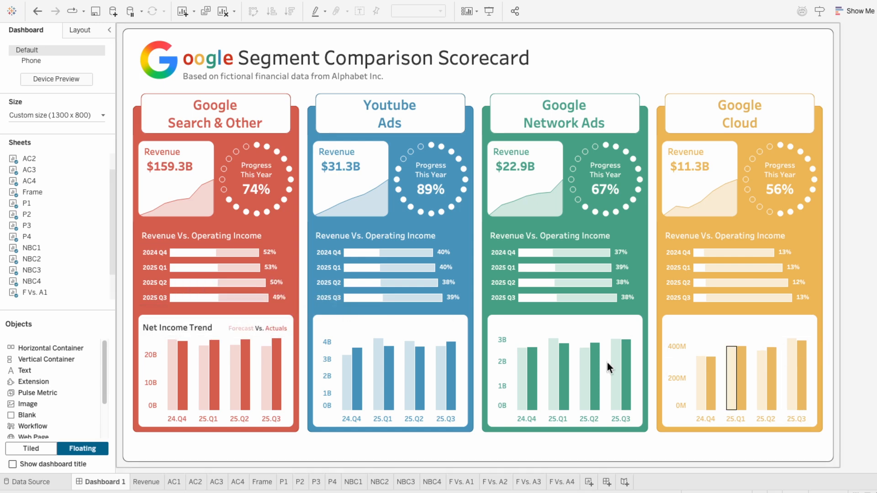
Step: Remove "Forecast Vs. Actuals" from the card heading, color "Net Income Trend" red and narrow its box to fit the words
{"action": "right_click", "coordinate": [269, 328]}
{"action": "left_click", "coordinate": [273, 334]}
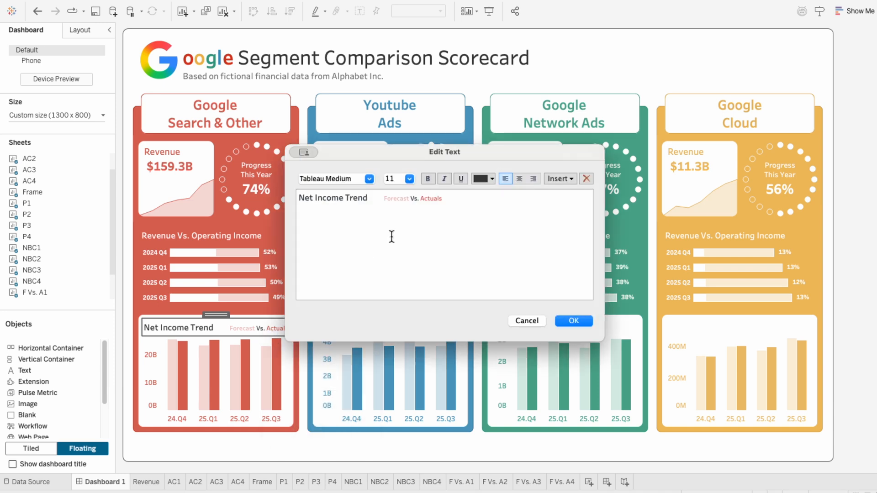
{"action": "triple_click", "coordinate": [537, 200]}
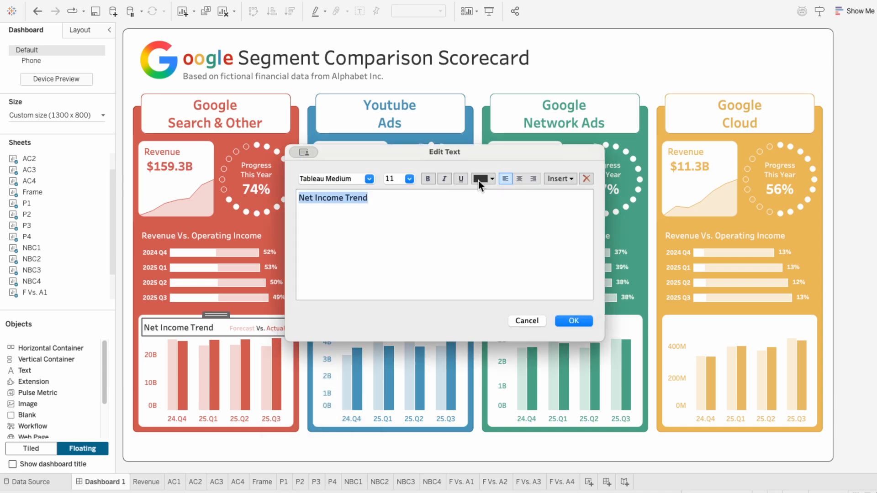
{"action": "left_click", "coordinate": [480, 179]}
{"action": "left_click", "coordinate": [481, 246]}
{"action": "left_click", "coordinate": [572, 321]}
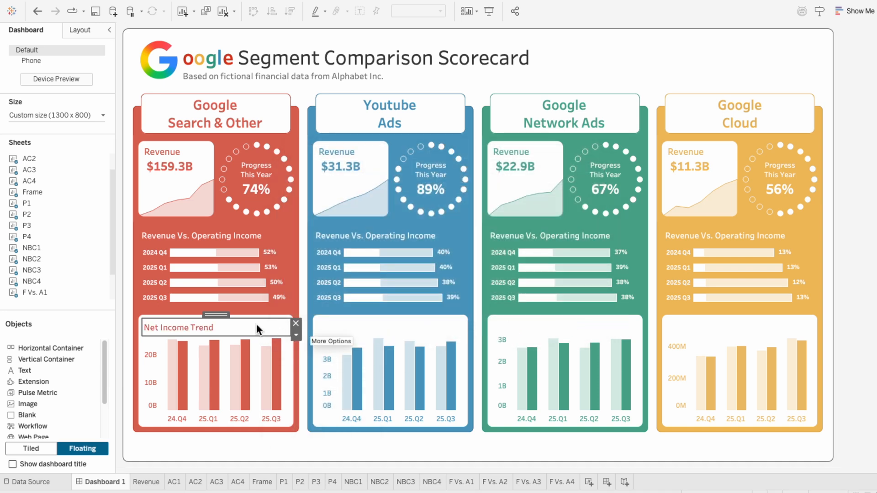
{"action": "left_click_drag", "start_coordinate": [292, 328], "coordinate": [230, 329]}
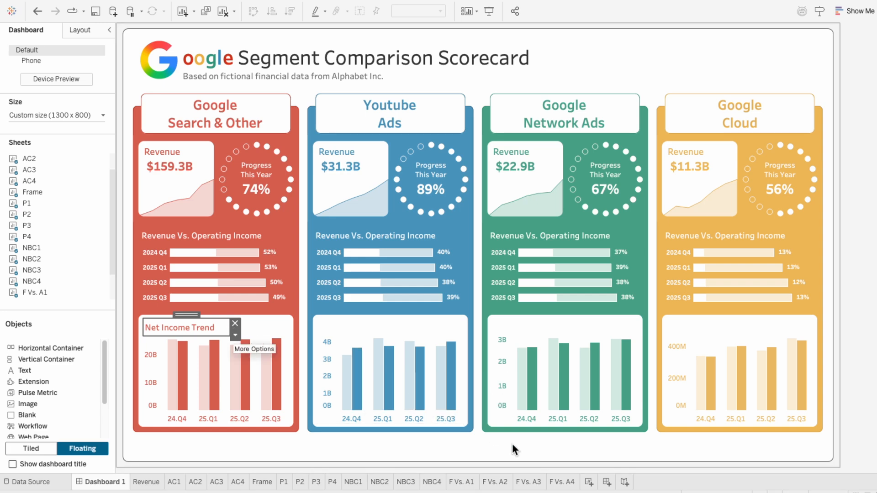
Step: Create a new worksheet and name it Legends
{"action": "left_click", "coordinate": [589, 482]}
{"action": "double_click", "coordinate": [592, 482]}
{"action": "type", "text": "Legends"}
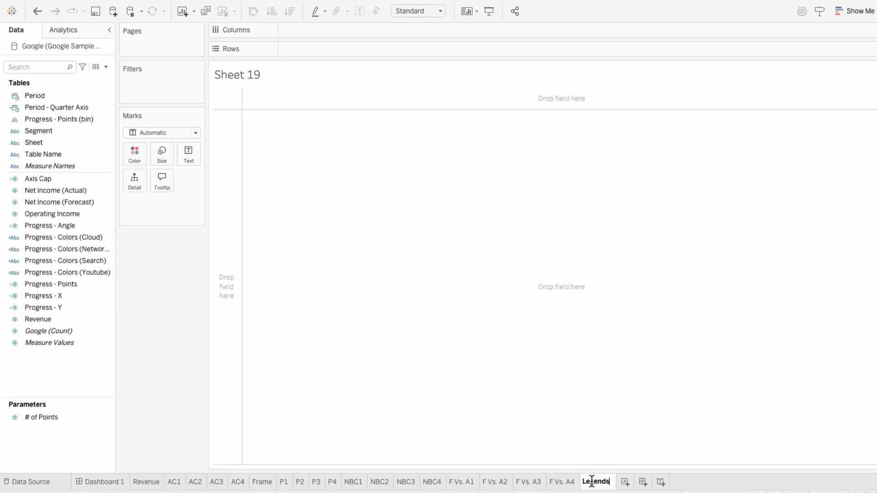
{"action": "key", "text": "Return"}
Step: Add Measure Names to the Legends view and keep only Net Income (Actual) and Net Income (Forecast) among the measure values
{"action": "left_click", "coordinate": [100, 195]}
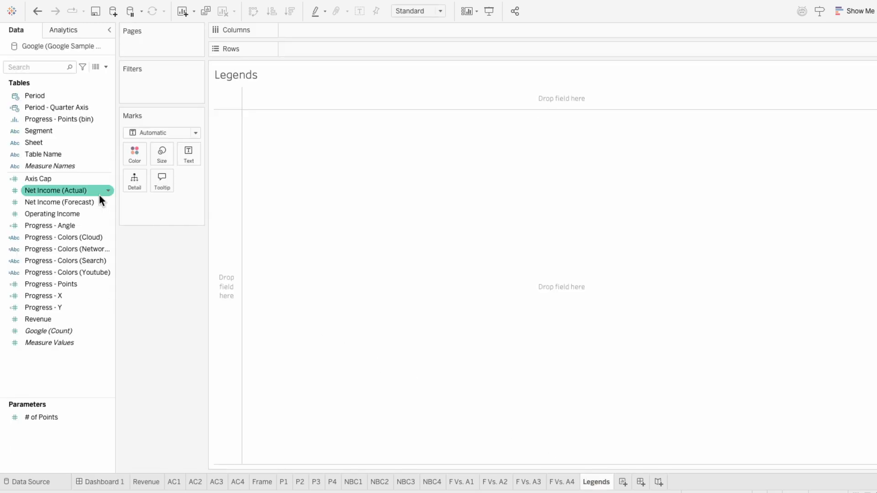
{"action": "double_click", "coordinate": [75, 166]}
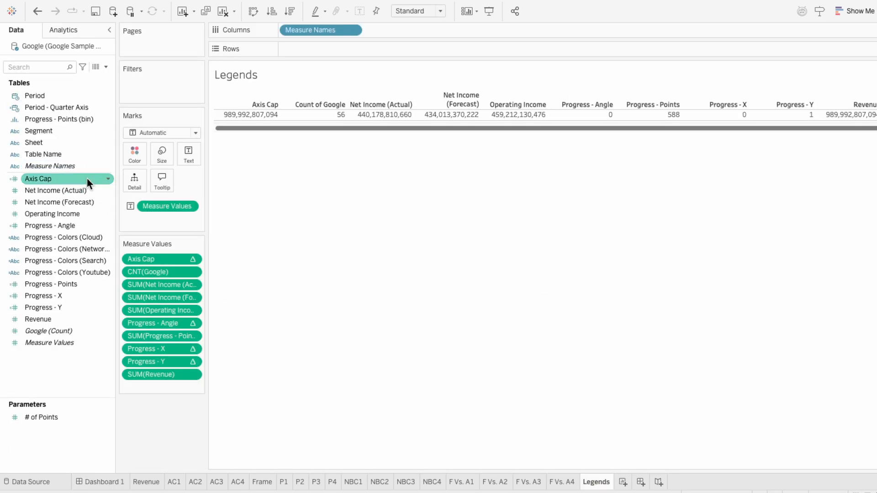
{"action": "left_click", "coordinate": [149, 259]}
{"action": "left_click", "coordinate": [152, 271], "text": "ctrl"}
{"action": "key", "text": "Delete"}
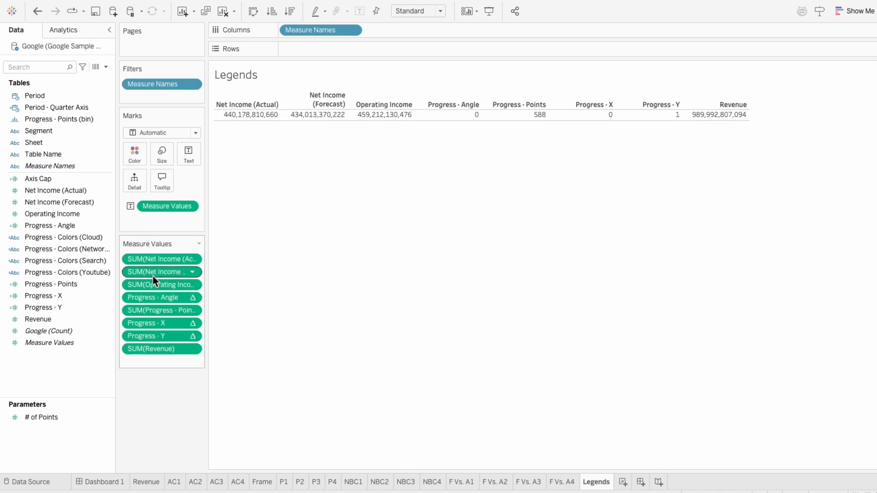
{"action": "left_click", "coordinate": [154, 285]}
{"action": "left_click", "coordinate": [165, 343], "text": "shift"}
{"action": "key", "text": "Delete"}
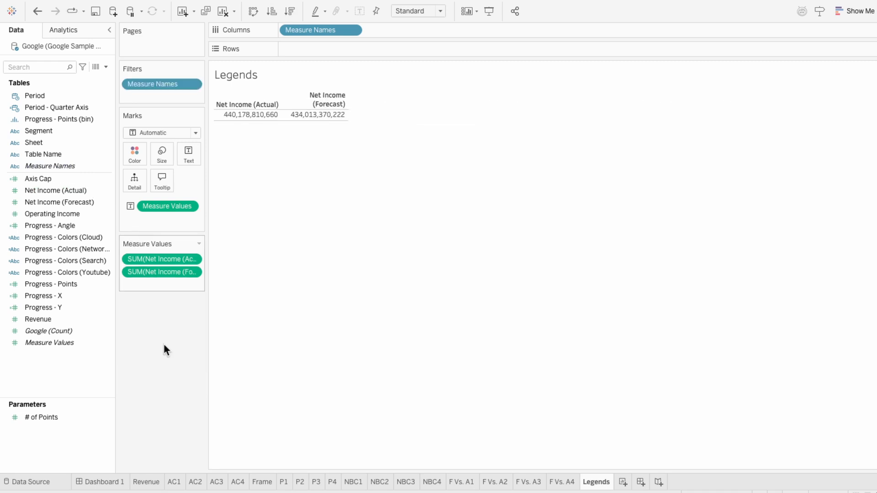
Step: Move Measure Values to Detail, show Measure Names as the mark label and widen the columns to fit the full names
{"action": "left_click", "coordinate": [131, 207]}
{"action": "left_click", "coordinate": [136, 251]}
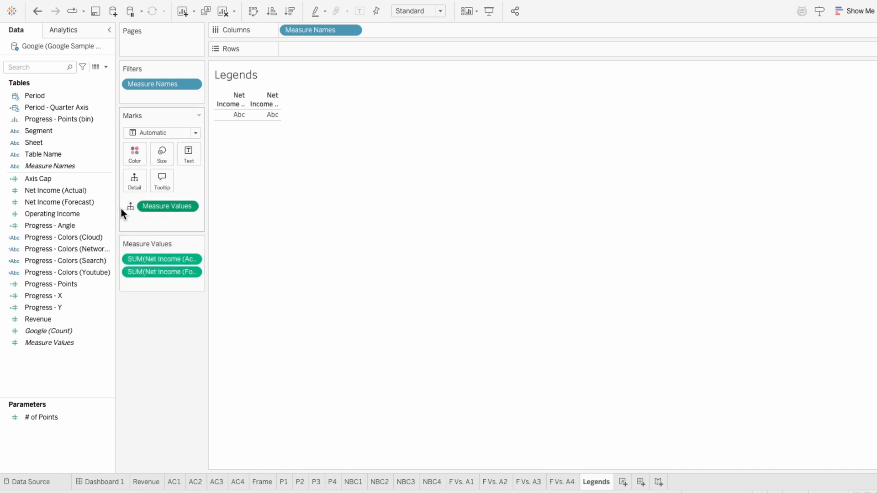
{"action": "left_click_drag", "start_coordinate": [46, 166], "coordinate": [144, 219]}
{"action": "left_click", "coordinate": [131, 220]}
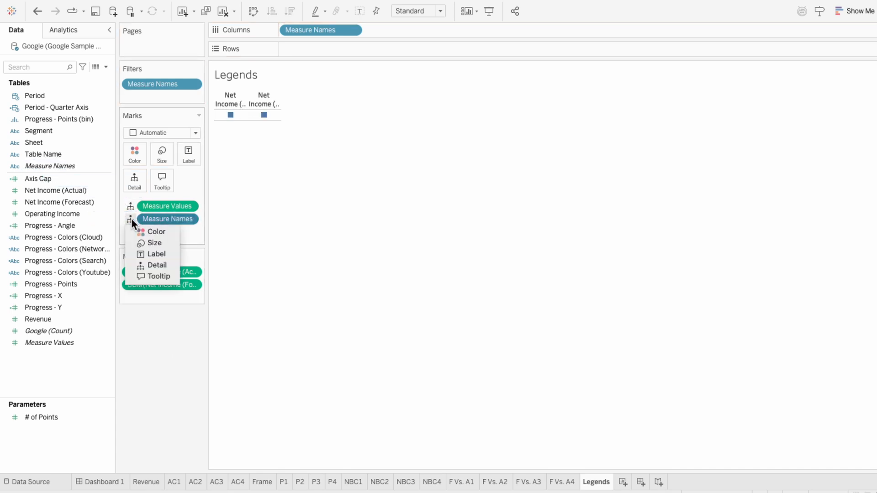
{"action": "left_click", "coordinate": [142, 253]}
{"action": "mouse_move", "coordinate": [280, 120]}
{"action": "left_click_drag", "start_coordinate": [279, 117], "coordinate": [446, 108]}
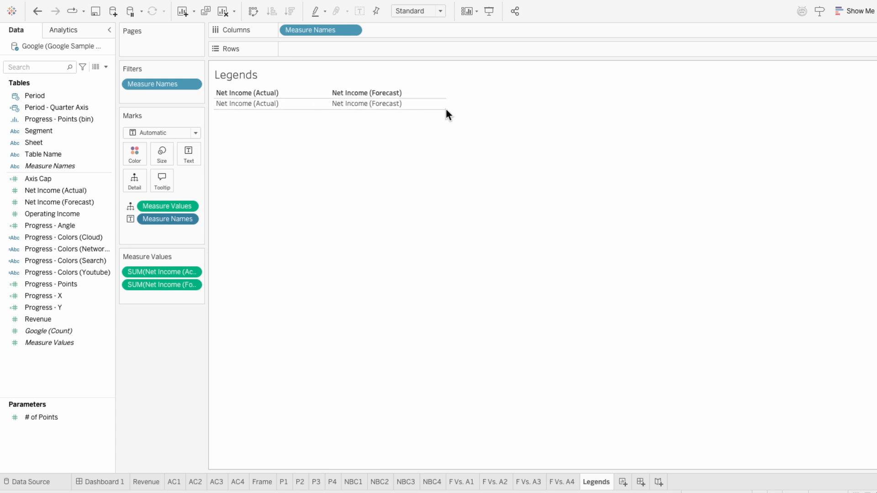
Step: Set the header aliases to Actual for Net Income (Actual) and Forecast for Net Income (Forecast)
{"action": "right_click", "coordinate": [256, 93]}
{"action": "left_click", "coordinate": [267, 171]}
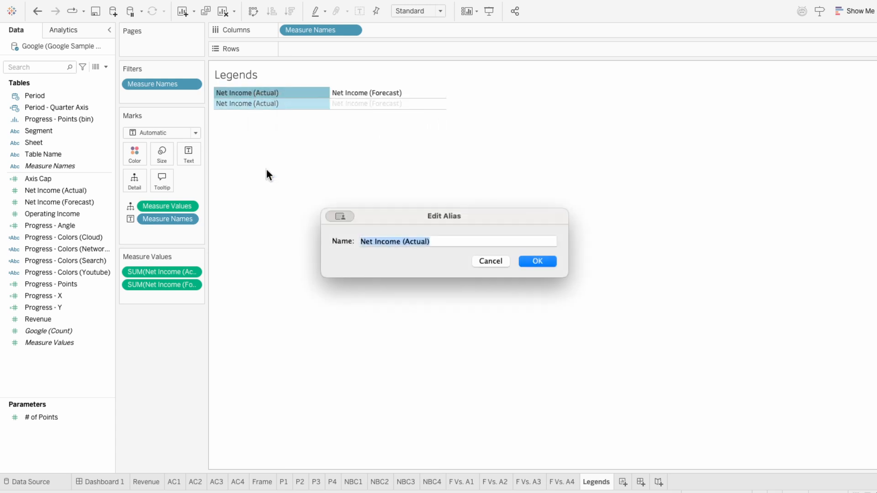
{"action": "type", "text": "Actual"}
{"action": "key", "text": "Return"}
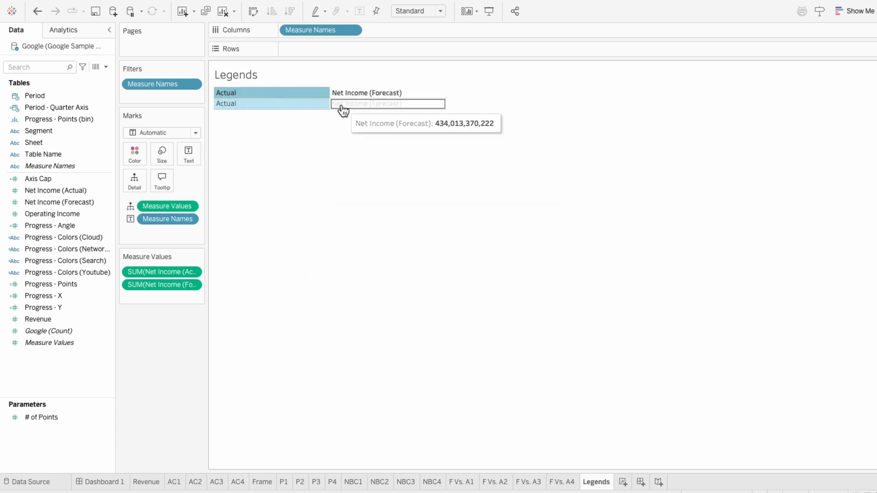
{"action": "right_click", "coordinate": [353, 93]}
{"action": "left_click", "coordinate": [368, 174]}
{"action": "type", "text": "Forecast"}
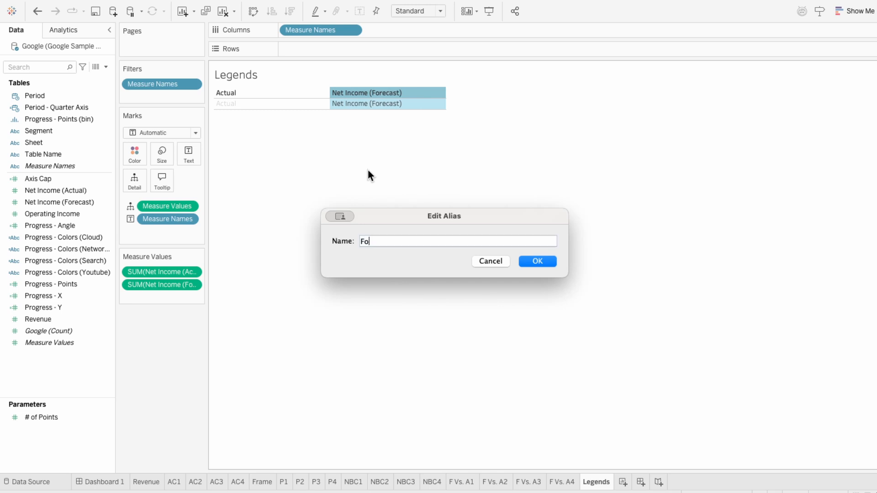
{"action": "key", "text": "Return"}
{"action": "left_click", "coordinate": [368, 170]}
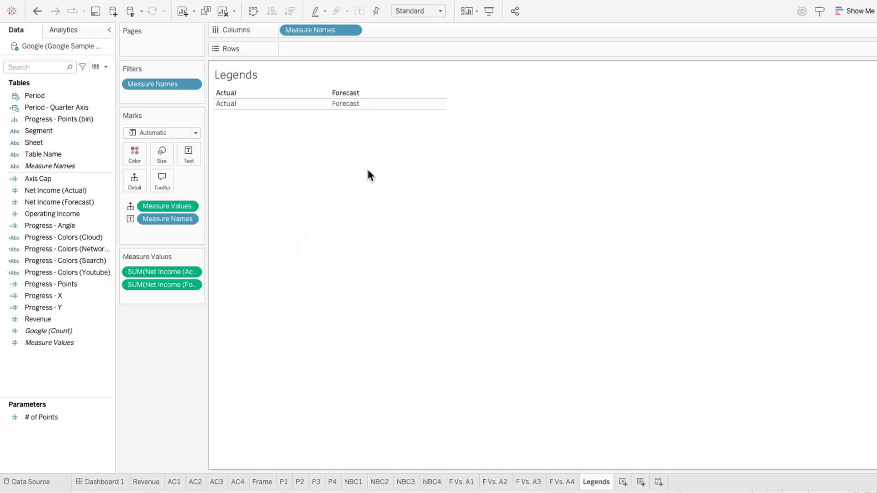
Step: Put Segment on Columns and Measure Names on Rows, then widen the segment columns
{"action": "left_click_drag", "start_coordinate": [33, 132], "coordinate": [282, 31]}
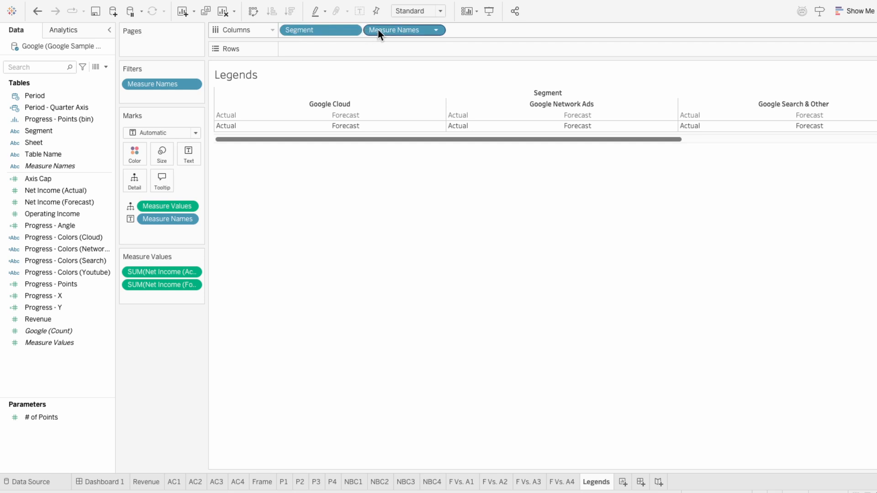
{"action": "left_click_drag", "start_coordinate": [377, 29], "coordinate": [377, 45]}
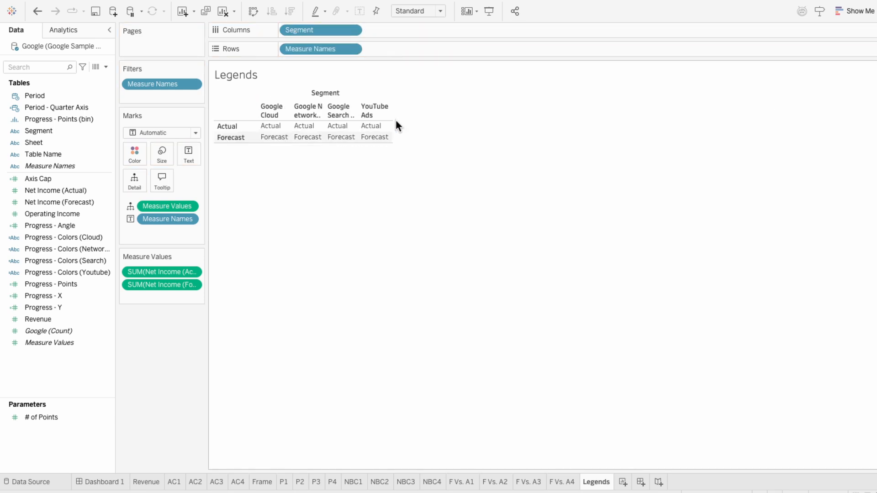
{"action": "left_click_drag", "start_coordinate": [517, 125], "coordinate": [531, 128]}
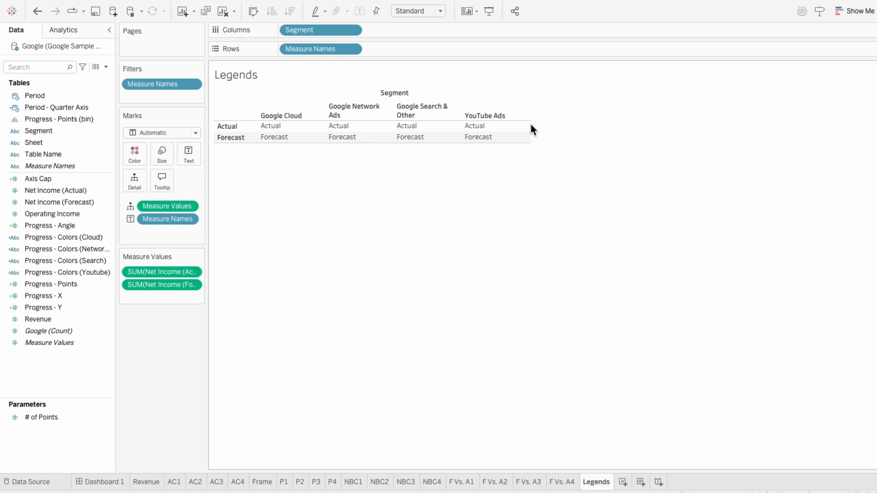
Step: Change the mark type to Square and add SUM(0) to Columns after Segment
{"action": "left_click", "coordinate": [158, 132]}
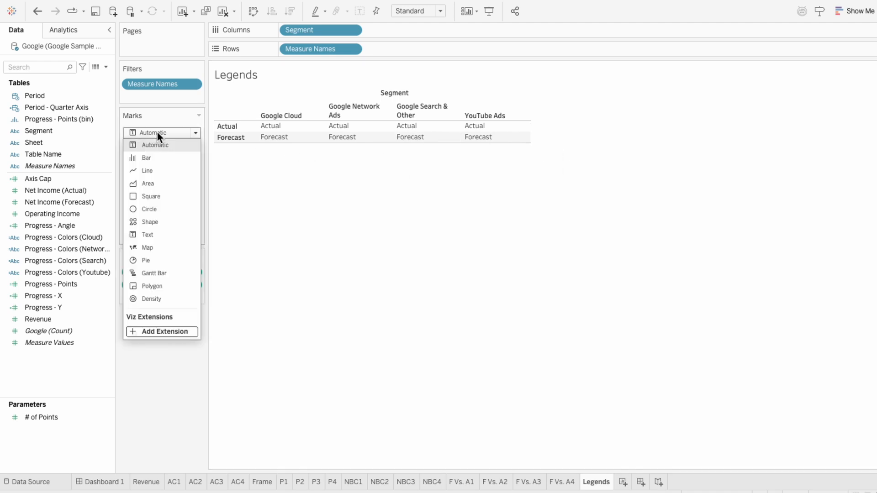
{"action": "left_click", "coordinate": [157, 201]}
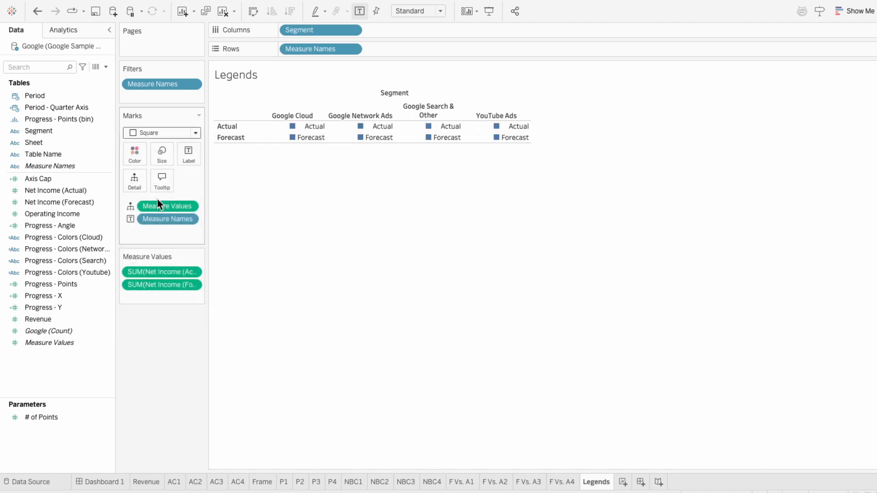
{"action": "left_click_drag", "start_coordinate": [158, 203], "coordinate": [382, 34]}
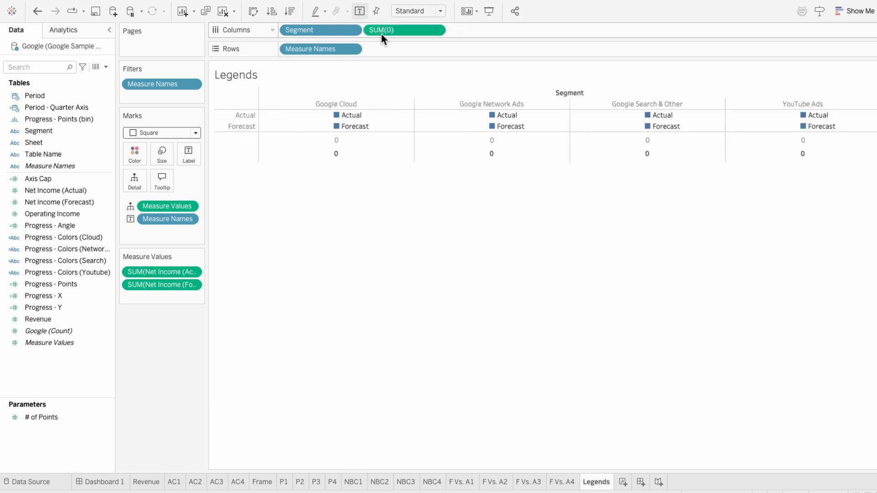
Step: Color the square marks by both Measure Names and Segment
{"action": "left_click_drag", "start_coordinate": [34, 166], "coordinate": [156, 229]}
{"action": "left_click", "coordinate": [130, 232]}
{"action": "left_click", "coordinate": [138, 242]}
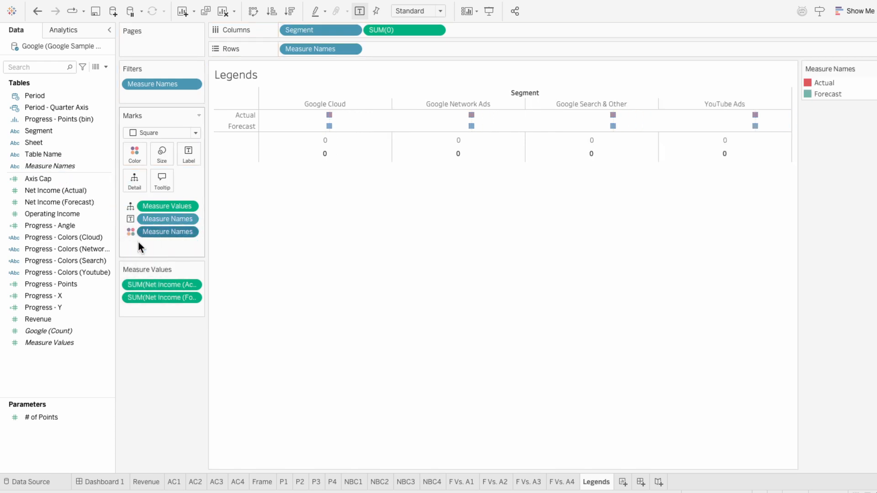
{"action": "left_click_drag", "start_coordinate": [62, 132], "coordinate": [154, 240]}
{"action": "left_click", "coordinate": [130, 244]}
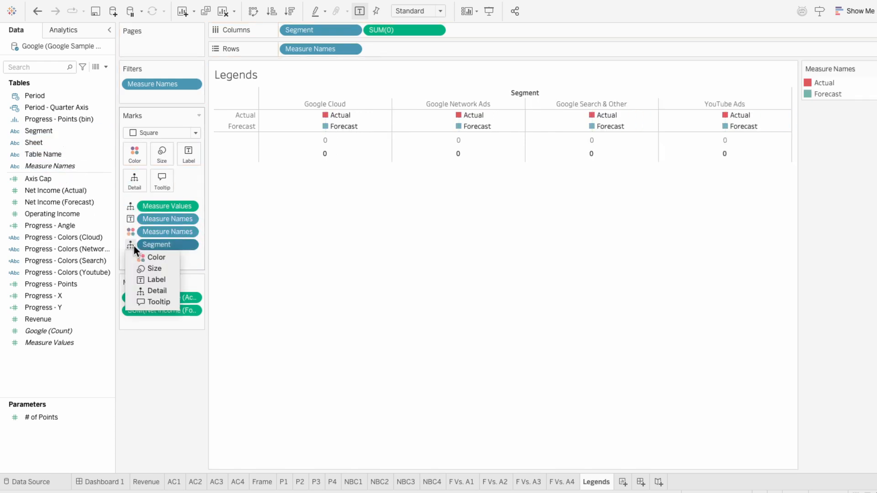
{"action": "left_click", "coordinate": [139, 259]}
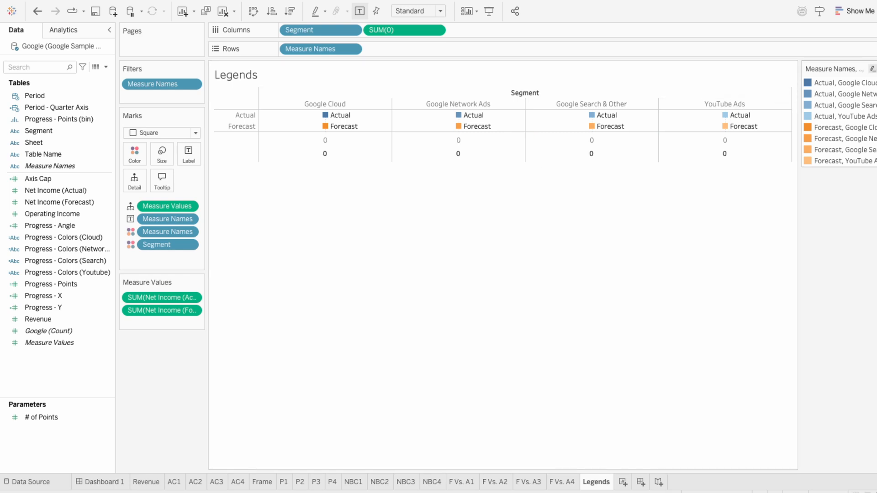
Step: Using the Google Colors palette, color the Actual items yellow for Google Cloud, green for Network Ads, red for Search & Other and blue for YouTube Ads
{"action": "left_click", "coordinate": [872, 69]}
{"action": "left_click", "coordinate": [871, 80]}
{"action": "left_click", "coordinate": [492, 165]}
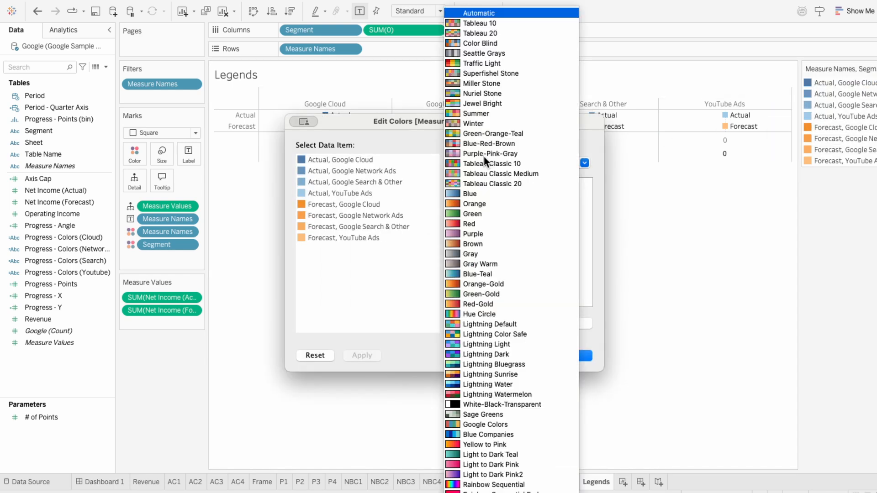
{"action": "left_click", "coordinate": [494, 424]}
{"action": "left_click", "coordinate": [351, 161]}
{"action": "left_click", "coordinate": [465, 265]}
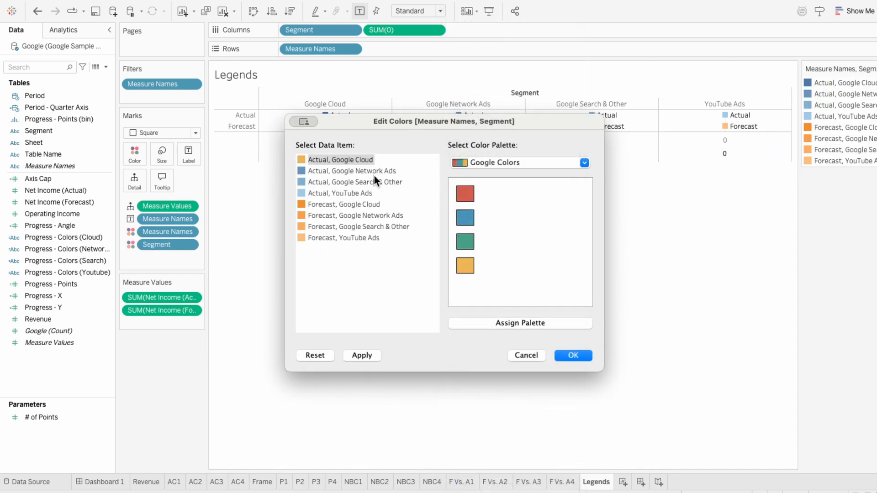
{"action": "left_click", "coordinate": [371, 172]}
{"action": "left_click", "coordinate": [461, 240]}
{"action": "left_click", "coordinate": [375, 183]}
{"action": "left_click", "coordinate": [465, 195]}
{"action": "left_click", "coordinate": [361, 193]}
{"action": "left_click", "coordinate": [468, 215]}
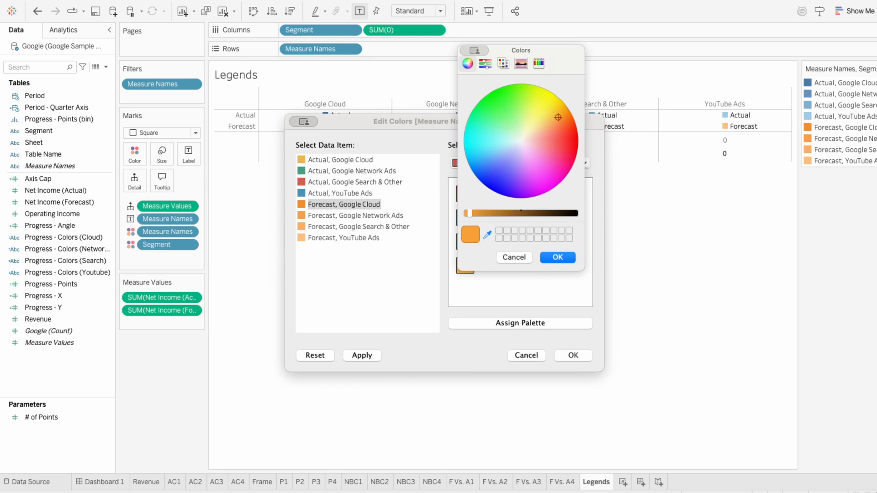
Step: Color the Forecast items in pale tints: yellow for Google Cloud, green for Network Ads, red for Search & Other and blue for YouTube Ads
{"action": "left_click", "coordinate": [257, 215]}
{"action": "left_click", "coordinate": [558, 257]}
{"action": "double_click", "coordinate": [300, 215]}
{"action": "left_click", "coordinate": [488, 235]}
{"action": "left_click", "coordinate": [257, 221]}
{"action": "left_click", "coordinate": [558, 257]}
{"action": "double_click", "coordinate": [301, 226]}
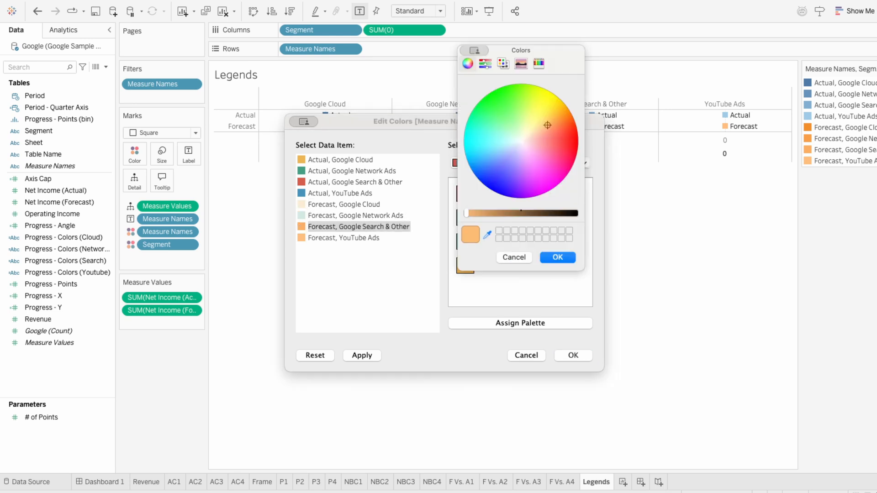
{"action": "left_click", "coordinate": [487, 235]}
{"action": "left_click", "coordinate": [257, 228]}
{"action": "left_click", "coordinate": [558, 257]}
{"action": "double_click", "coordinate": [329, 238]}
{"action": "left_click", "coordinate": [487, 235]}
{"action": "left_click", "coordinate": [257, 234]}
{"action": "left_click", "coordinate": [558, 257]}
{"action": "left_click", "coordinate": [572, 356]}
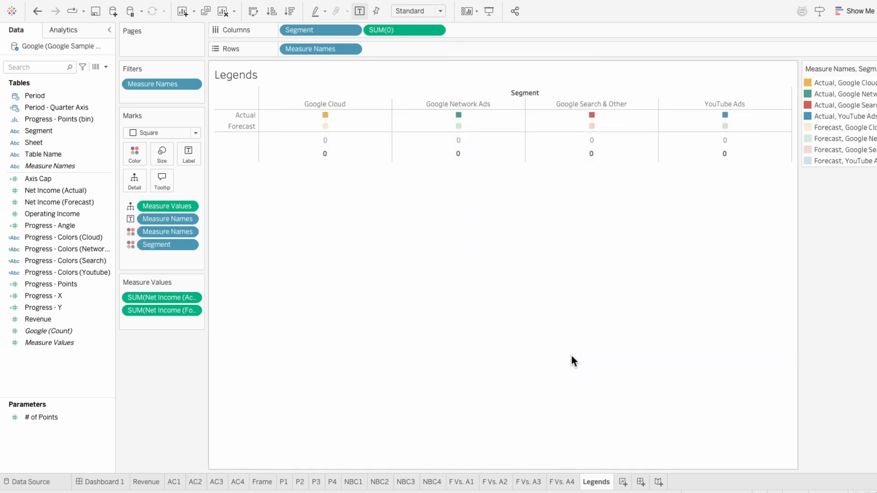
Step: Sort Segment manually in the order Google Search & Other, YouTube Ads, Google Network Ads, Google Cloud
{"action": "right_click", "coordinate": [314, 28]}
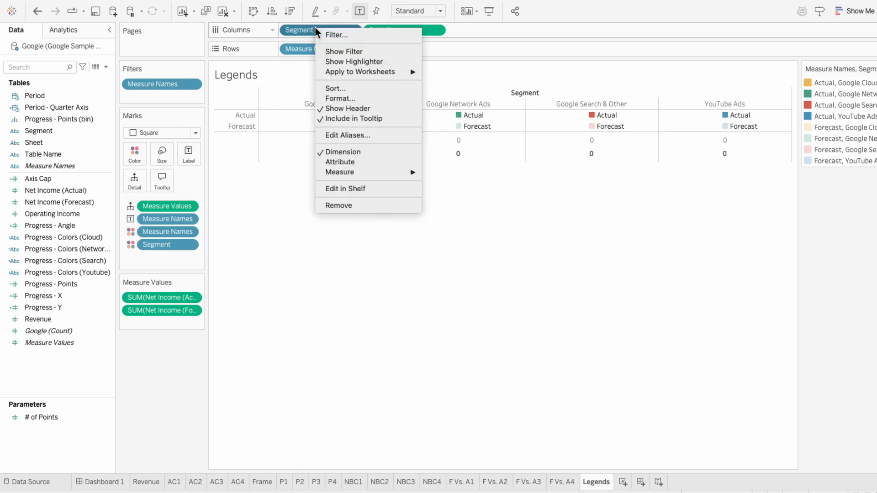
{"action": "left_click", "coordinate": [328, 87]}
{"action": "left_click", "coordinate": [432, 236]}
{"action": "left_click", "coordinate": [431, 267]}
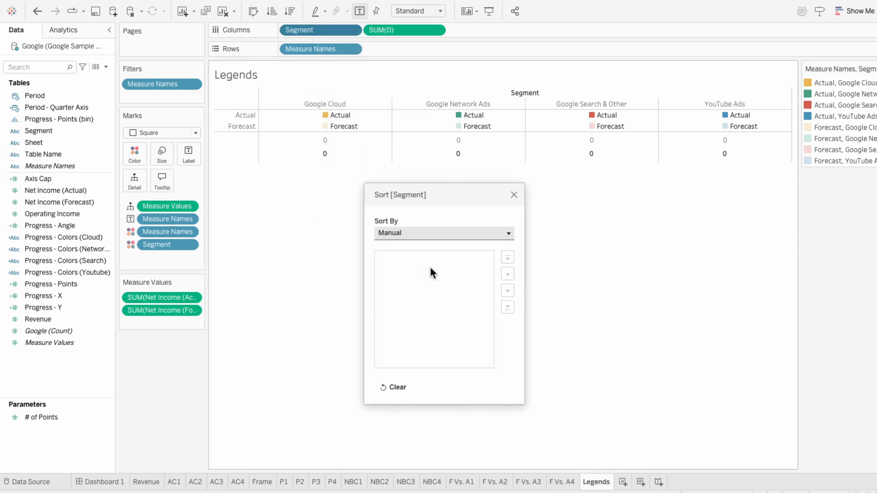
{"action": "left_click_drag", "start_coordinate": [432, 278], "coordinate": [435, 246]}
{"action": "mouse_move", "coordinate": [434, 290]}
{"action": "left_mouse_down"}
{"action": "mouse_move", "coordinate": [434, 262]}
{"action": "mouse_move", "coordinate": [434, 273]}
{"action": "left_mouse_up"}
{"action": "left_click", "coordinate": [515, 195]}
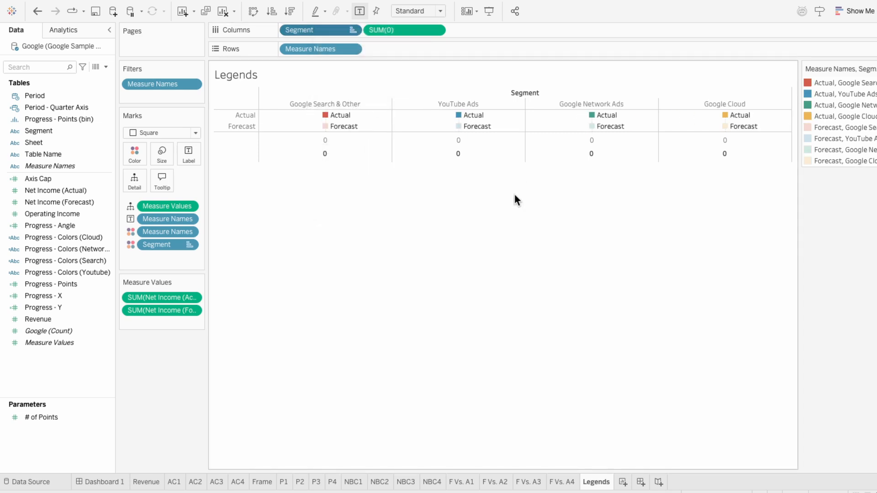
Step: Hide the value axis, the segment column headers and the Actual/Forecast row headers in the Legends sheet
{"action": "right_click", "coordinate": [500, 149]}
{"action": "left_click", "coordinate": [501, 199]}
{"action": "right_click", "coordinate": [477, 104]}
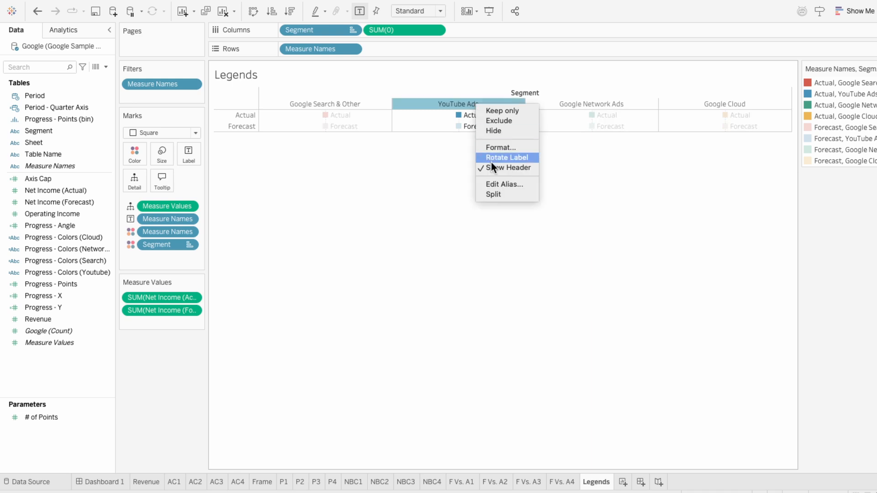
{"action": "left_click", "coordinate": [494, 167]}
{"action": "right_click", "coordinate": [246, 105]}
{"action": "left_click", "coordinate": [250, 166]}
Step: Set the Legends worksheet's background shading to None
{"action": "right_click", "coordinate": [251, 98]}
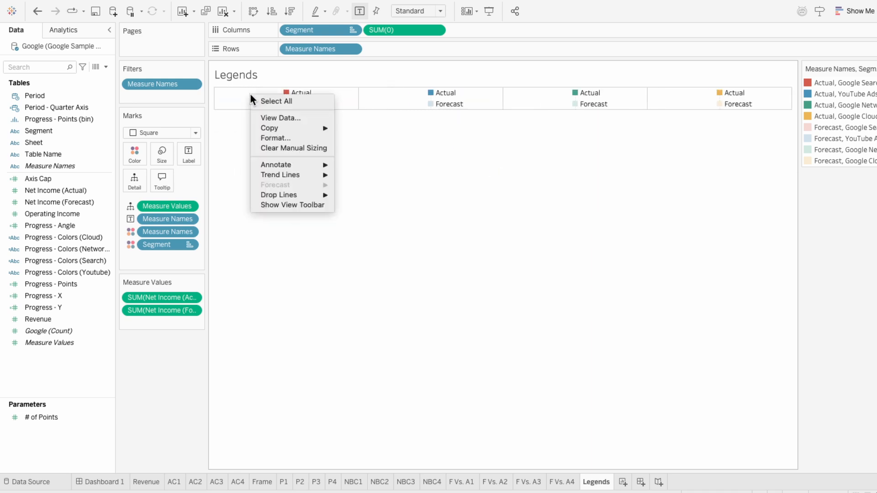
{"action": "left_click", "coordinate": [269, 138]}
{"action": "left_click", "coordinate": [40, 49]}
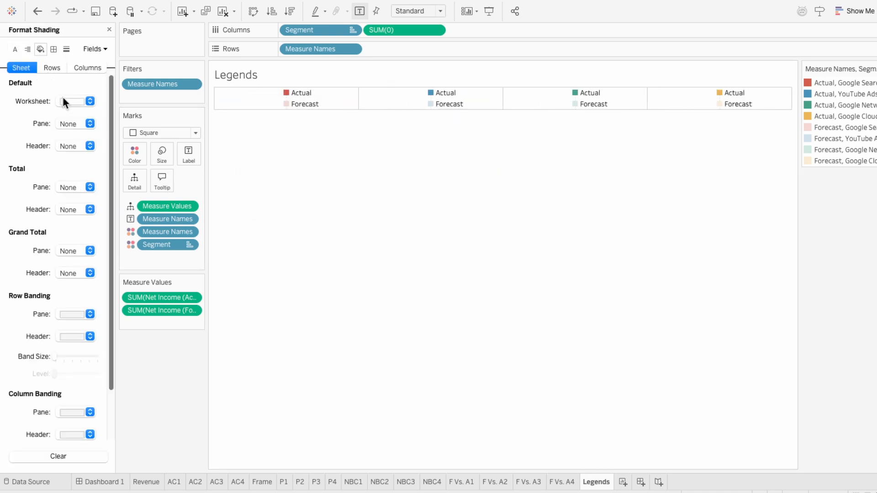
{"action": "left_click", "coordinate": [63, 100]}
{"action": "left_click", "coordinate": [70, 122]}
Step: Set the pane borders of the row divider and column divider to None
{"action": "left_click", "coordinate": [53, 48]}
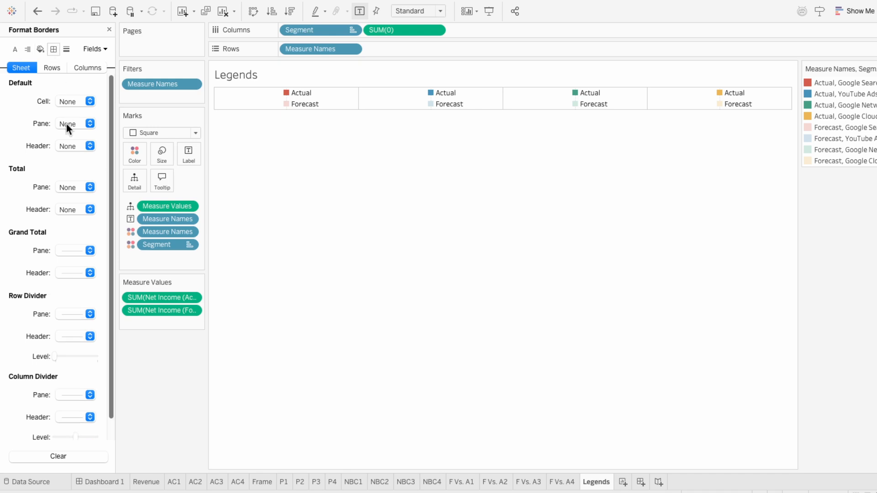
{"action": "left_click", "coordinate": [78, 314]}
{"action": "left_click", "coordinate": [77, 326]}
{"action": "left_click", "coordinate": [66, 395]}
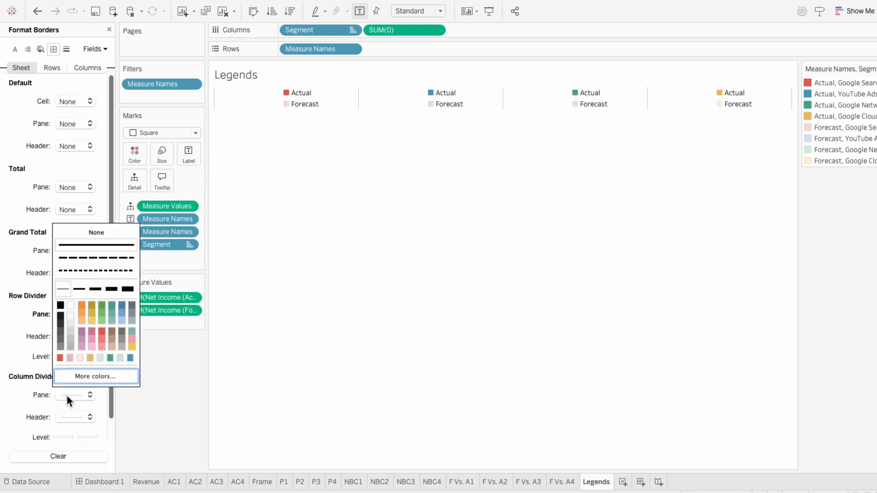
{"action": "left_click", "coordinate": [89, 232]}
Step: Set the sheet's zero lines and the column grid lines to None
{"action": "left_click", "coordinate": [66, 49]}
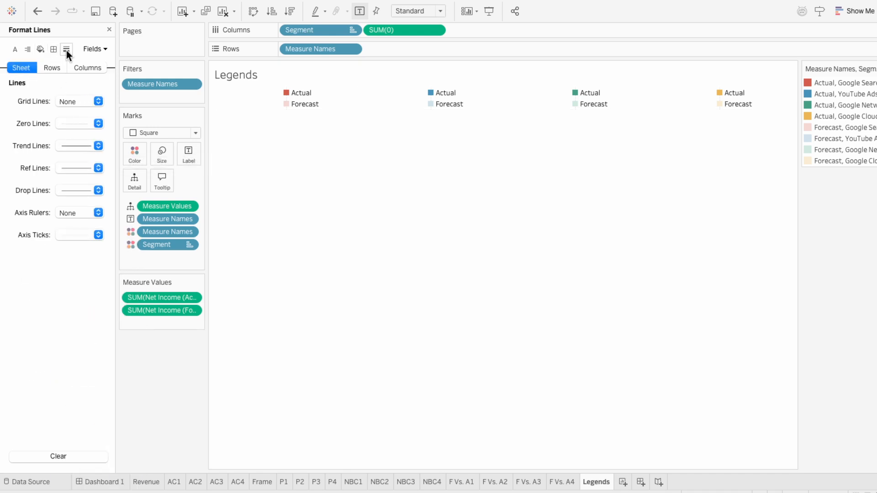
{"action": "left_click", "coordinate": [78, 124]}
{"action": "left_click", "coordinate": [71, 135]}
{"action": "left_click", "coordinate": [84, 68]}
{"action": "left_click", "coordinate": [79, 101]}
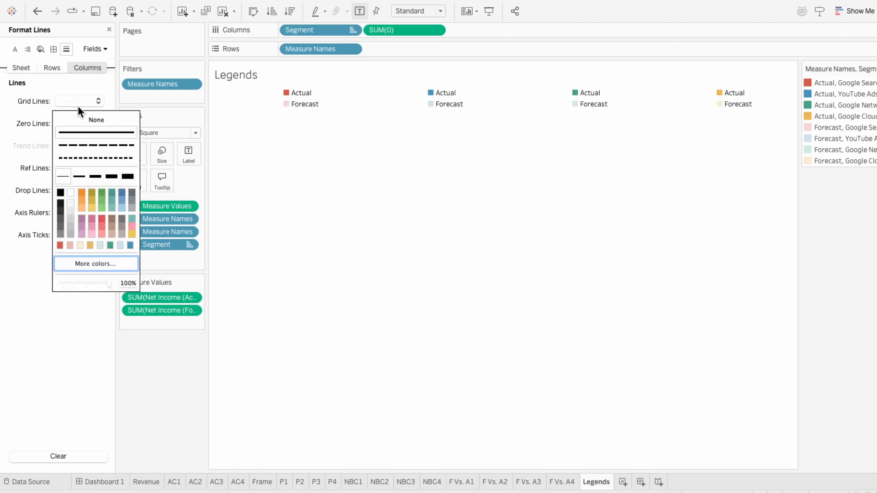
{"action": "left_click", "coordinate": [75, 117]}
{"action": "left_click", "coordinate": [108, 29]}
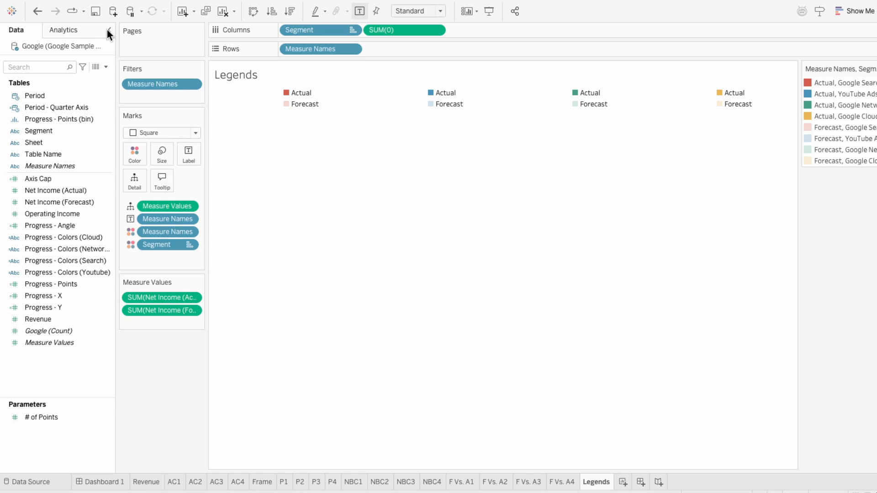
Step: Set the mark labels' font to Tableau Regular at size 8
{"action": "left_click", "coordinate": [196, 153]}
{"action": "left_click", "coordinate": [289, 229]}
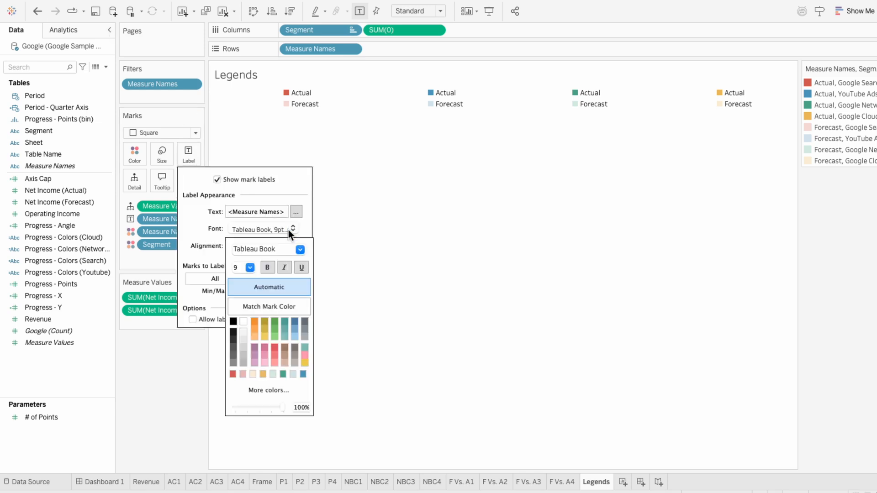
{"action": "left_click", "coordinate": [301, 250]}
{"action": "left_click", "coordinate": [289, 322]}
{"action": "left_click", "coordinate": [250, 268]}
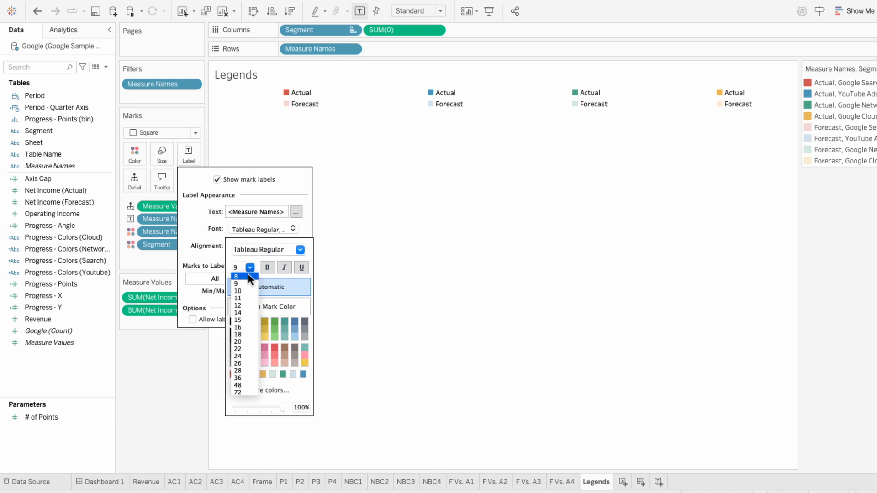
{"action": "left_click", "coordinate": [248, 276]}
{"action": "left_click", "coordinate": [421, 250]}
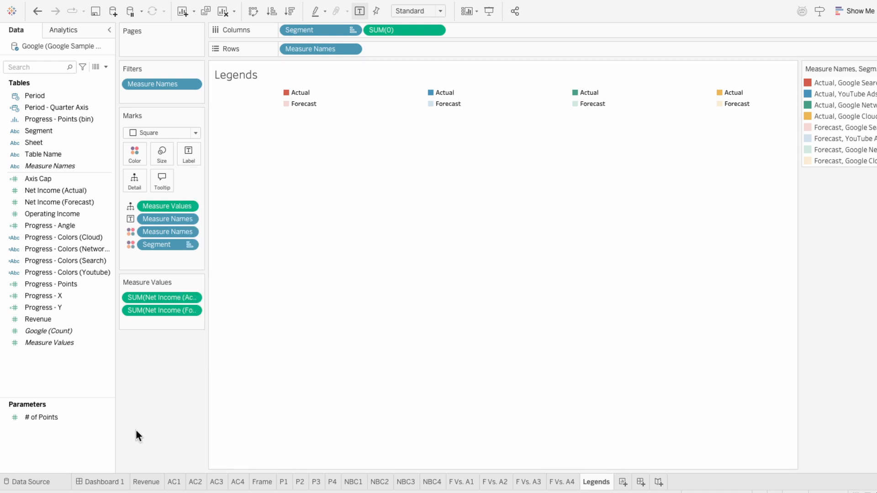
Step: Place the Legends sheet on Dashboard 1 as a floating object
{"action": "left_click", "coordinate": [100, 482]}
{"action": "scroll", "coordinate": [58, 300], "scroll_direction": "down", "scroll_amount": 2}
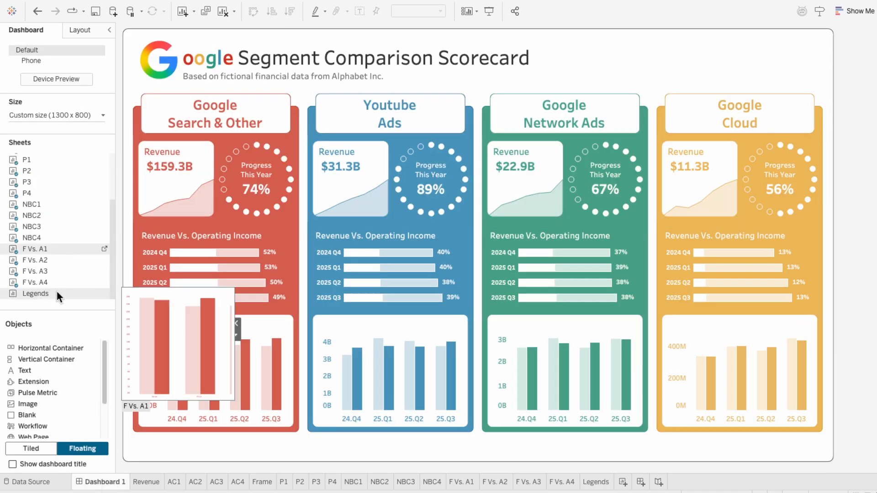
{"action": "left_click_drag", "start_coordinate": [57, 292], "coordinate": [198, 270]}
Step: Hide the Legends sheet's title and remove its Measure Names, Segment color legend from the dashboard
{"action": "right_click", "coordinate": [208, 277]}
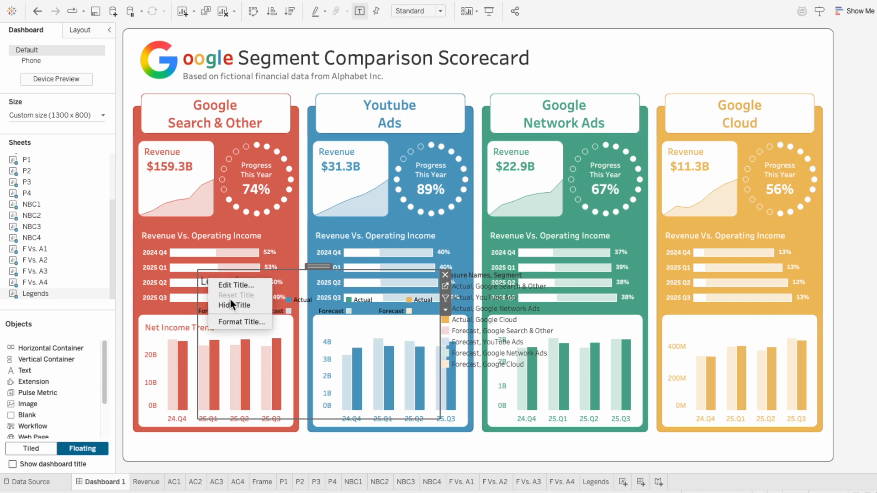
{"action": "left_click", "coordinate": [232, 304]}
{"action": "left_click", "coordinate": [536, 273]}
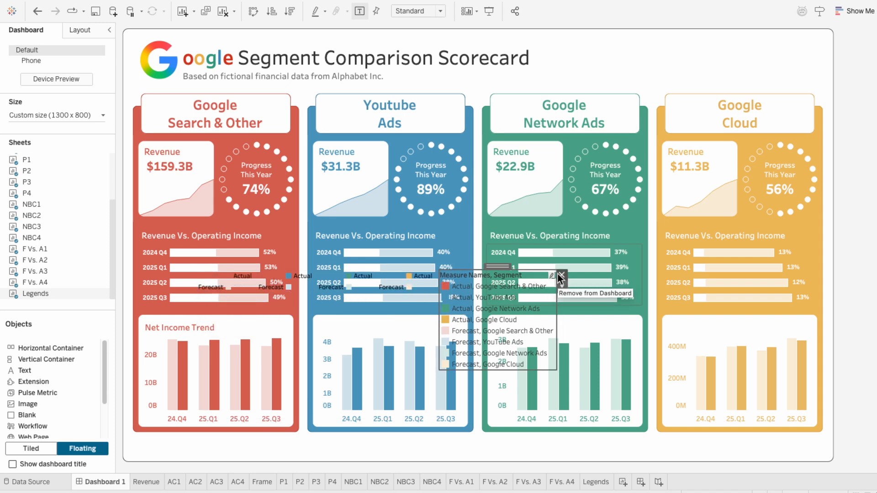
{"action": "left_click", "coordinate": [561, 275]}
Step: Resize the Legends sheet into a thin strip across the tops of the net income charts and fit it to Entire View
{"action": "left_click", "coordinate": [403, 350]}
{"action": "left_click_drag", "start_coordinate": [443, 416], "coordinate": [825, 339]}
{"action": "left_click_drag", "start_coordinate": [778, 269], "coordinate": [776, 316]}
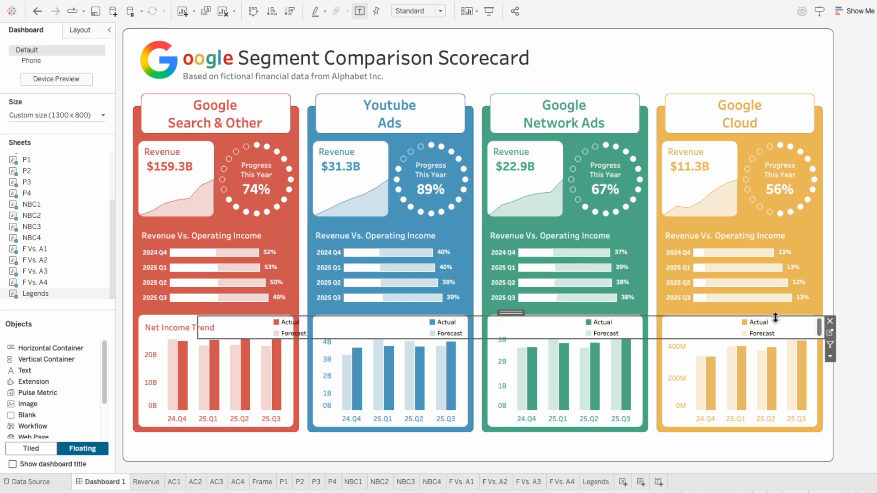
{"action": "left_click", "coordinate": [432, 10]}
{"action": "left_click", "coordinate": [426, 48]}
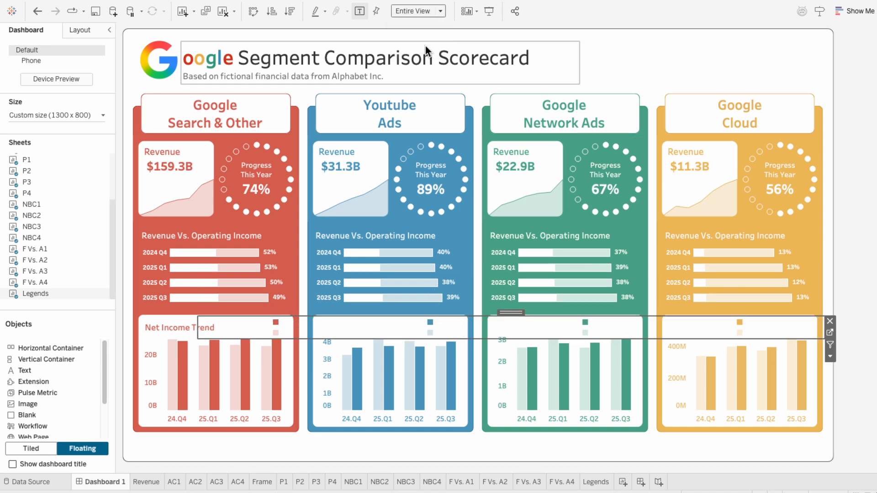
Step: Widen and shift the Legends strip rightward so each Actual/Forecast legend sits in the upper-right corner of its net income chart card
{"action": "left_click_drag", "start_coordinate": [198, 328], "coordinate": [139, 328]}
{"action": "key", "text": "shift+Right"}
{"action": "key", "text": "shift+Right"}
{"action": "key", "text": "shift+Right"}
{"action": "key", "text": "shift+Right"}
{"action": "key", "text": "shift+Right"}
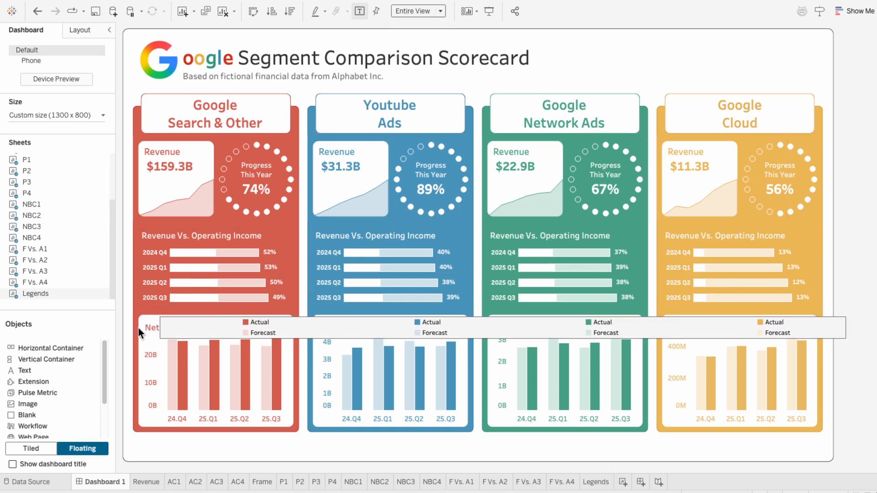
{"action": "left_click_drag", "start_coordinate": [856, 327], "coordinate": [867, 326]}
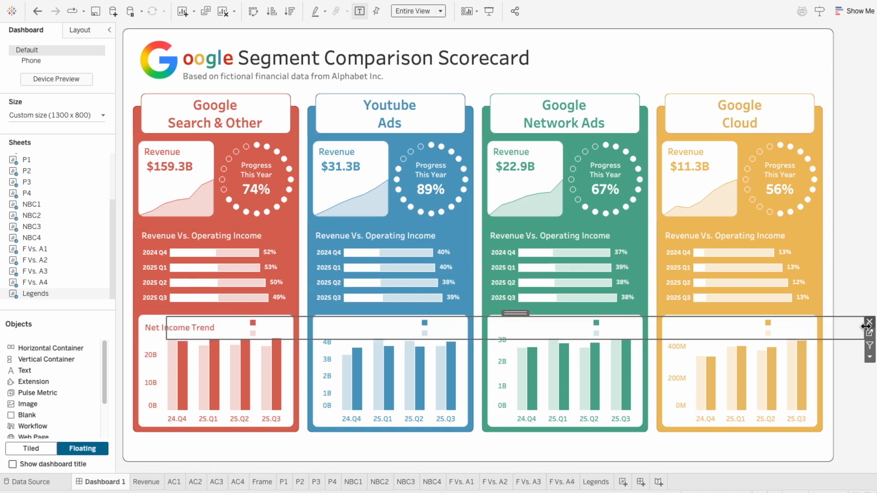
{"action": "left_click", "coordinate": [849, 409]}
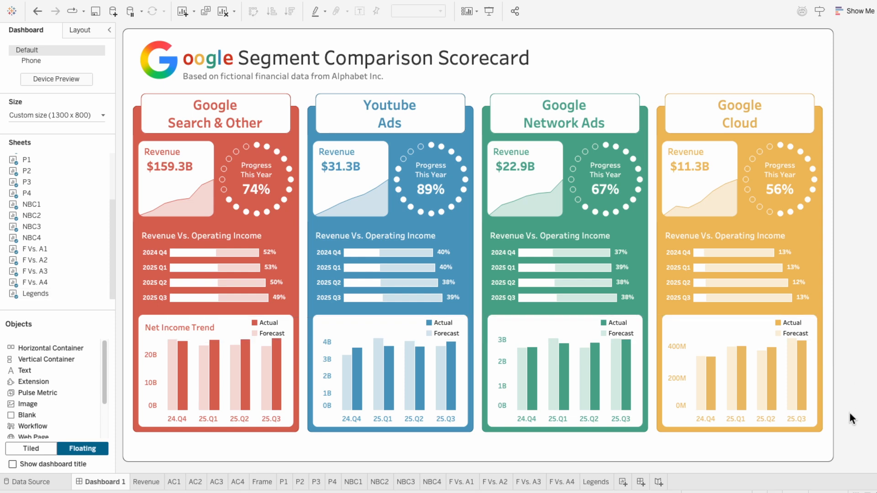
Step: Duplicate the Net Income Trend heading onto the YouTube Ads chart and open the copy's full text for editing
{"action": "left_click", "coordinate": [158, 325]}
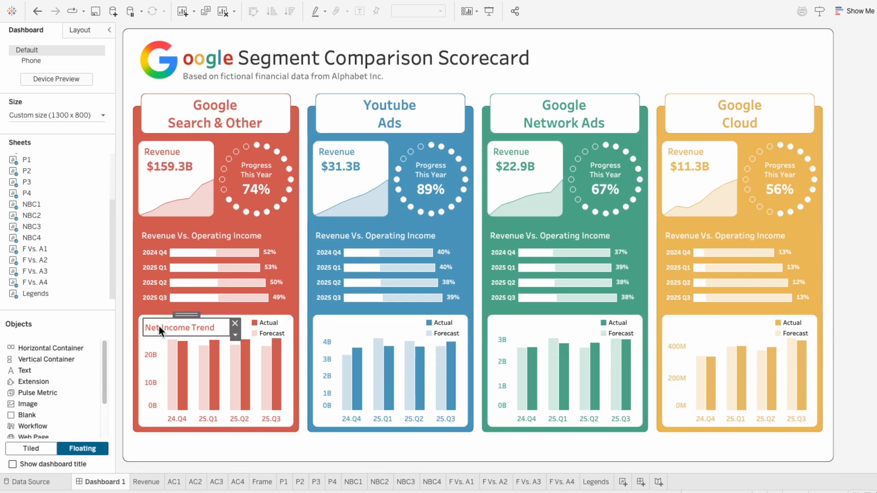
{"action": "key", "text": "super+c"}
{"action": "key", "text": "super+v"}
{"action": "left_click_drag", "start_coordinate": [187, 315], "coordinate": [364, 314]}
{"action": "double_click", "coordinate": [380, 325]}
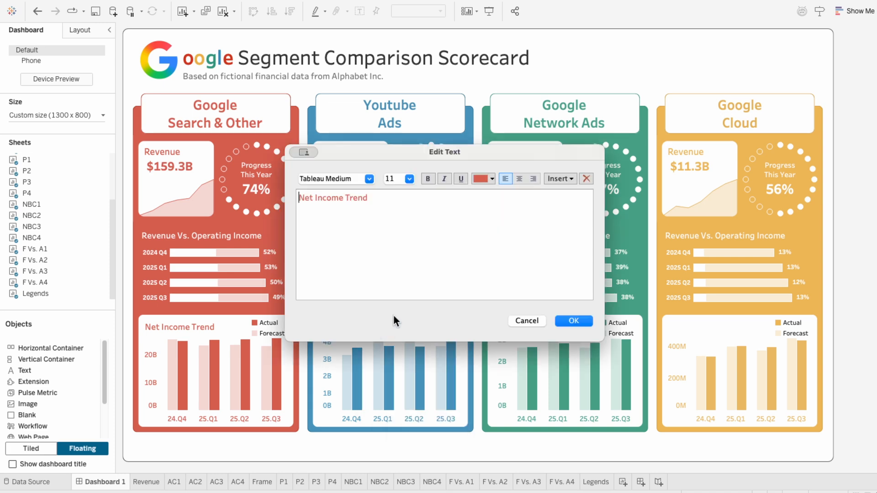
{"action": "key", "text": "super+a"}
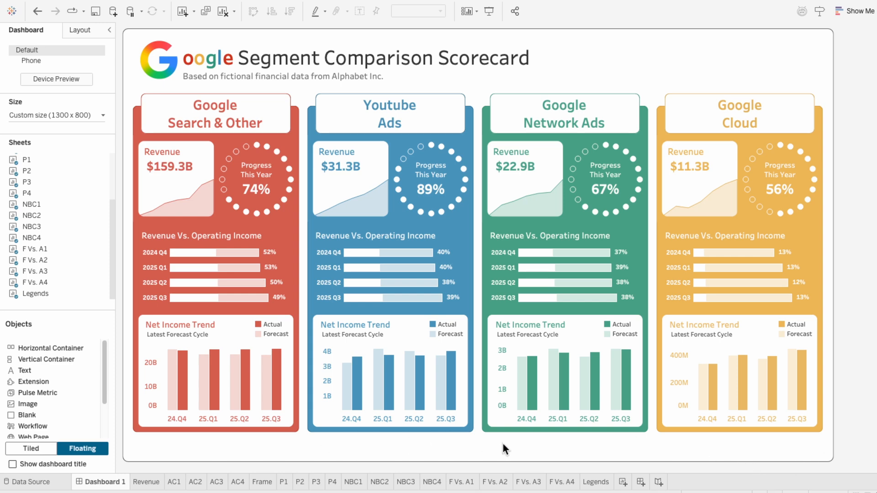
Step: Create a new worksheet named "% Rev Contr Bar"
{"action": "left_click", "coordinate": [624, 482]}
{"action": "double_click", "coordinate": [626, 482]}
{"action": "type", "text": "% Rev Contr Bar"}
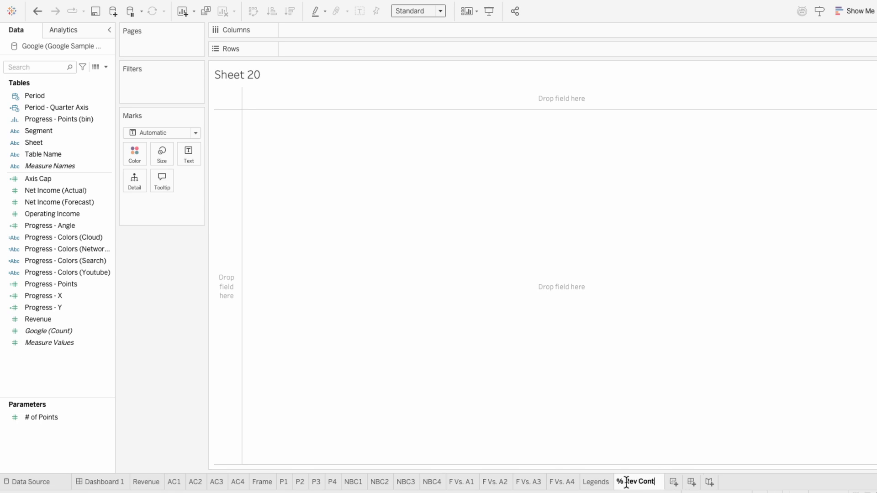
{"action": "key", "text": "Return"}
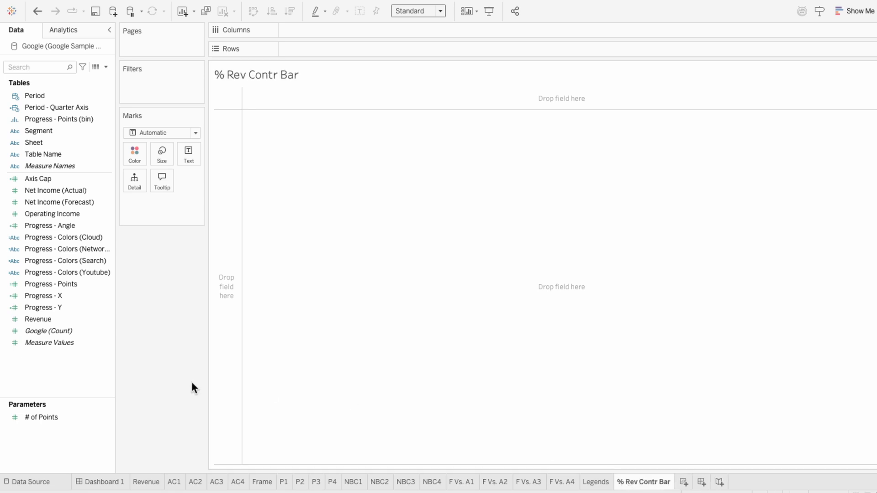
Step: Put Measure Values on Columns and add a SUM(0) measure to the Measure Values list
{"action": "left_click_drag", "start_coordinate": [71, 343], "coordinate": [341, 29]}
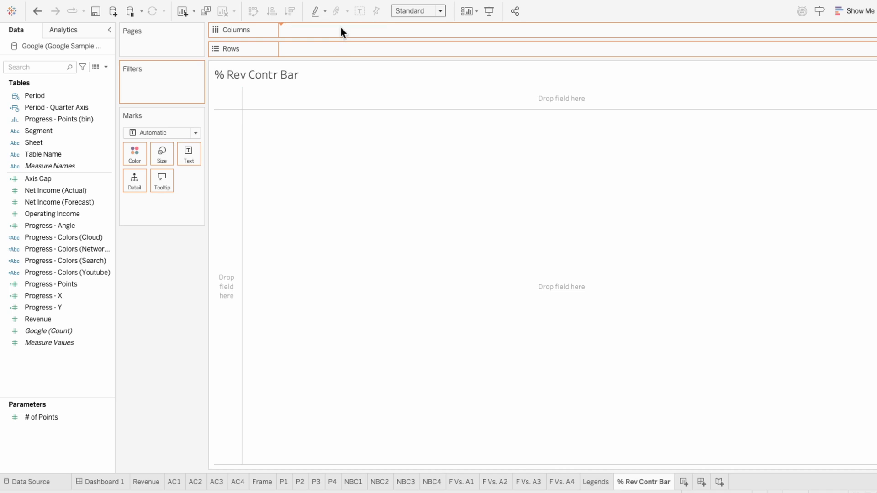
{"action": "double_click", "coordinate": [162, 377]}
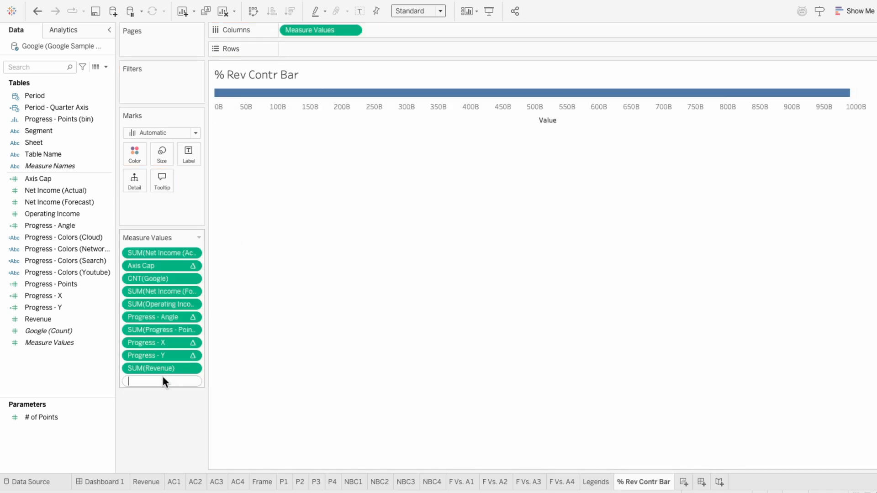
{"action": "type", "text": "0"}
{"action": "key", "text": "Return"}
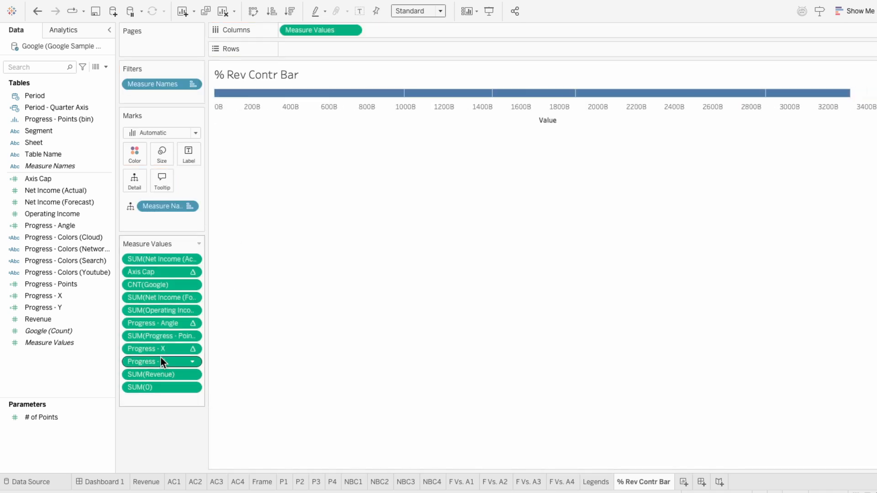
Step: Reduce Measure Values to SUM(0) followed by SUM(Revenue), and add SUM(Revenue) to Columns after Measure Values
{"action": "left_click", "coordinate": [160, 359]}
{"action": "left_click", "coordinate": [161, 259], "text": "shift"}
{"action": "key", "text": "Delete"}
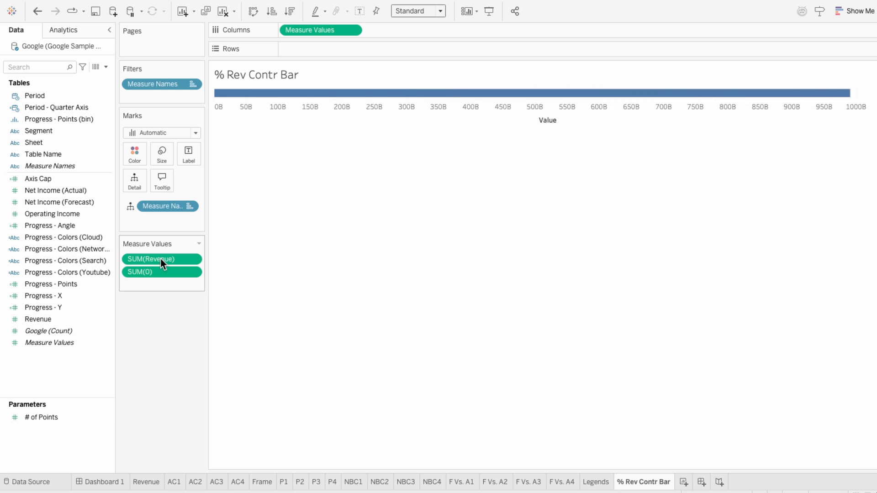
{"action": "left_click_drag", "start_coordinate": [160, 259], "coordinate": [161, 278]}
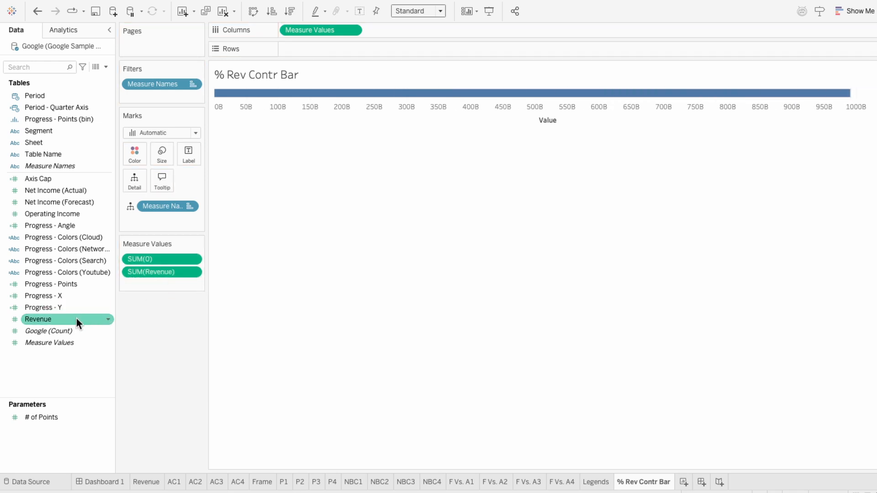
{"action": "left_click_drag", "start_coordinate": [76, 319], "coordinate": [411, 32]}
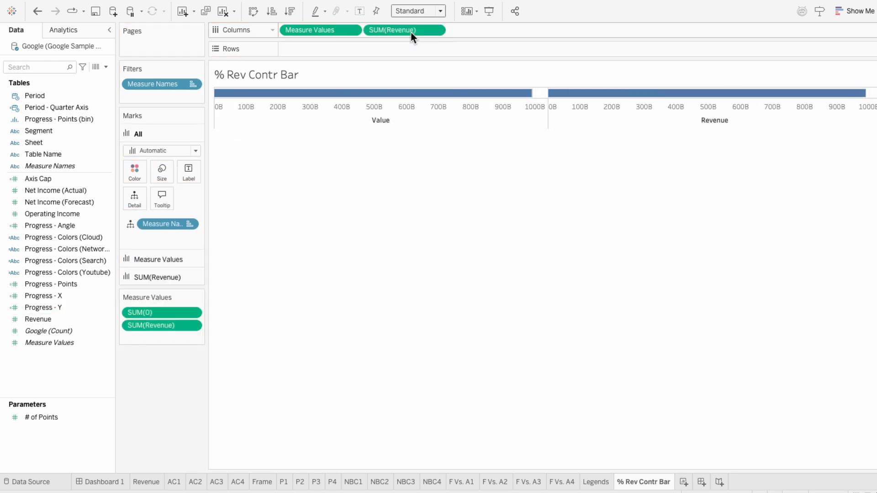
Step: Combine SUM(Revenue) and Measure Values on a synchronized dual axis, and color the Measure Values marks by Measure Names
{"action": "right_click", "coordinate": [414, 32]}
{"action": "left_click", "coordinate": [434, 225]}
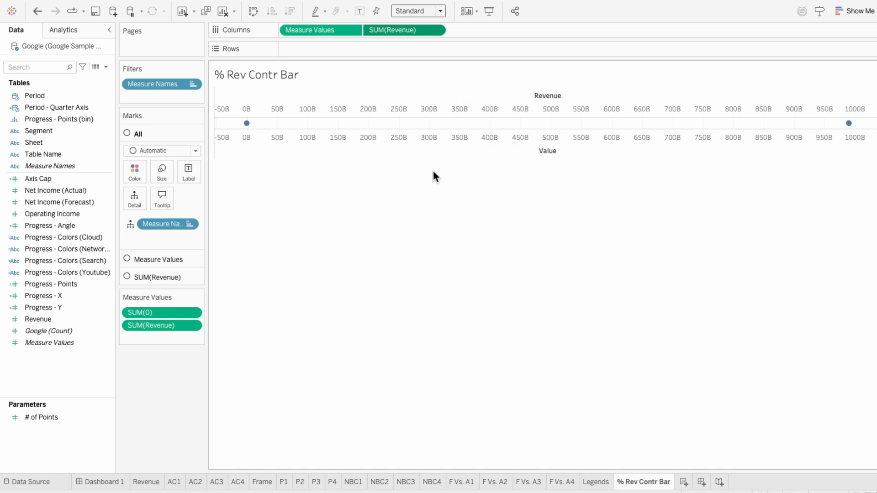
{"action": "right_click", "coordinate": [430, 147]}
{"action": "left_click", "coordinate": [443, 197]}
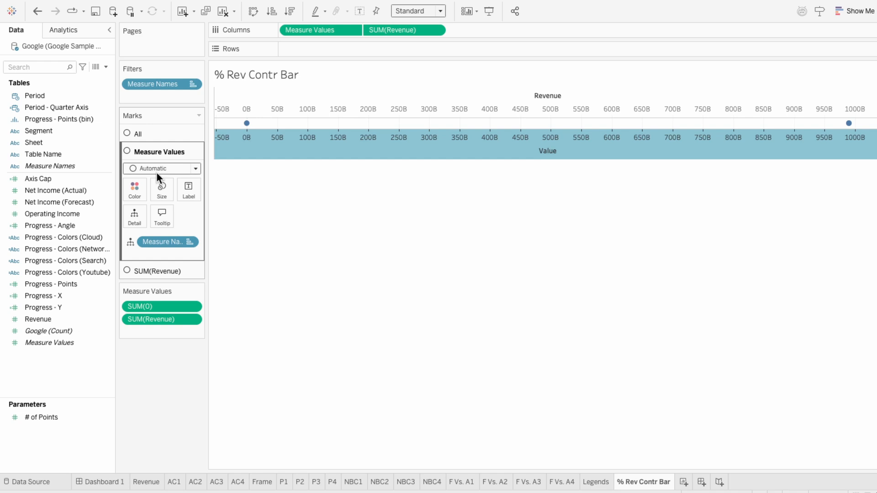
{"action": "left_click", "coordinate": [130, 241]}
{"action": "left_click", "coordinate": [136, 251]}
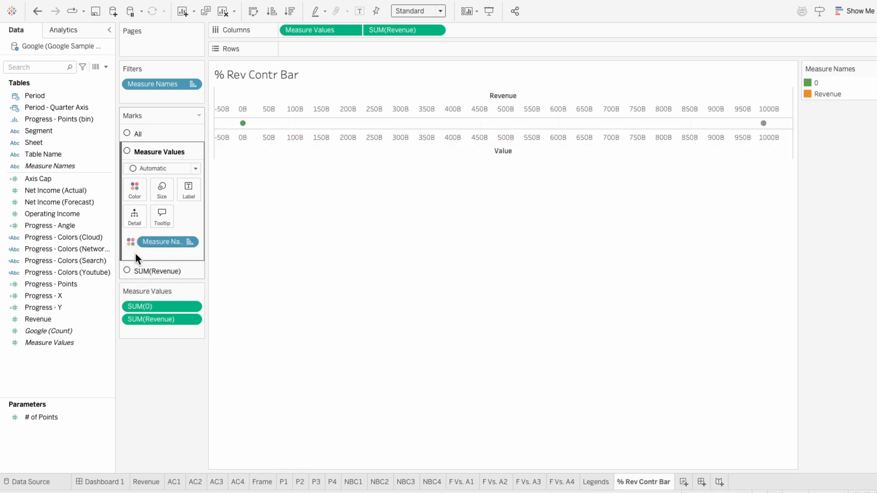
Step: Change the SUM(Revenue) marks to Bar and color them by Segment
{"action": "left_click", "coordinate": [145, 268]}
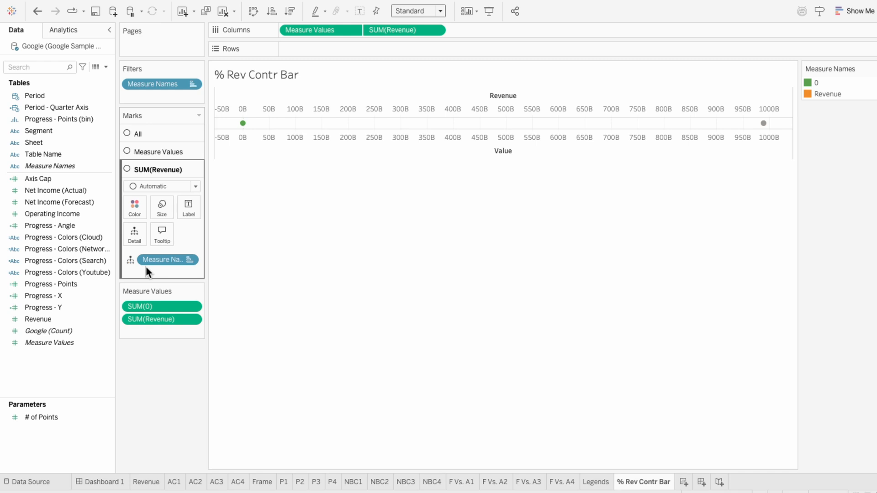
{"action": "left_click", "coordinate": [141, 188]}
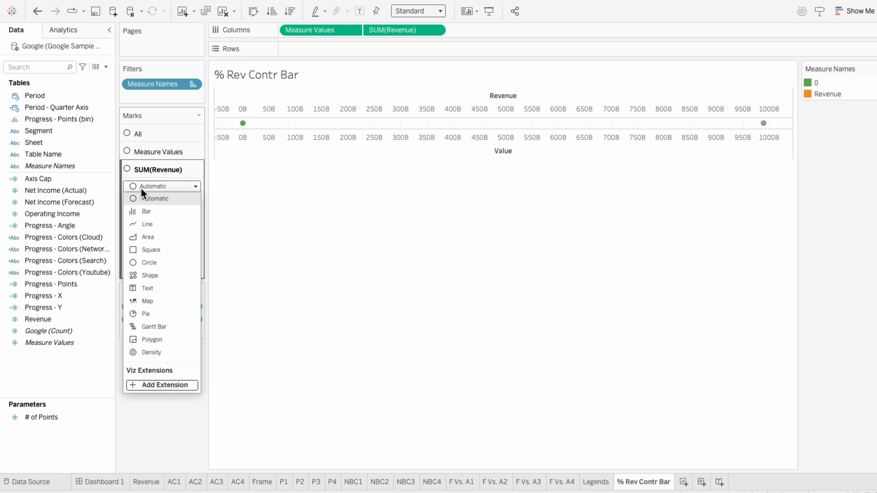
{"action": "left_click", "coordinate": [144, 212]}
{"action": "left_click_drag", "start_coordinate": [67, 135], "coordinate": [158, 269]}
{"action": "left_click", "coordinate": [130, 272]}
{"action": "left_click", "coordinate": [143, 283]}
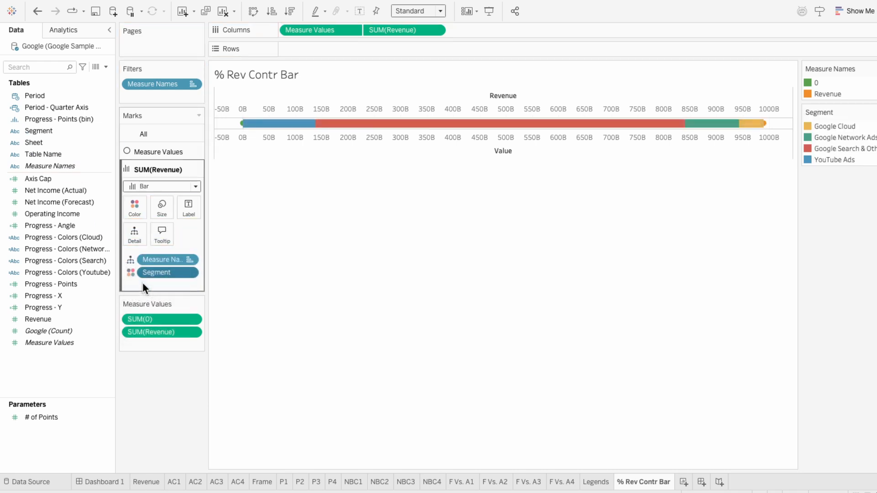
Step: Sort Segment manually with Google Search & Other placed last, and make the chart row taller
{"action": "right_click", "coordinate": [158, 275]}
{"action": "left_click", "coordinate": [191, 334]}
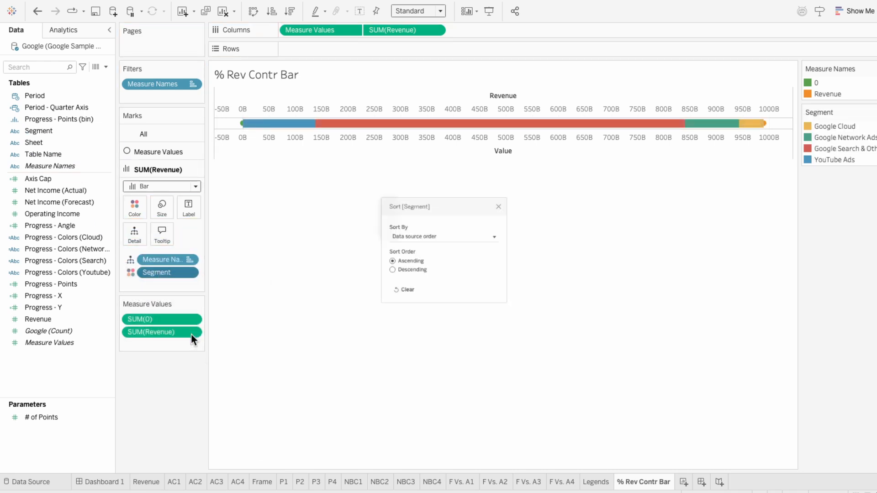
{"action": "left_click", "coordinate": [402, 233]}
{"action": "left_click", "coordinate": [412, 270]}
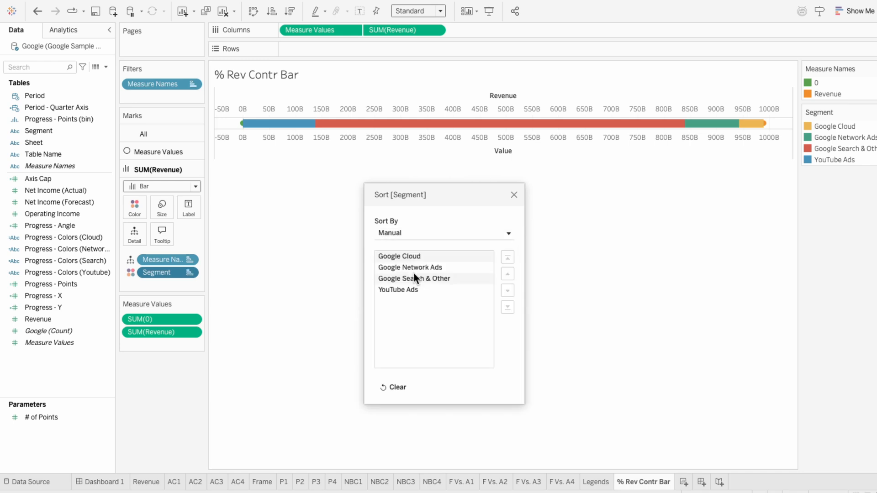
{"action": "left_click_drag", "start_coordinate": [414, 278], "coordinate": [416, 290]}
{"action": "left_click", "coordinate": [514, 194]}
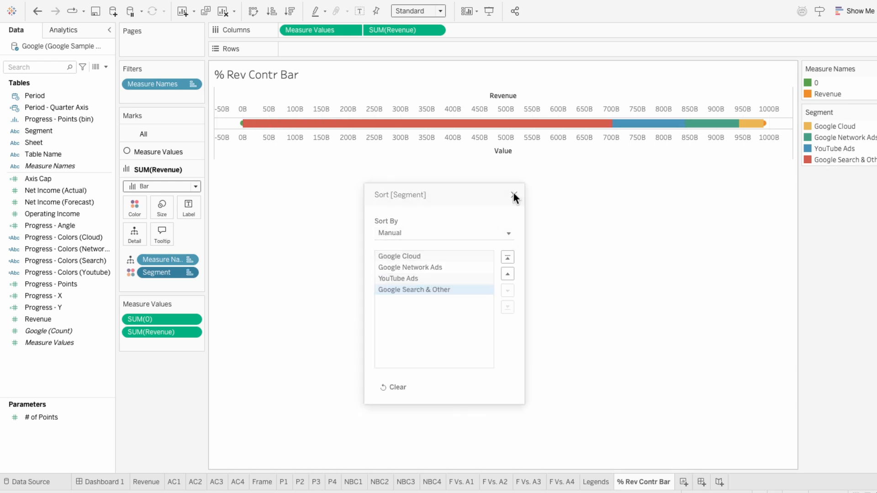
{"action": "left_click_drag", "start_coordinate": [485, 159], "coordinate": [485, 250]}
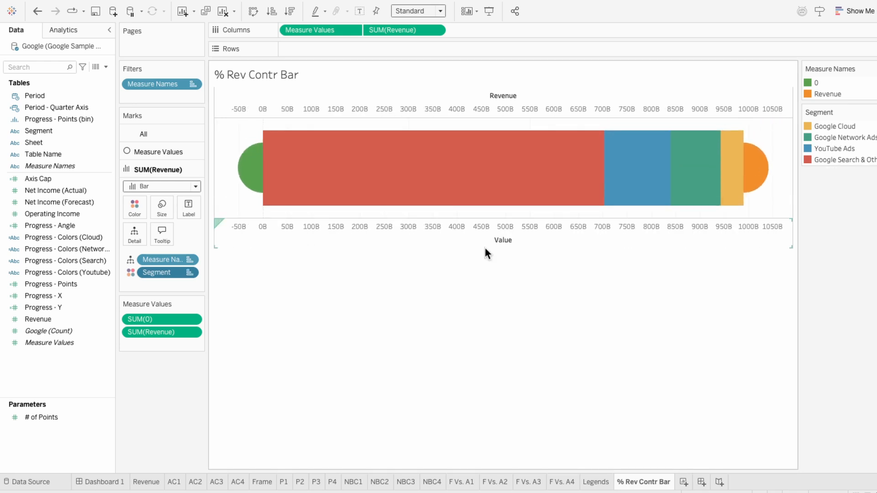
Step: Edit the Measure Names colors so that 0 uses the red sampled from the Google Search & Other bar segment
{"action": "mouse_move", "coordinate": [242, 151]}
{"action": "mouse_move", "coordinate": [374, 172]}
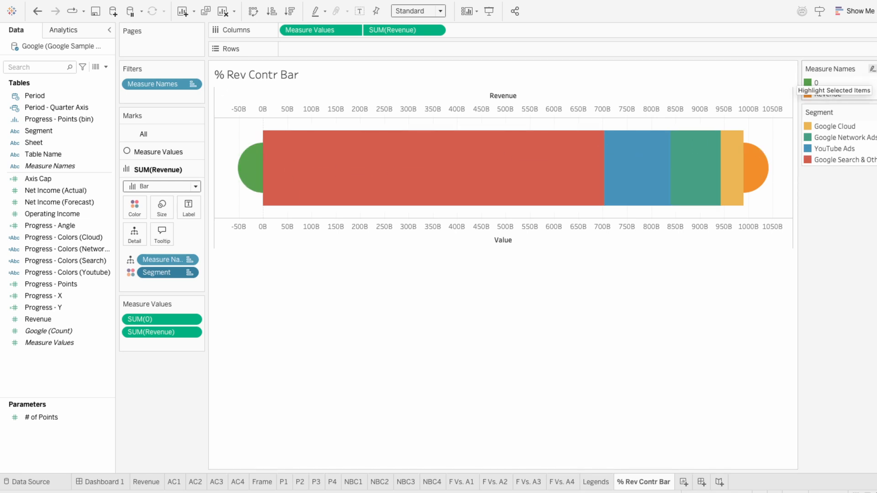
{"action": "left_click", "coordinate": [874, 71]}
{"action": "left_click", "coordinate": [873, 80]}
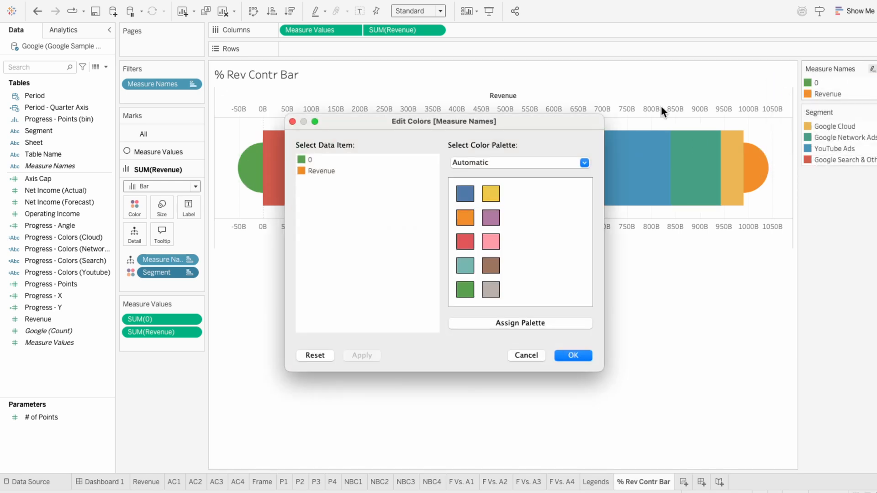
{"action": "left_click_drag", "start_coordinate": [532, 122], "coordinate": [579, 172]}
{"action": "double_click", "coordinate": [350, 212]}
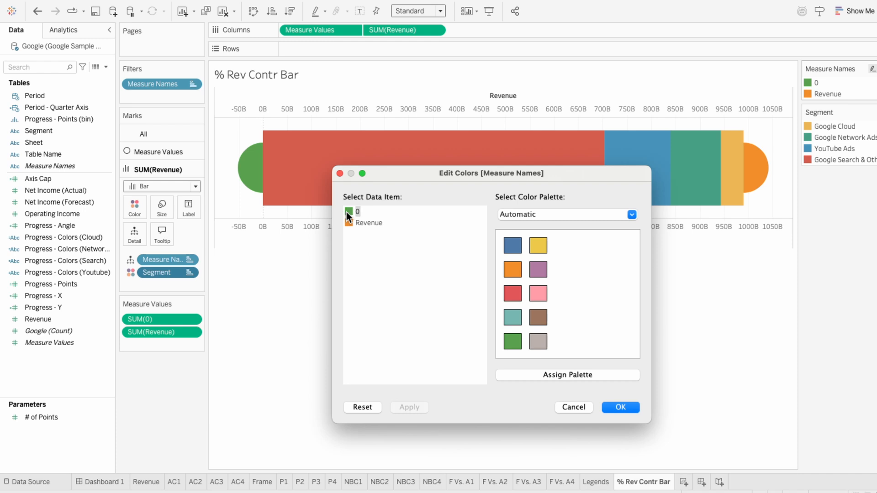
{"action": "left_click", "coordinate": [487, 234]}
{"action": "left_click", "coordinate": [284, 186]}
{"action": "left_click", "coordinate": [558, 257]}
Step: Give the Revenue measure name the yellow sampled from the Google Cloud segment and apply the colors
{"action": "double_click", "coordinate": [353, 223]}
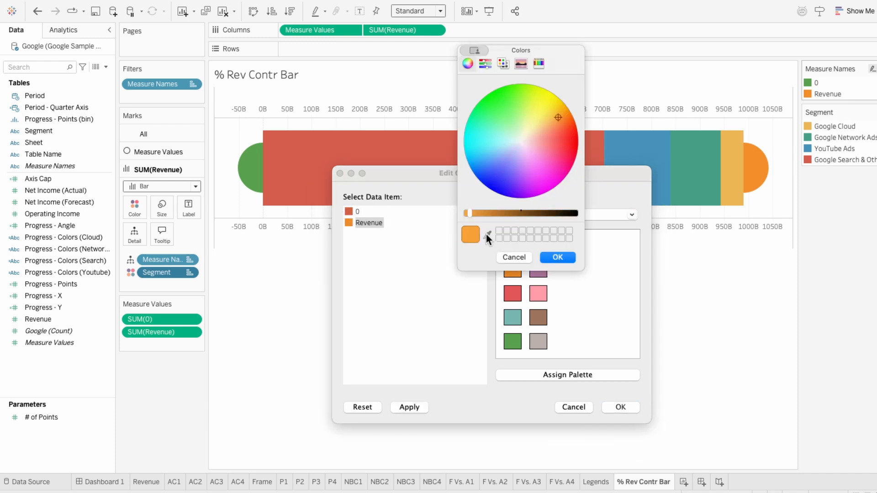
{"action": "left_click", "coordinate": [487, 235]}
{"action": "left_click", "coordinate": [737, 186]}
{"action": "left_click", "coordinate": [564, 257]}
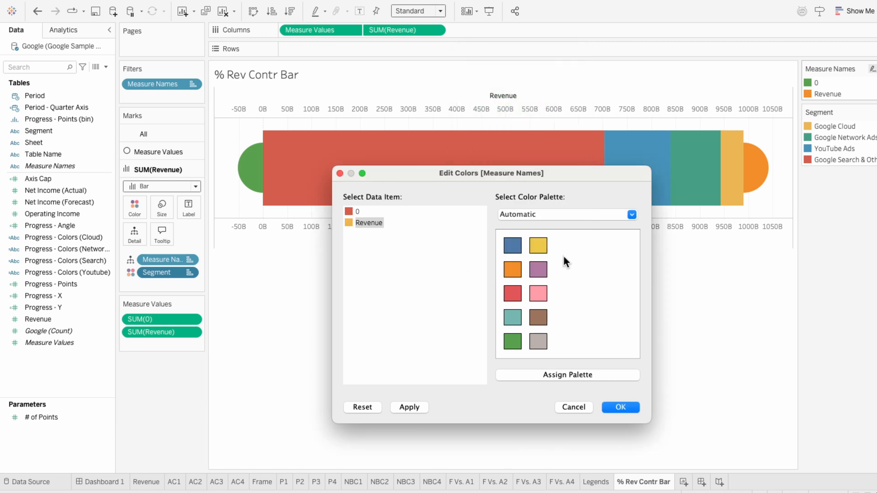
{"action": "left_click", "coordinate": [618, 407]}
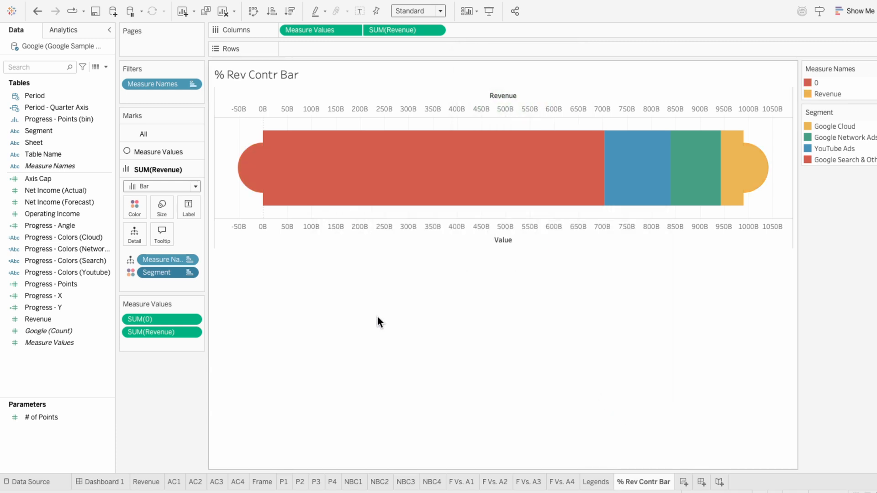
Step: Reduce the SUM(Revenue) bar's size until its height matches the rounded end caps
{"action": "left_click", "coordinate": [163, 209]}
{"action": "left_click_drag", "start_coordinate": [212, 232], "coordinate": [203, 234]}
{"action": "left_click", "coordinate": [410, 293]}
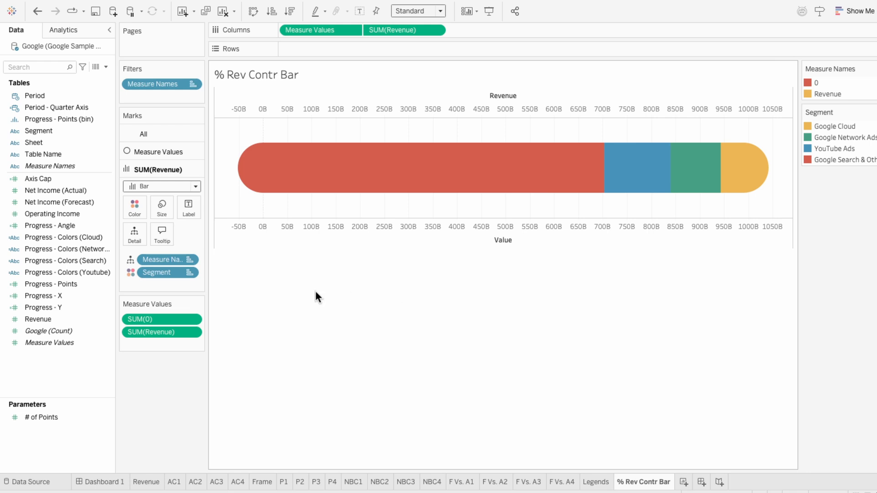
Step: Add Revenue to the SUM(Revenue) marks as a percent of total calculation and show it as the label
{"action": "left_click_drag", "start_coordinate": [70, 314], "coordinate": [174, 285]}
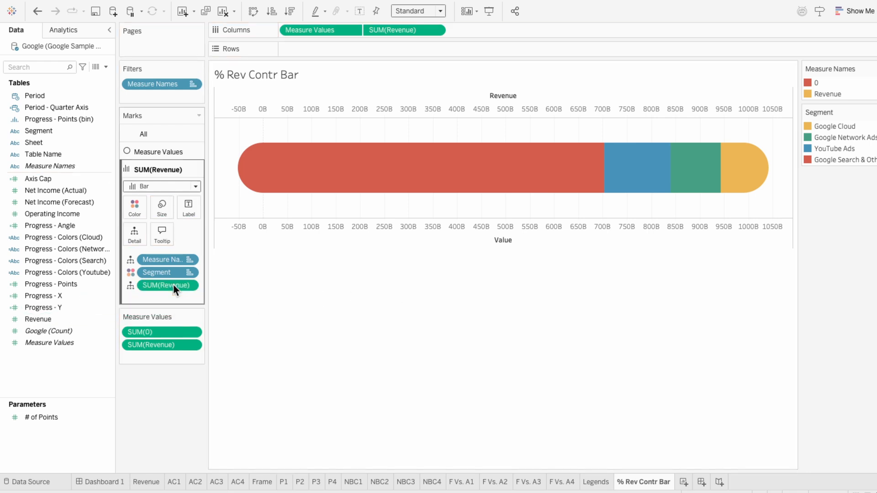
{"action": "right_click", "coordinate": [173, 285]}
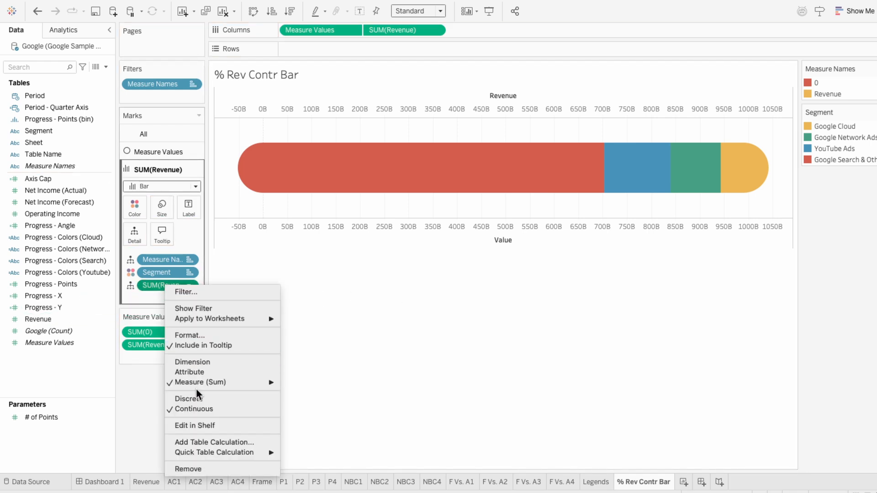
{"action": "mouse_move", "coordinate": [224, 451]}
{"action": "left_click", "coordinate": [336, 419]}
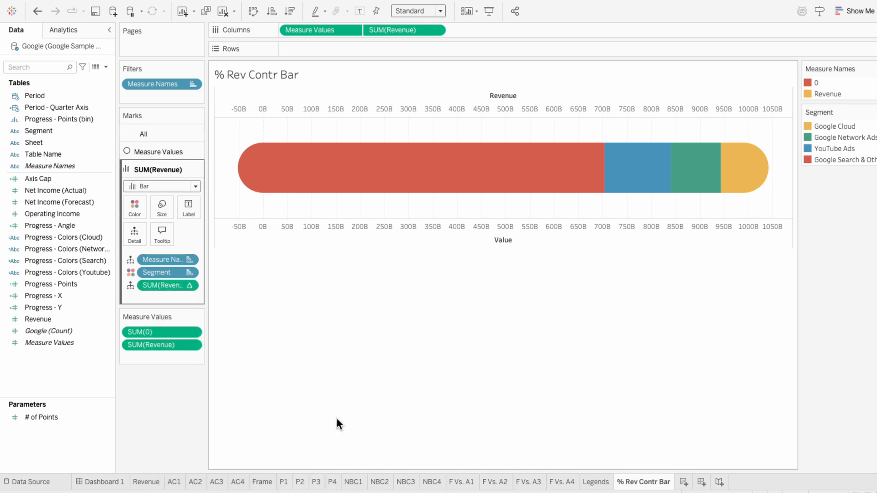
{"action": "left_click", "coordinate": [131, 286]}
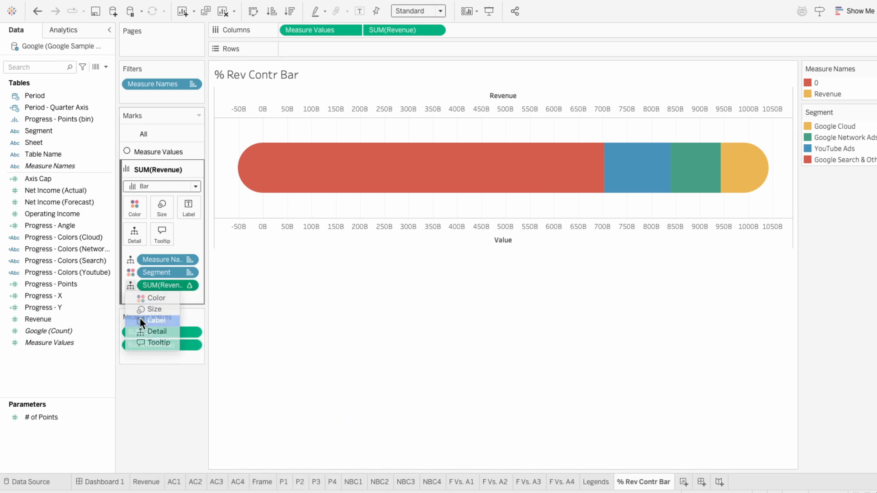
{"action": "left_click", "coordinate": [139, 319]}
Step: Format the percent of total labels as Percentage with 0 decimal places
{"action": "right_click", "coordinate": [142, 290]}
{"action": "left_click", "coordinate": [159, 325]}
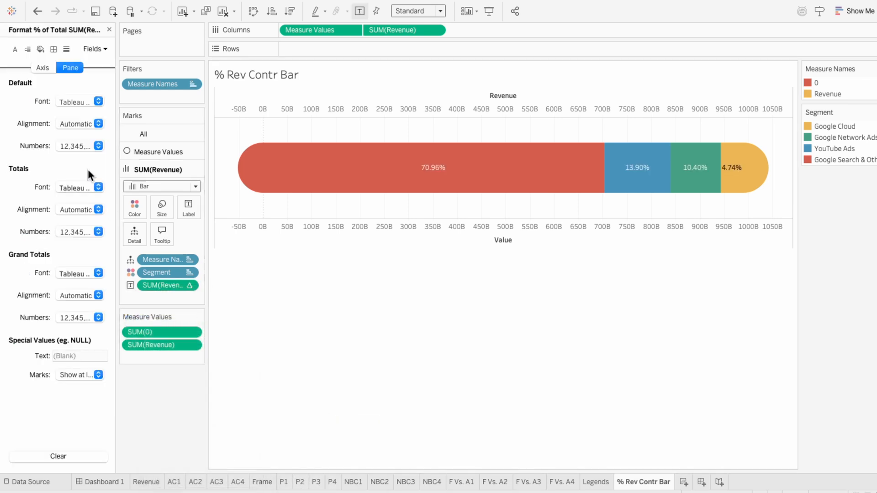
{"action": "left_click", "coordinate": [72, 144]}
{"action": "left_click", "coordinate": [76, 222]}
{"action": "double_click", "coordinate": [206, 192]}
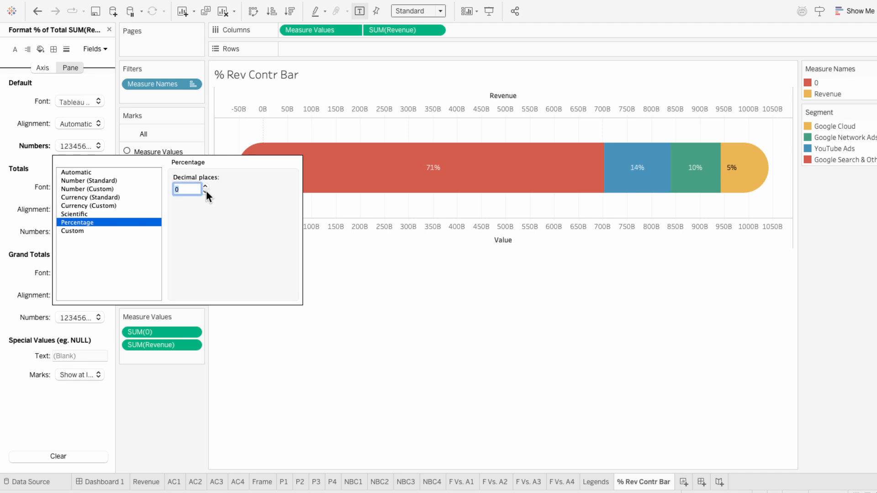
{"action": "left_click", "coordinate": [357, 325]}
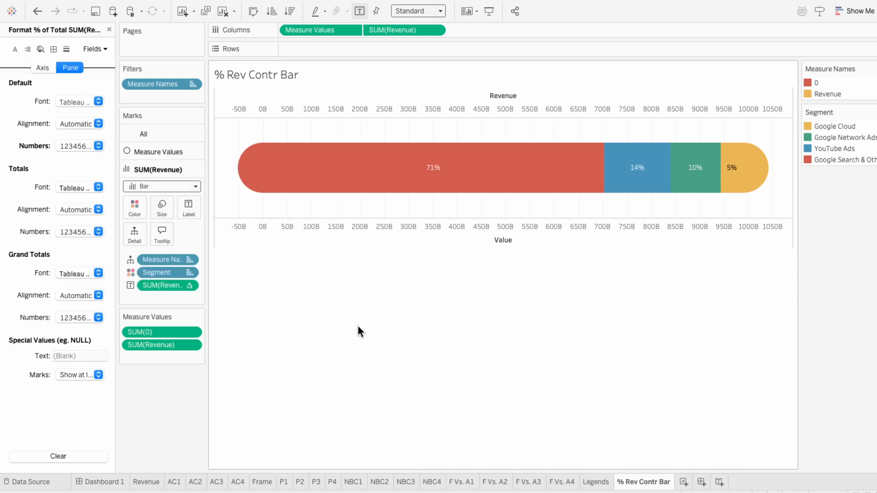
Step: Set the bar labels' font to Tableau Bold, size 11, in white
{"action": "left_click", "coordinate": [196, 202]}
{"action": "left_click", "coordinate": [291, 282]}
{"action": "left_click", "coordinate": [300, 303]}
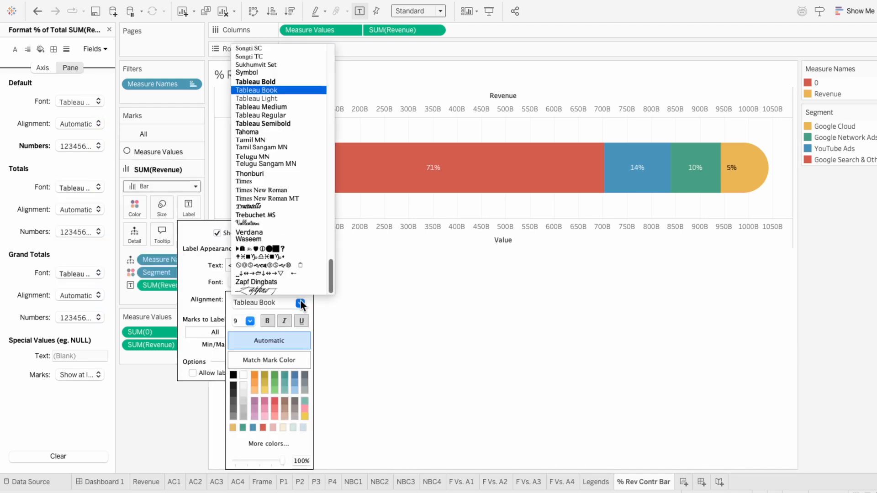
{"action": "left_click", "coordinate": [287, 81]}
{"action": "left_click", "coordinate": [250, 321]}
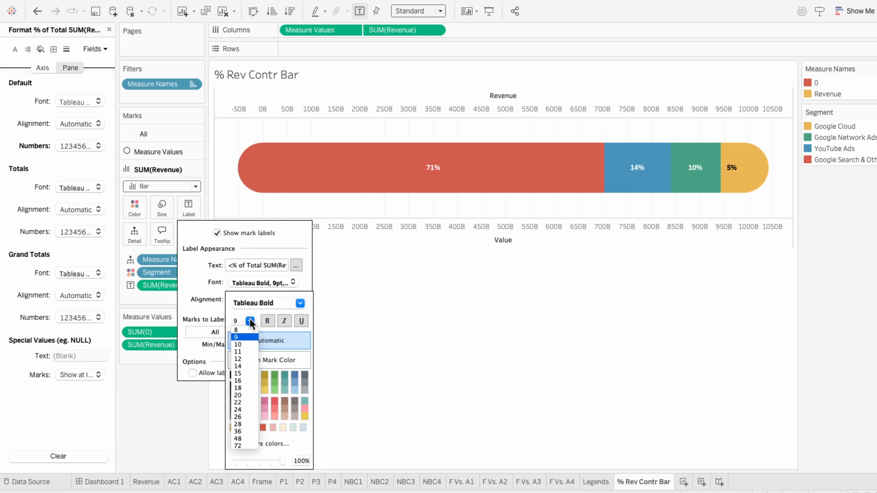
{"action": "left_click", "coordinate": [245, 354]}
{"action": "left_click", "coordinate": [245, 360]}
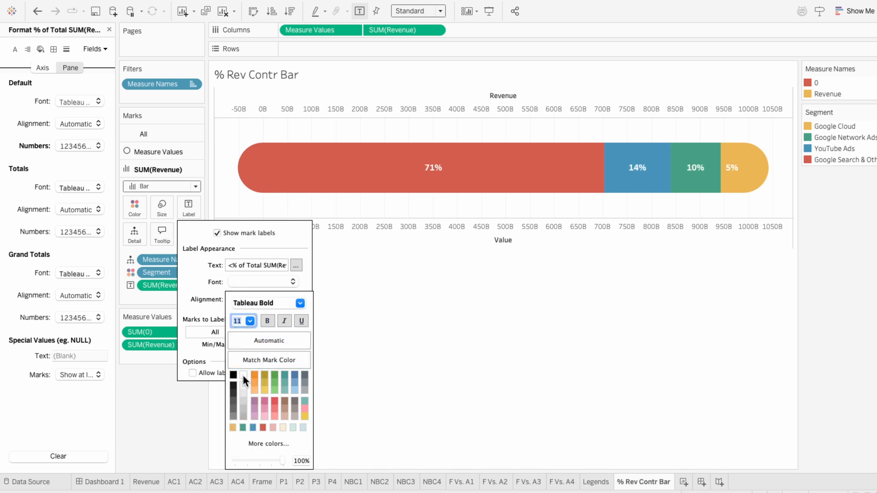
{"action": "left_click", "coordinate": [449, 326]}
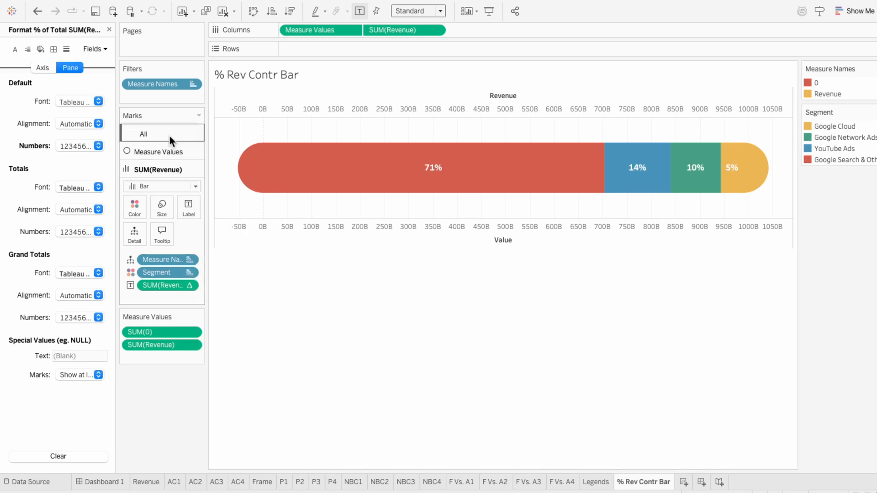
{"action": "left_click", "coordinate": [109, 29]}
Step: Hide the headers of both the Revenue and Value axes
{"action": "right_click", "coordinate": [358, 109]}
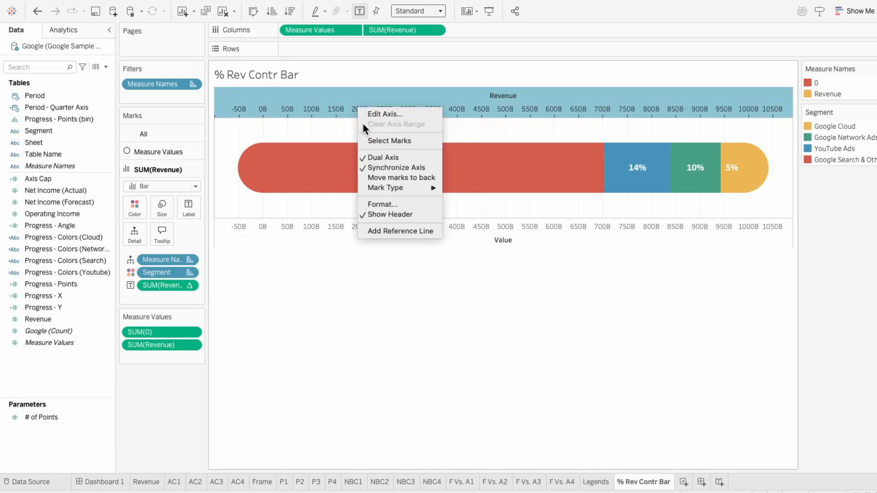
{"action": "left_click", "coordinate": [386, 205]}
{"action": "right_click", "coordinate": [380, 200]}
{"action": "left_click", "coordinate": [394, 295]}
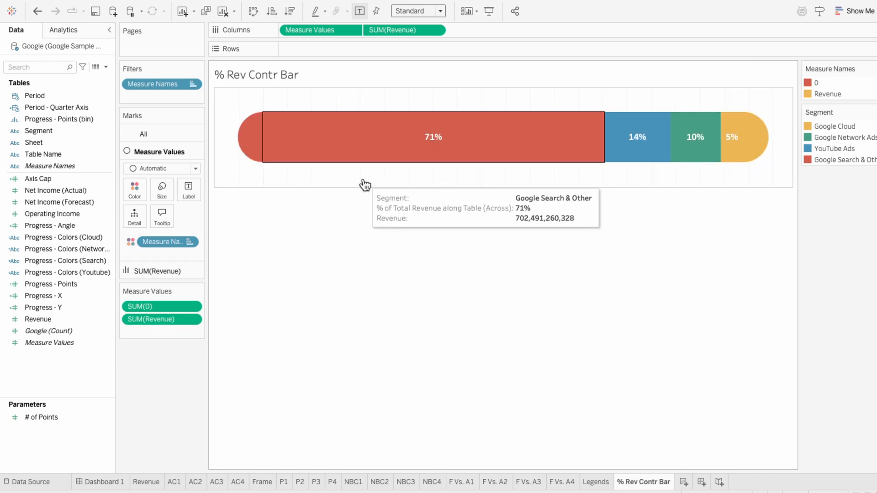
Step: Open the chart's formatting and change the sheet-level default worksheet shading
{"action": "right_click", "coordinate": [363, 180]}
{"action": "left_click", "coordinate": [372, 222]}
{"action": "left_click", "coordinate": [40, 48]}
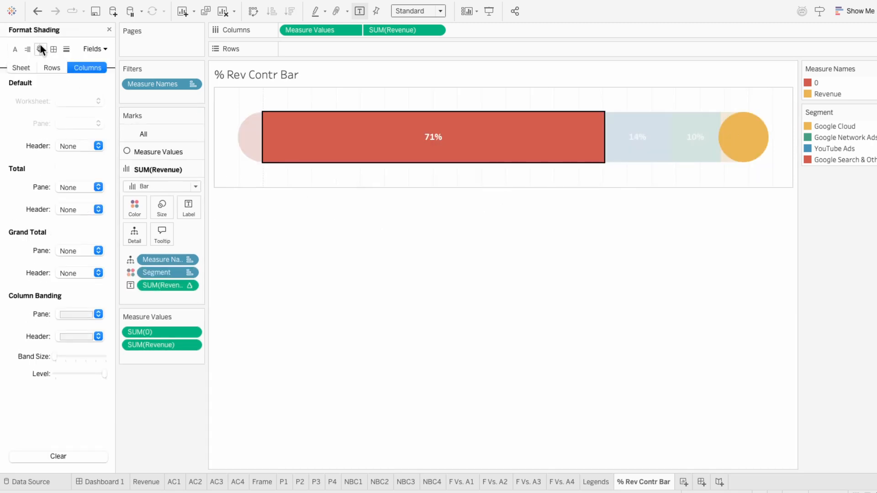
{"action": "left_click", "coordinate": [21, 67]}
{"action": "left_click", "coordinate": [75, 101]}
{"action": "left_click", "coordinate": [70, 120]}
Step: Set the sheet's row divider and column divider pane borders to None
{"action": "left_click", "coordinate": [53, 49]}
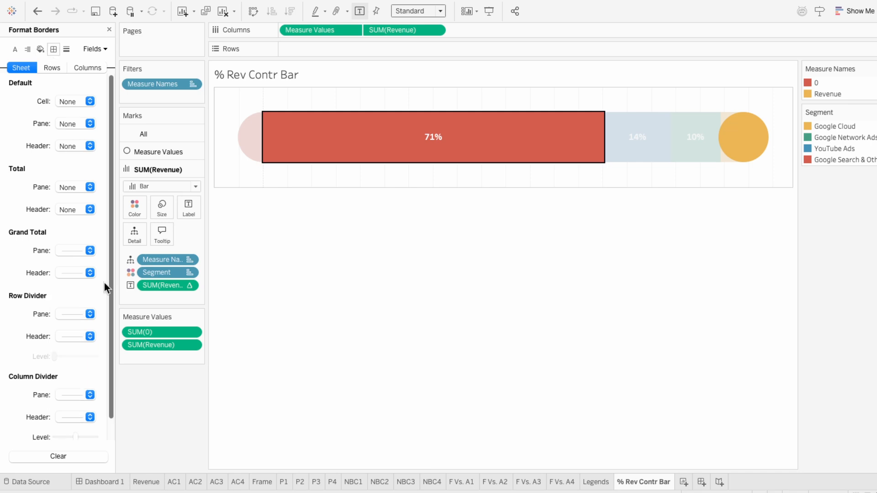
{"action": "left_click", "coordinate": [75, 314]}
{"action": "left_click", "coordinate": [74, 331]}
{"action": "left_click", "coordinate": [76, 418]}
{"action": "left_click", "coordinate": [81, 236]}
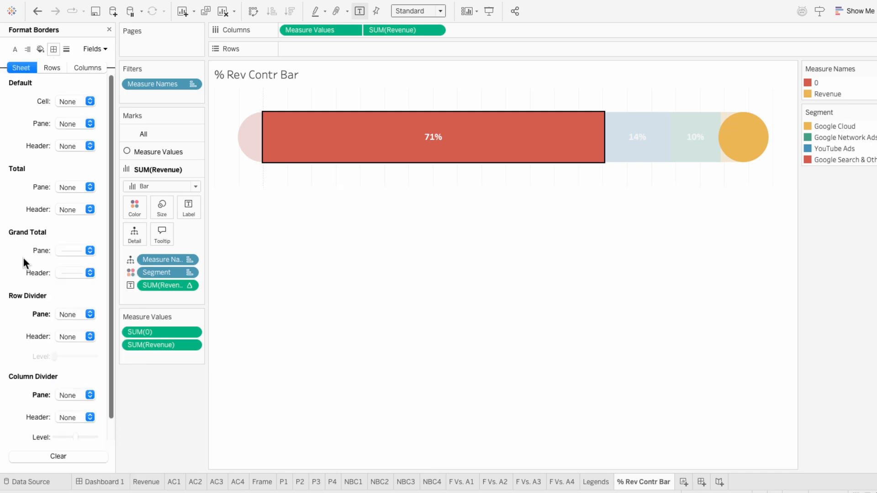
Step: Set the sheet's zero lines and the column grid lines to None
{"action": "left_click", "coordinate": [66, 49]}
{"action": "left_click", "coordinate": [66, 124]}
{"action": "left_click", "coordinate": [26, 130]}
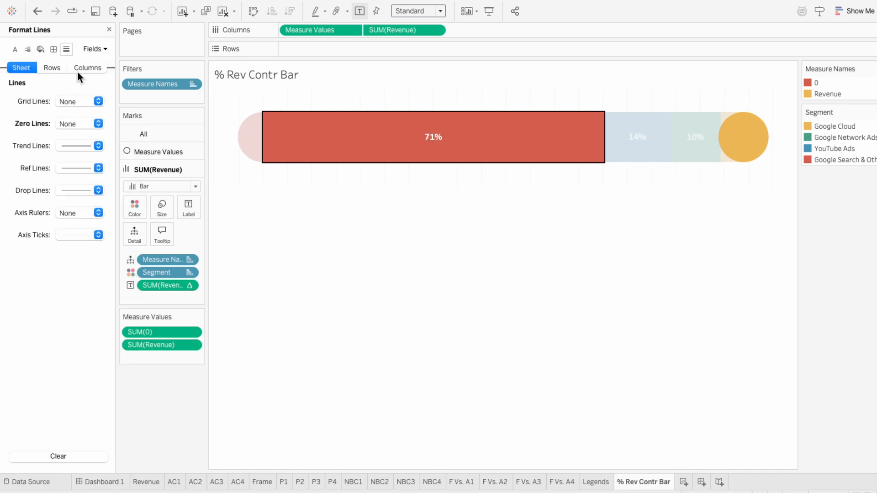
{"action": "left_click", "coordinate": [78, 68]}
{"action": "left_click", "coordinate": [75, 99]}
{"action": "left_click", "coordinate": [36, 120]}
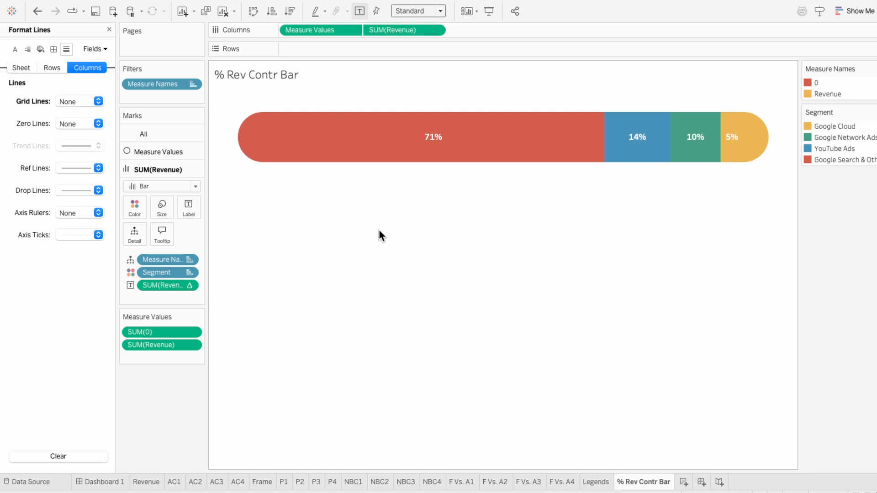
Step: Try adding the Segment field to the labels of the SUM(Revenue) bar marks
{"action": "left_click", "coordinate": [109, 29]}
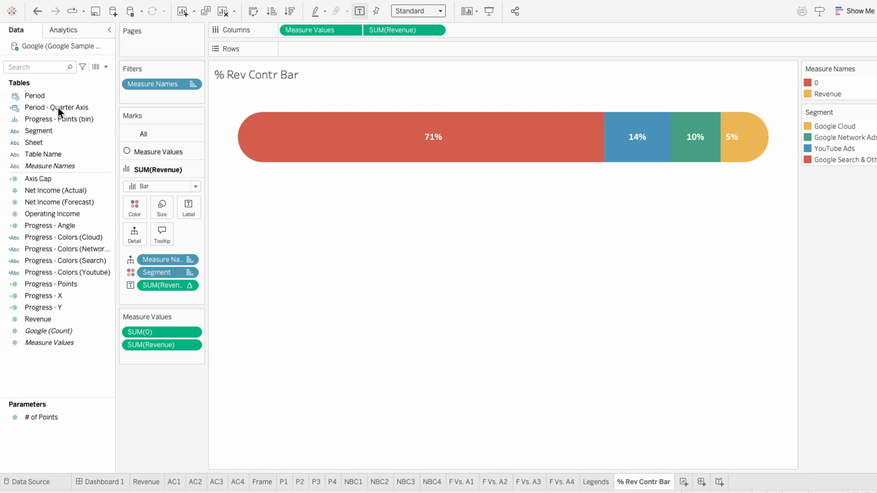
{"action": "left_click_drag", "start_coordinate": [50, 129], "coordinate": [133, 297]}
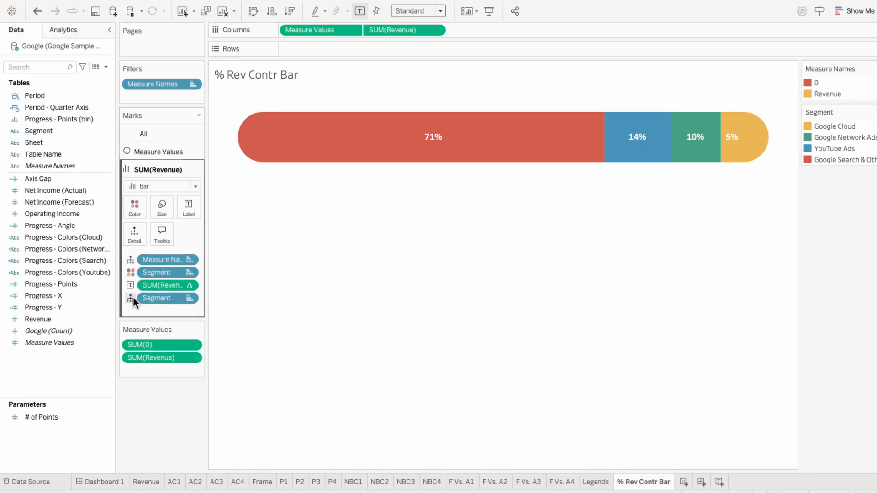
{"action": "left_click", "coordinate": [131, 298]}
{"action": "left_click", "coordinate": [142, 334]}
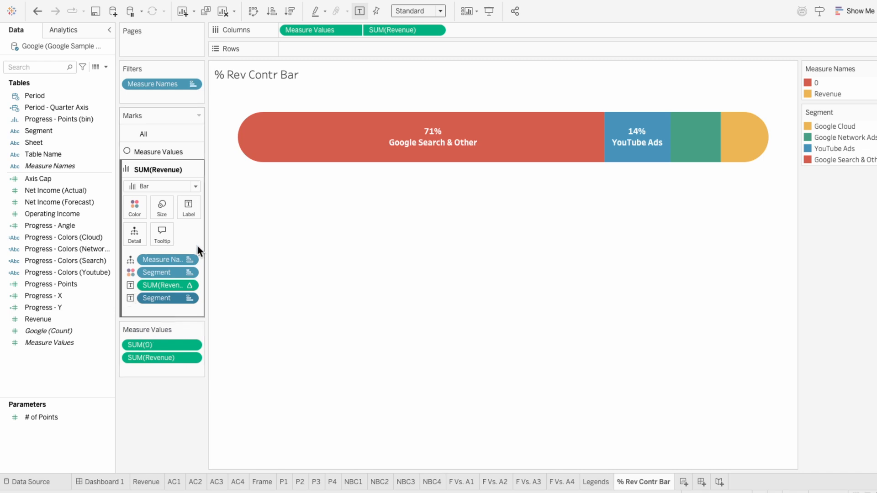
Step: Allow the bar's labels to overlap other marks and remove the Segment label from the SUM(Revenue) marks
{"action": "left_click", "coordinate": [186, 207]}
{"action": "left_click", "coordinate": [202, 371]}
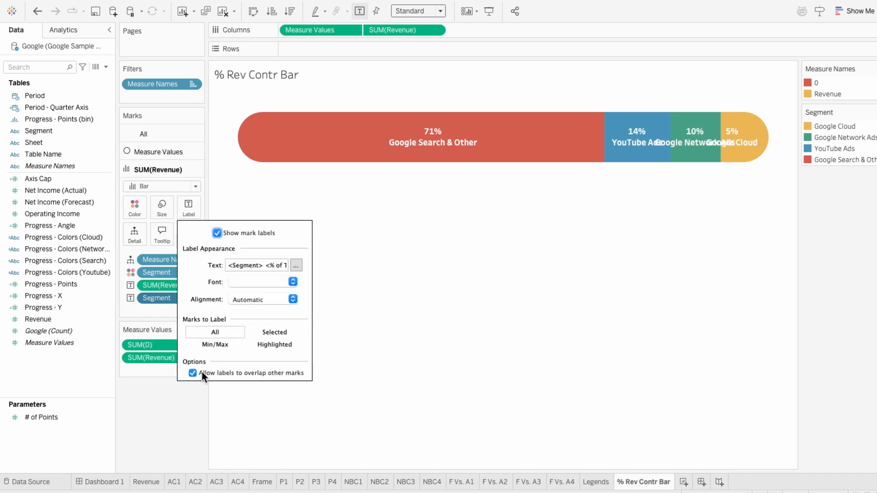
{"action": "left_click", "coordinate": [398, 319]}
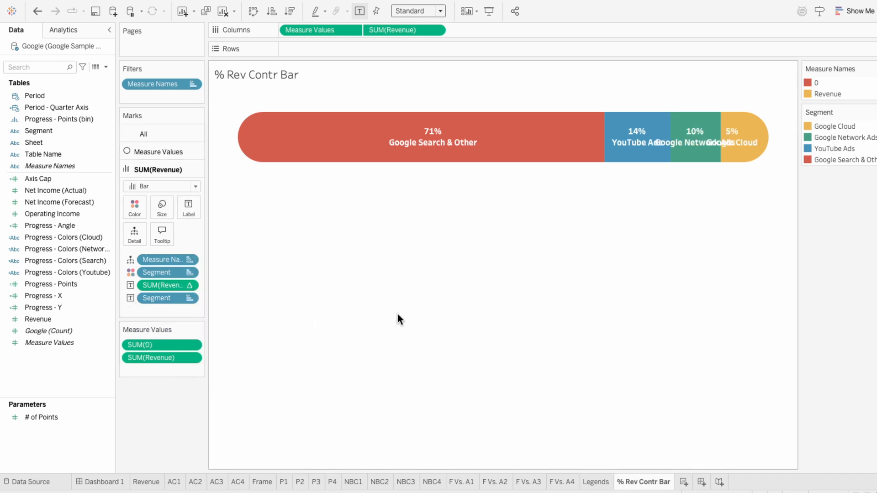
{"action": "right_click", "coordinate": [162, 297]}
{"action": "left_click", "coordinate": [187, 471]}
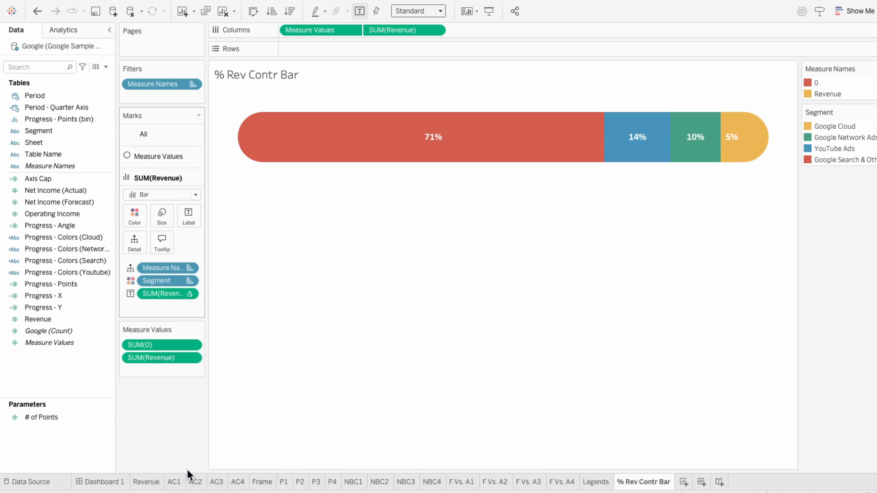
Step: Place the % Rev Contr Bar sheet as a floating object on Dashboard 1 and hide its title
{"action": "left_click", "coordinate": [120, 482]}
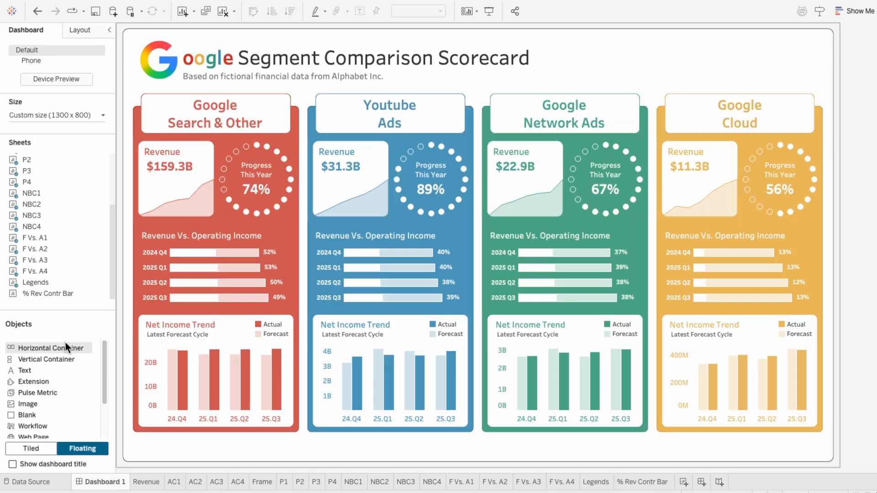
{"action": "left_click_drag", "start_coordinate": [40, 294], "coordinate": [143, 335]}
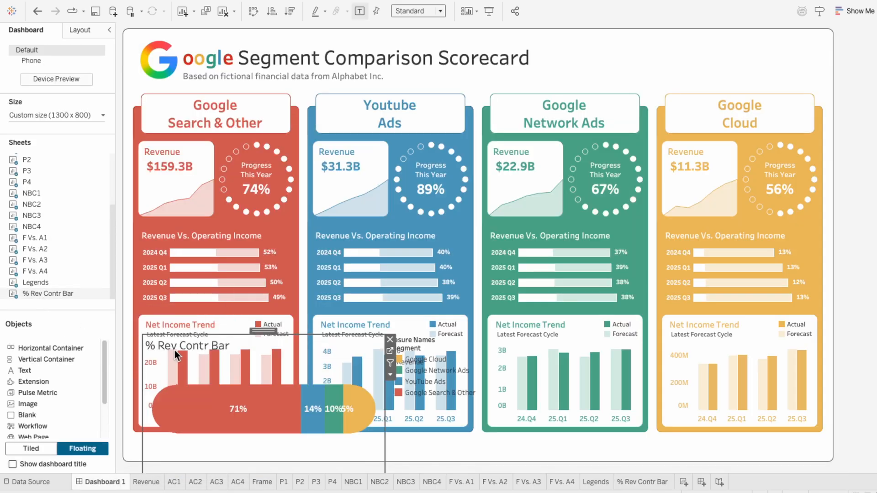
{"action": "right_click", "coordinate": [175, 351]}
{"action": "left_click", "coordinate": [199, 373]}
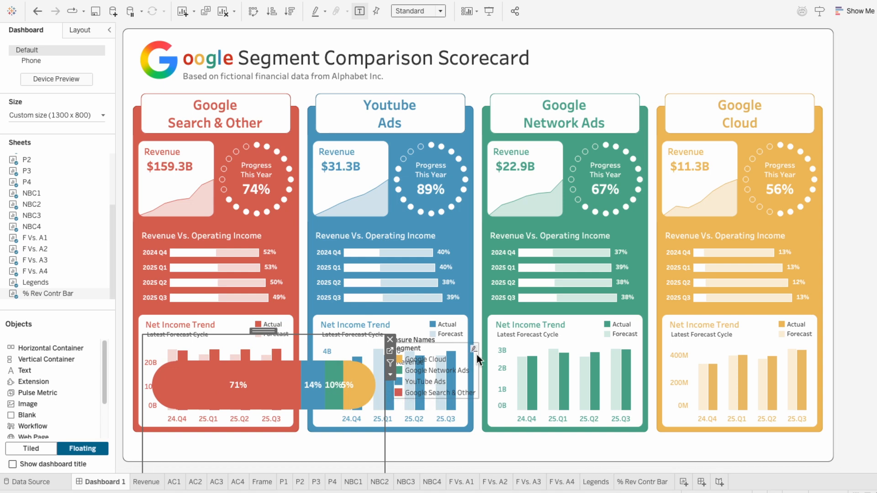
Step: Remove the Measure Names and Segment legends from the dashboard and fit the contribution bar to Entire View
{"action": "left_click", "coordinate": [476, 355]}
{"action": "left_click", "coordinate": [484, 349]}
{"action": "left_click", "coordinate": [468, 341]}
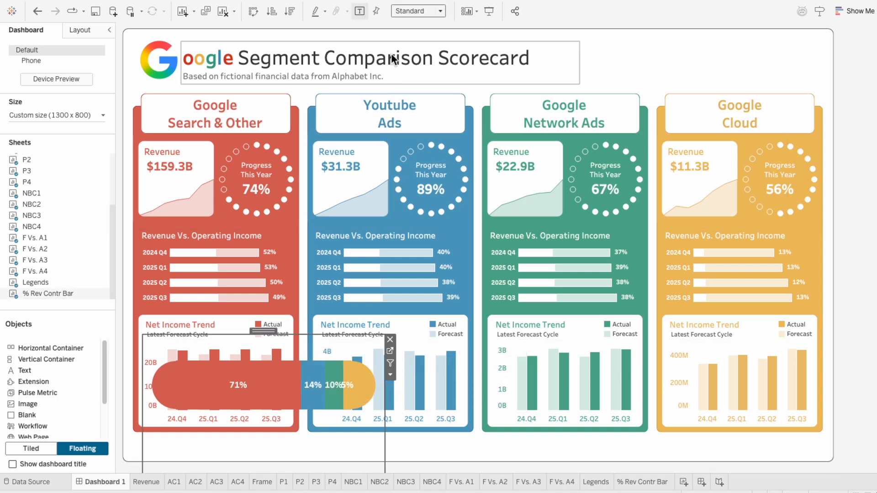
{"action": "left_click", "coordinate": [402, 12]}
{"action": "left_click", "coordinate": [402, 47]}
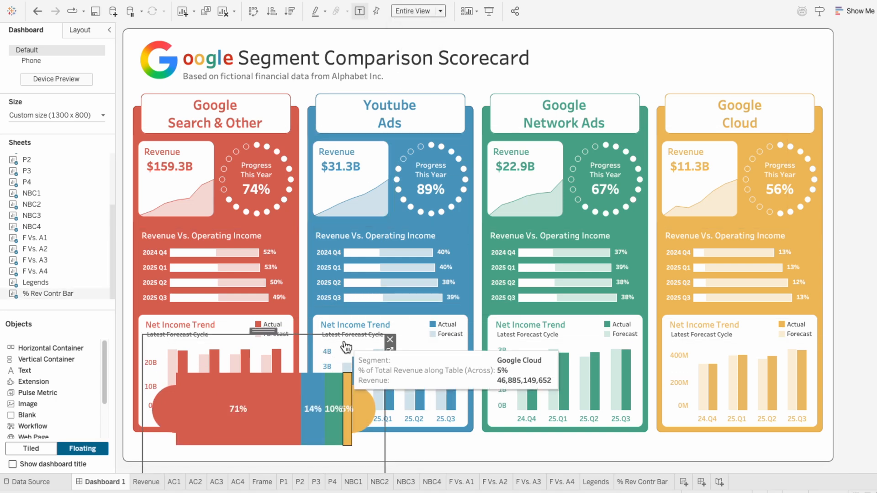
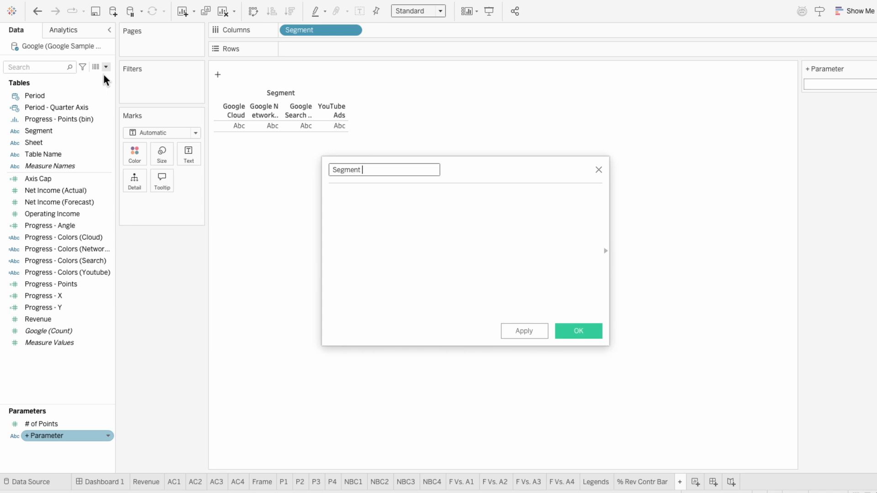
Step: Name the calculated field "Segment Selected?", give it the formula CONTAINS([+ Parameter], [Segment]) and save it
{"action": "type", "text": "cted?"}
{"action": "key", "text": "Tab"}
{"action": "type", "text": "CONTA"}
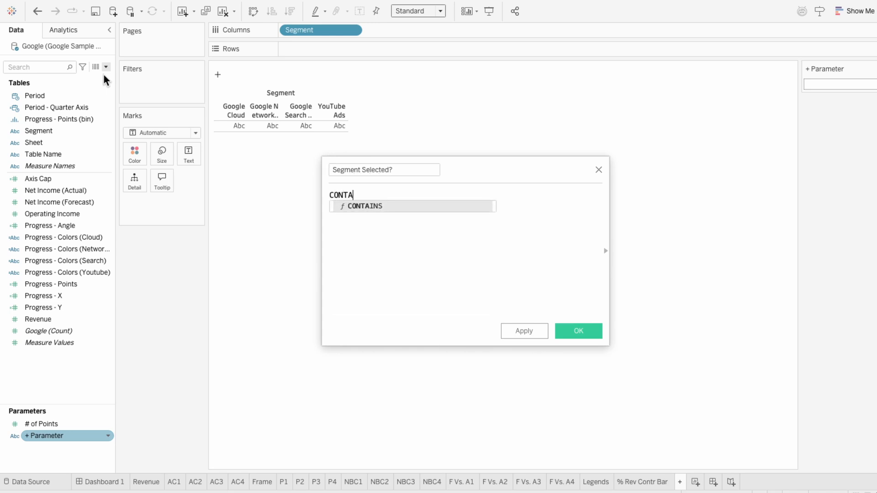
{"action": "type", "text": "INS([para"}
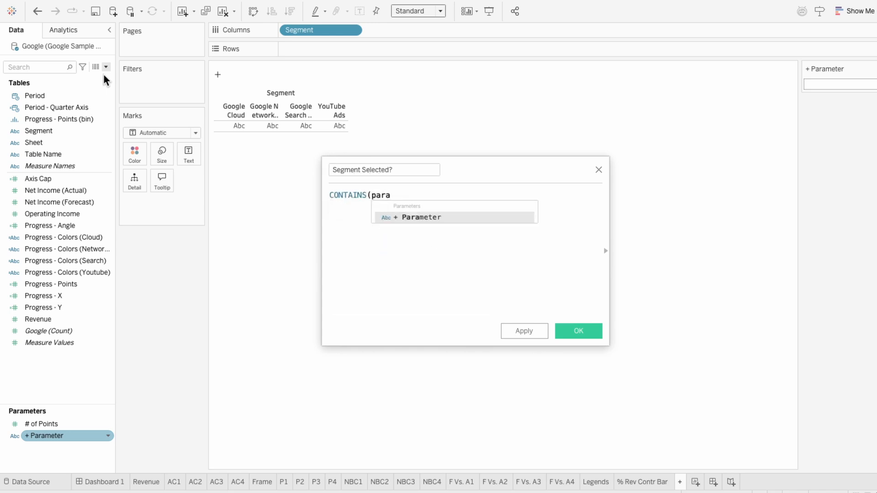
{"action": "key", "text": "Return"}
{"action": "type", "text": ", [seg"}
{"action": "key", "text": "Return"}
{"action": "type", "text": ")"}
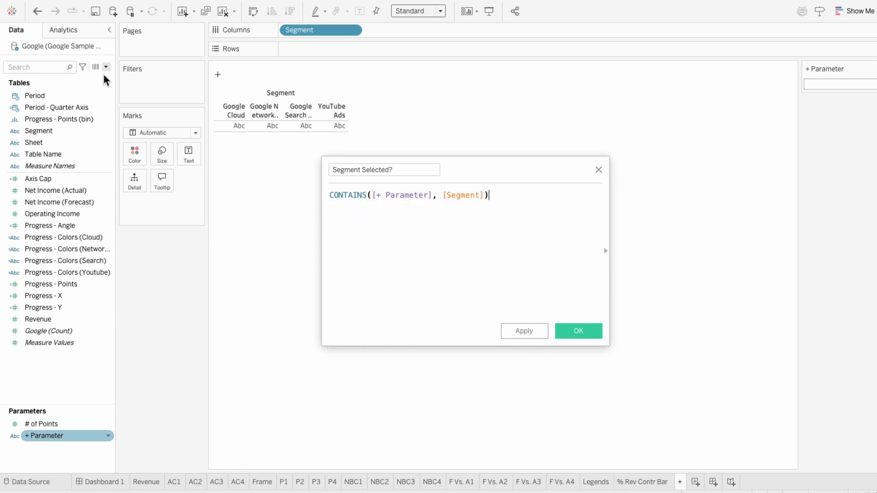
{"action": "left_click", "coordinate": [577, 331]}
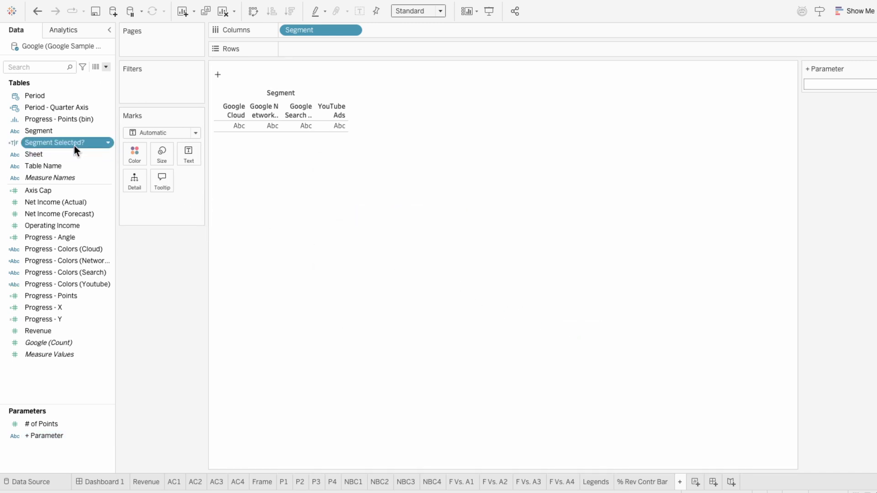
Step: Assign Segment Selected? to the shape of Shape-type marks and widen the view so the full segment names fit
{"action": "left_click_drag", "start_coordinate": [74, 146], "coordinate": [150, 207]}
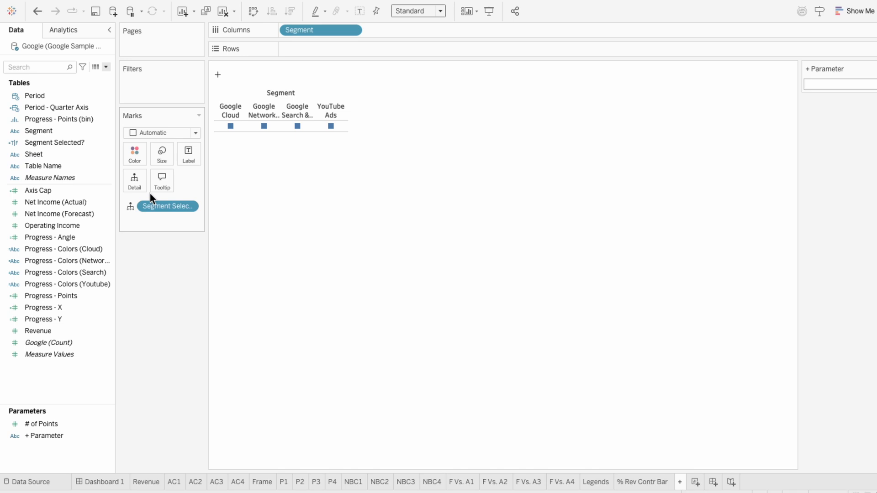
{"action": "left_click", "coordinate": [152, 133]}
{"action": "left_click", "coordinate": [160, 226]}
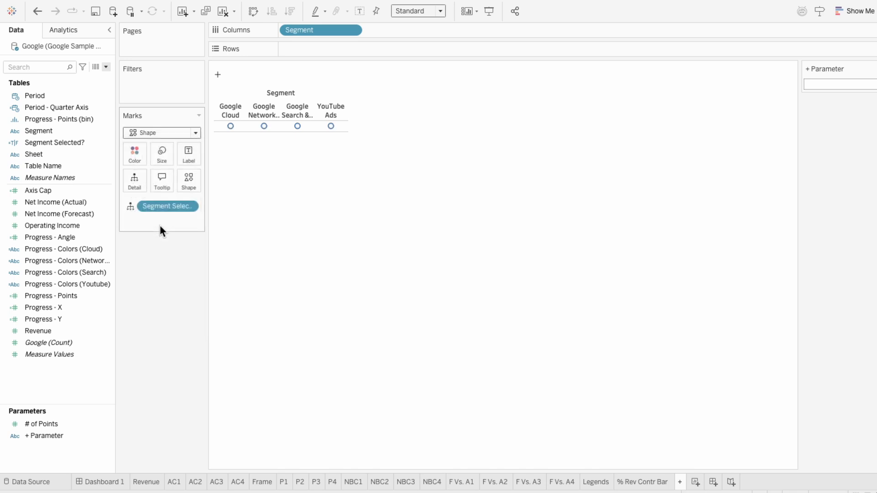
{"action": "left_click", "coordinate": [130, 207]}
{"action": "left_click", "coordinate": [148, 274]}
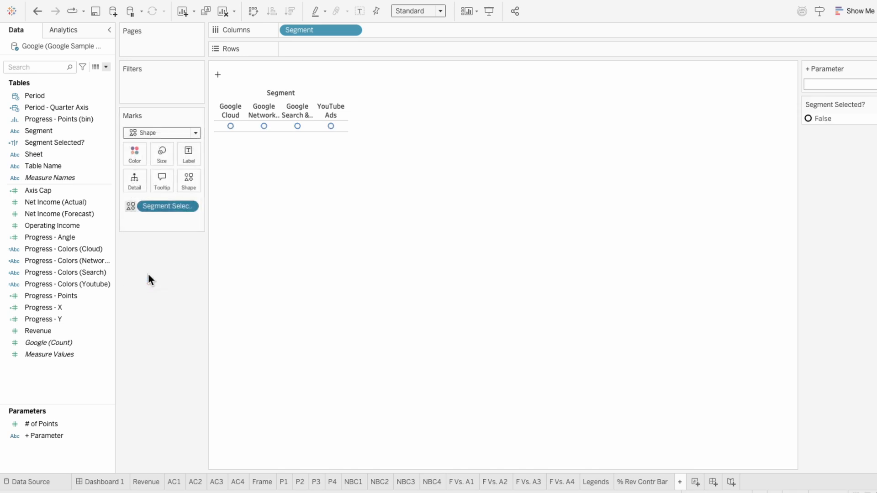
{"action": "left_click_drag", "start_coordinate": [348, 126], "coordinate": [509, 128]}
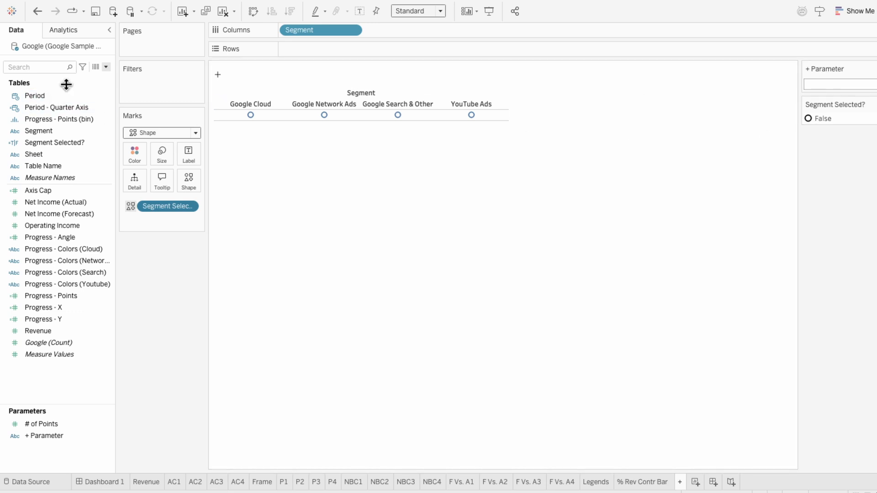
Step: Create a calculated field "Segment Value" starting with IF CONTAINS([+ Parameter], [Segment]) THEN REPLACE([+ Parameter], [Segment] + ',', '')
{"action": "left_click", "coordinate": [106, 67]}
{"action": "left_click", "coordinate": [101, 78]}
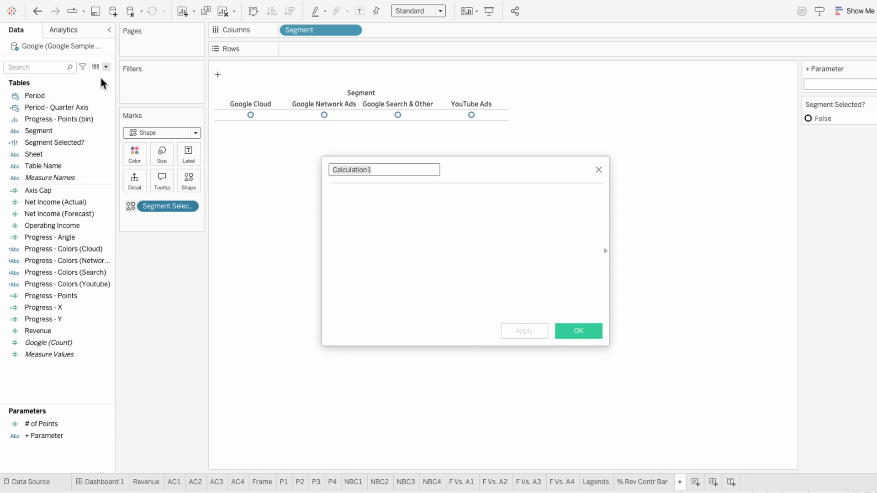
{"action": "type", "text": "Segment Value"}
{"action": "key", "text": "Tab"}
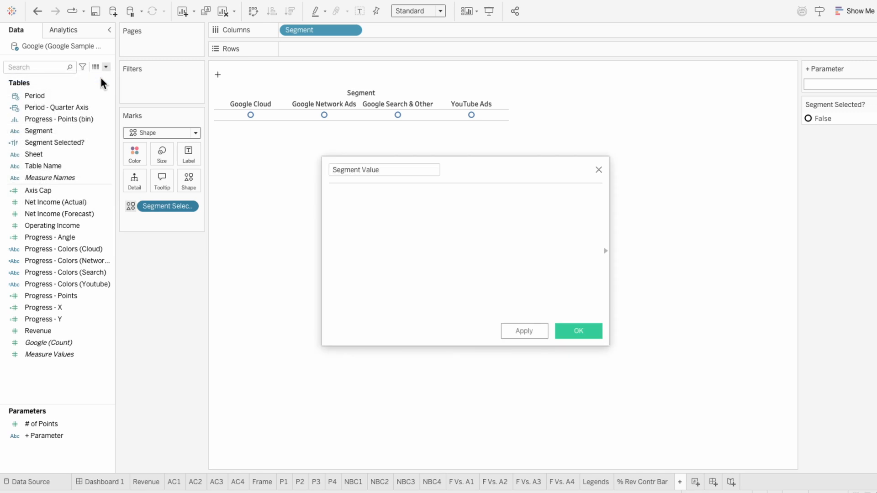
{"action": "type", "text": "IF CONTAINS([+ Parameter], [Segment])"}
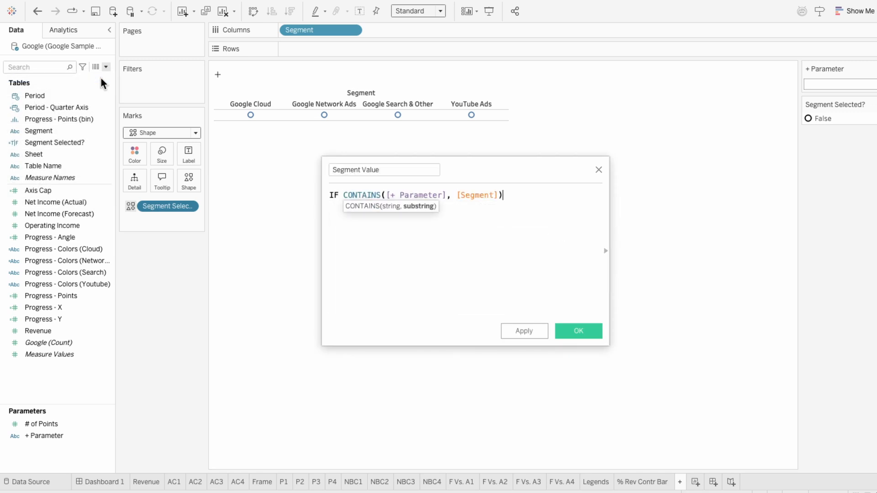
{"action": "type", "text": " THEN"}
{"action": "key", "text": "Return"}
{"action": "type", "text": "REPLACE([+ Parameter], seg"}
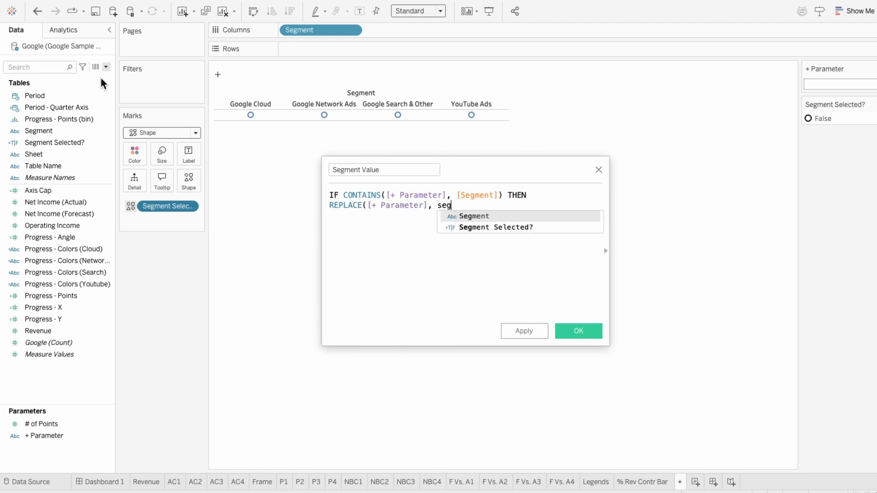
{"action": "key", "text": "Return"}
{"action": "type", "text": "+ ',', '')"}
{"action": "key", "text": "Return"}
Step: Finish the Segment Value formula with ELSE [+ Parameter] + [Segment] + ',' END and save the field
{"action": "type", "text": "ELSE"}
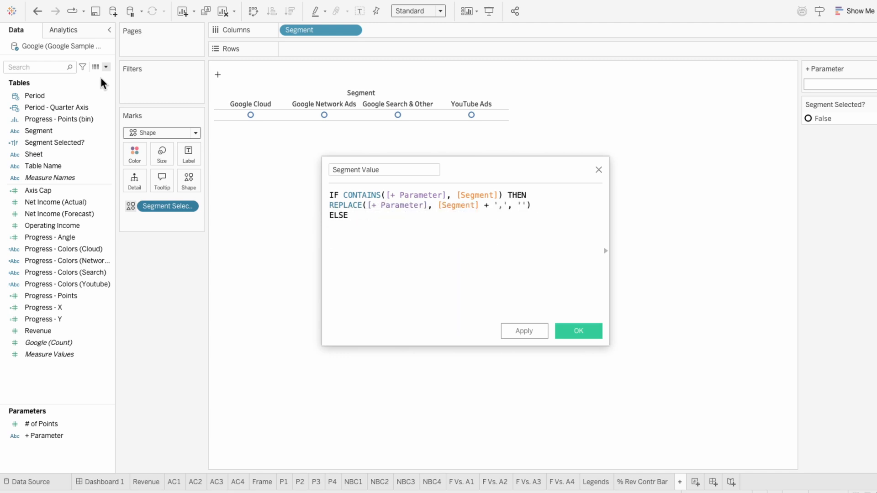
{"action": "type", "text": " [+ Parameter] + seg"}
{"action": "key", "text": "Return"}
{"action": "type", "text": "+ ',' END"}
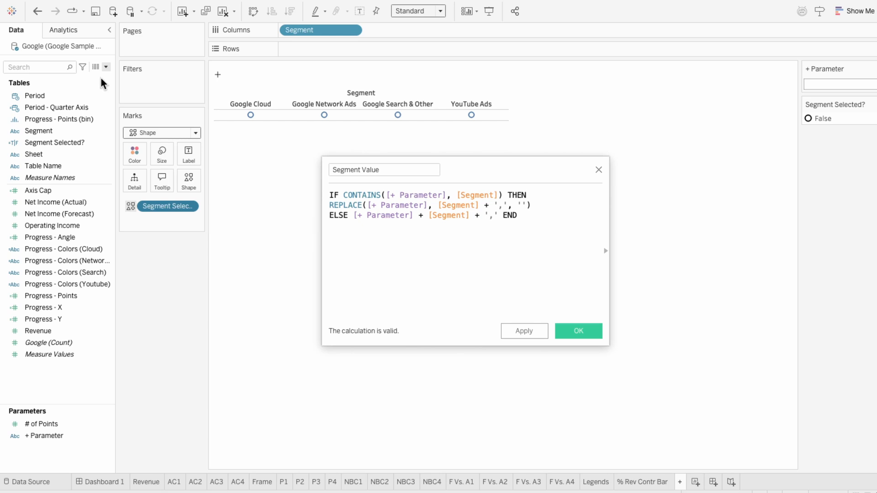
{"action": "left_click", "coordinate": [567, 331]}
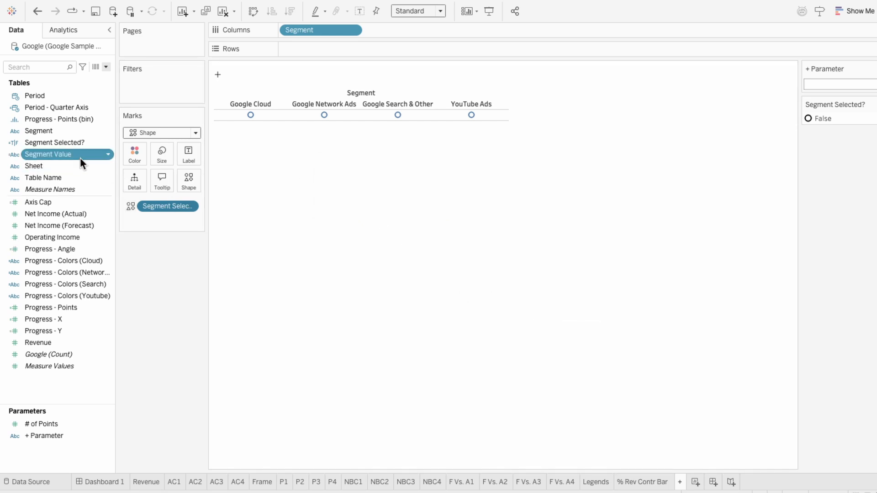
Step: Add Segment Value to the marks' detail and manually sort Segment as Google Search & Other, YouTube Ads, Google Network Ads, Google Cloud
{"action": "left_click_drag", "start_coordinate": [81, 157], "coordinate": [141, 216]}
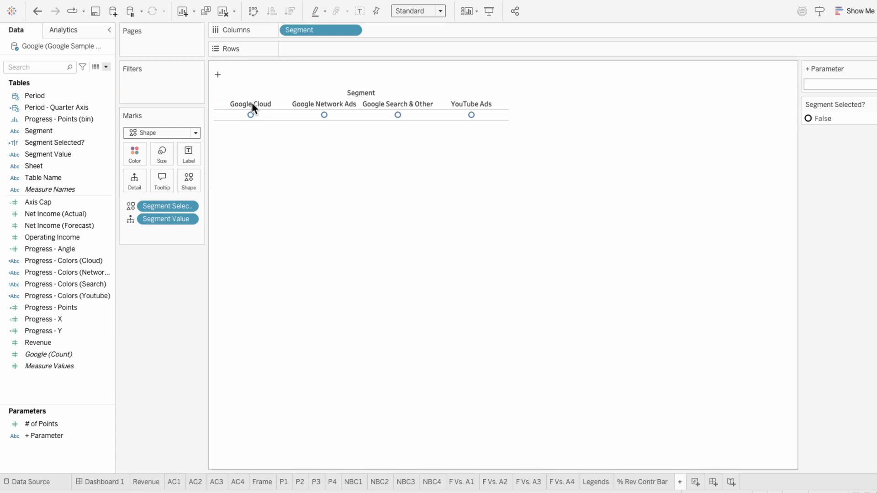
{"action": "right_click", "coordinate": [306, 32]}
{"action": "left_click", "coordinate": [316, 91]}
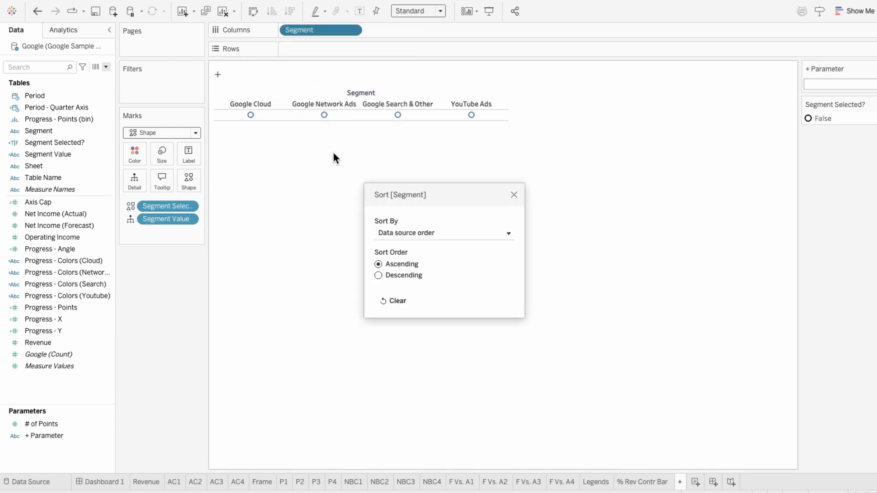
{"action": "left_click", "coordinate": [393, 232]}
{"action": "left_click", "coordinate": [401, 270]}
{"action": "left_click_drag", "start_coordinate": [402, 278], "coordinate": [402, 253]}
{"action": "left_click_drag", "start_coordinate": [404, 289], "coordinate": [406, 271]}
{"action": "left_click_drag", "start_coordinate": [408, 289], "coordinate": [408, 277]}
{"action": "left_click", "coordinate": [514, 194]}
Step: Hide the Segment column headers above the shape marks
{"action": "left_click", "coordinate": [347, 104]}
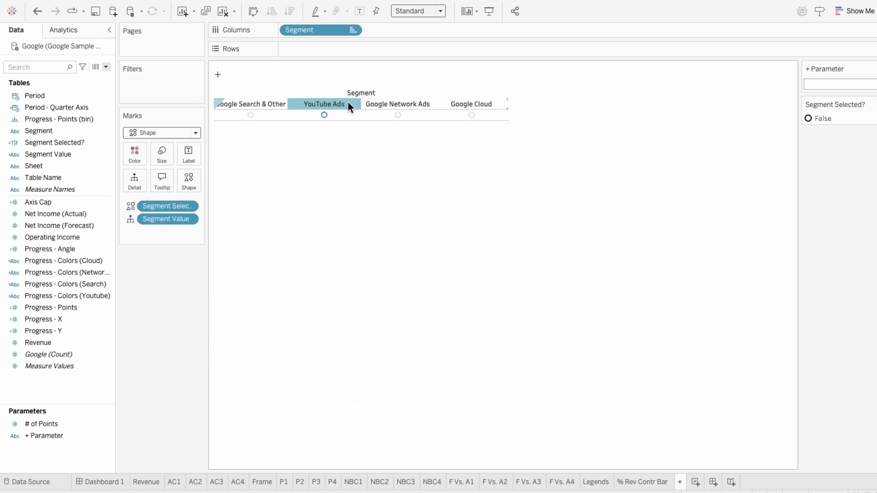
{"action": "right_click", "coordinate": [348, 105]}
{"action": "left_click", "coordinate": [366, 167]}
Step: Set the sheet's default worksheet shading and its row divider pane border to None
{"action": "right_click", "coordinate": [338, 96]}
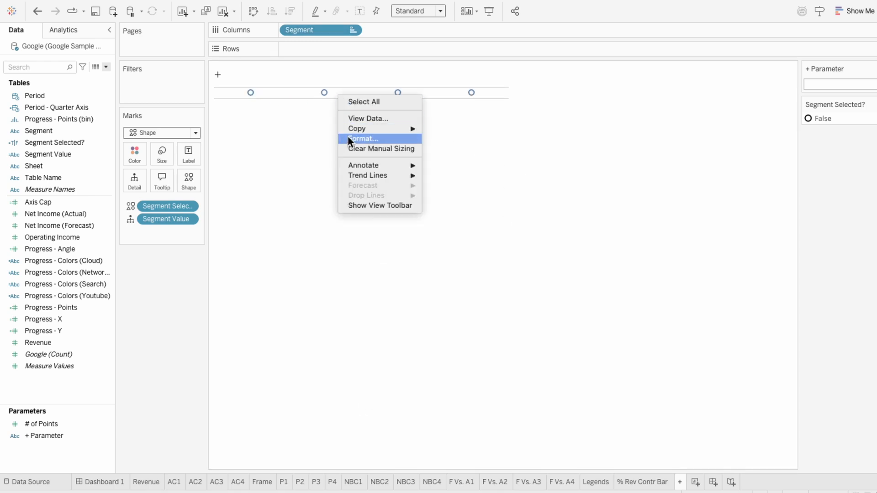
{"action": "left_click", "coordinate": [349, 139]}
{"action": "left_click", "coordinate": [40, 49]}
{"action": "left_click", "coordinate": [21, 68]}
{"action": "left_click", "coordinate": [74, 102]}
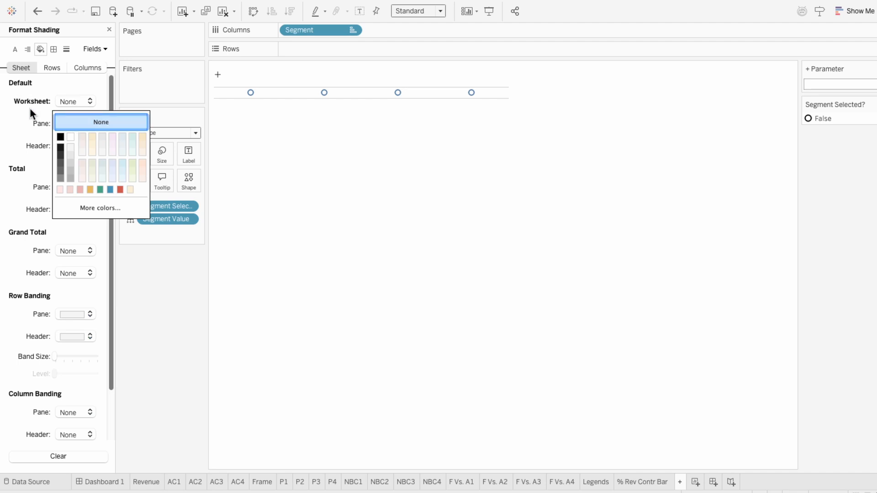
{"action": "left_click", "coordinate": [53, 49]}
{"action": "left_click", "coordinate": [71, 316]}
{"action": "left_click", "coordinate": [67, 326]}
{"action": "left_click", "coordinate": [109, 29]}
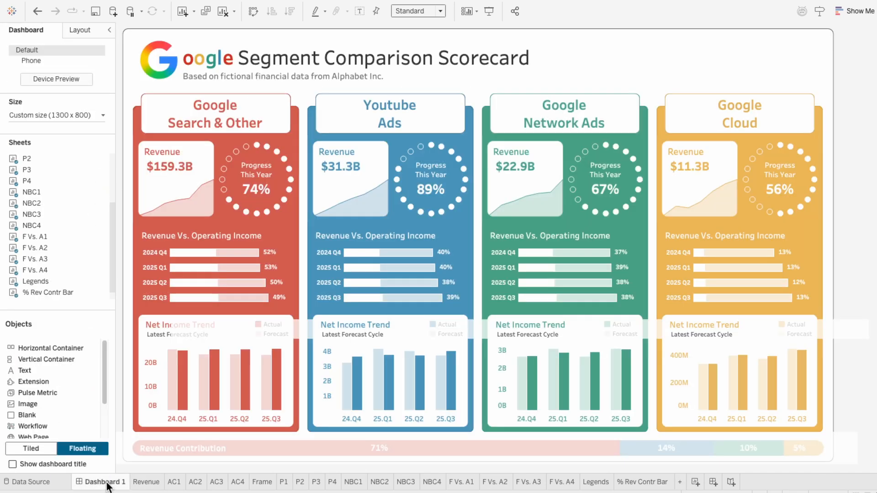
Step: Place the + sheet as a floating object on Dashboard 1 over the segment headings
{"action": "left_click", "coordinate": [108, 483]}
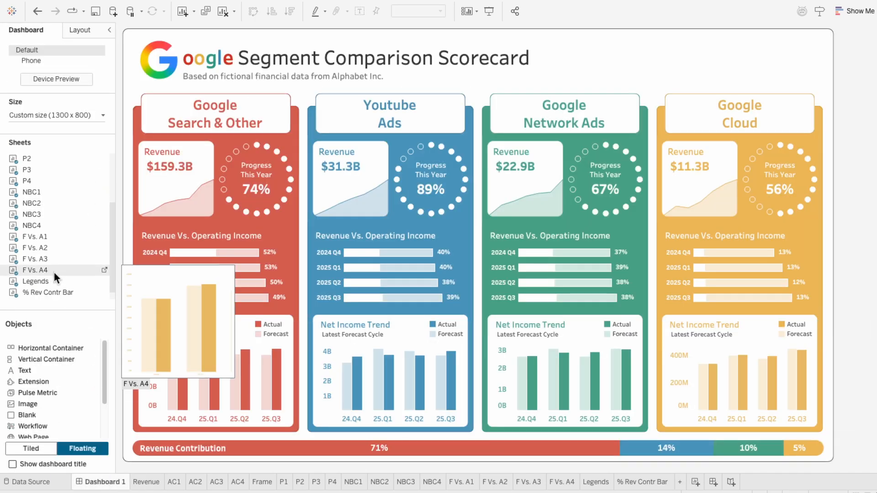
{"action": "scroll", "coordinate": [54, 273], "scroll_direction": "down", "scroll_amount": 1}
{"action": "left_click_drag", "start_coordinate": [49, 290], "coordinate": [246, 88]}
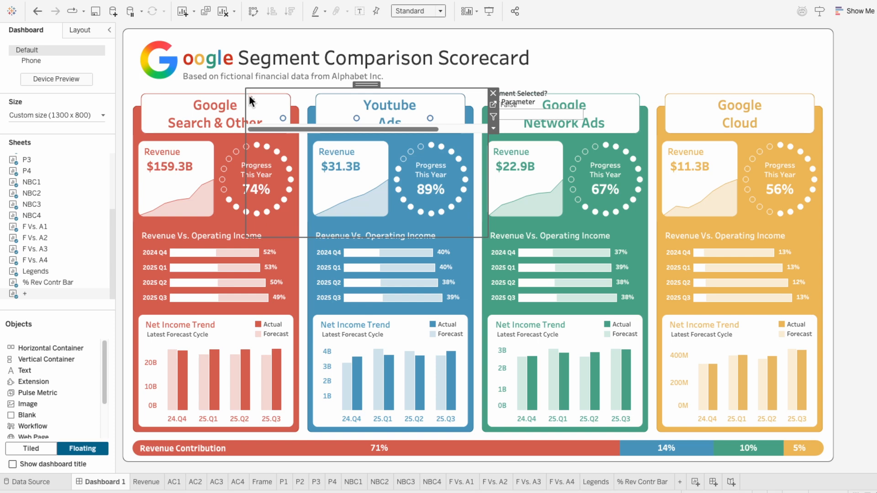
Step: Hide the title of the floating + sheet on the dashboard and set its fit to Entire View
{"action": "right_click", "coordinate": [249, 95]}
{"action": "left_click", "coordinate": [270, 120]}
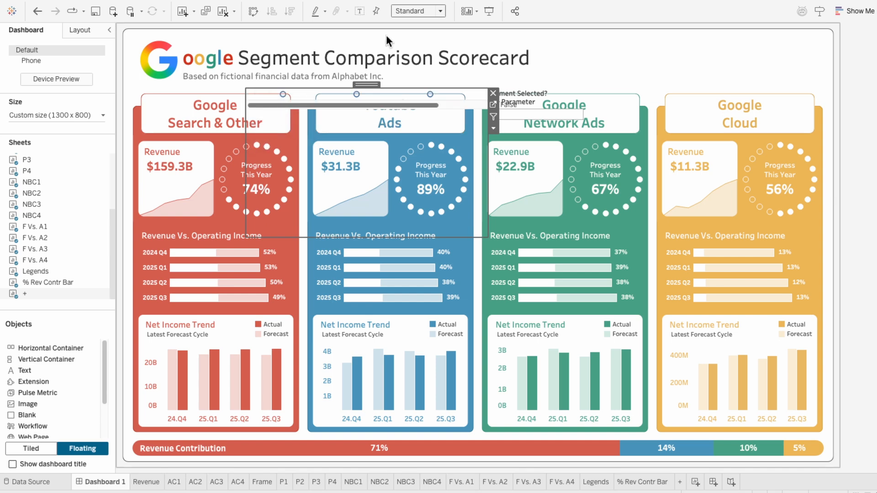
{"action": "left_click", "coordinate": [405, 12]}
{"action": "left_click", "coordinate": [404, 45]}
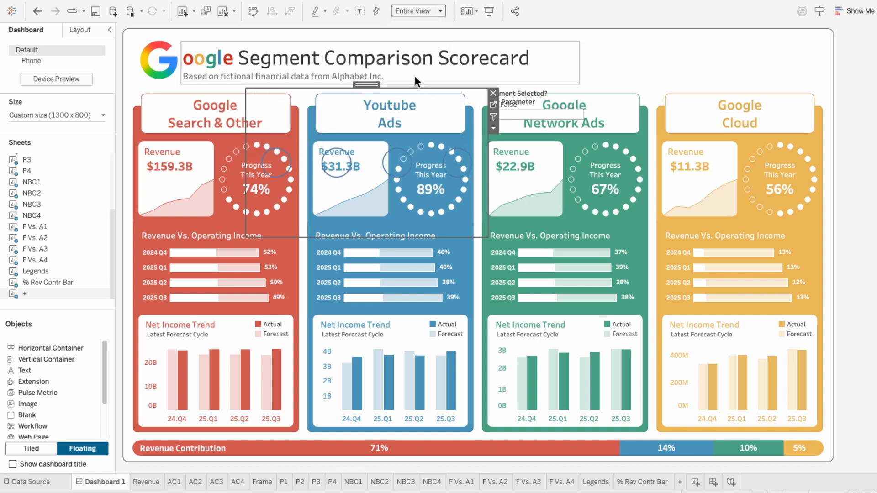
Step: Resize the floating + sheet into a shallow strip that lines up one circle with each of the four segment headings
{"action": "left_click_drag", "start_coordinate": [488, 237], "coordinate": [871, 141]}
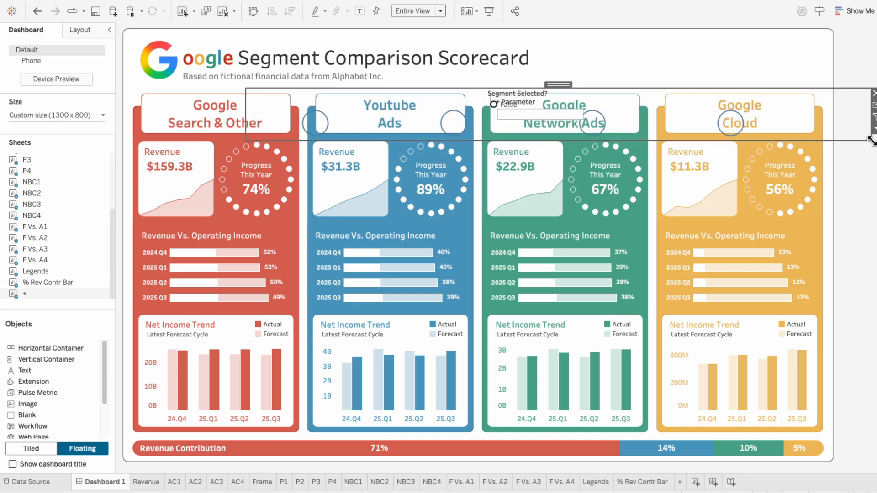
{"action": "left_click_drag", "start_coordinate": [245, 140], "coordinate": [190, 113]}
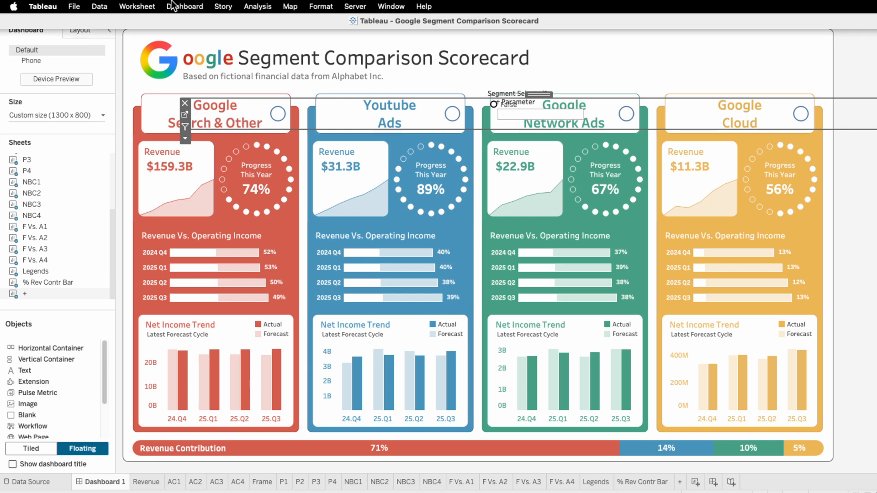
Step: Add a Change Parameter dashboard action named + Parameter
{"action": "left_click", "coordinate": [173, 5]}
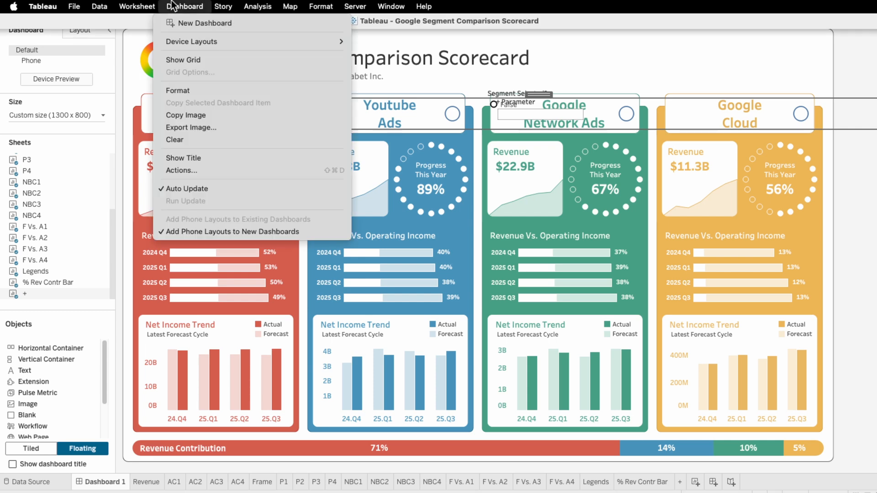
{"action": "left_click", "coordinate": [172, 170]}
{"action": "left_click", "coordinate": [312, 325]}
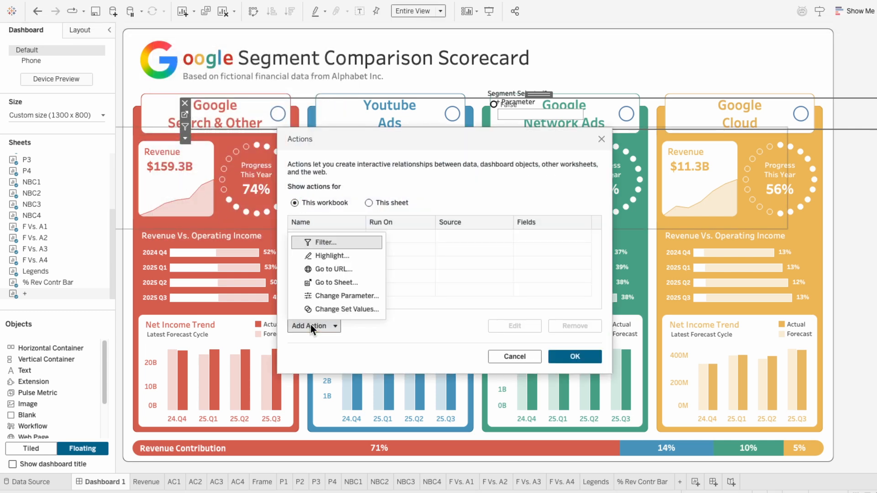
{"action": "left_click", "coordinate": [318, 295]}
{"action": "type", "text": "+ Parameter"}
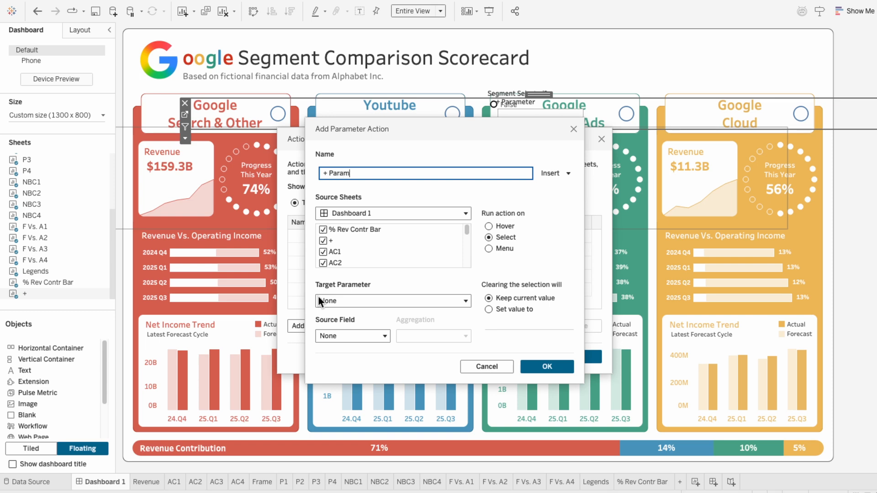
Step: Limit the parameter action's source sheets to the + sheet by deselecting all other Dashboard 1 sheets
{"action": "left_click", "coordinate": [323, 230]}
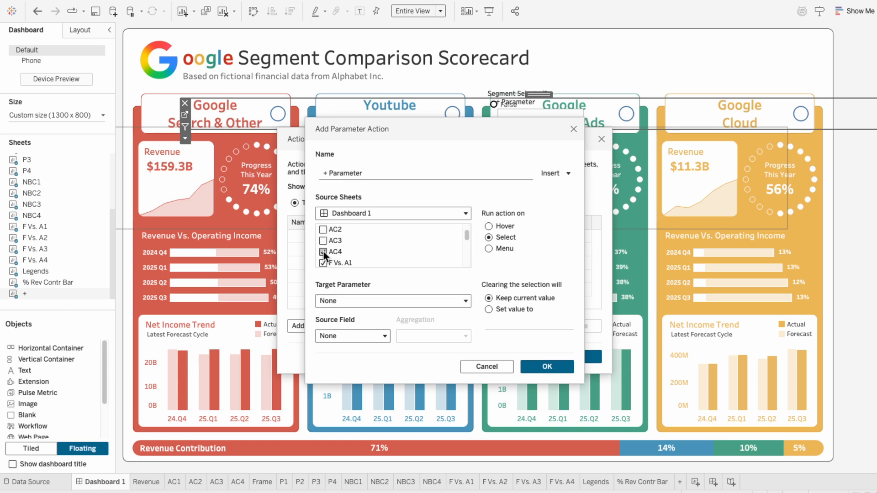
{"action": "left_click", "coordinate": [324, 251]}
{"action": "scroll", "coordinate": [323, 251], "scroll_direction": "down", "scroll_amount": 2}
{"action": "left_click", "coordinate": [323, 230]}
{"action": "left_click", "coordinate": [324, 242]}
{"action": "scroll", "coordinate": [324, 249], "scroll_direction": "down", "scroll_amount": 2}
{"action": "left_click", "coordinate": [324, 242]}
{"action": "scroll", "coordinate": [325, 251], "scroll_direction": "down", "scroll_amount": 1}
{"action": "scroll", "coordinate": [336, 256], "scroll_direction": "up", "scroll_amount": 6}
Step: Target + Parameter with Segment Value as the action's source field, and save the action
{"action": "left_click", "coordinate": [353, 301]}
{"action": "left_click", "coordinate": [358, 339]}
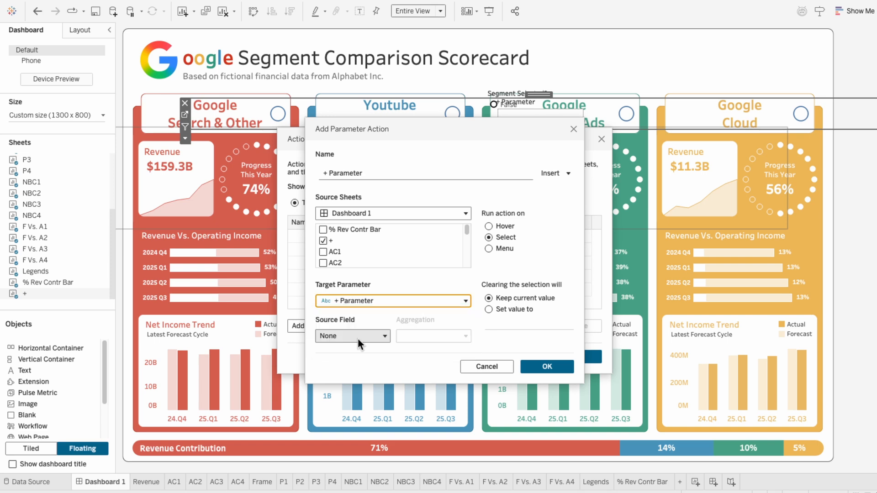
{"action": "left_click", "coordinate": [358, 338]}
{"action": "left_click", "coordinate": [359, 321]}
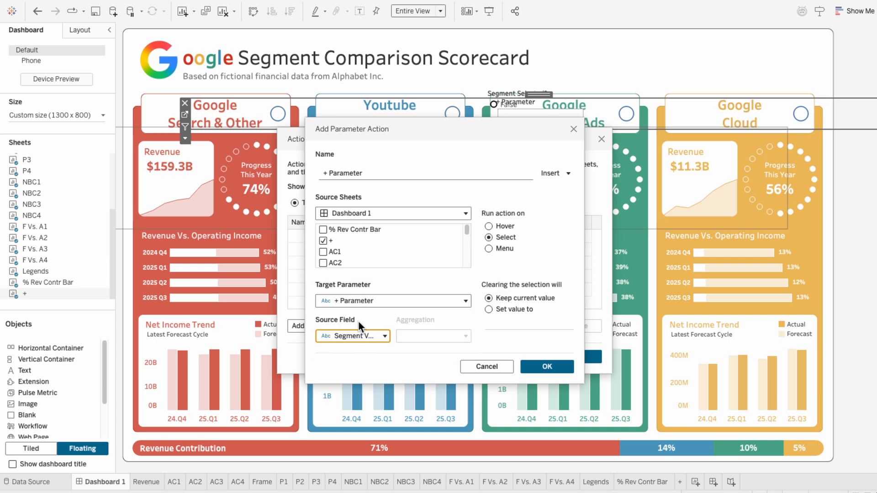
{"action": "left_click", "coordinate": [547, 367]}
{"action": "left_click", "coordinate": [571, 356]}
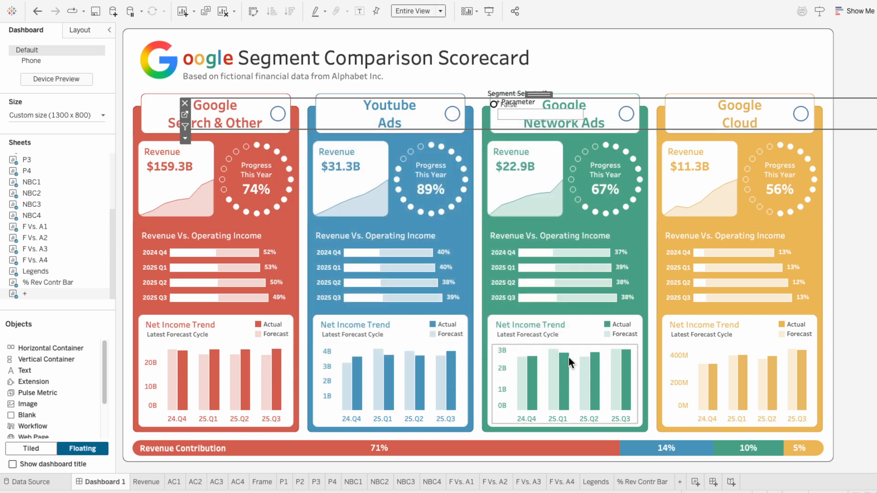
Step: Select the Google Search & Other circle, and move the Segment Selected? legend and + Parameter control beside the dashboard title
{"action": "left_click", "coordinate": [280, 120]}
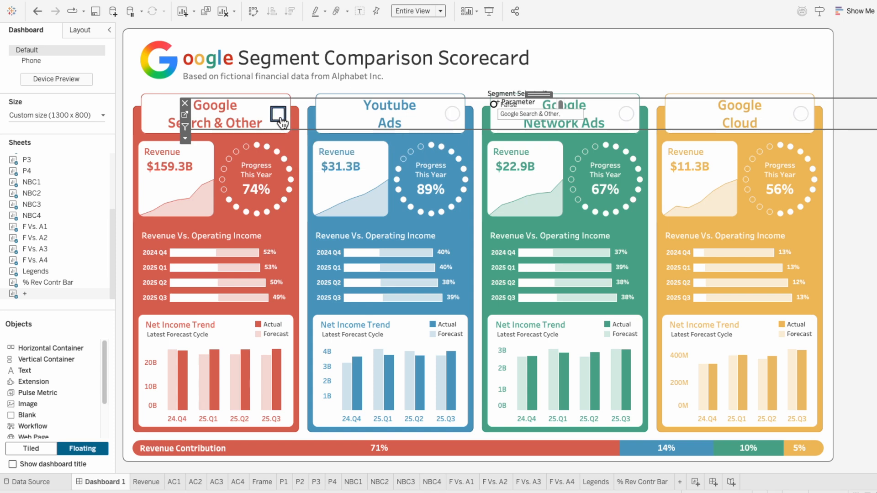
{"action": "left_click", "coordinate": [521, 93]}
{"action": "left_click_drag", "start_coordinate": [524, 85], "coordinate": [667, 36]}
{"action": "left_click", "coordinate": [538, 100]}
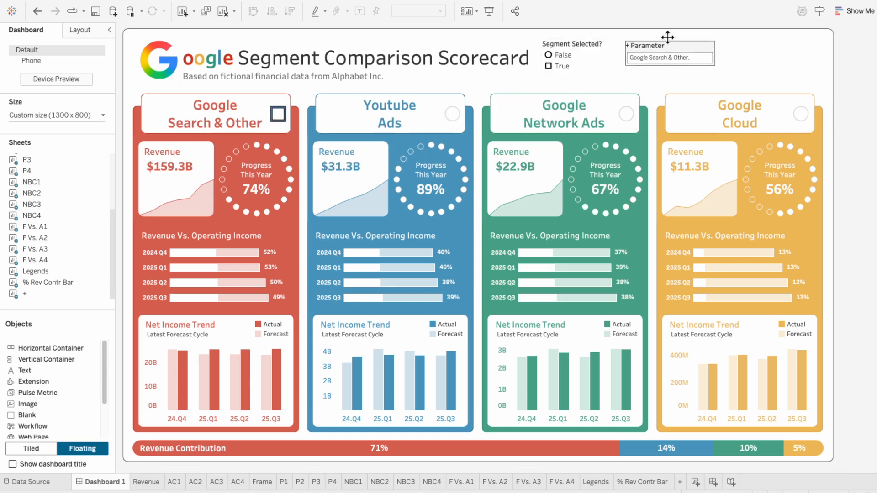
Step: Assign Segment Selected? shapes from the Filled palette: a plus for False and an X for True
{"action": "left_click", "coordinate": [603, 59]}
{"action": "left_click", "coordinate": [625, 56]}
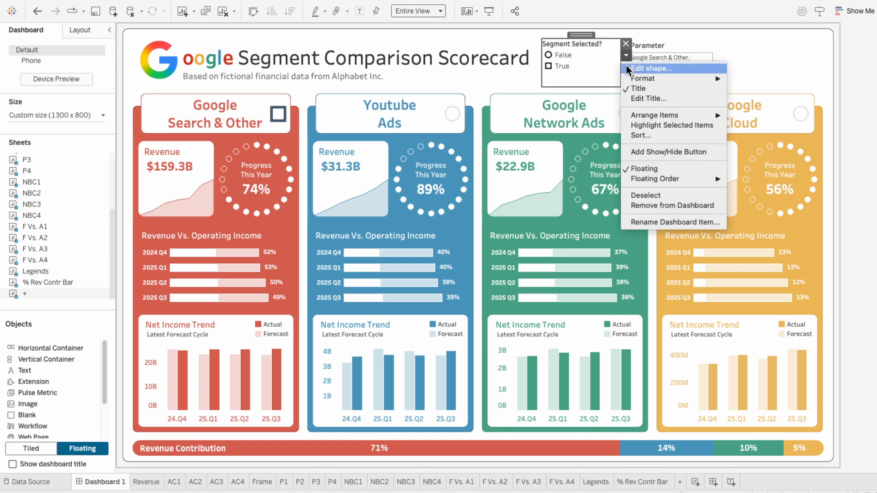
{"action": "left_click", "coordinate": [626, 64]}
{"action": "left_click", "coordinate": [493, 163]}
{"action": "left_click", "coordinate": [492, 168]}
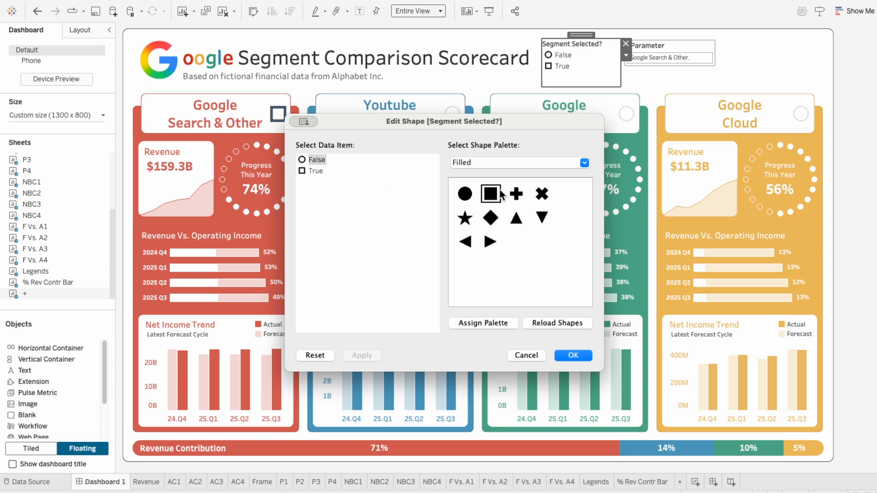
{"action": "left_click", "coordinate": [516, 194]}
{"action": "left_click", "coordinate": [319, 170]}
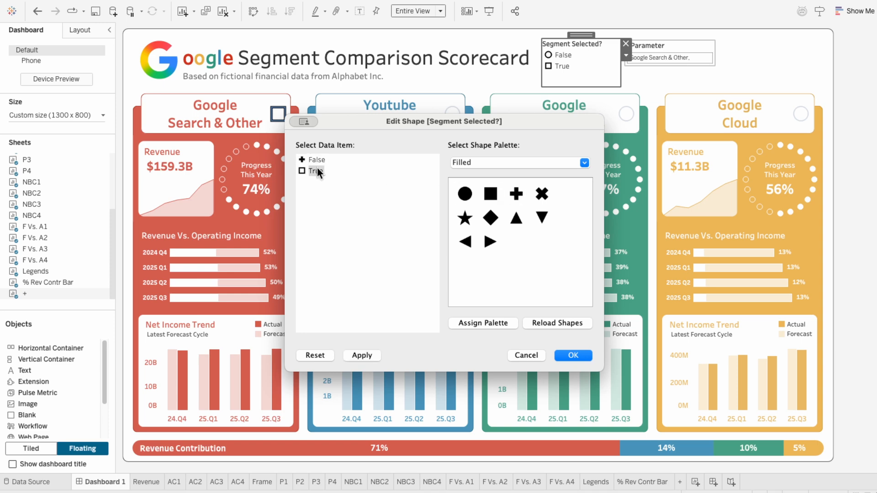
{"action": "left_click", "coordinate": [574, 355]}
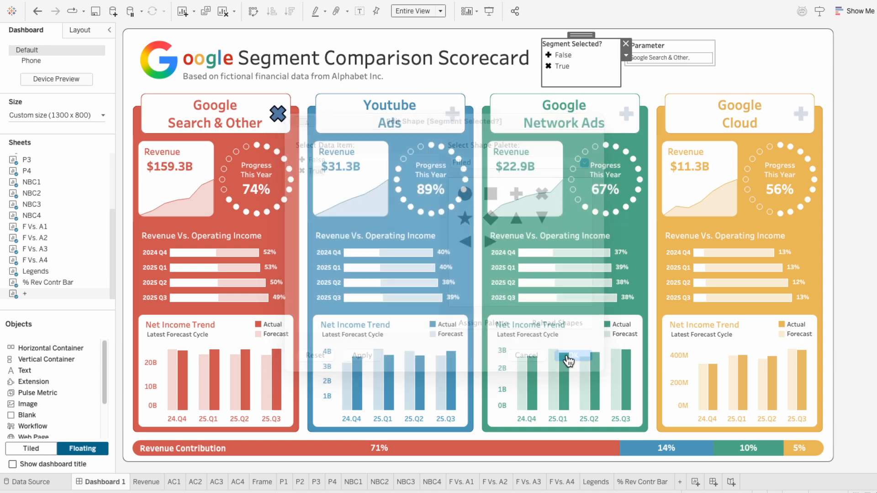
Step: Select YouTube Ads through its plus mark, and color the + sheet's marks by Segment
{"action": "left_click", "coordinate": [455, 115]}
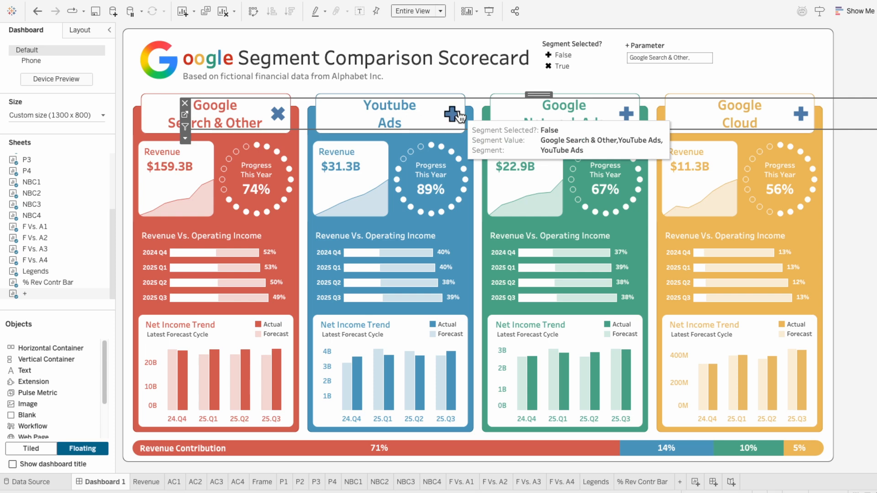
{"action": "left_click", "coordinate": [680, 482]}
{"action": "left_click_drag", "start_coordinate": [87, 131], "coordinate": [155, 231]}
{"action": "left_click", "coordinate": [131, 232]}
{"action": "left_click", "coordinate": [138, 245]}
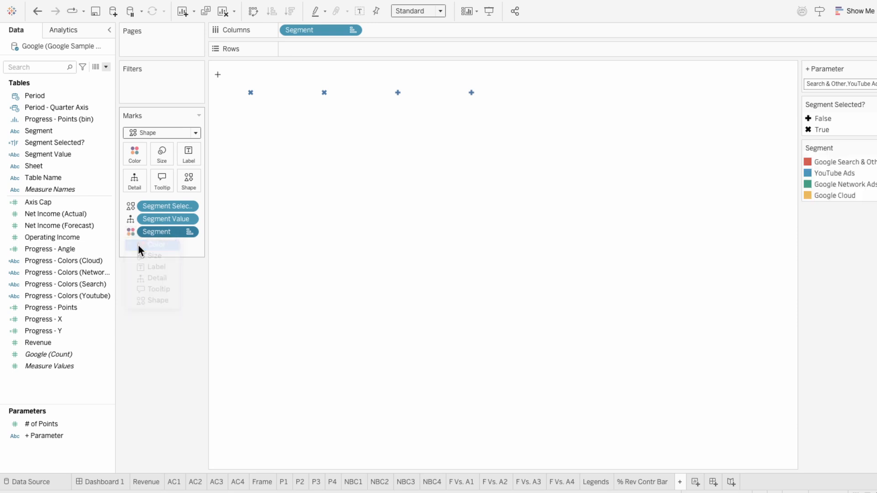
Step: Test the selector on Dashboard 1 by switching Google Network Ads on and off
{"action": "left_click", "coordinate": [103, 482]}
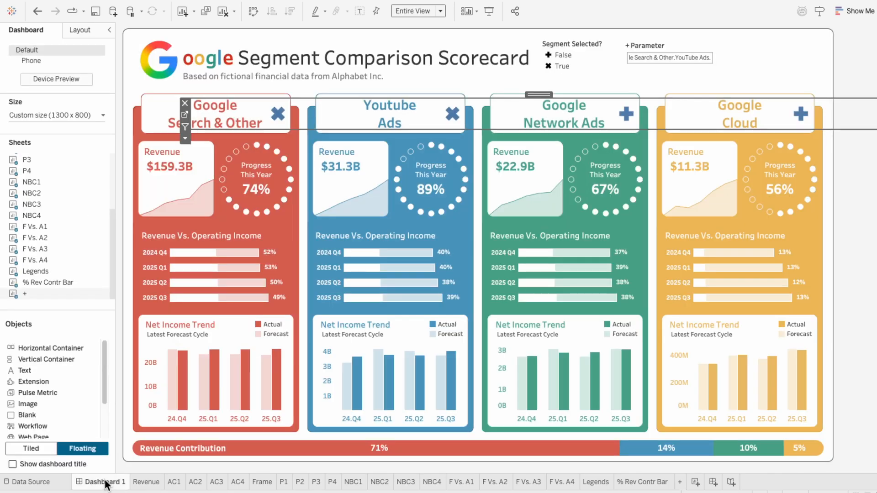
{"action": "left_click", "coordinate": [633, 116]}
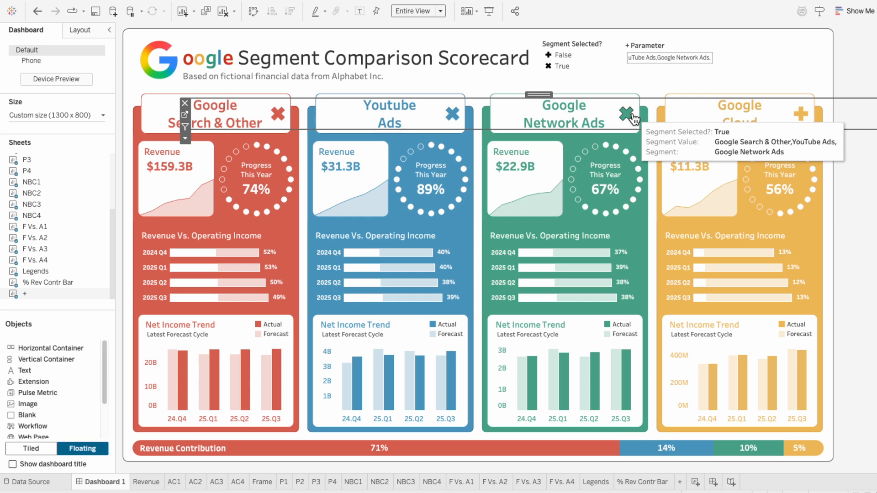
{"action": "left_click", "coordinate": [633, 117]}
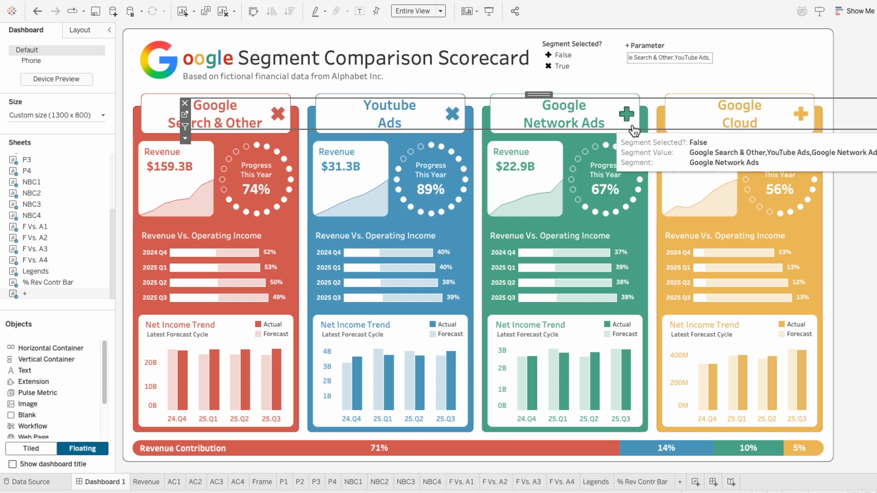
Step: Create a calculated field named TRUE with the formula TRUE from the + sheet
{"action": "left_click", "coordinate": [681, 482]}
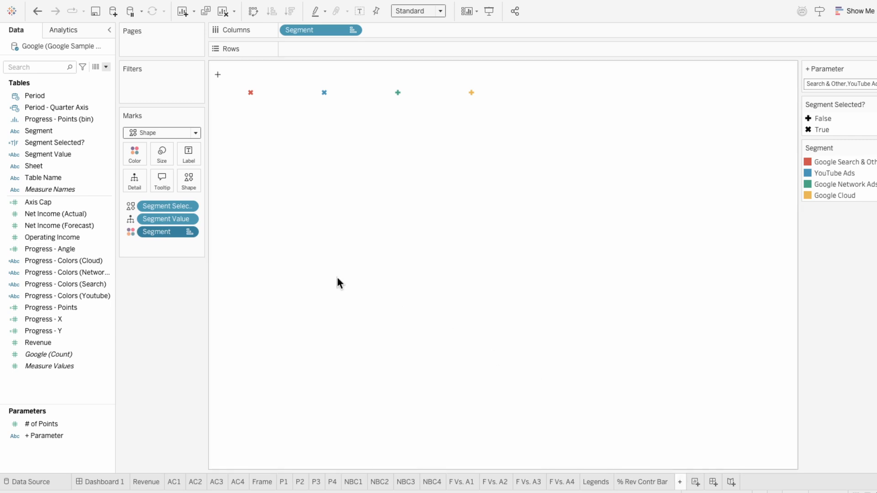
{"action": "left_click", "coordinate": [106, 68]}
{"action": "left_click", "coordinate": [103, 75]}
{"action": "type", "text": "TRUE"}
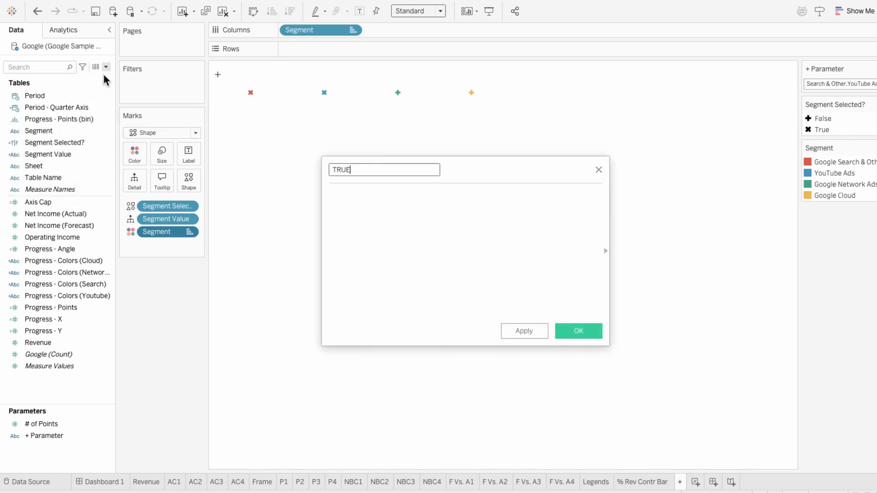
{"action": "key", "text": "Tab"}
{"action": "type", "text": "TRUE"}
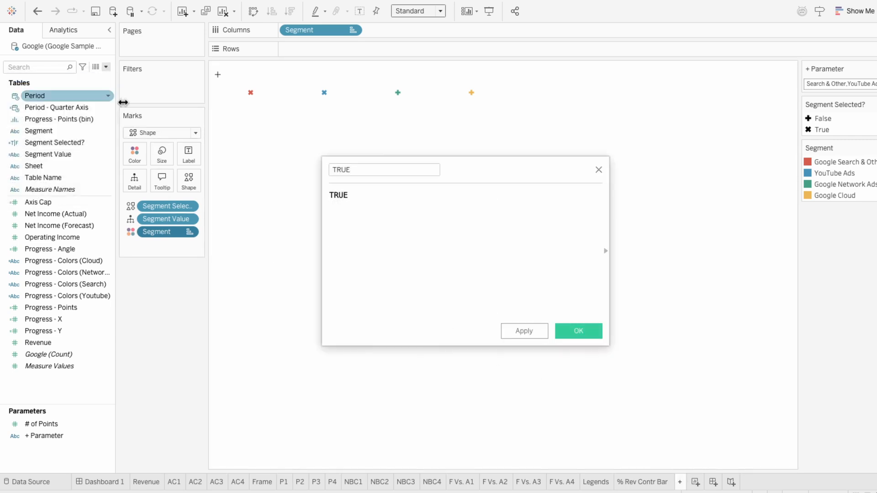
{"action": "left_click", "coordinate": [563, 329]}
Step: Create a calculated field named FALSE with the formula FALSE, and add FALSE and TRUE to the marks' detail
{"action": "left_click", "coordinate": [106, 67]}
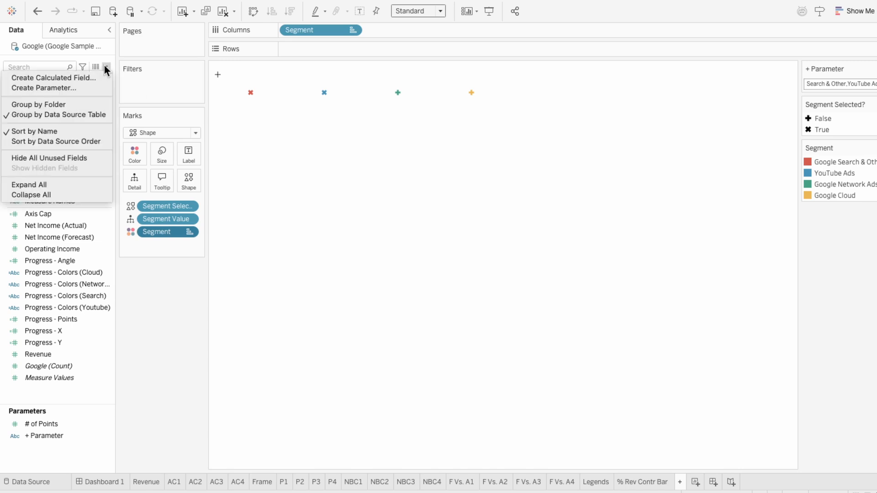
{"action": "left_click", "coordinate": [100, 77]}
{"action": "type", "text": "FALSE"}
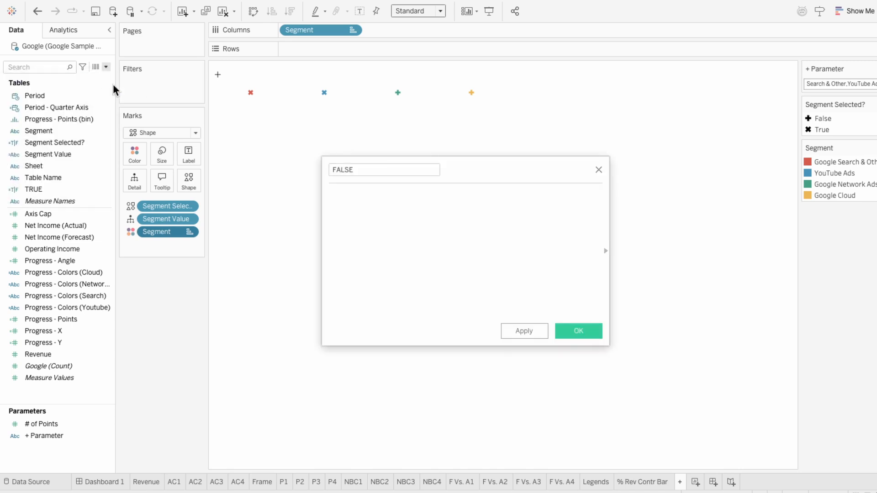
{"action": "left_click", "coordinate": [353, 204]}
{"action": "type", "text": "FALSE"}
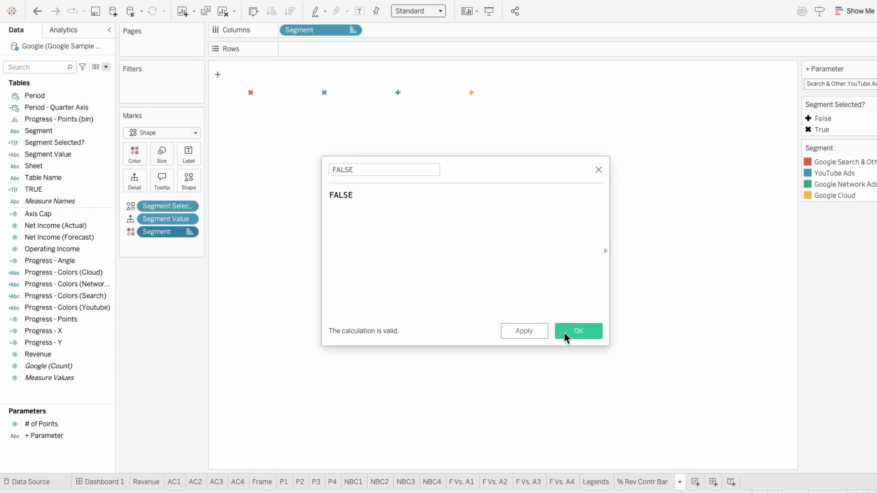
{"action": "left_click", "coordinate": [564, 333]}
{"action": "left_click_drag", "start_coordinate": [45, 202], "coordinate": [152, 253]}
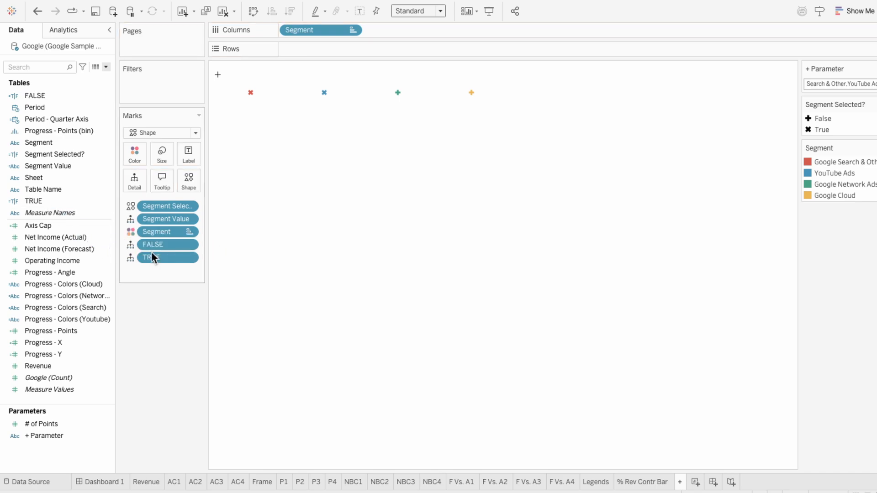
Step: Add a Filter action on Dashboard 1 named Remove Highlight +
{"action": "left_click", "coordinate": [101, 483]}
{"action": "left_click", "coordinate": [196, 6]}
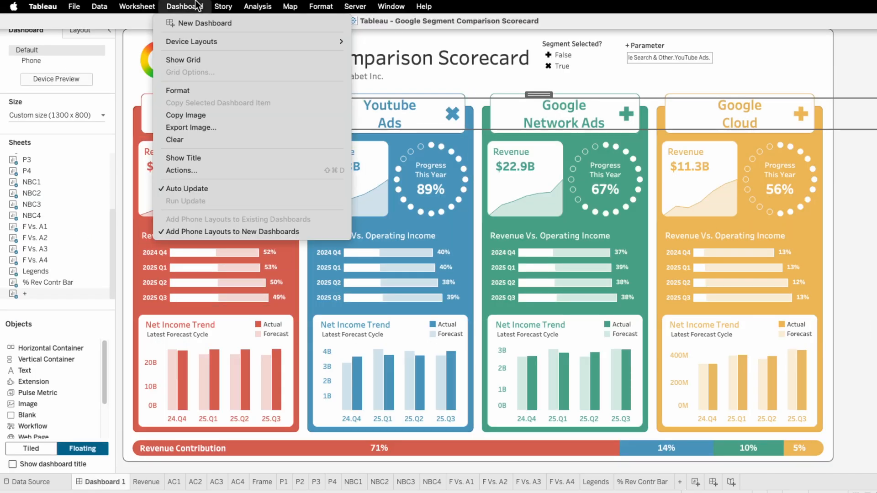
{"action": "left_click", "coordinate": [199, 169]}
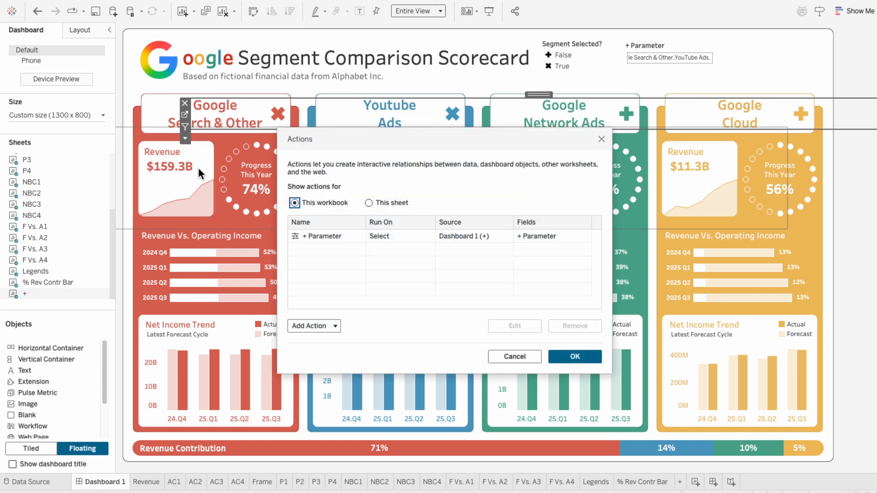
{"action": "left_click", "coordinate": [325, 325]}
{"action": "left_click", "coordinate": [328, 246]}
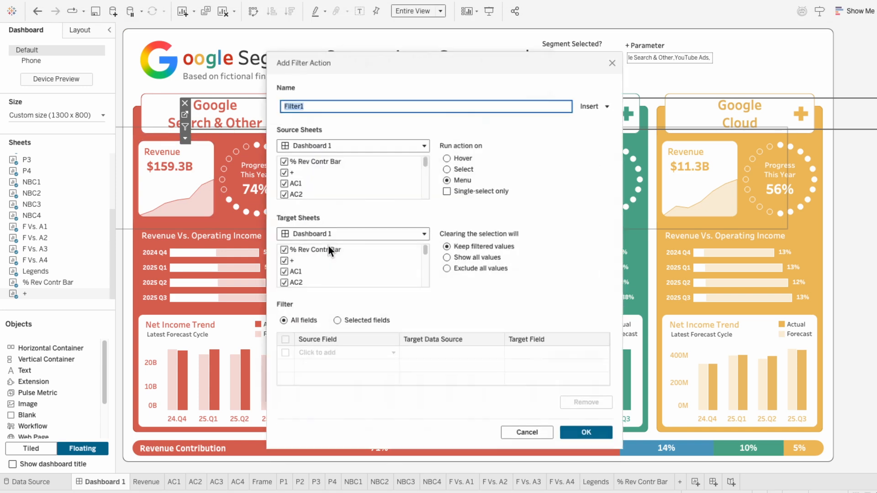
{"action": "type", "text": "Remove Highlight +"}
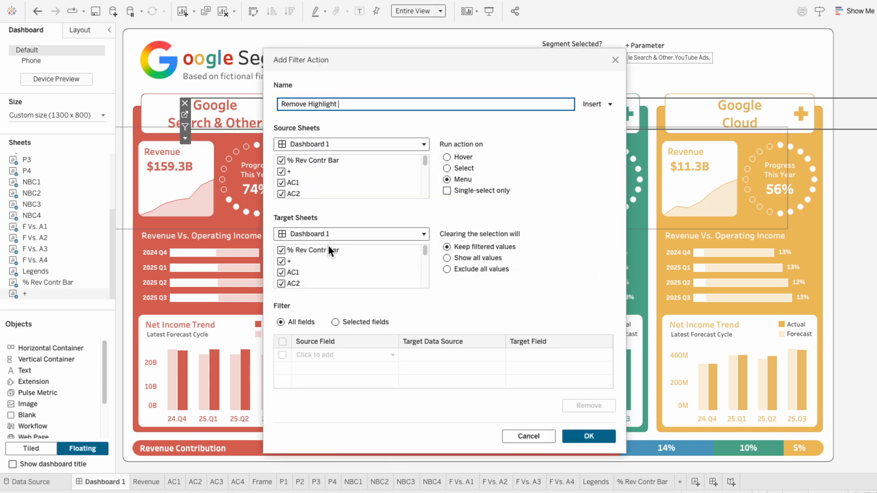
Step: Deselect every source sheet except + for the Remove Highlight + filter action
{"action": "left_click", "coordinate": [282, 161]}
{"action": "left_click", "coordinate": [282, 183]}
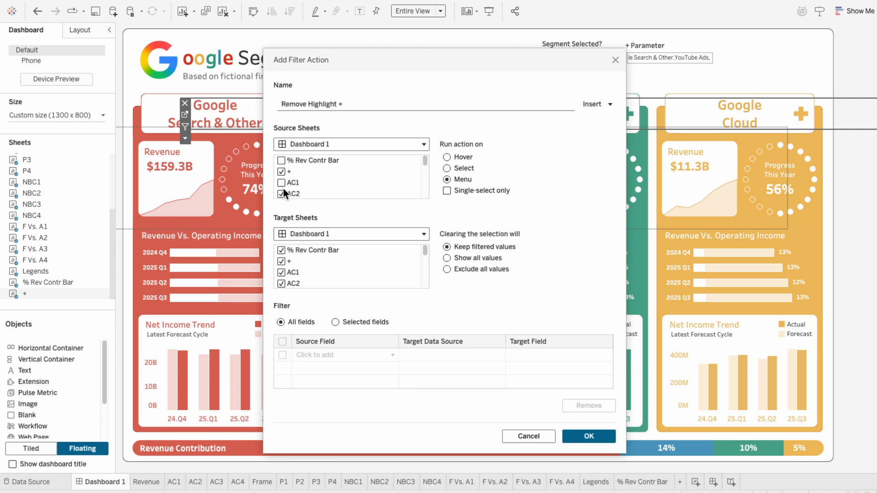
{"action": "left_click", "coordinate": [283, 194]}
{"action": "scroll", "coordinate": [283, 183], "scroll_direction": "down", "scroll_amount": 2}
{"action": "left_click", "coordinate": [282, 162]}
{"action": "left_click", "coordinate": [283, 183]}
{"action": "scroll", "coordinate": [283, 182], "scroll_direction": "down", "scroll_amount": 2}
{"action": "left_click", "coordinate": [282, 161]}
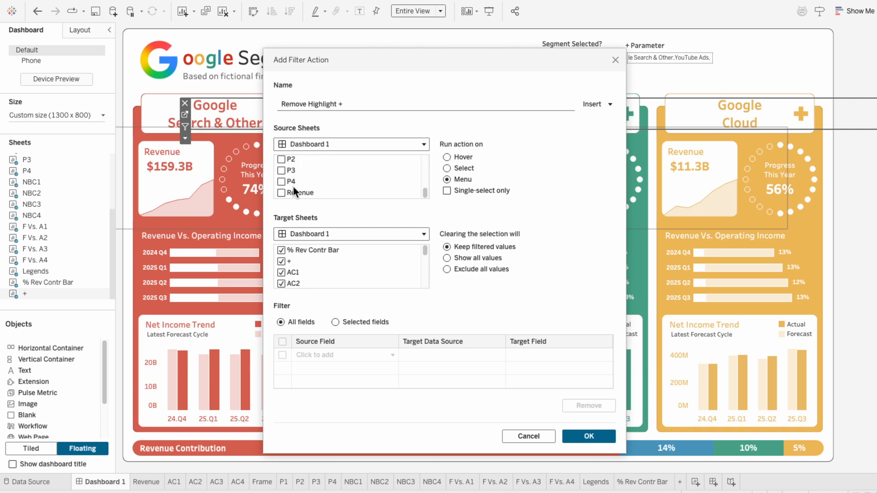
Step: Set the filter action to target the + sheet directly, run on Select, and show all values when cleared
{"action": "left_click", "coordinate": [314, 235]}
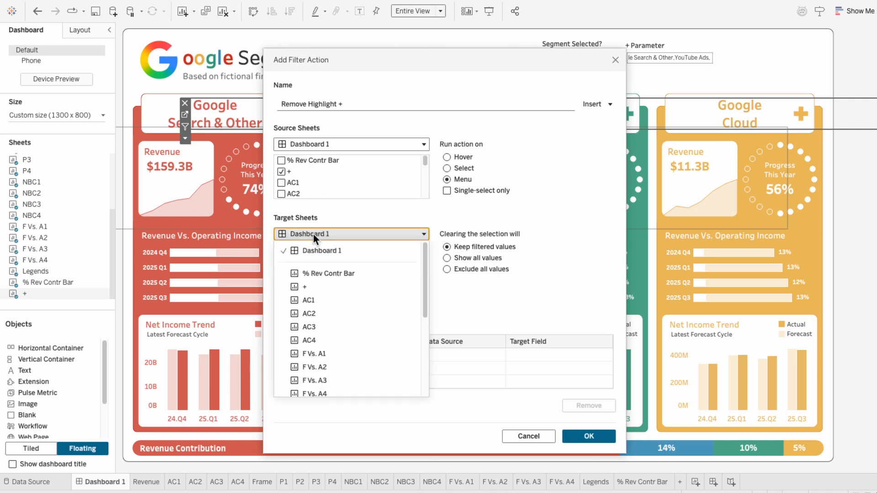
{"action": "left_click", "coordinate": [311, 285]}
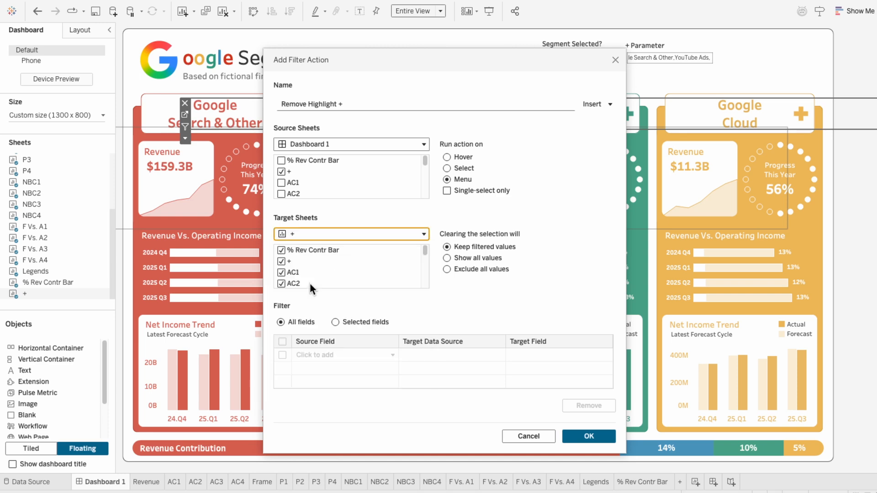
{"action": "left_click", "coordinate": [460, 262]}
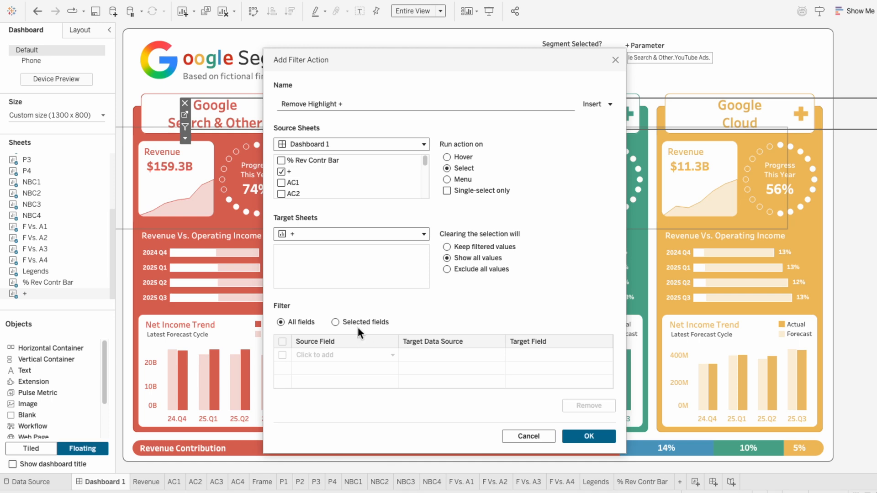
Step: Map source field TRUE to target field FALSE under selected fields and save the Remove Highlight + action
{"action": "left_click", "coordinate": [335, 322]}
{"action": "left_click", "coordinate": [348, 354]}
{"action": "type", "text": "tr"}
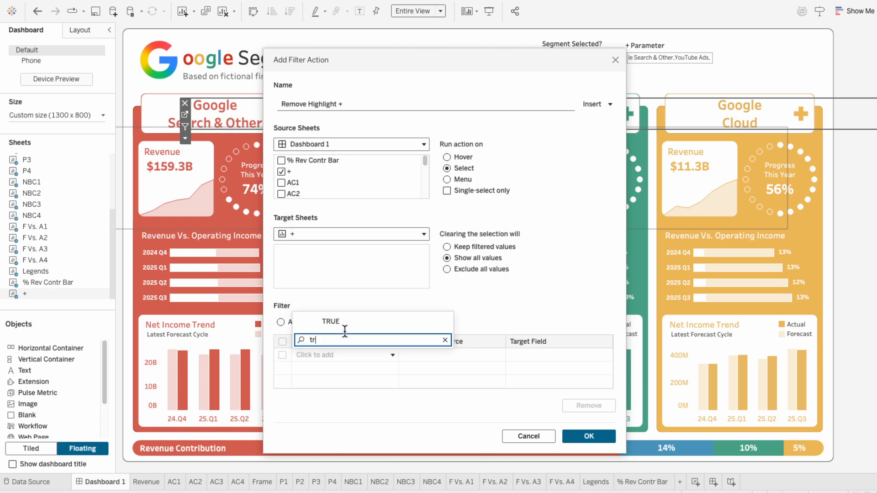
{"action": "left_click", "coordinate": [346, 322]}
{"action": "left_click", "coordinate": [534, 355]}
{"action": "type", "text": "fa"}
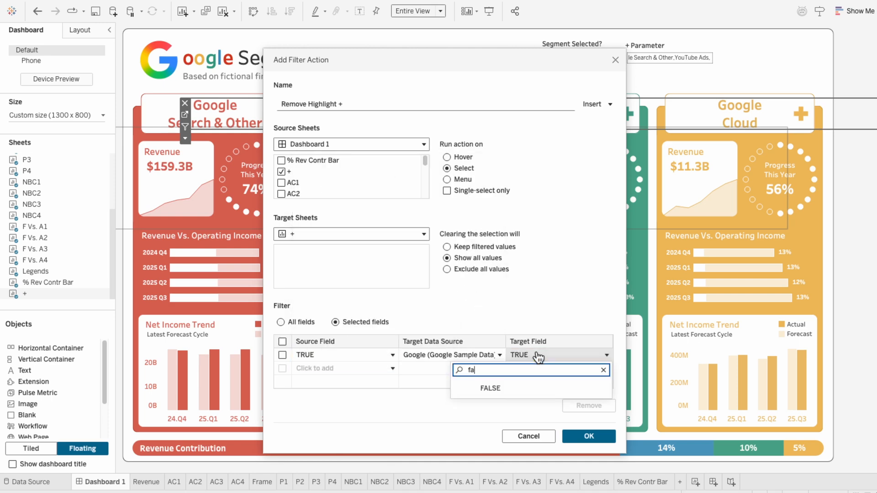
{"action": "left_click", "coordinate": [530, 389]}
{"action": "left_click", "coordinate": [589, 436]}
Step: Test the Google Network Ads and YouTube Ads selectors on the dashboard and in presentation mode
{"action": "left_click", "coordinate": [580, 357]}
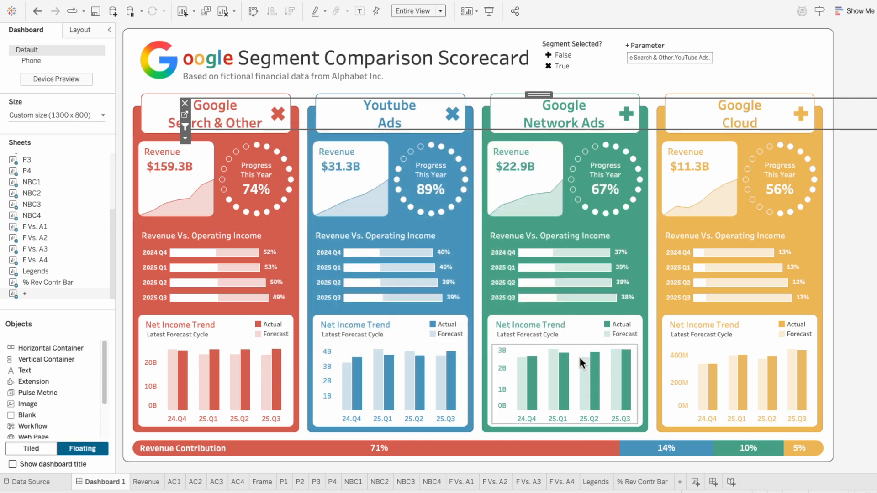
{"action": "left_click", "coordinate": [626, 115]}
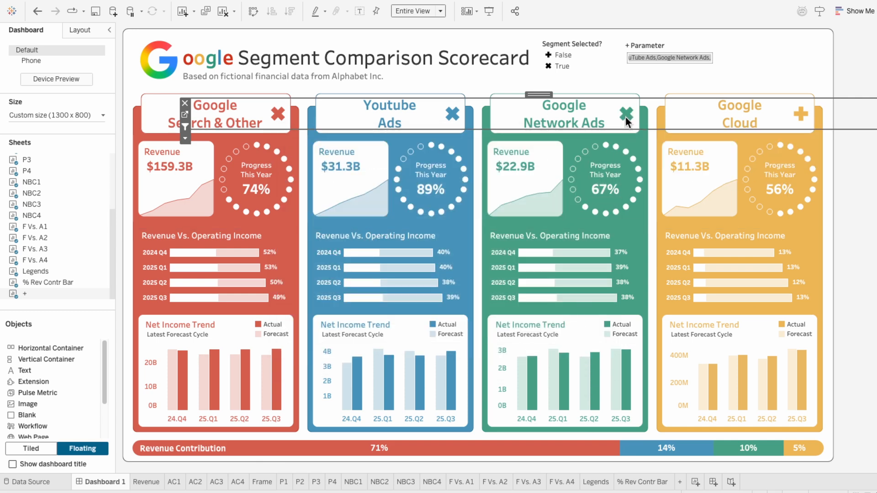
{"action": "left_click", "coordinate": [452, 114]}
{"action": "left_click", "coordinate": [489, 12]}
{"action": "left_click", "coordinate": [589, 108]}
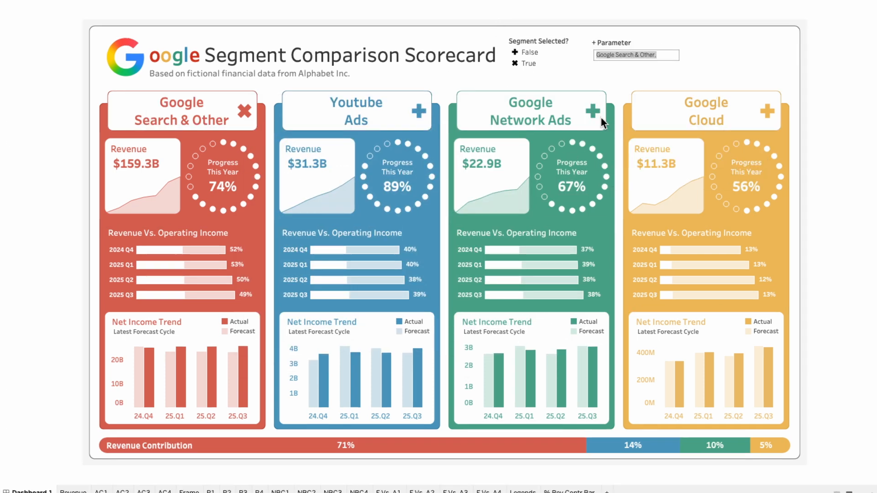
{"action": "left_click", "coordinate": [419, 112]}
{"action": "left_click", "coordinate": [419, 112]}
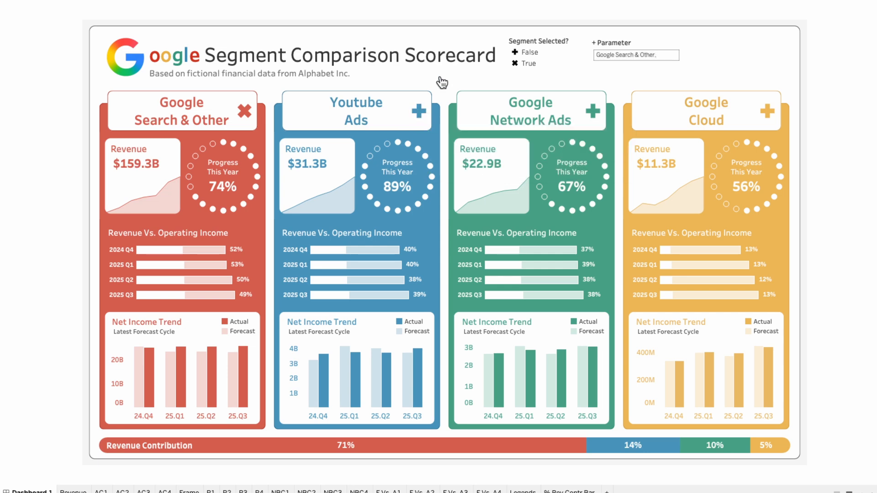
{"action": "key", "text": "Escape"}
Step: Remove the + Parameter control from the dashboard
{"action": "left_click", "coordinate": [599, 49]}
{"action": "left_click", "coordinate": [697, 44]}
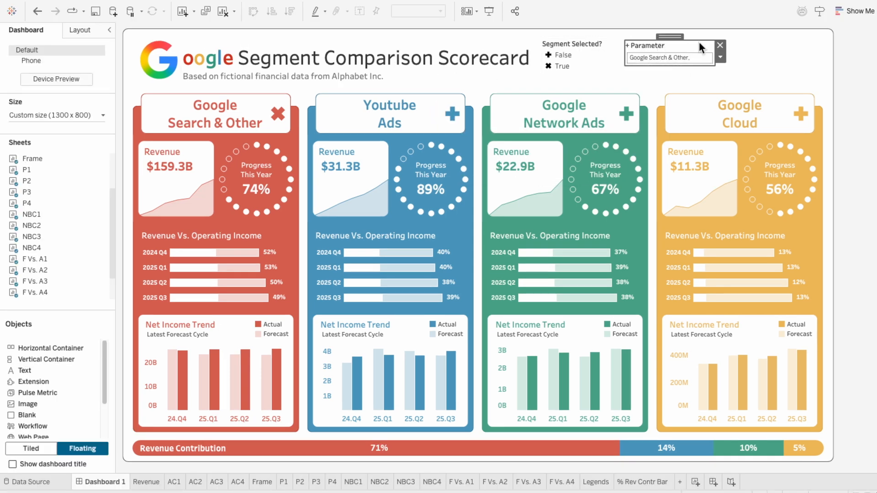
{"action": "left_click", "coordinate": [719, 45]}
Step: On the + sheet, change the shape field to STR([Segment Selected?]) + [Segment] and remove Segment from colour
{"action": "left_click", "coordinate": [680, 482]}
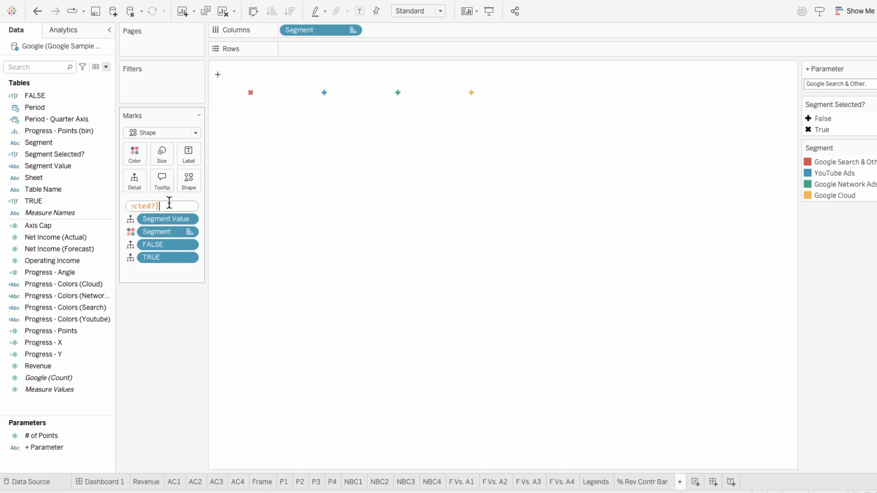
{"action": "key", "text": "Home"}
{"action": "type", "text": "STR("}
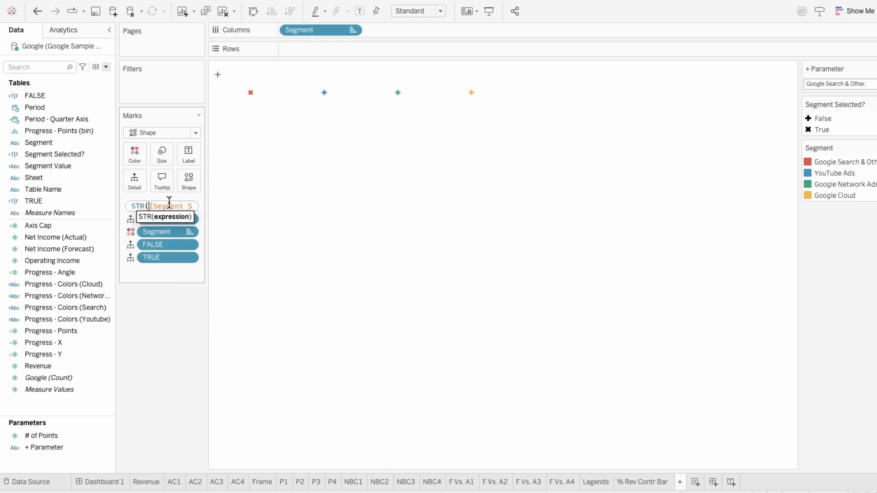
{"action": "key", "text": "End"}
{"action": "type", "text": ") + seg"}
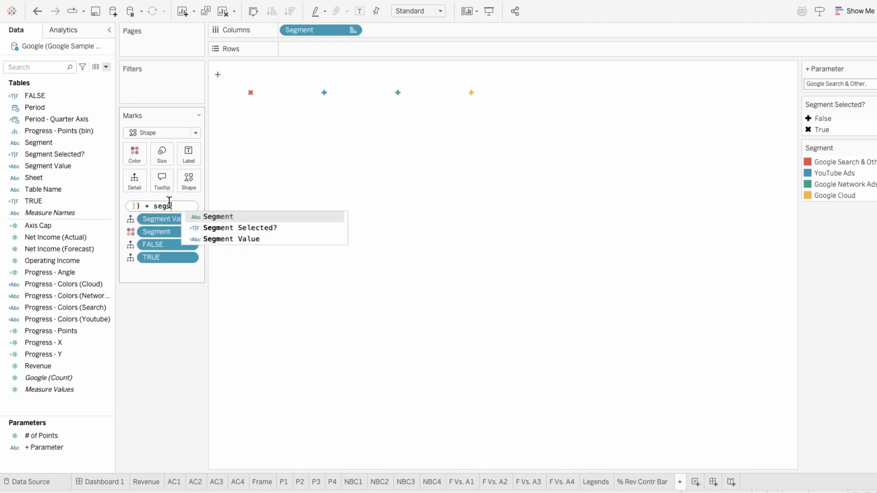
{"action": "key", "text": "Return"}
{"action": "key", "text": "Return"}
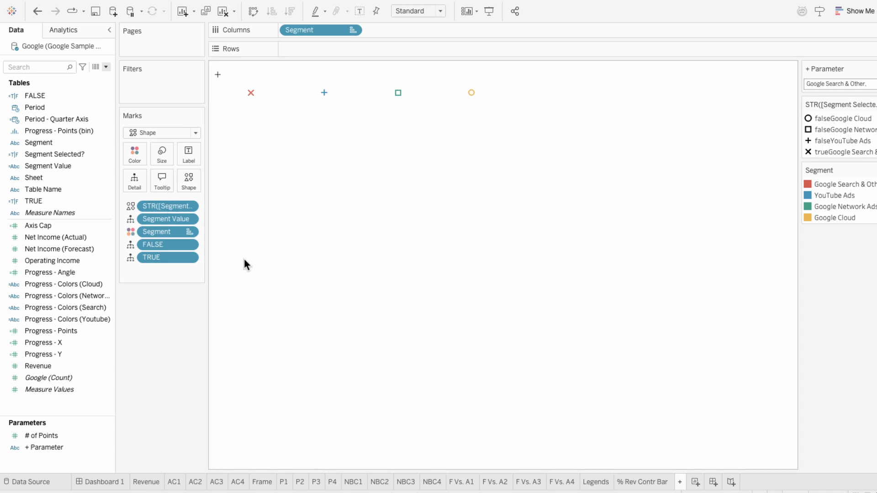
{"action": "right_click", "coordinate": [160, 234]}
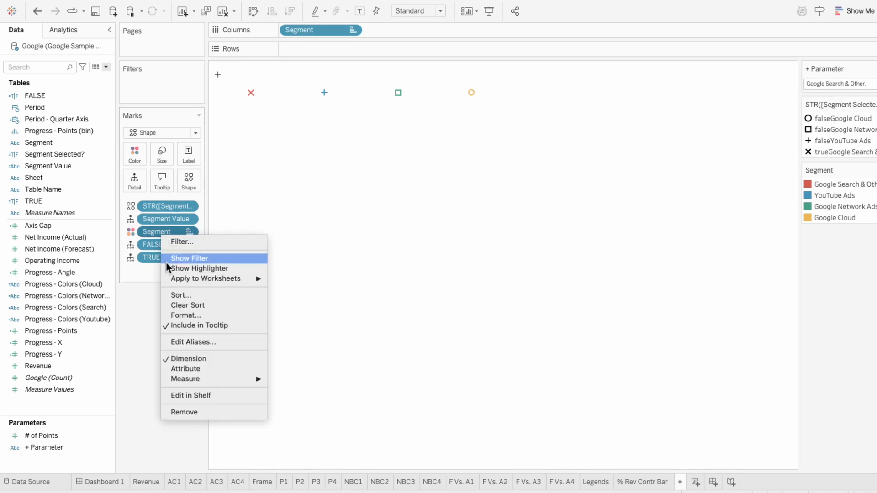
{"action": "left_click", "coordinate": [193, 413]}
Step: Assign Filter Images shapes: yellow plus for falseGoogle Cloud, green for falseGoogle Network Ads, blue for falseYouTube Ads, red X for trueGoogle Search & Other
{"action": "left_click", "coordinate": [185, 177]}
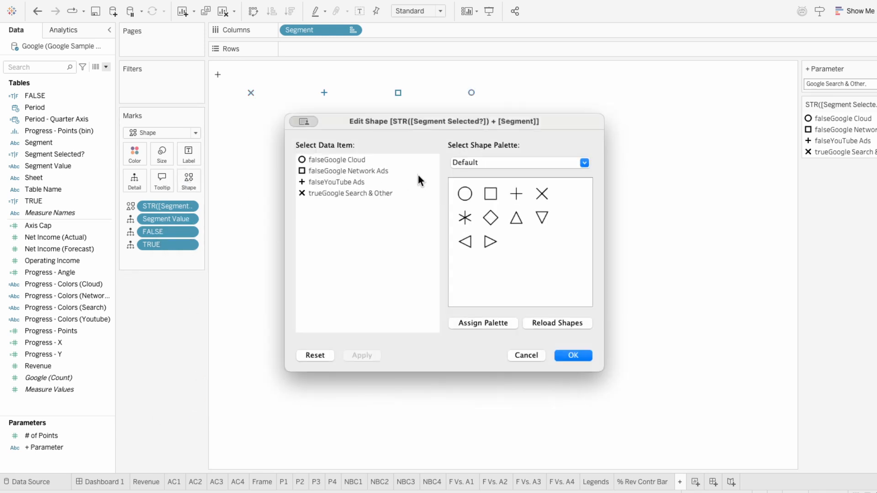
{"action": "left_click", "coordinate": [468, 163]}
{"action": "left_click", "coordinate": [468, 229]}
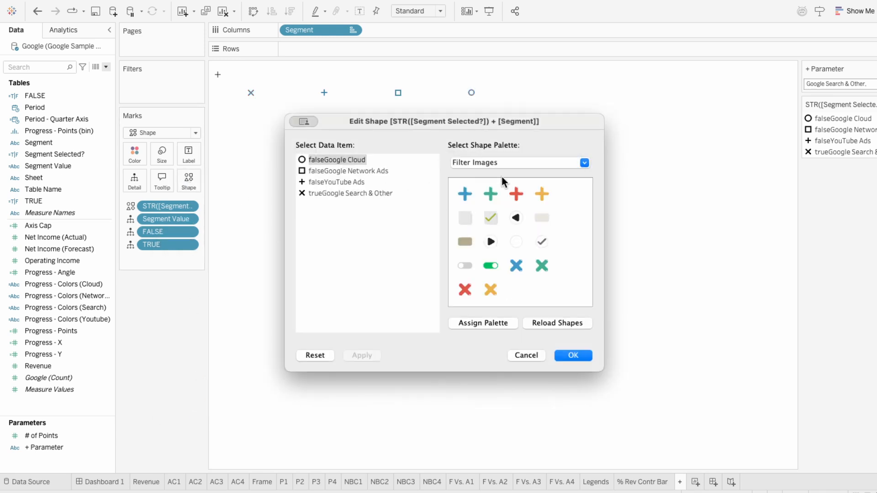
{"action": "left_click", "coordinate": [542, 194]}
{"action": "left_click", "coordinate": [331, 171]}
{"action": "left_click", "coordinate": [491, 194]}
{"action": "left_click", "coordinate": [339, 184]}
{"action": "left_click", "coordinate": [465, 194]}
{"action": "left_click", "coordinate": [316, 195]}
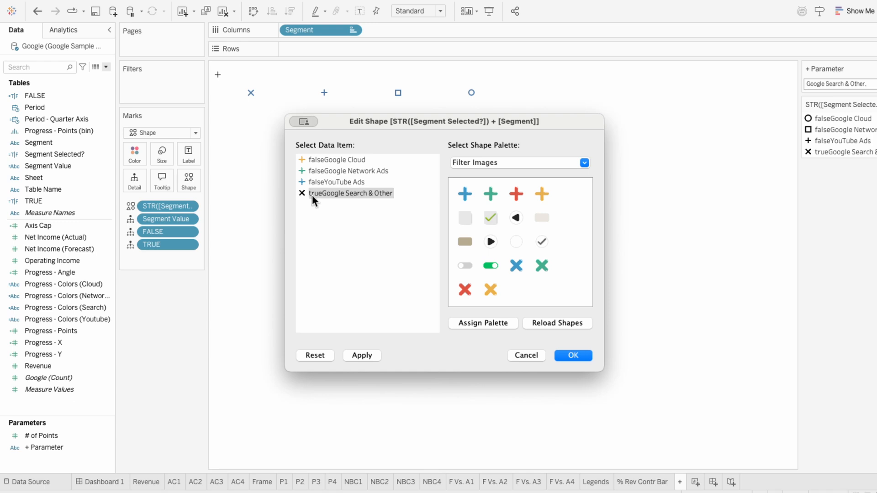
{"action": "left_click", "coordinate": [465, 289]}
{"action": "left_click", "coordinate": [571, 355]}
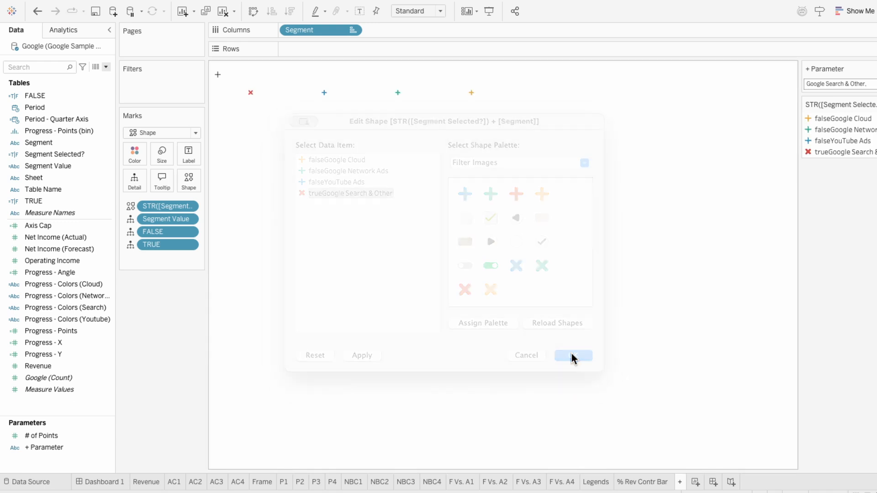
Step: Slightly enlarge the plus and X shape marks on the + sheet
{"action": "left_click", "coordinate": [162, 153]}
{"action": "left_click", "coordinate": [189, 182]}
{"action": "left_click", "coordinate": [345, 115]}
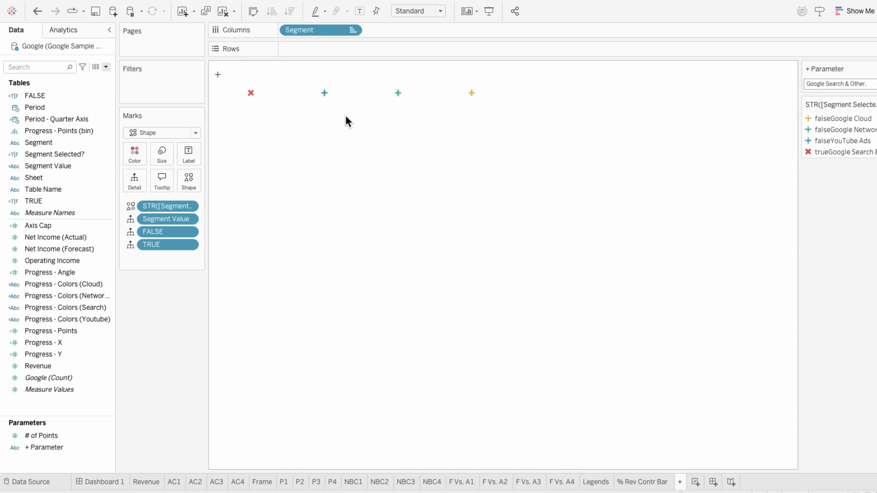
{"action": "left_click_drag", "start_coordinate": [345, 100], "coordinate": [344, 159]}
Step: Toggle the selectors of all four segments on Dashboard 1 to bring up the remaining true/false shape combinations
{"action": "left_click", "coordinate": [115, 482]}
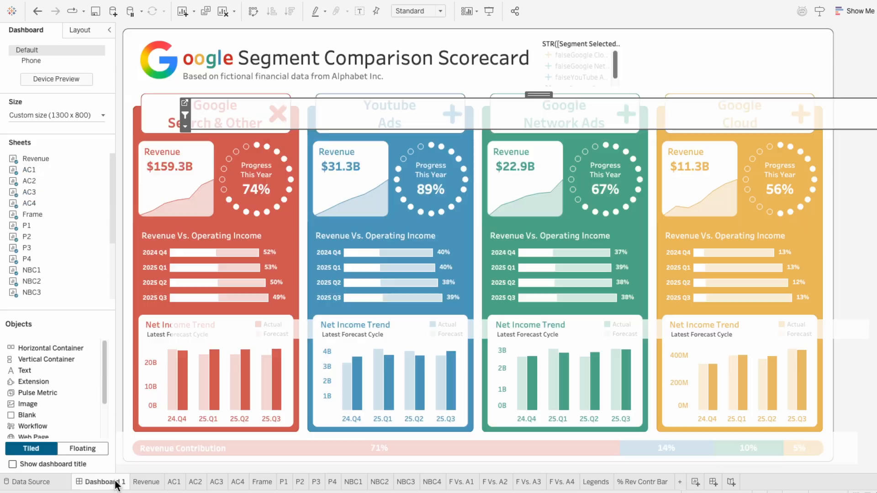
{"action": "left_click", "coordinate": [800, 113]}
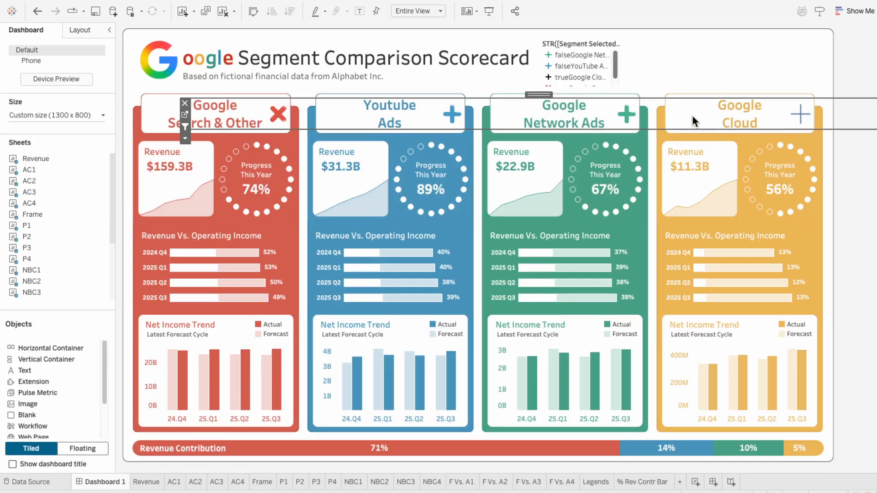
{"action": "left_click", "coordinate": [627, 114]}
{"action": "left_click", "coordinate": [457, 112]}
{"action": "left_click", "coordinate": [278, 114]}
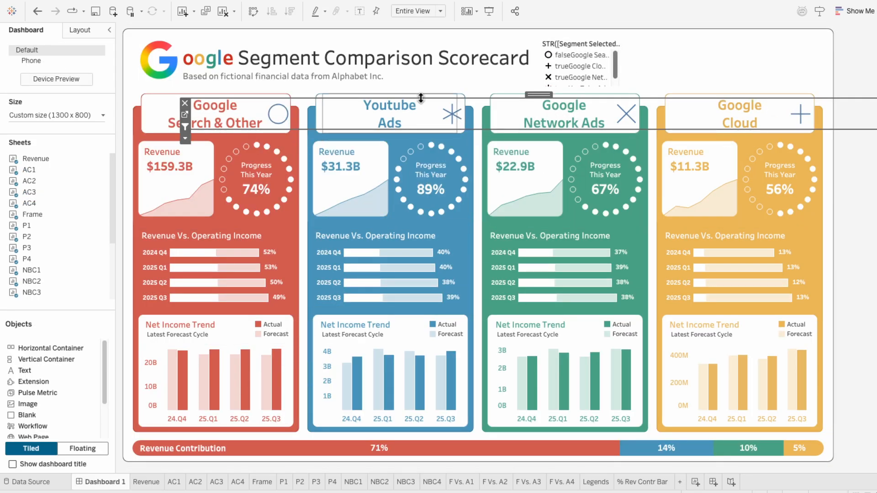